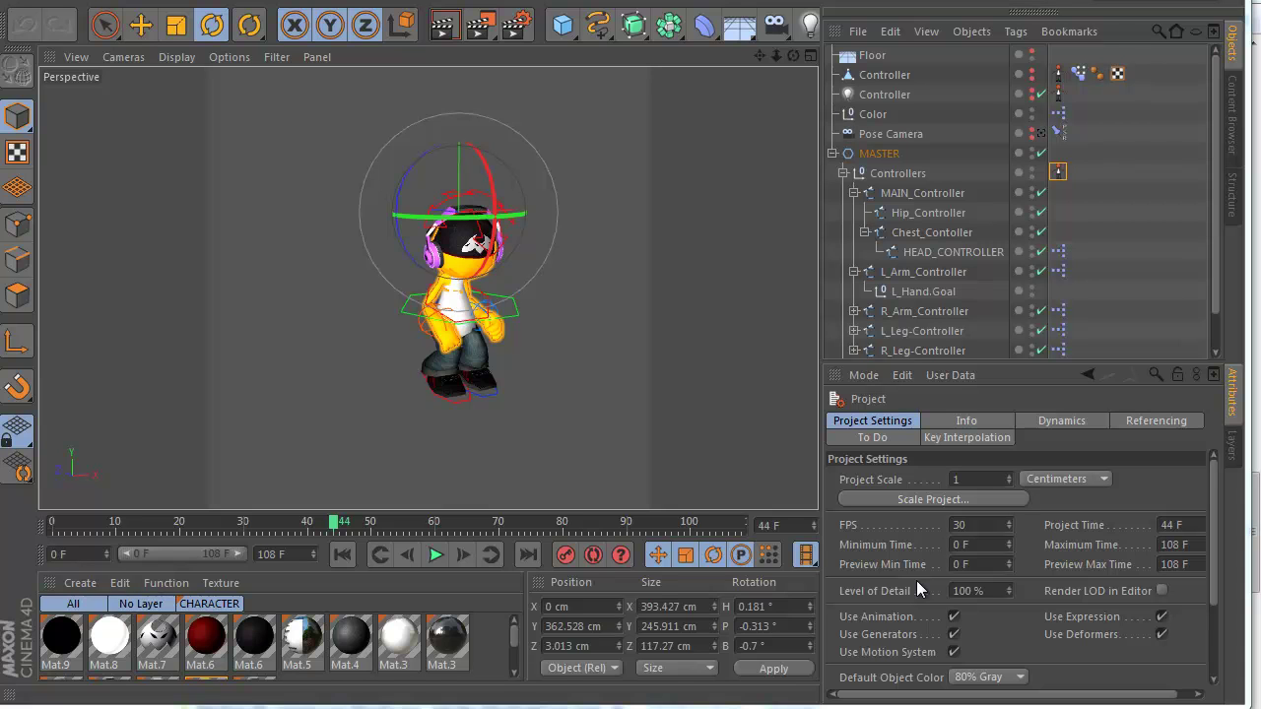
Open the NitroPose tag's pose list on the Controllers object and dock it in a narrow column beside the Perspective view.
left_click(662, 228)
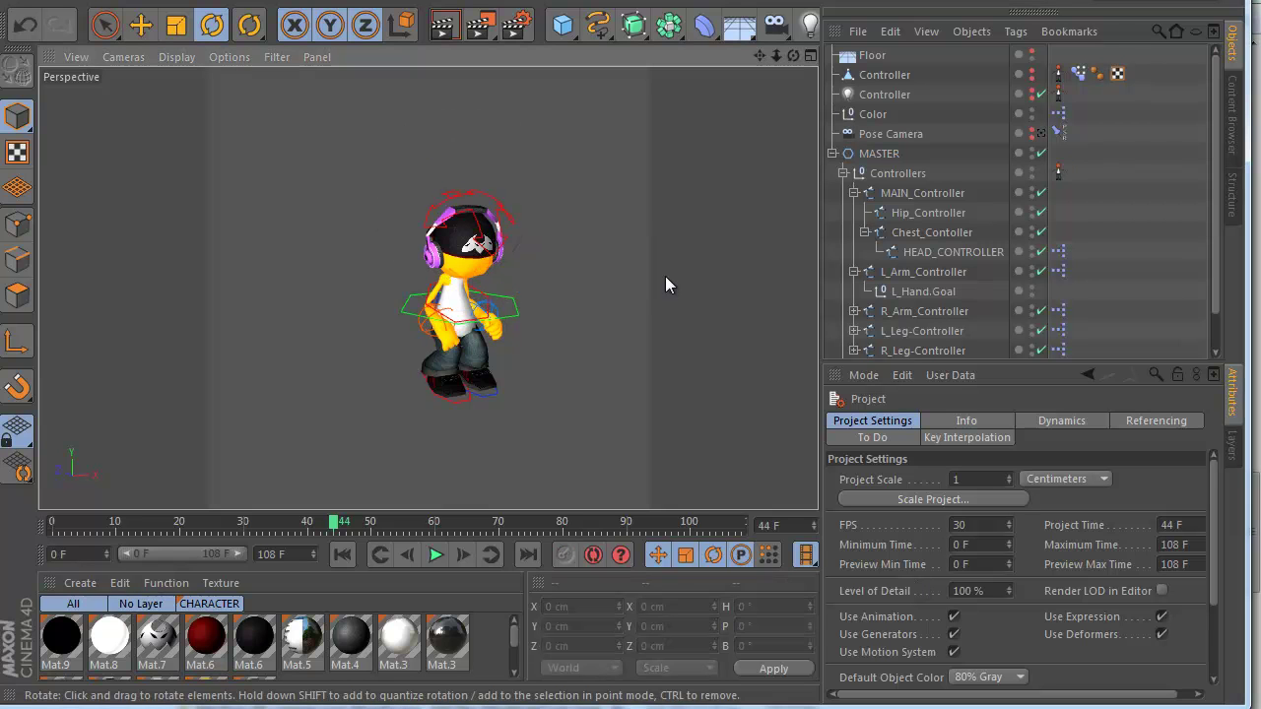
left_click(1058, 174)
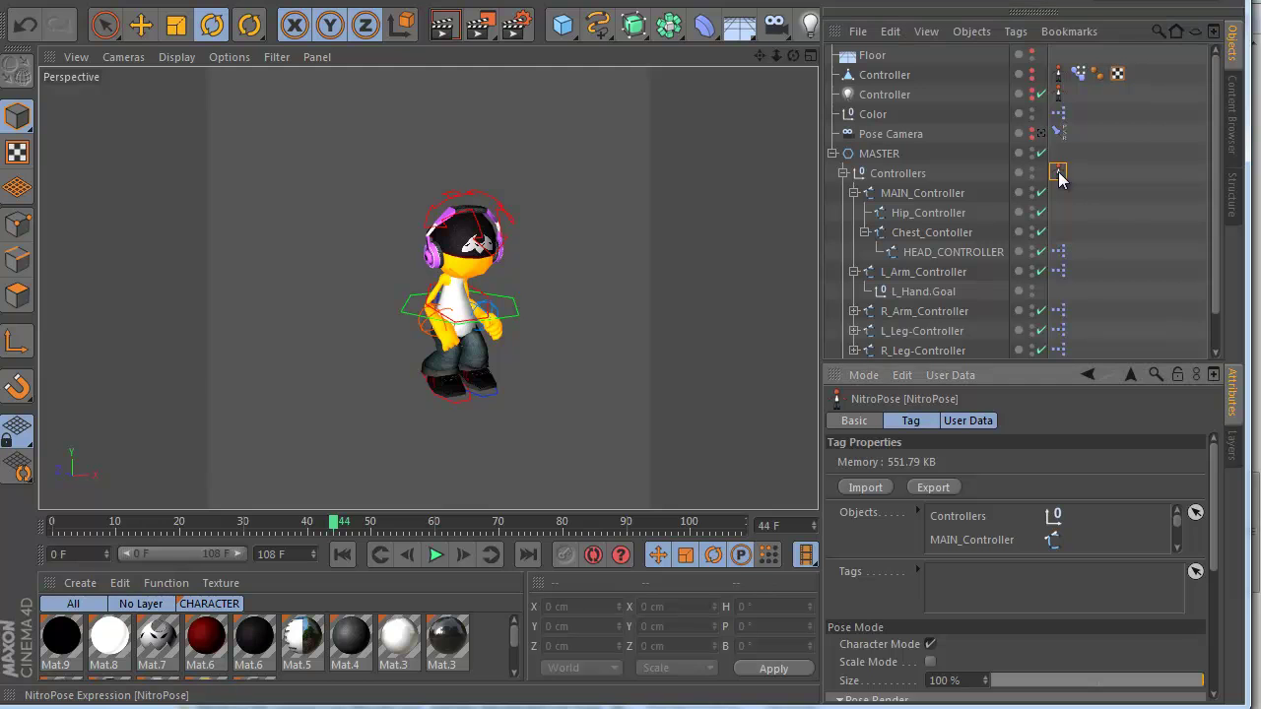
left_click_drag(234, 35, 337, 45)
left_click_drag(153, 62, 39, 153)
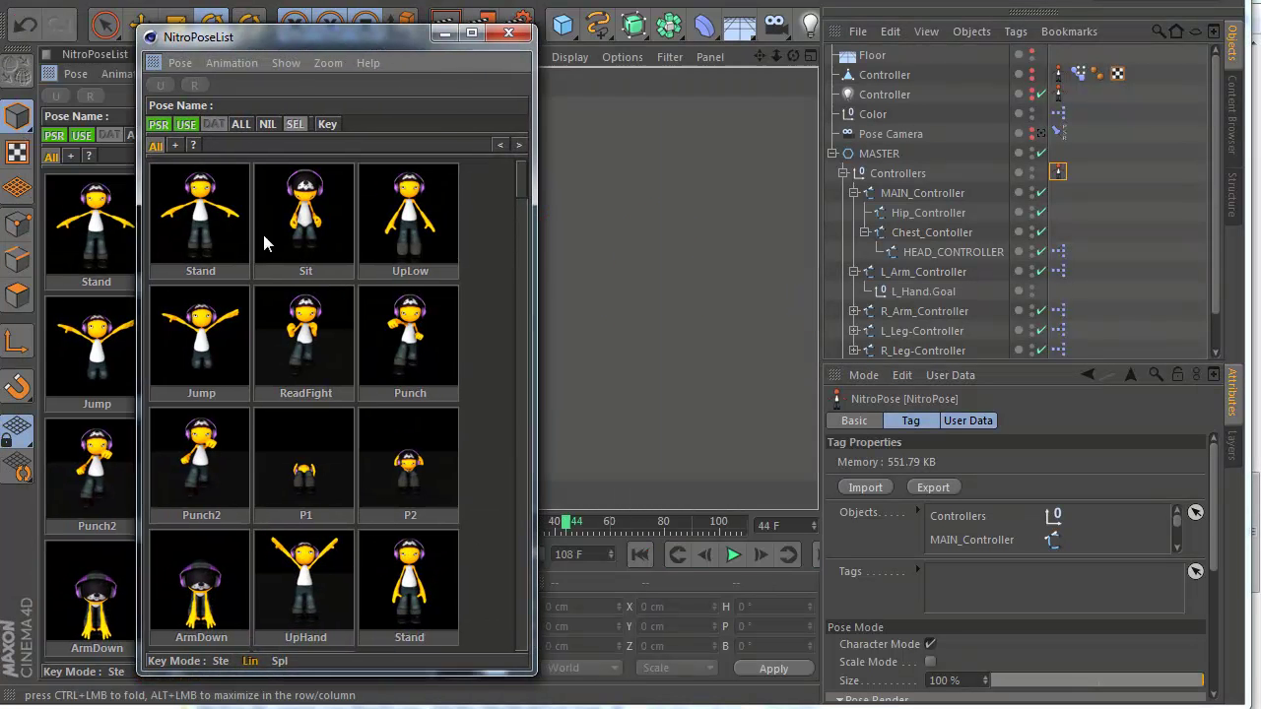
left_click_drag(428, 255, 378, 254)
Preview the stored poses such as Stand, Sit, Jump, Punch, ArmDown and UpHand on the character, applying them one after another.
left_click(96, 226)
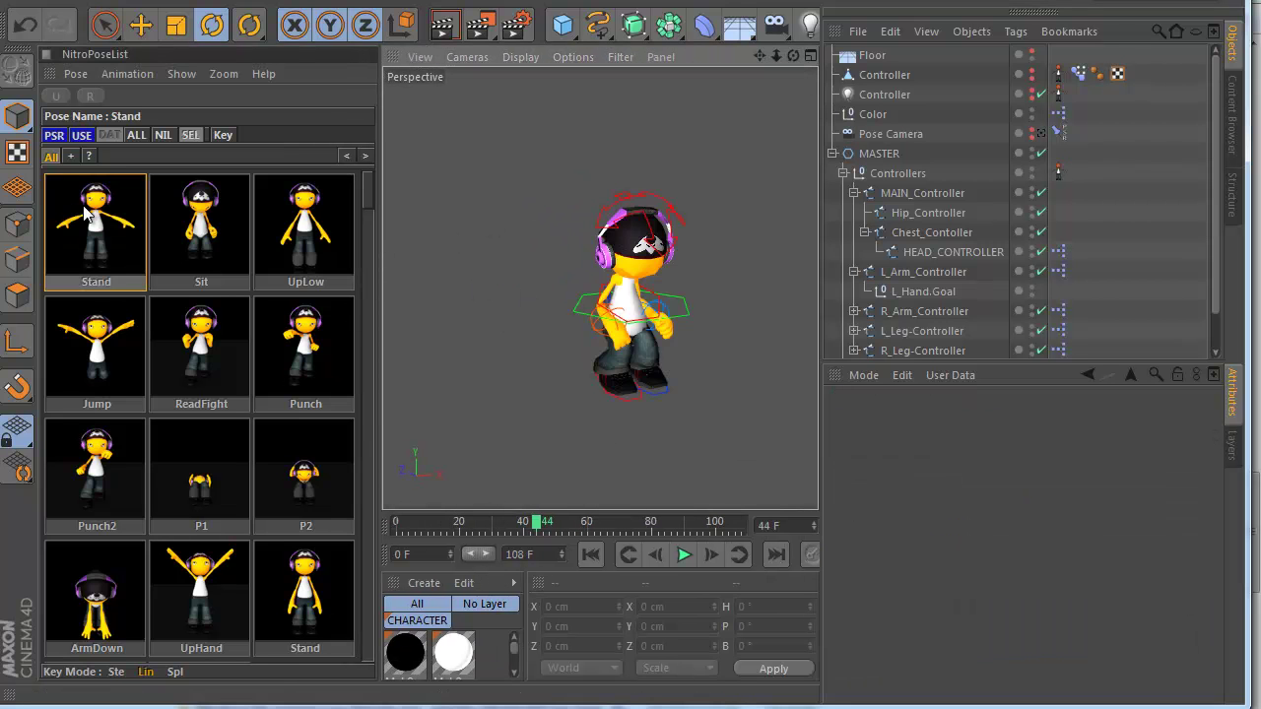
left_click(229, 201)
left_click(305, 350)
left_click(91, 333)
left_click(99, 453)
left_click(201, 468)
left_click(292, 464)
left_click(300, 591)
left_click(202, 591)
left_click(99, 590)
left_click(238, 241)
left_click(281, 349)
left_click(93, 340)
left_click(289, 342)
left_click(305, 473)
left_click(225, 441)
left_click(96, 473)
left_click(96, 354)
left_click(98, 243)
left_click(201, 226)
left_click(280, 246)
left_click(203, 313)
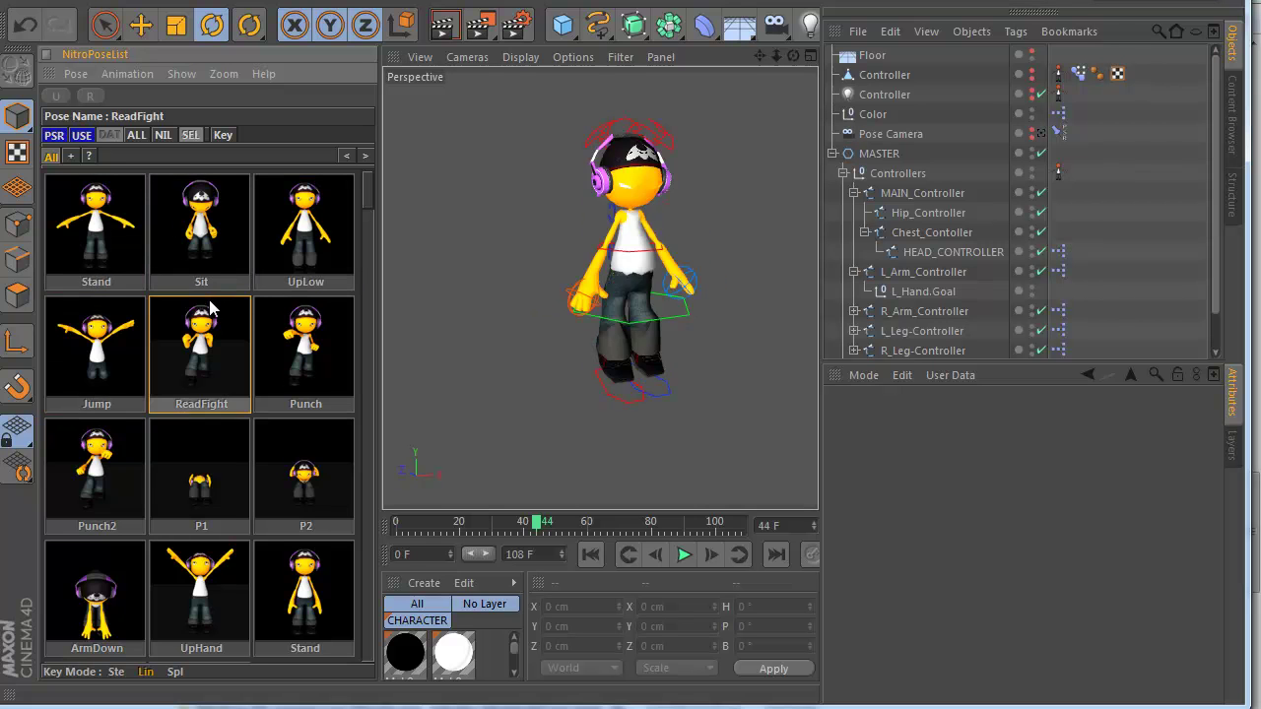
left_click(207, 232)
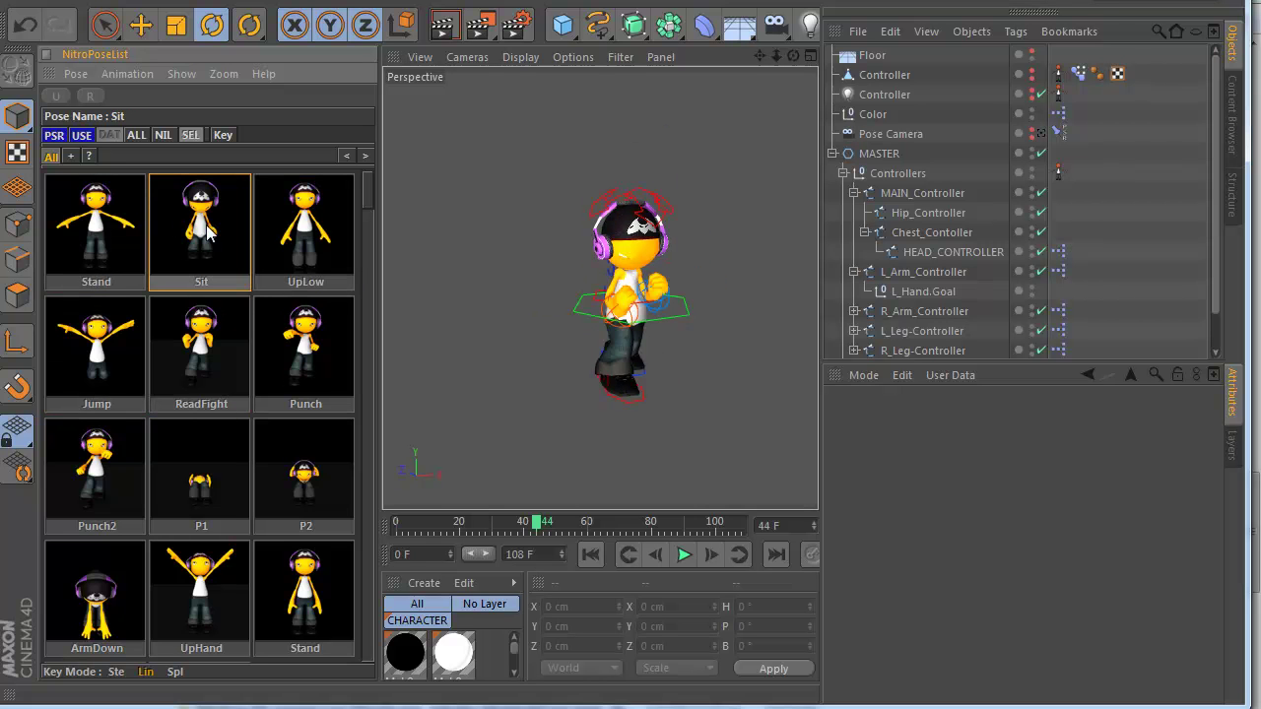
Delete the first four poses, Stand, Sit, UpLow and Jump, from the pose list.
left_click(85, 258)
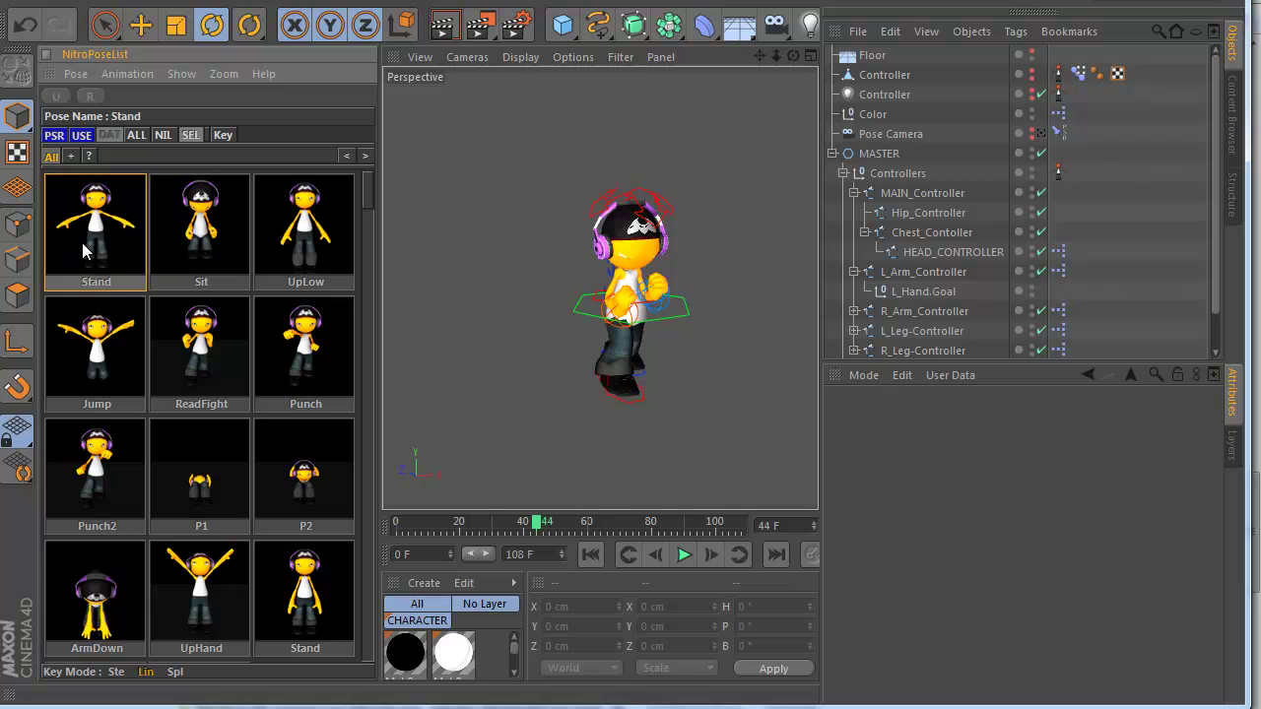
left_click(106, 239, "ctrl")
left_click(102, 241, "ctrl")
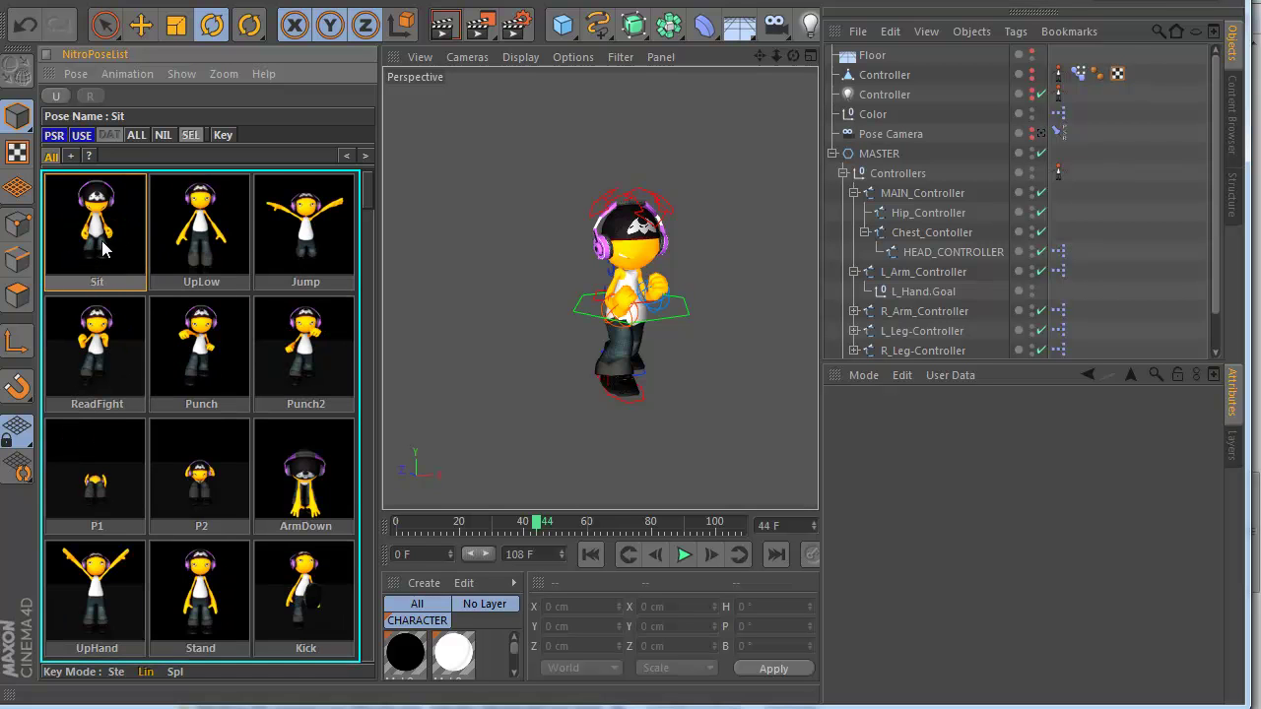
left_click(104, 249)
key("Delete")
left_click(87, 247)
key("Delete")
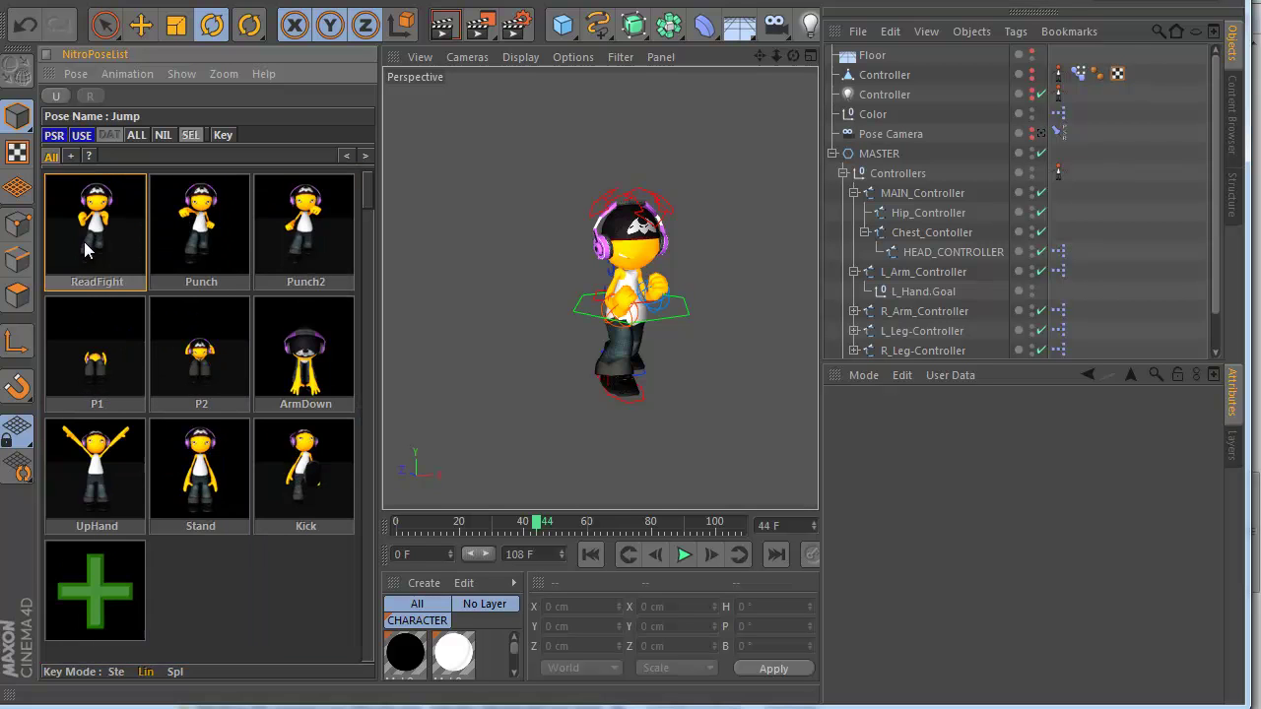
Undo the deletions of the Stand, Sit, UpLow and Jump poses in the pose list.
left_click(57, 96)
left_click(57, 97)
left_click(57, 96)
left_click(57, 96)
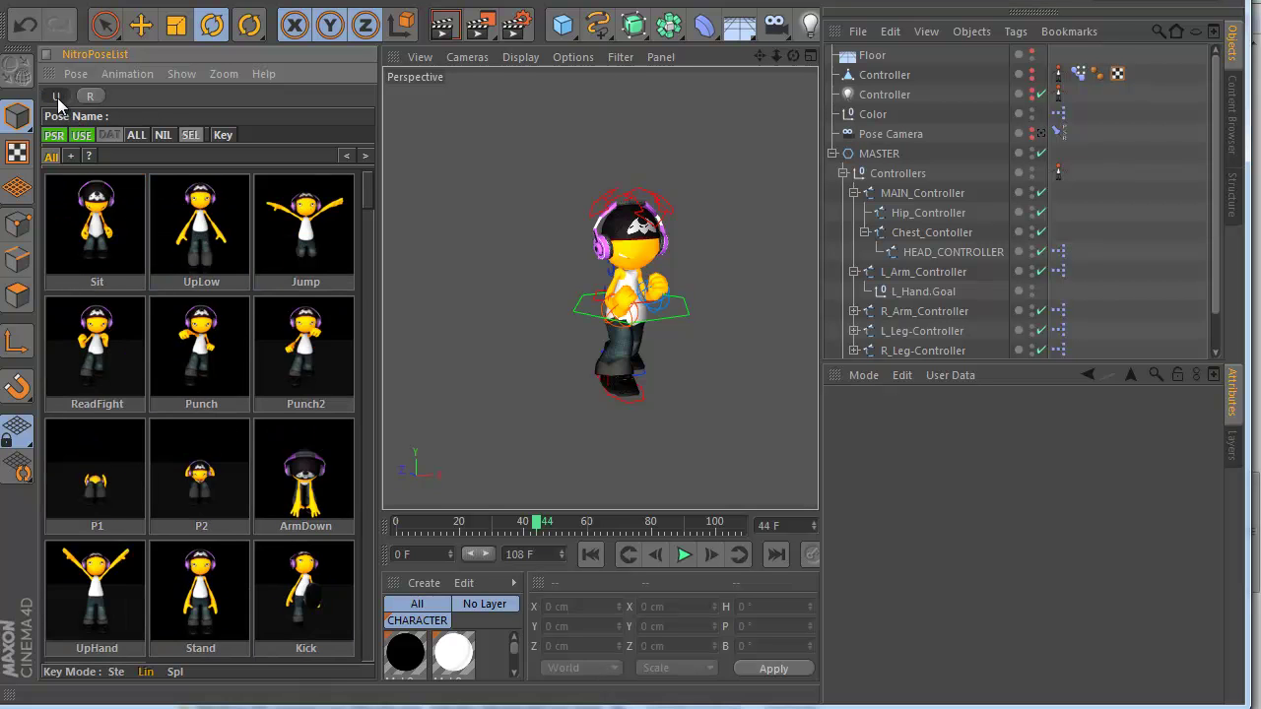
left_click(57, 96)
Redo the four pose deletions and undo them again in the pose list's own history.
left_click(82, 98)
left_click(83, 97)
left_click(83, 98)
left_click(83, 98)
left_click(56, 98)
left_click(56, 98)
left_click(56, 98)
left_click(56, 98)
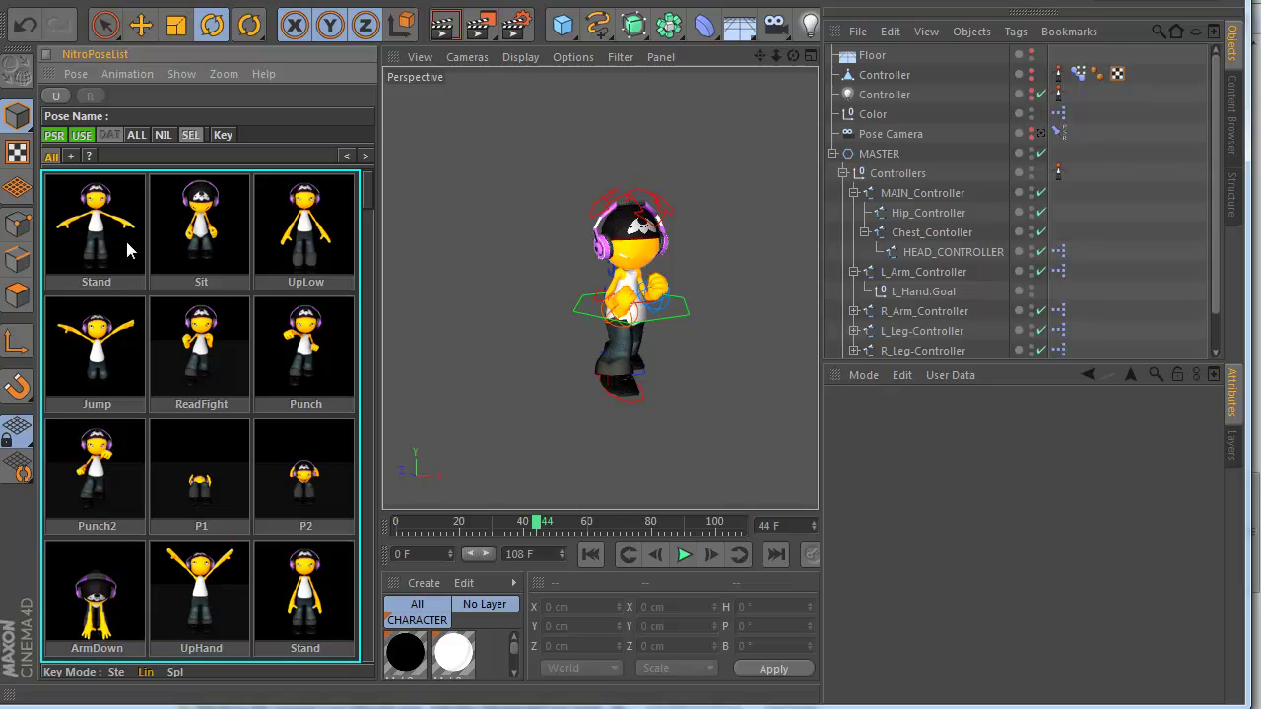
Delete the first Stand pose and store the character's current pose as a new entry at the end of the list.
left_click(119, 239, "ctrl")
left_click_drag(371, 179, 381, 343)
left_click(129, 524)
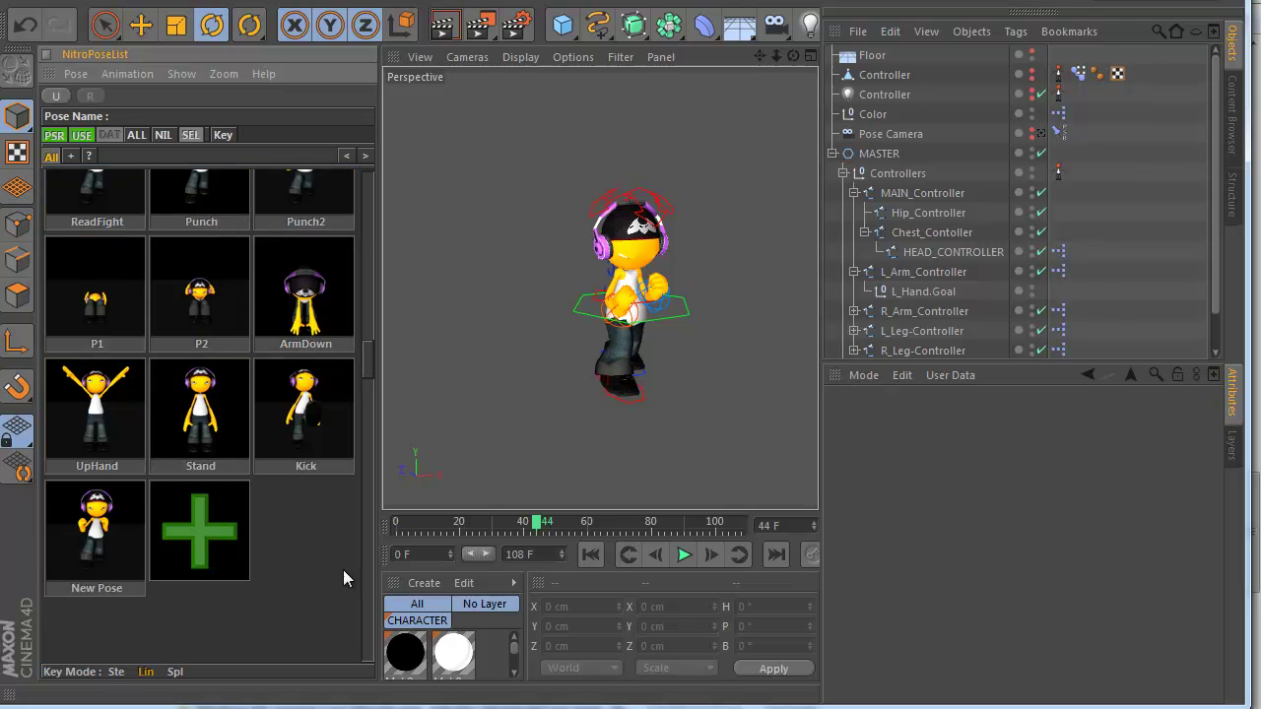
Turn off AutoMatic Save for the pose list.
left_click(97, 257)
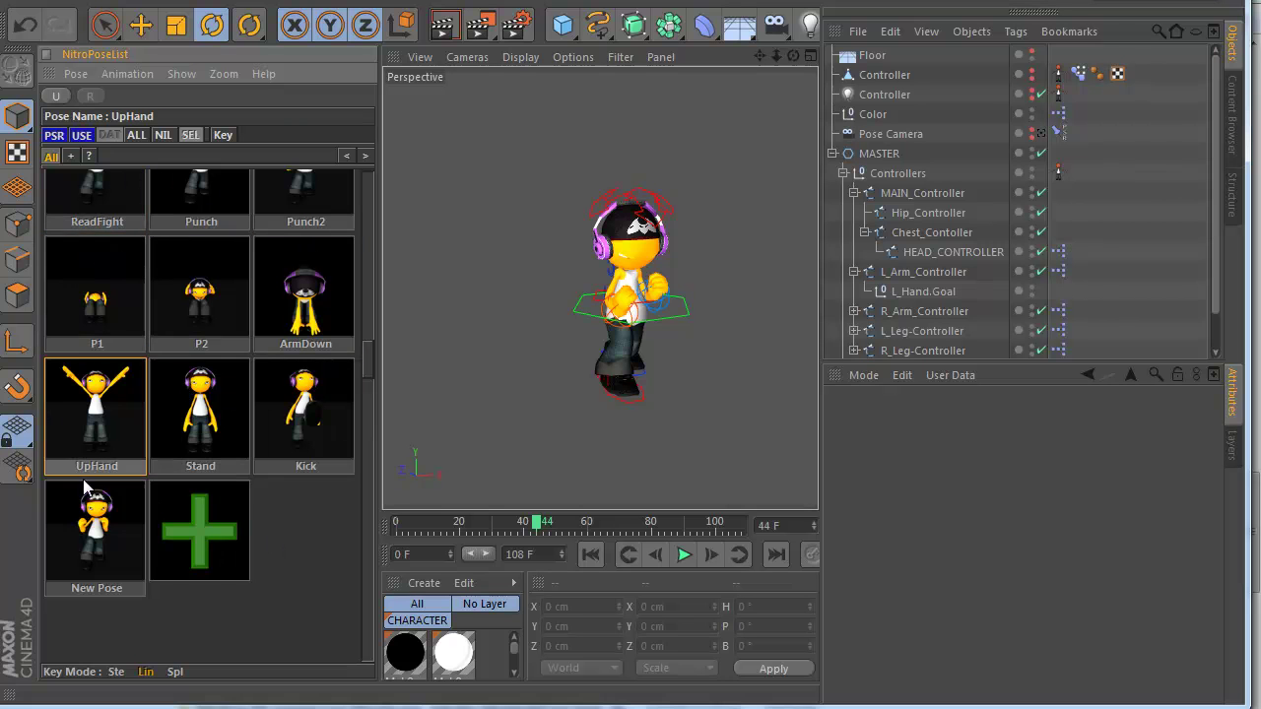
left_click(70, 77)
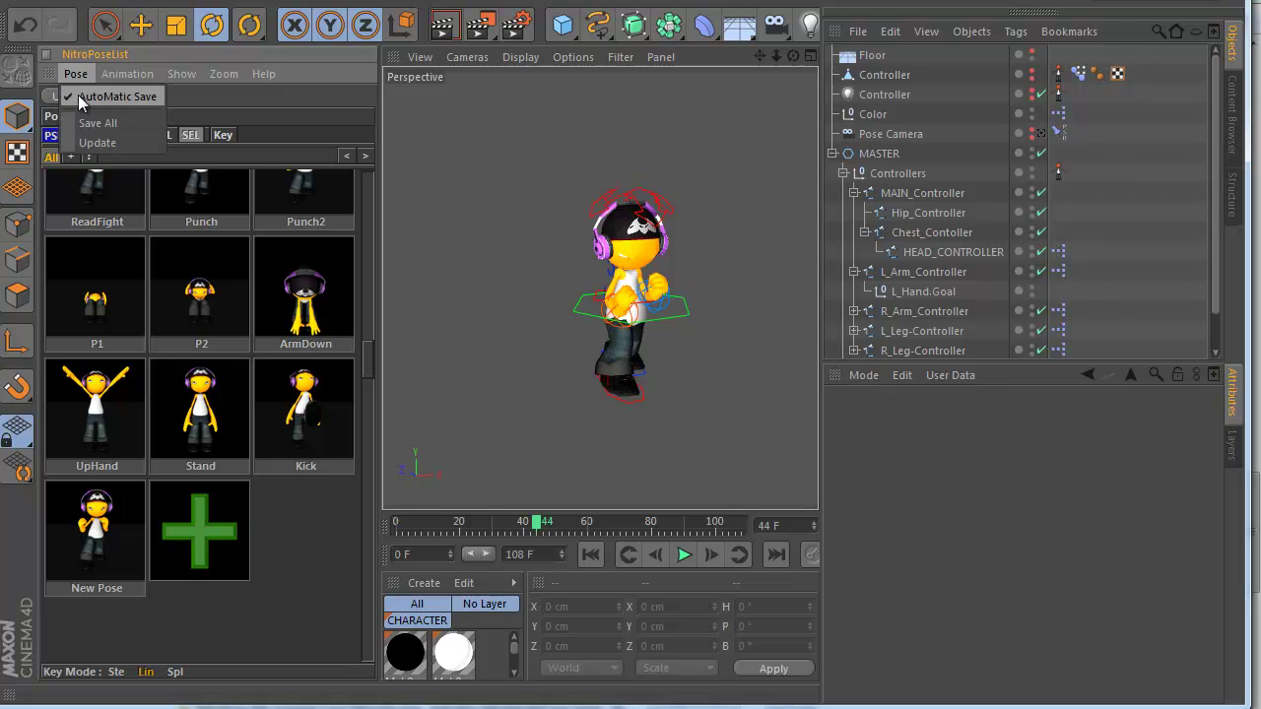
left_click(110, 101)
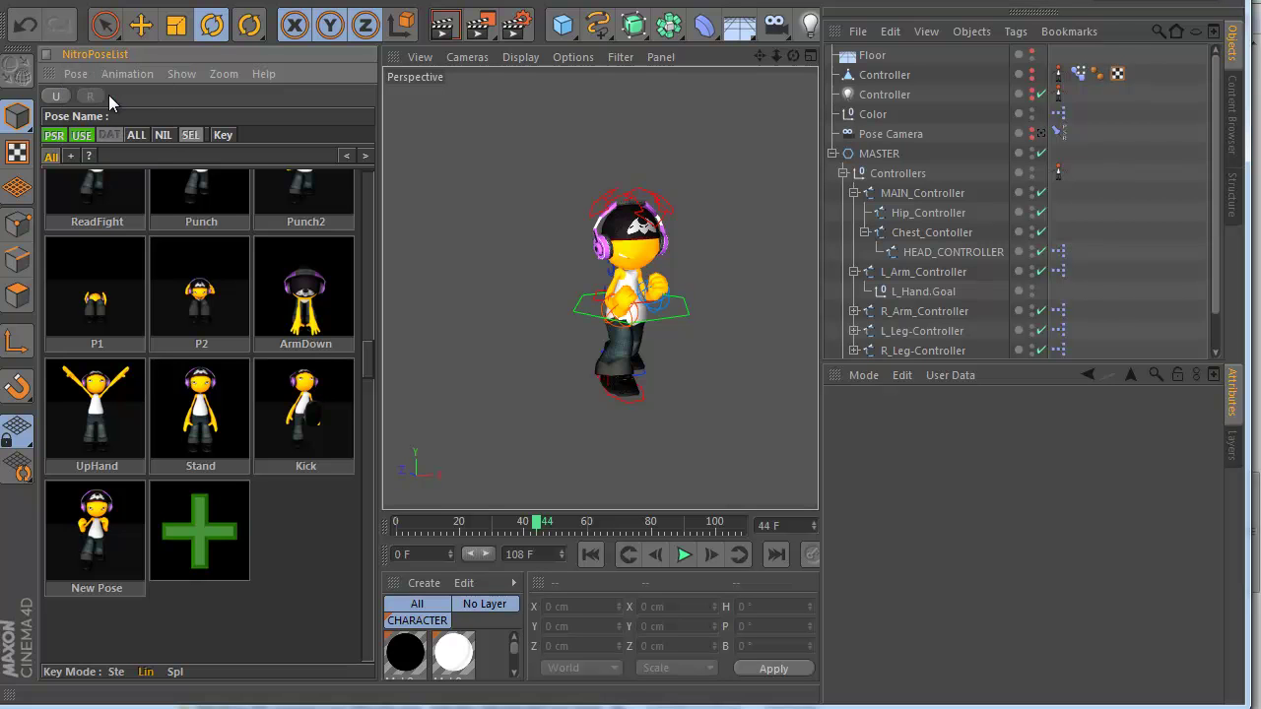
Delete the remaining Stand pose and the UpHand, P1, P2, ArmDown and Kick poses from the pose list.
left_click(219, 436, "ctrl")
left_click(135, 414, "ctrl")
left_click(84, 293, "ctrl")
left_click(83, 294, "ctrl")
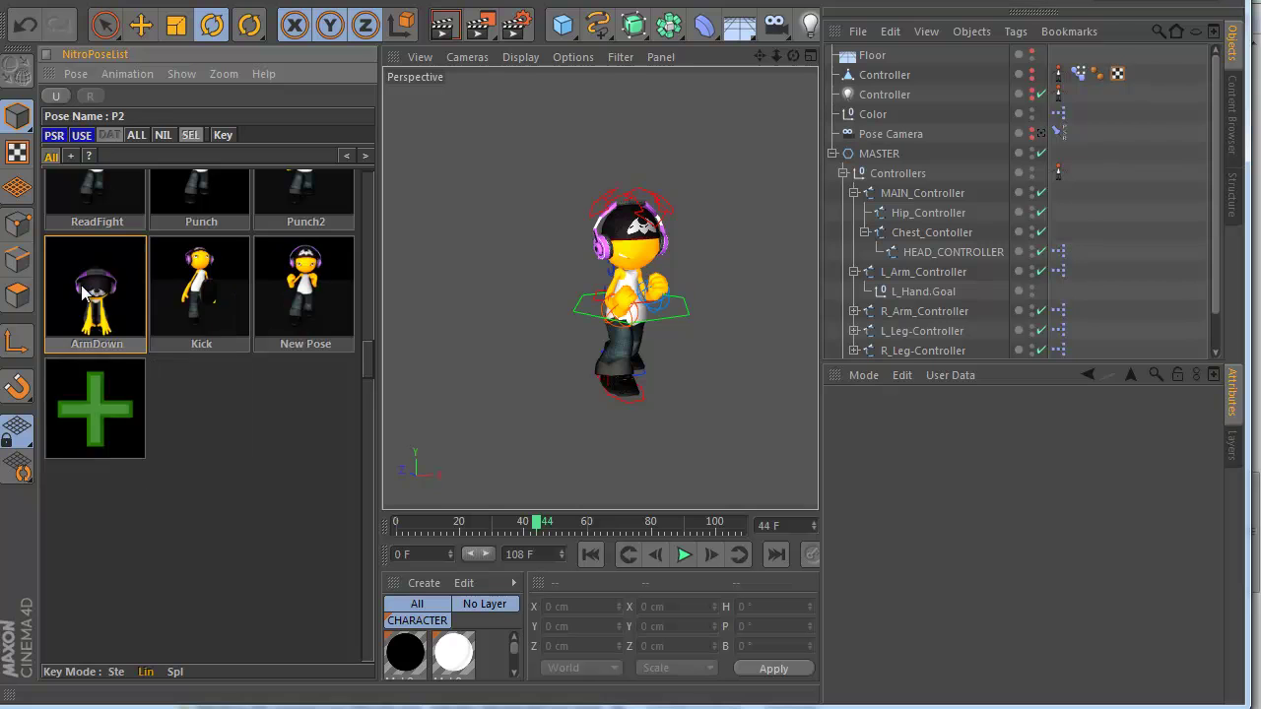
left_click(83, 293, "ctrl")
left_click(83, 294, "ctrl")
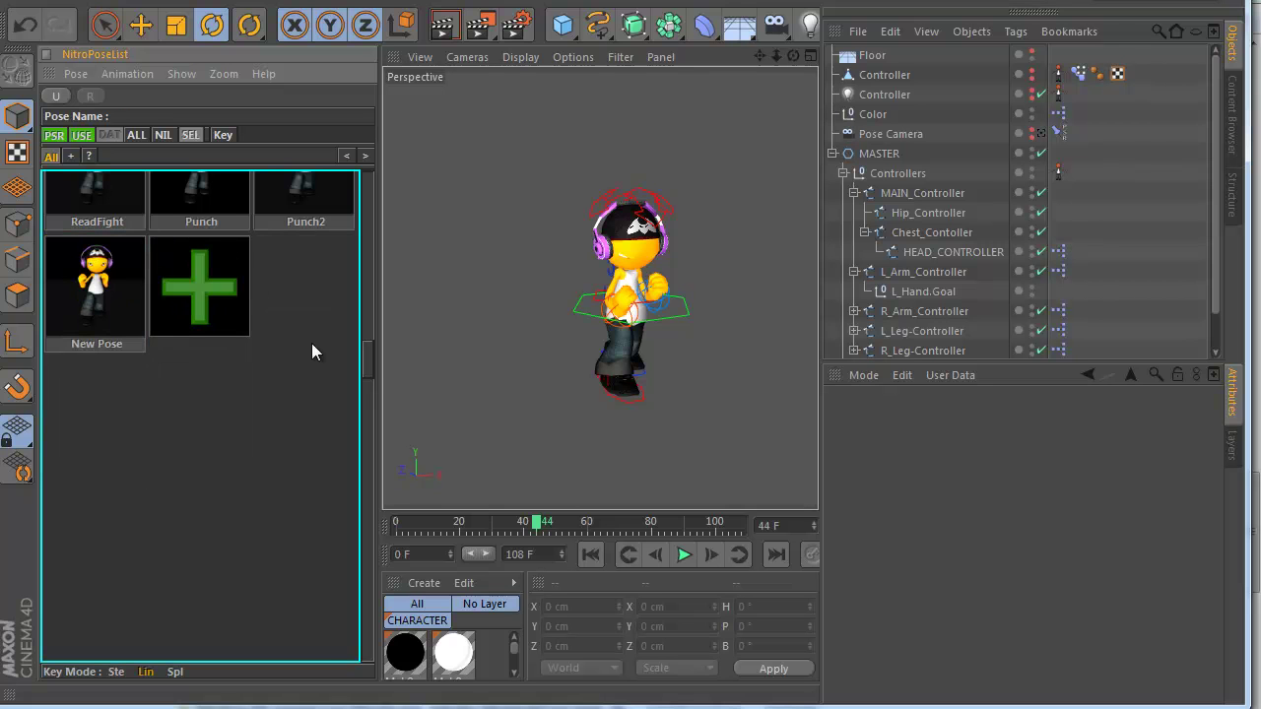
Store the character's current pose as another new entry and save all poses manually.
left_click_drag(368, 363, 368, 189)
left_click(103, 279)
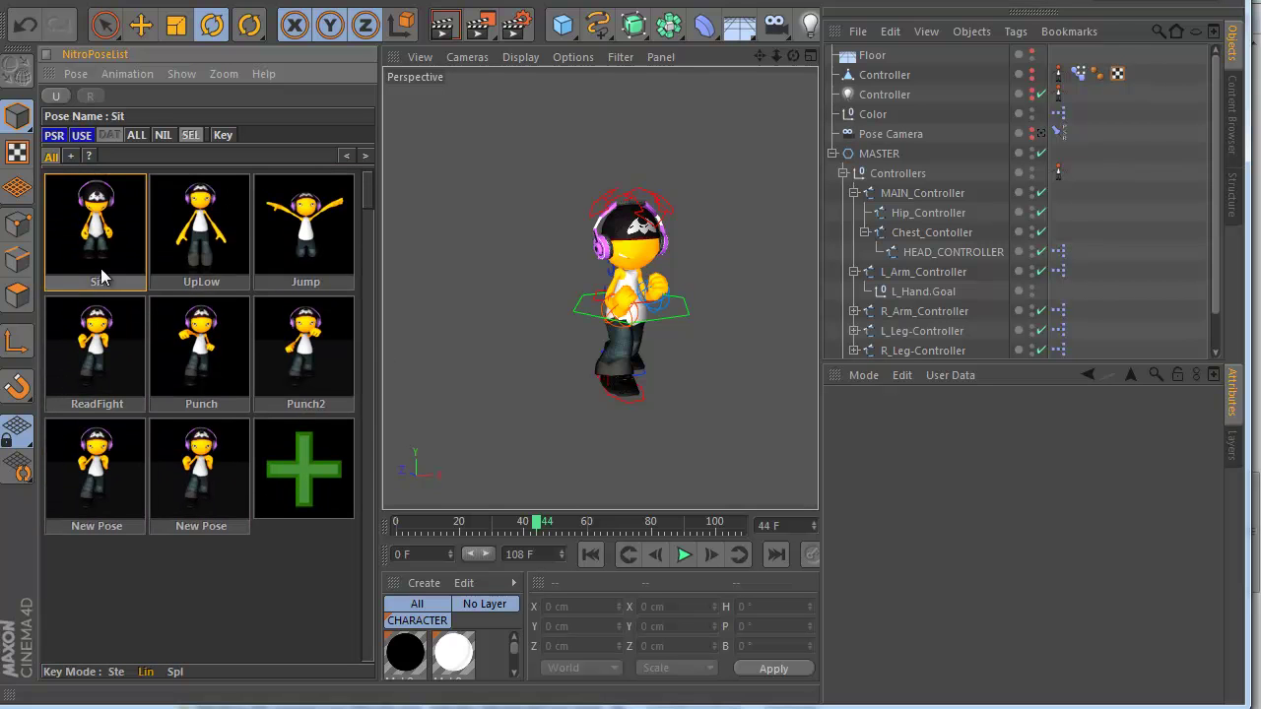
left_click(83, 74)
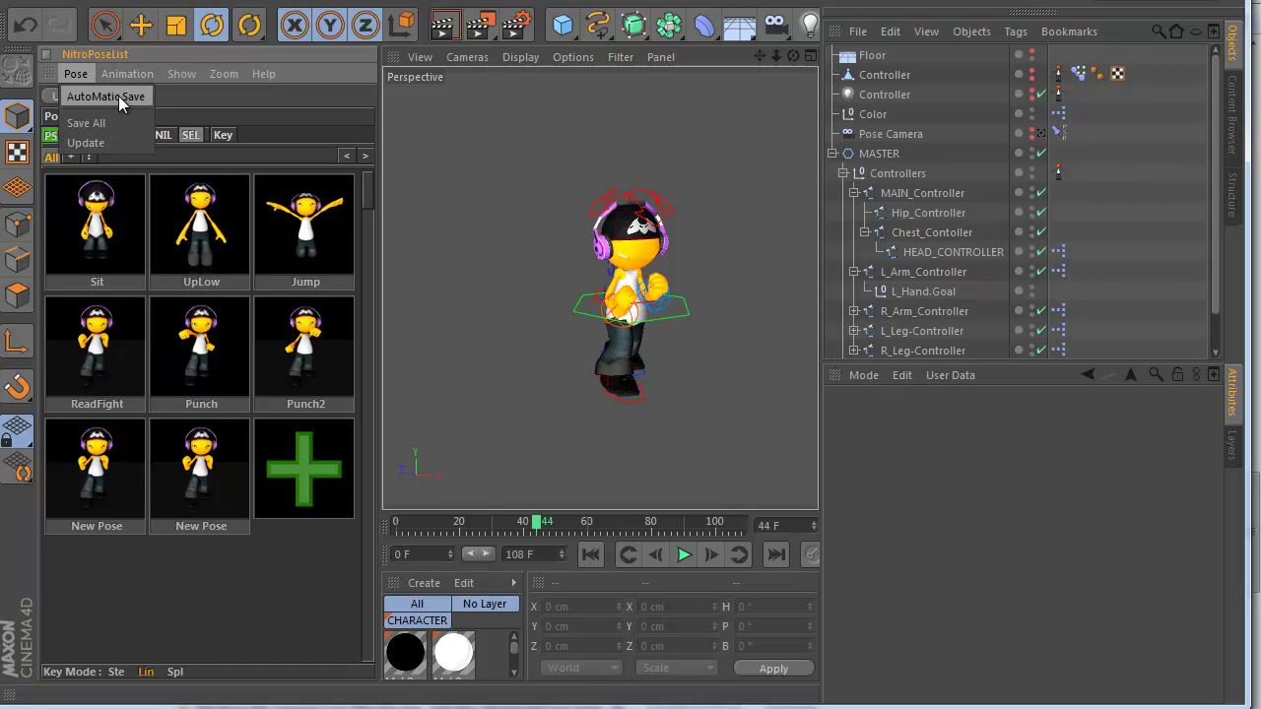
left_click(109, 125)
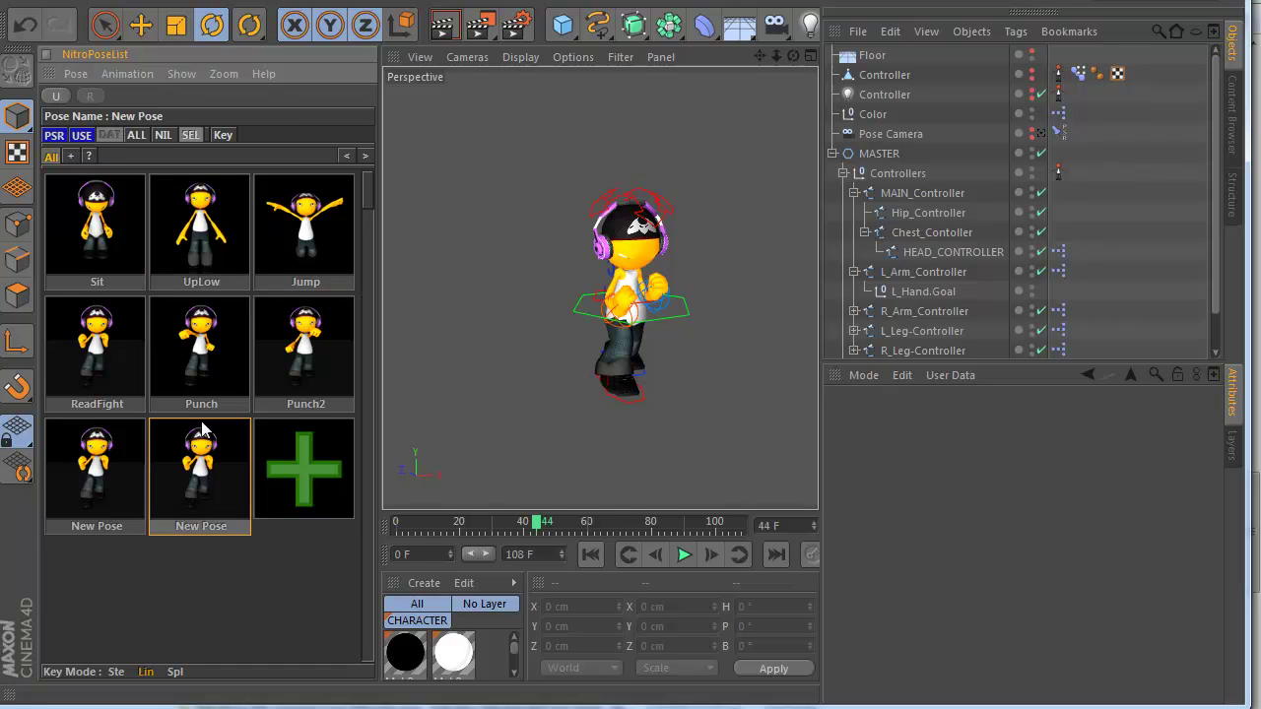
left_click(75, 74)
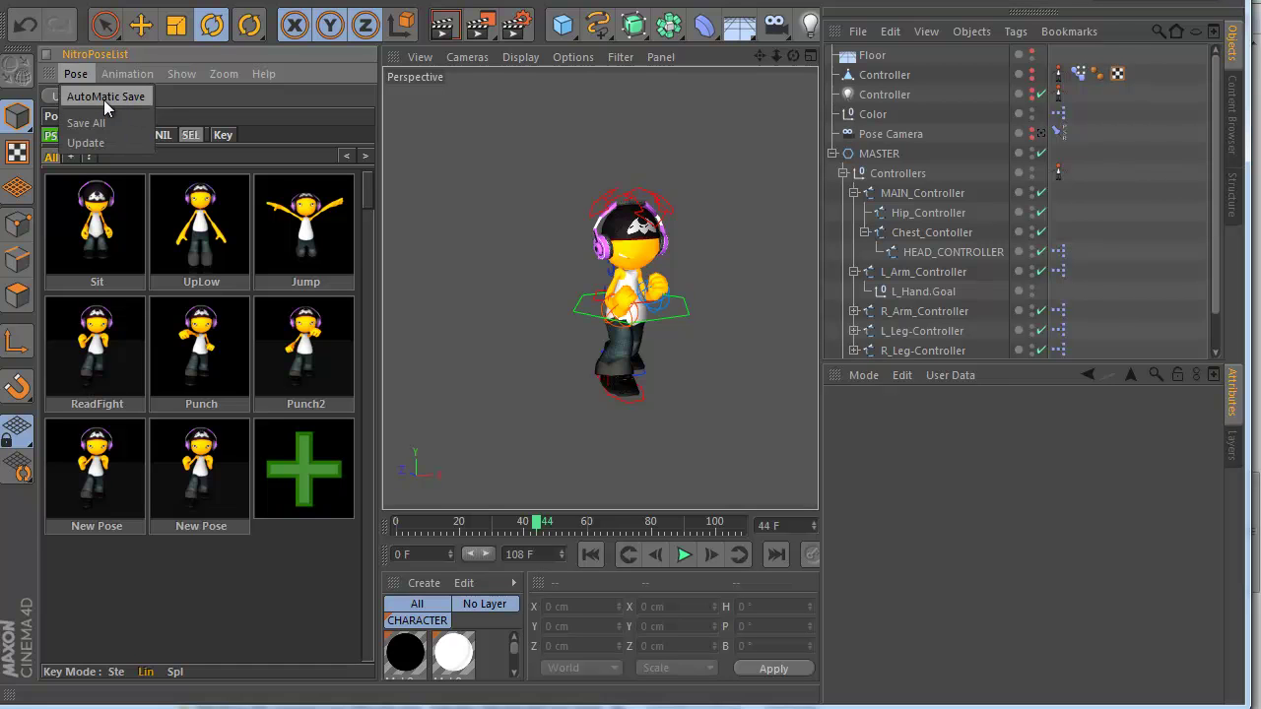
left_click(200, 101)
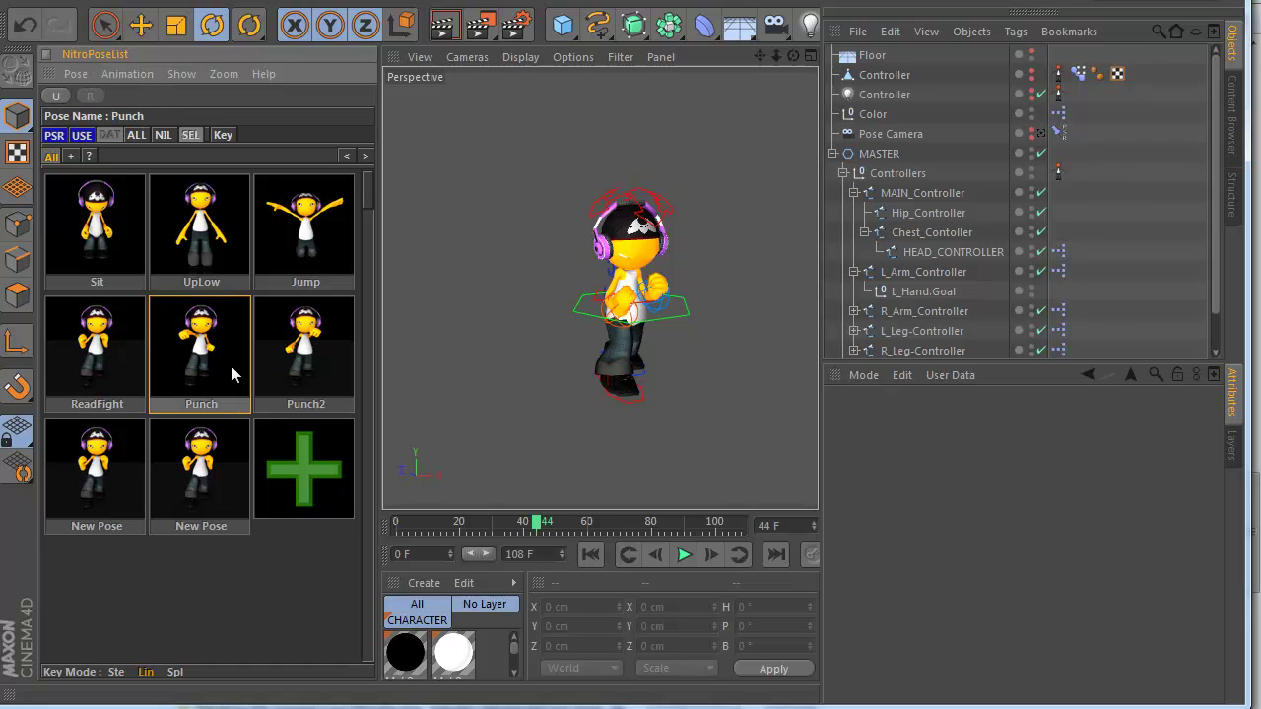
Undo the pose list's deletions and additions back to the original set of poses.
left_click(54, 97)
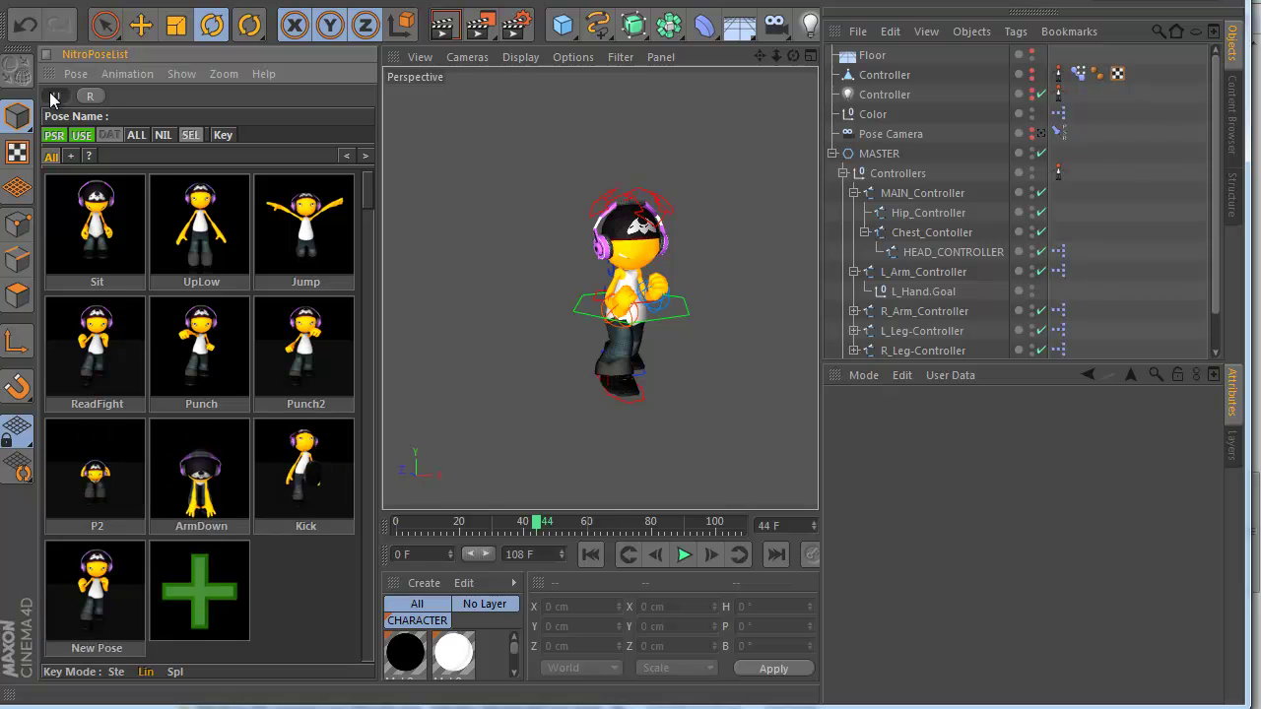
left_click(50, 95)
left_click_drag(370, 204, 388, 169)
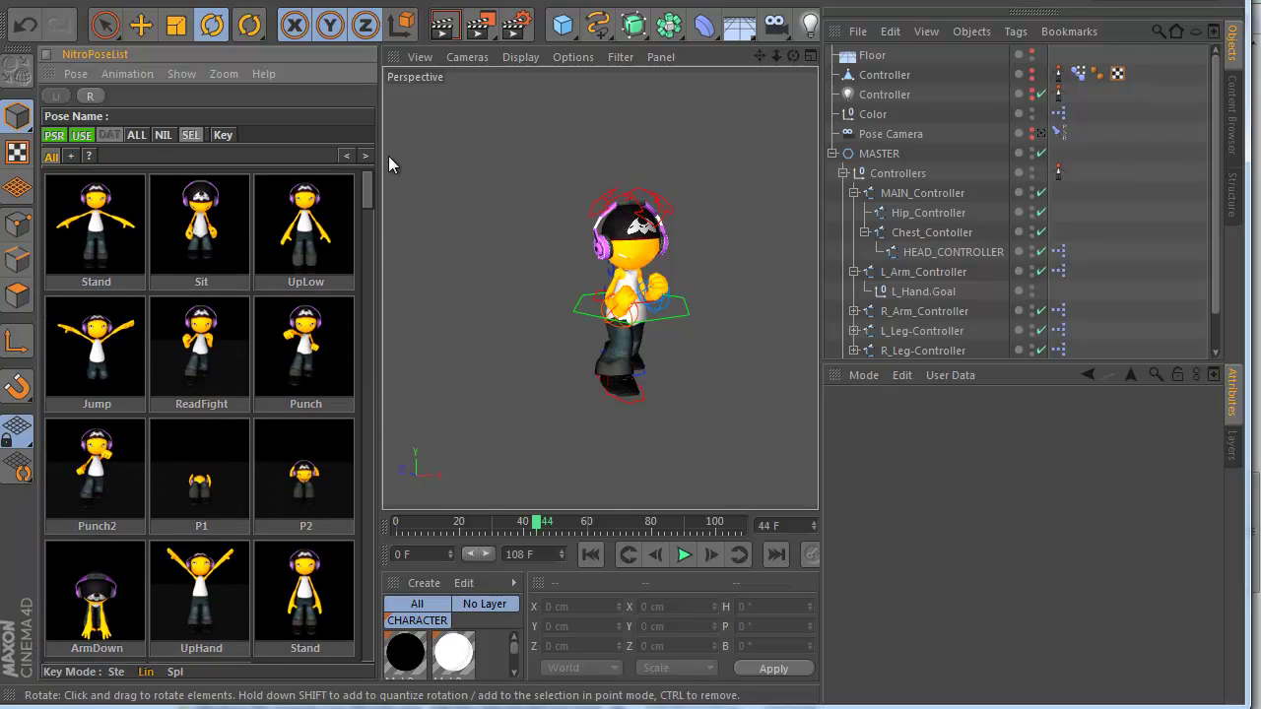
left_click(330, 222)
Open the NitroPoseAnim window from the Controllers tag and dock it between the narrowed pose list and the Perspective view.
double_click(1058, 171)
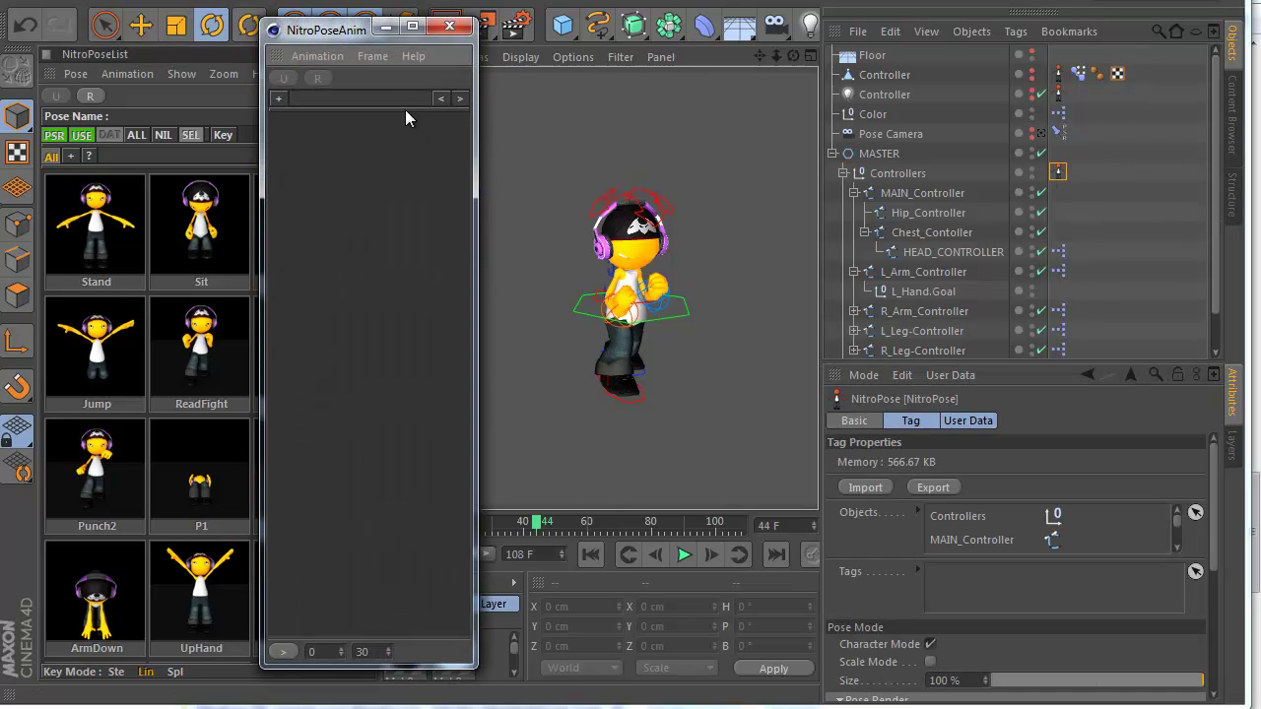
left_click_drag(333, 38, 576, 58)
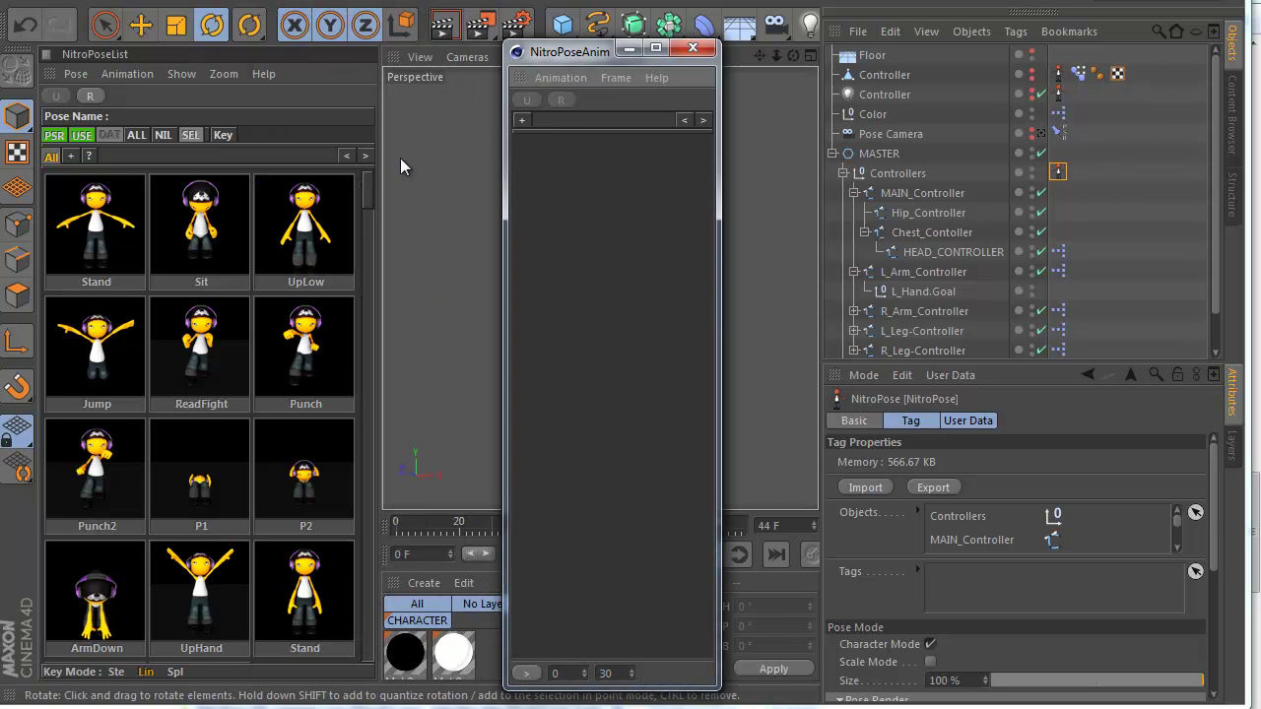
left_click_drag(379, 176, 278, 175)
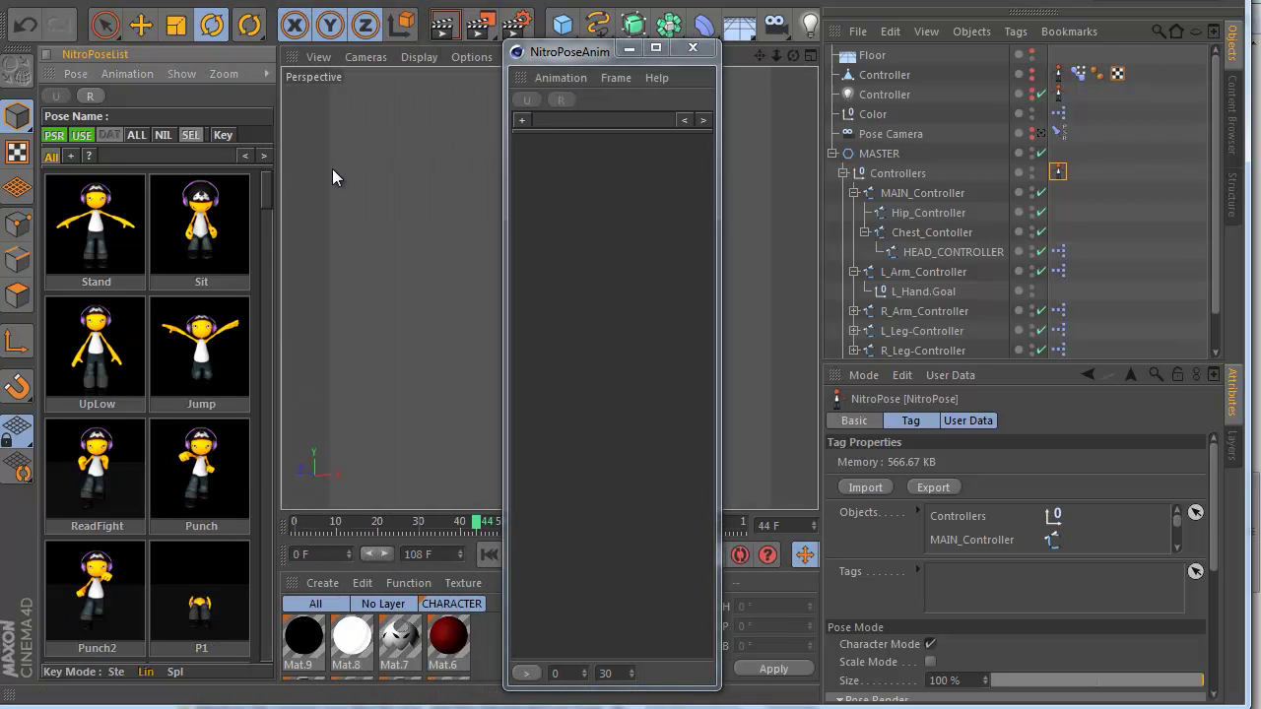
left_click_drag(514, 93, 255, 202)
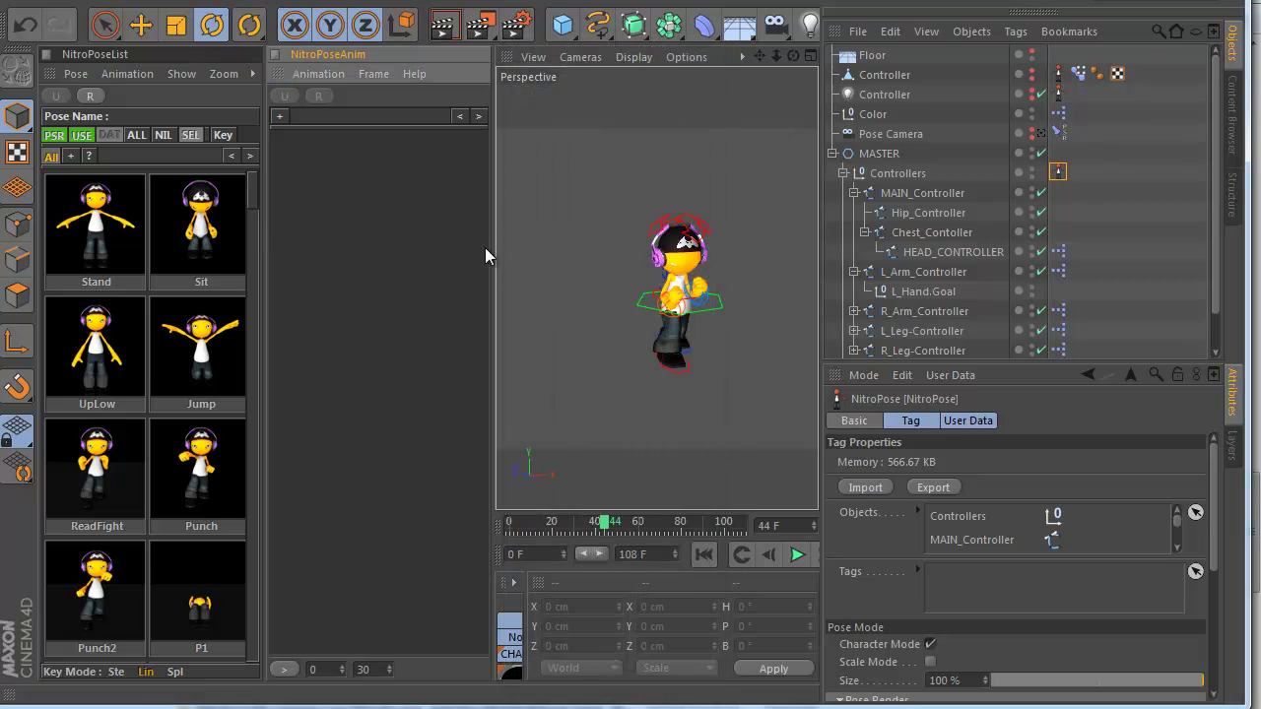
left_click_drag(494, 246, 469, 250)
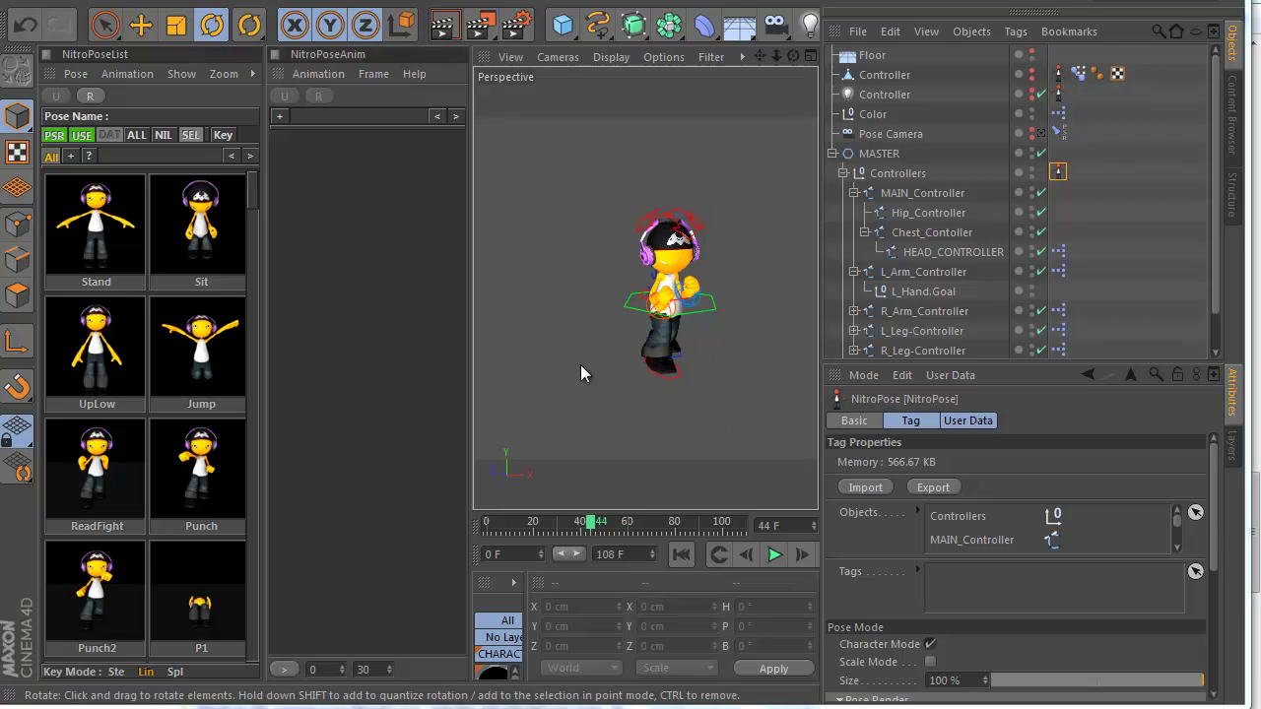
Play back the character's animation, stop it and return to frame 0.
left_click(776, 556)
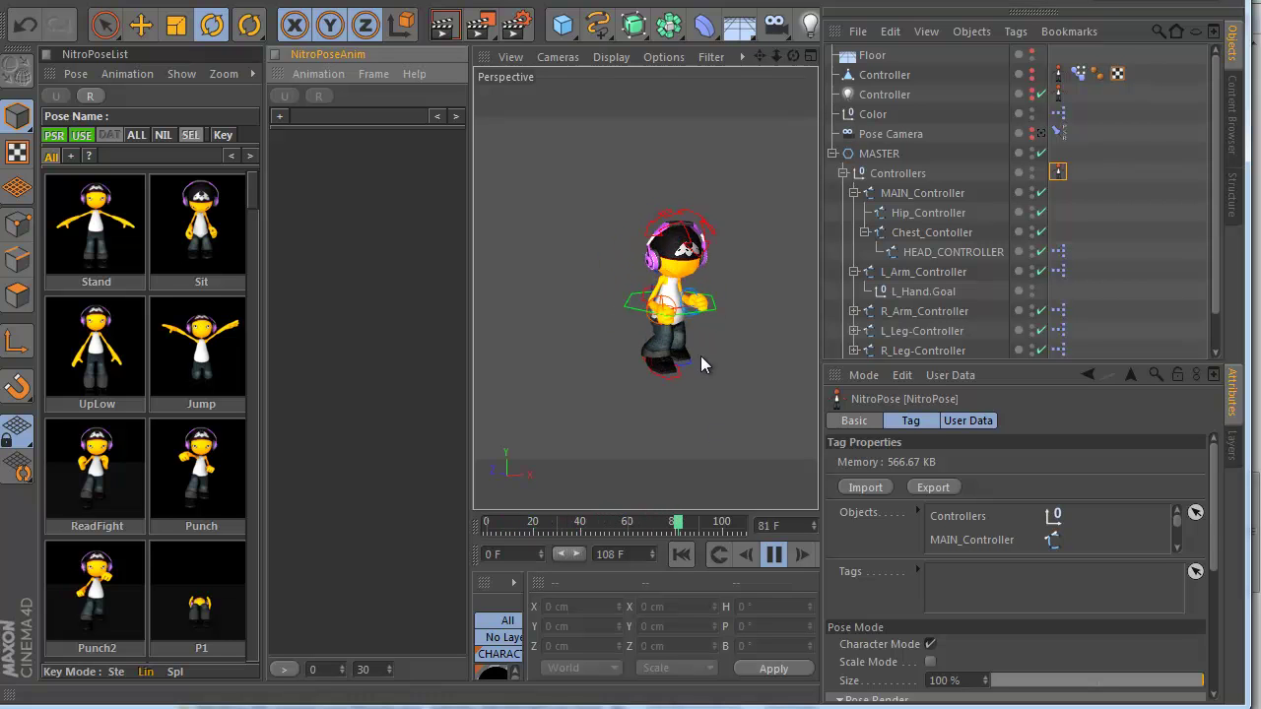
left_click(774, 554)
left_click(681, 555)
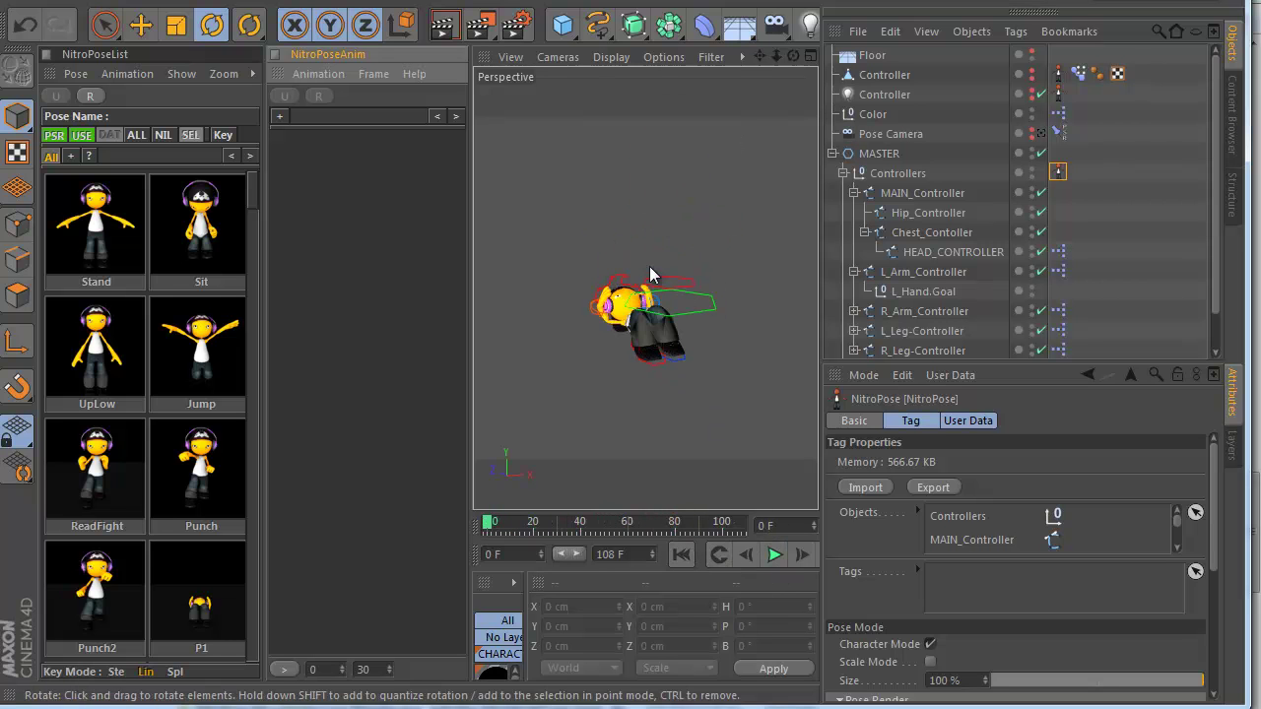
Scrub through the opening frames of the timeline to examine the character's motion, ending at frame 7.
left_click_drag(487, 522, 505, 522)
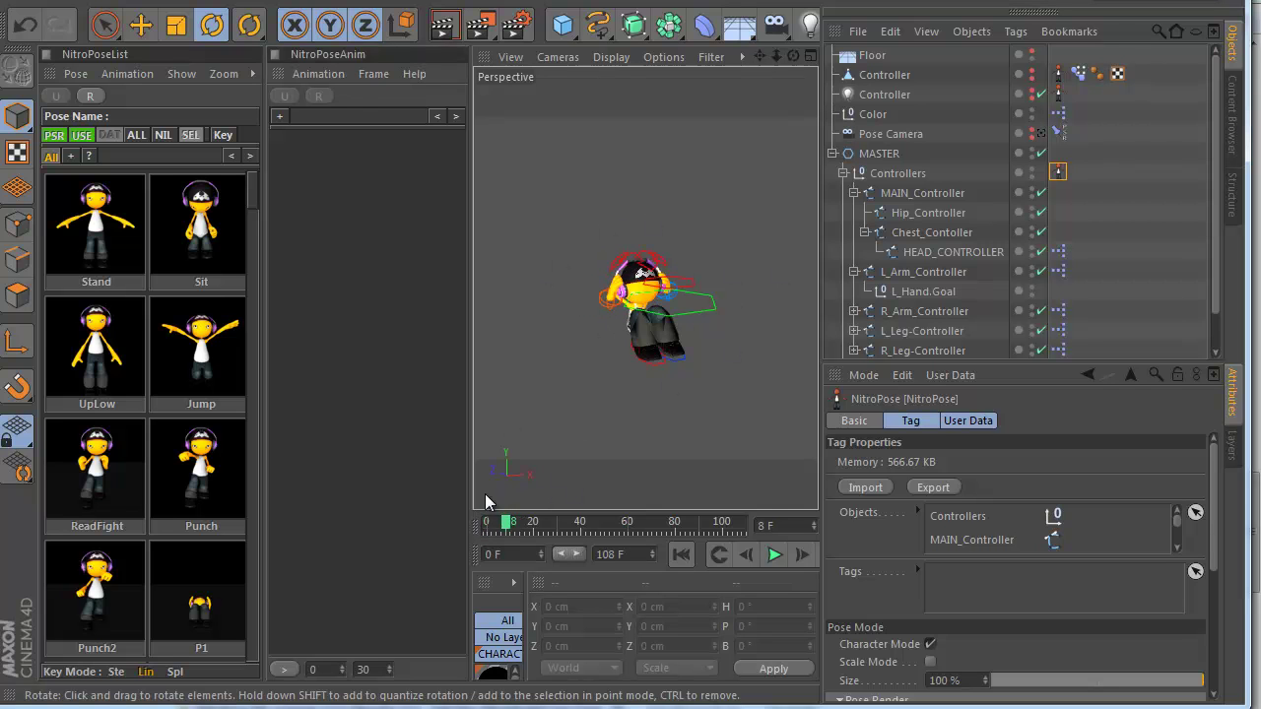
left_click(502, 529)
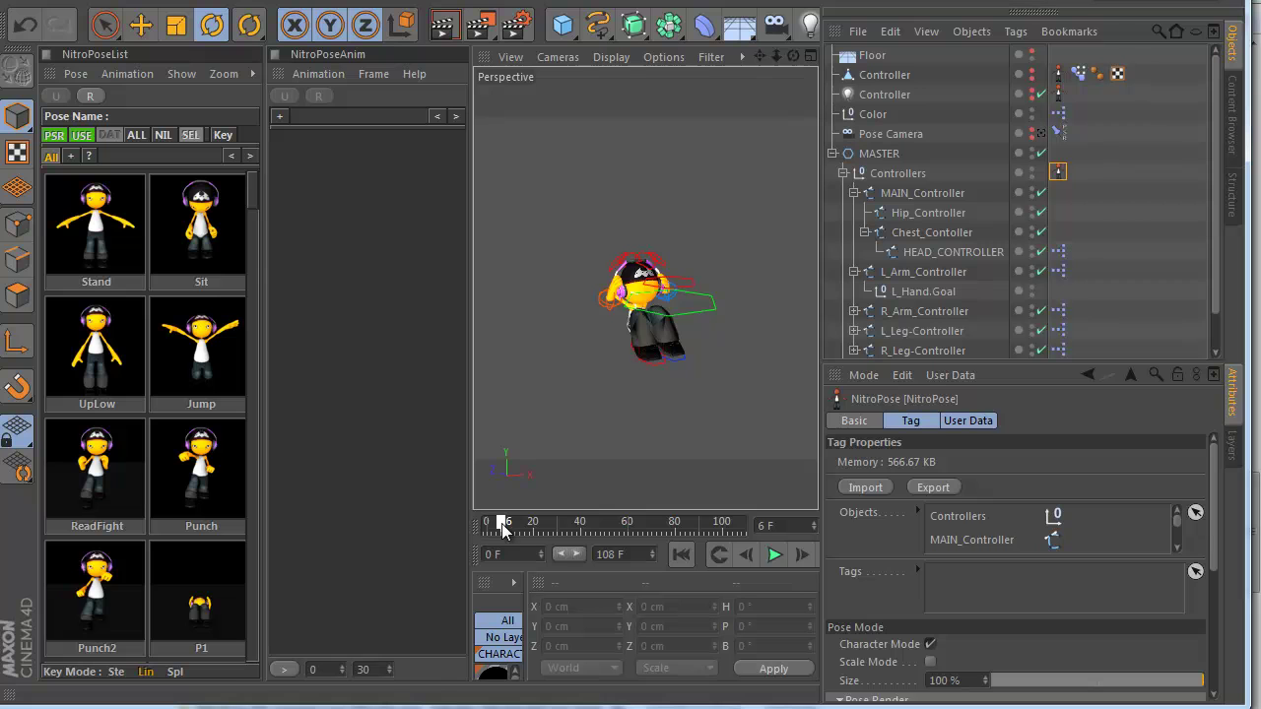
left_click(502, 529)
Switch the rig's animation off in the pose list and move the timeline to frame 13.
left_click(127, 75)
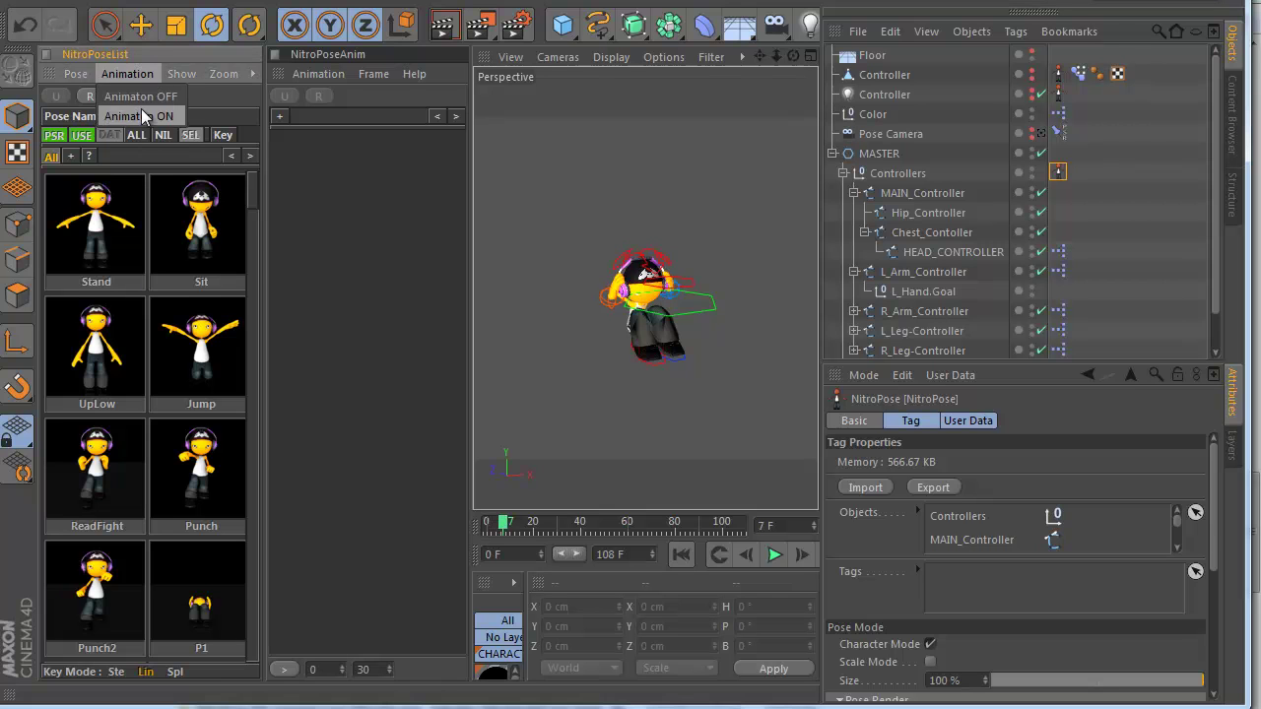
left_click(155, 95)
mouse_move(509, 518)
left_mouse_down()
mouse_move(464, 518)
mouse_move(773, 520)
mouse_move(488, 520)
mouse_move(746, 520)
mouse_move(517, 520)
left_mouse_up()
Move the timeline to frame 53, switch the rig's animation back on in the pose list and start playback.
left_click(128, 74)
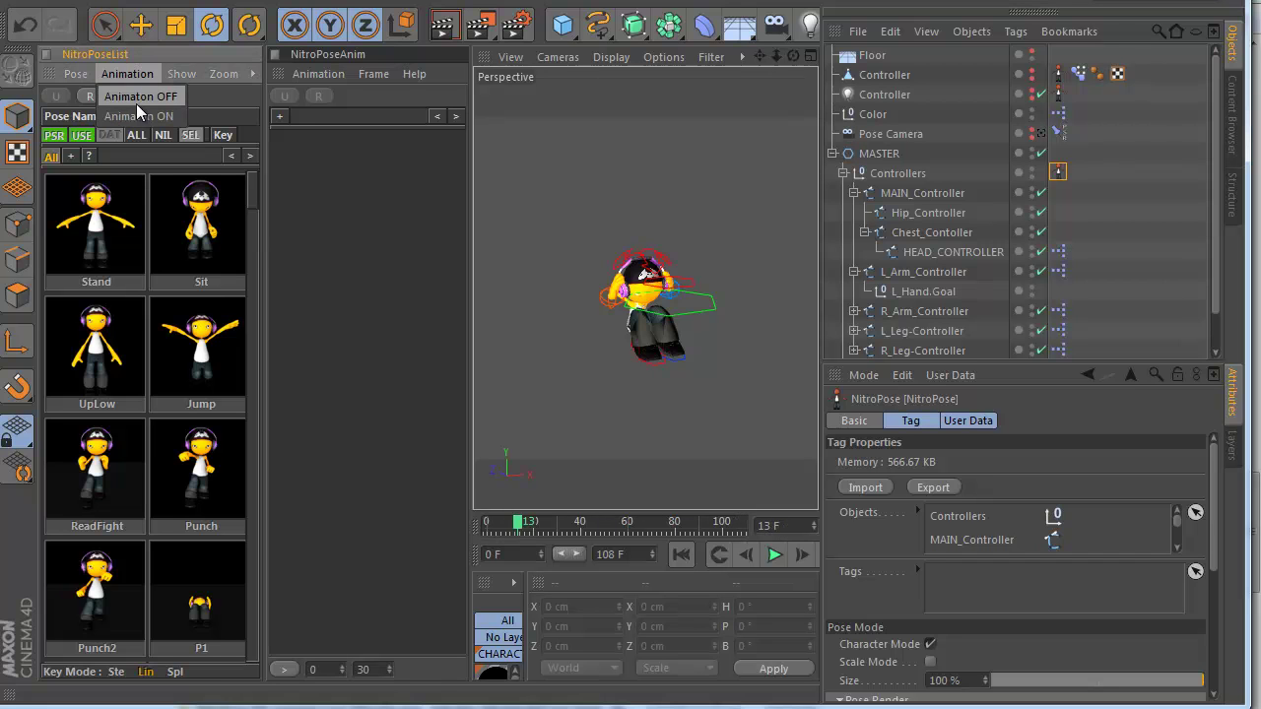
left_click(58, 82)
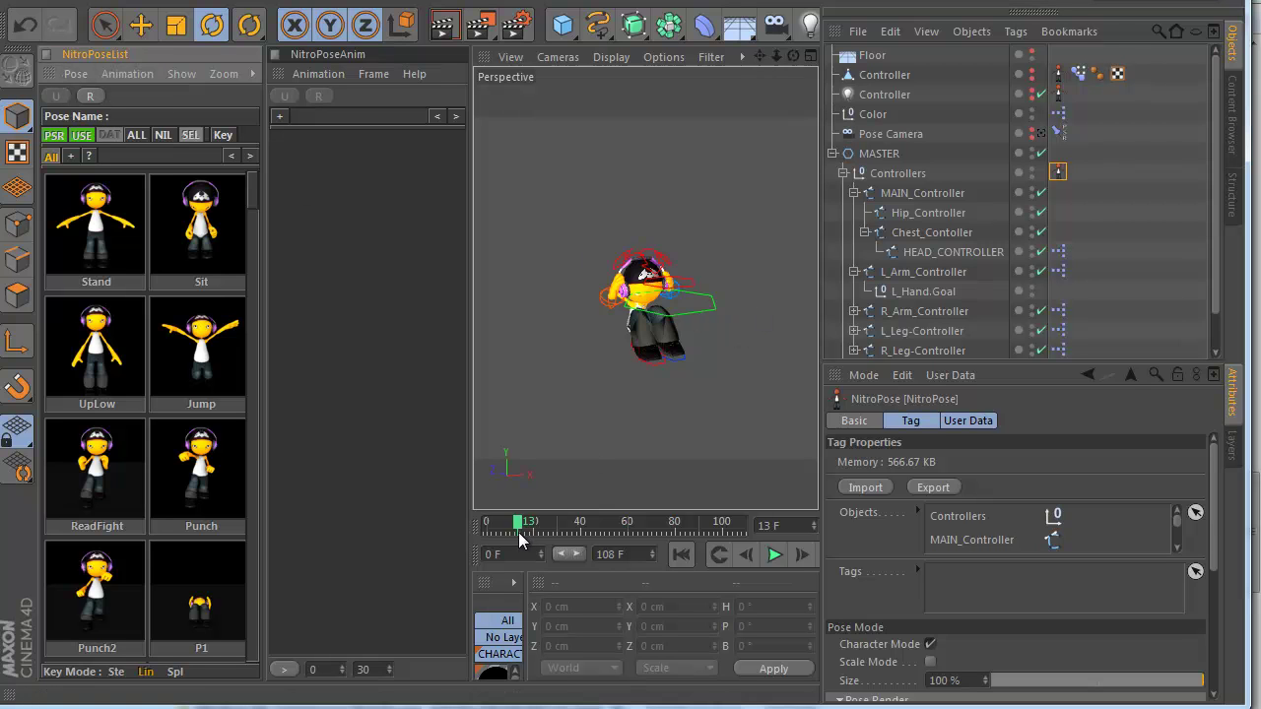
left_click_drag(519, 532, 613, 527)
left_click(128, 74)
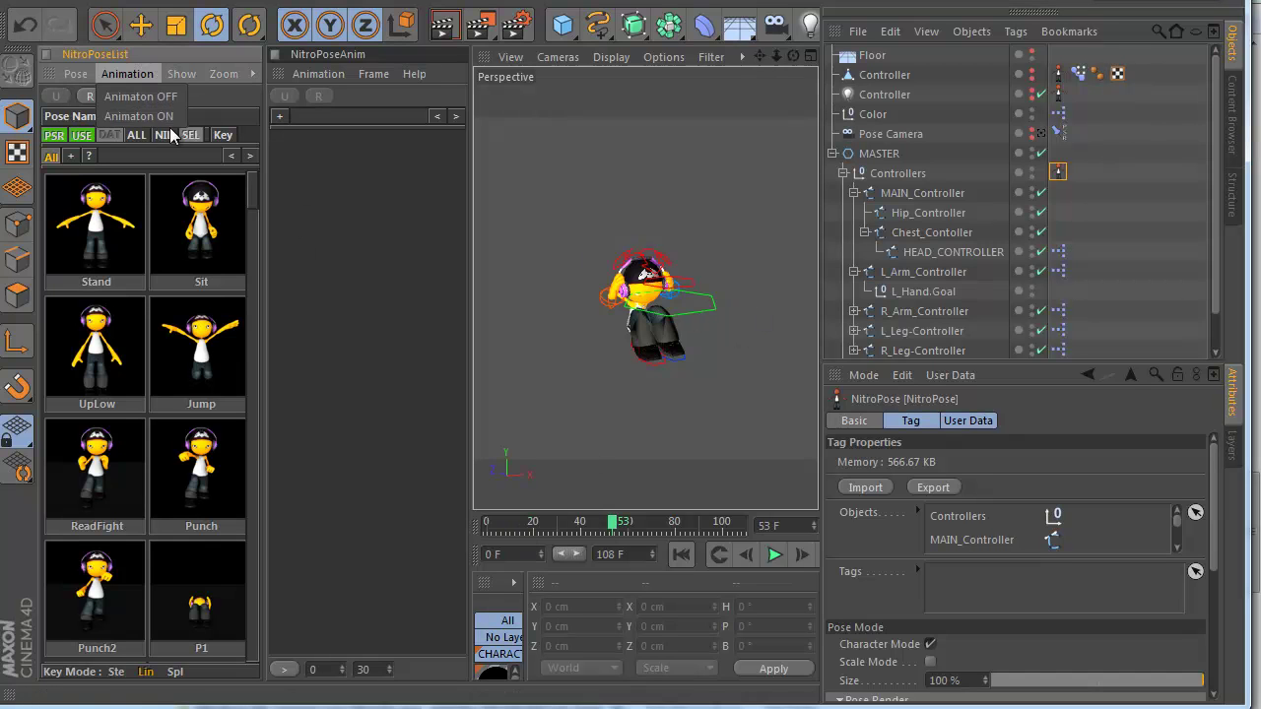
left_click(140, 116)
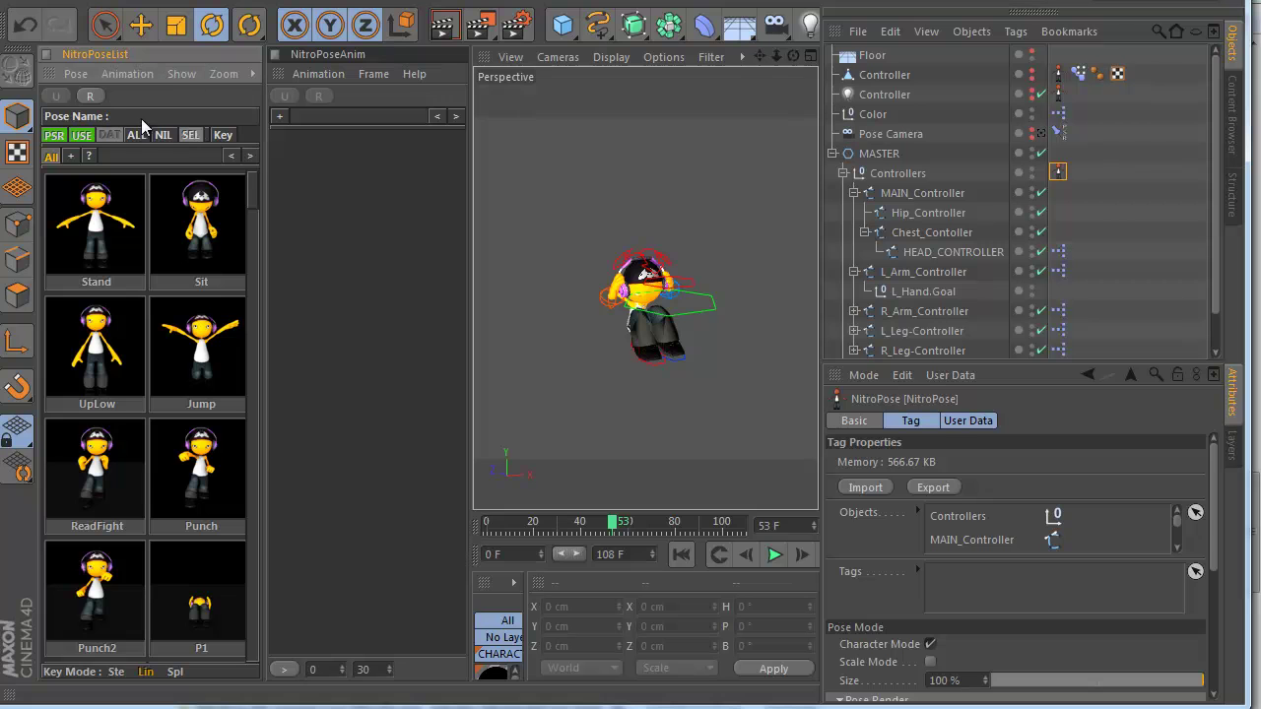
left_click(774, 554)
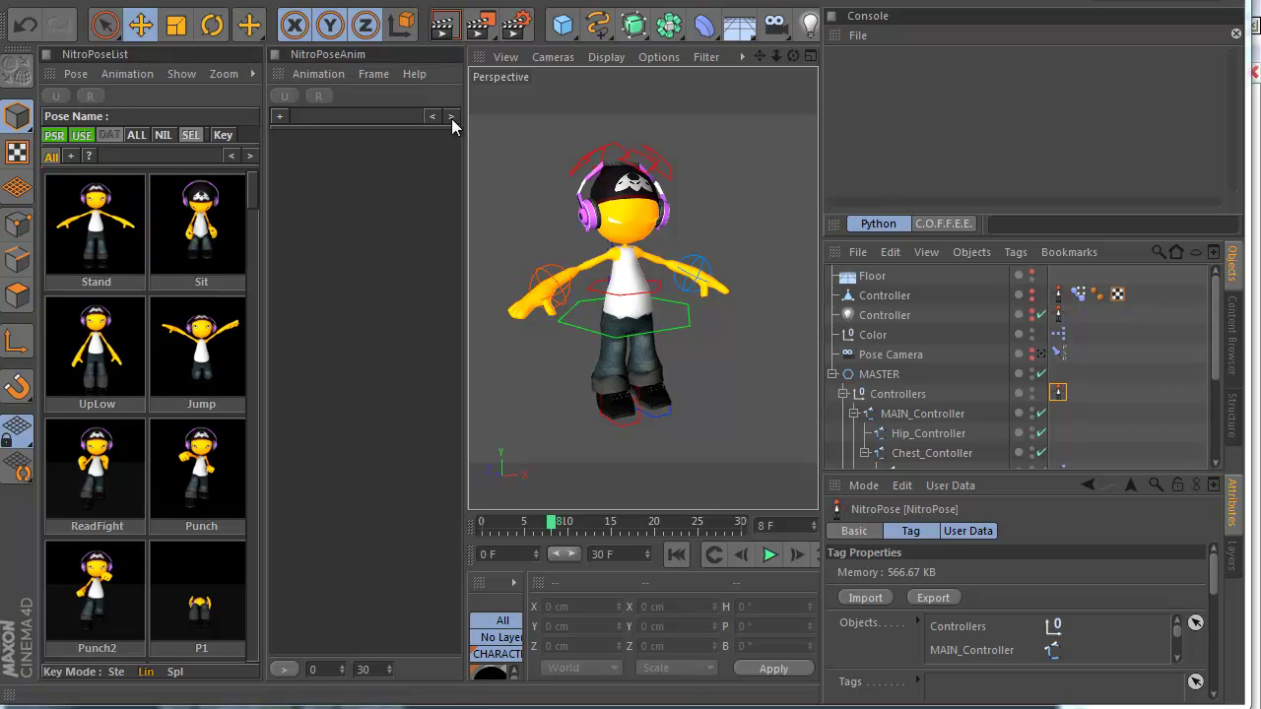
Add a new tab named Anim to the NitroPoseAnim window.
left_click(289, 119)
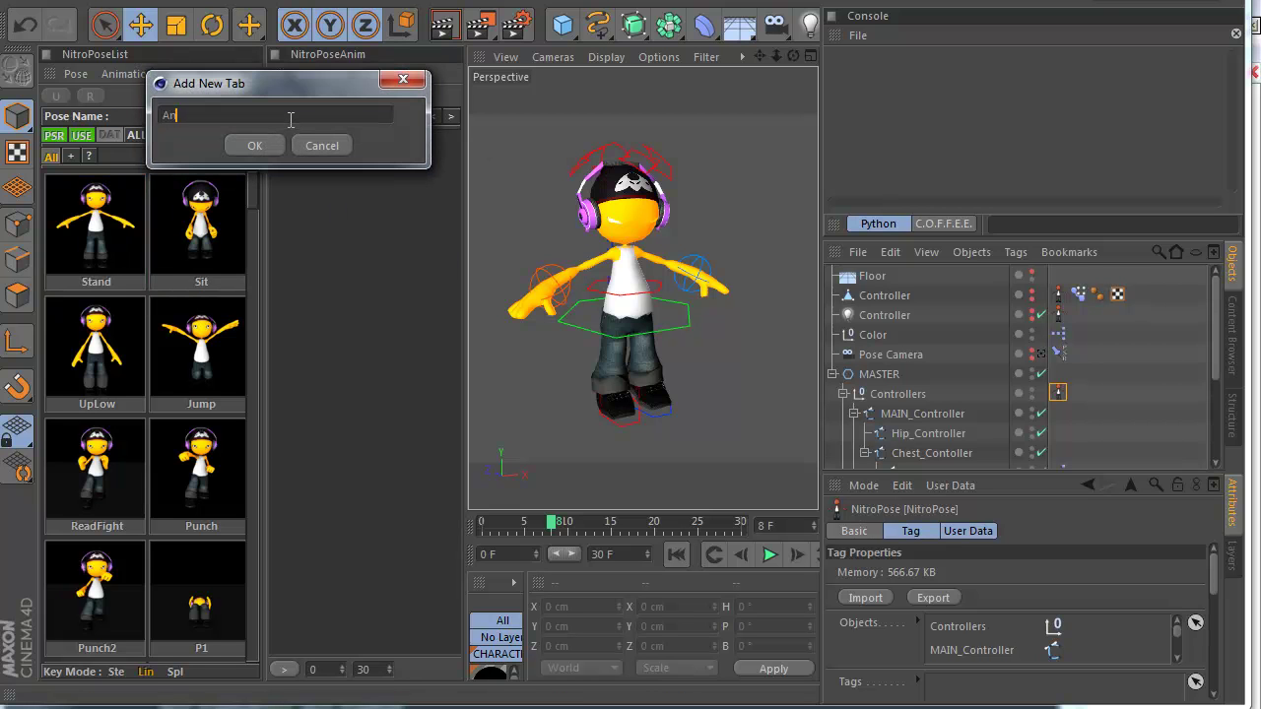
type("Anim")
key("Return")
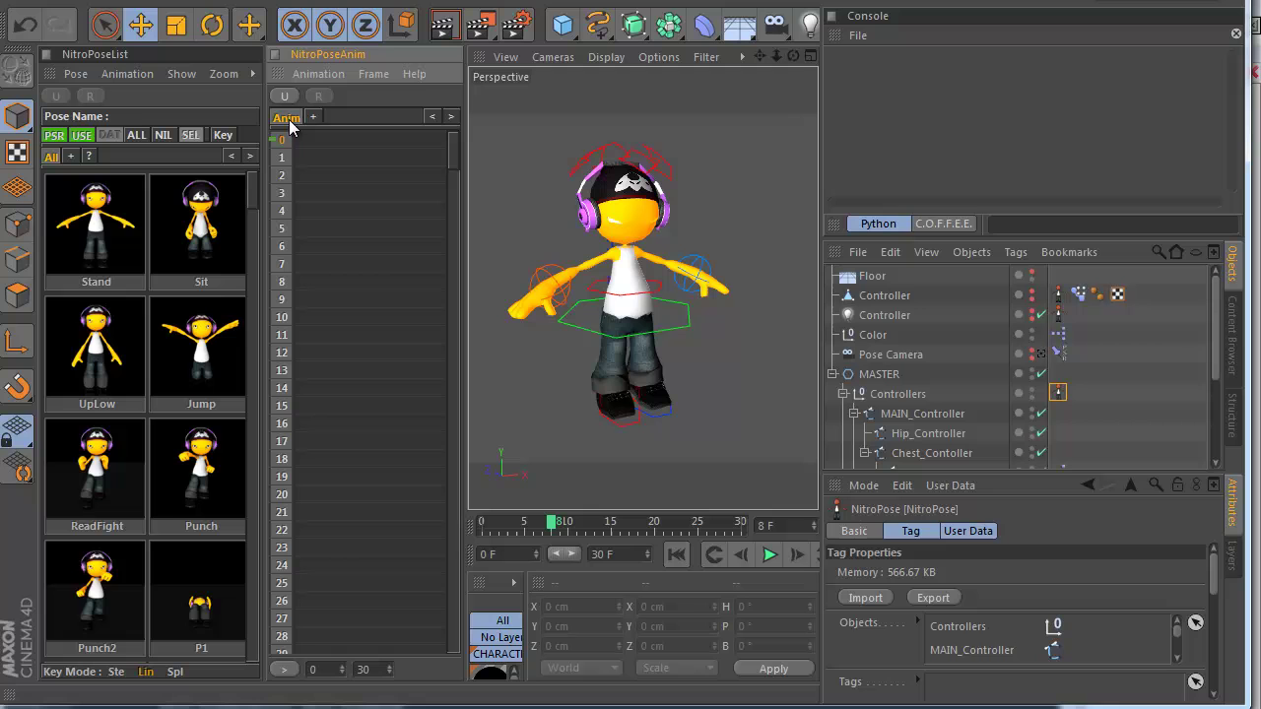
Place the Stand pose on frame 0 of the Anim tab and update all poses.
left_click(83, 243)
left_click(88, 157)
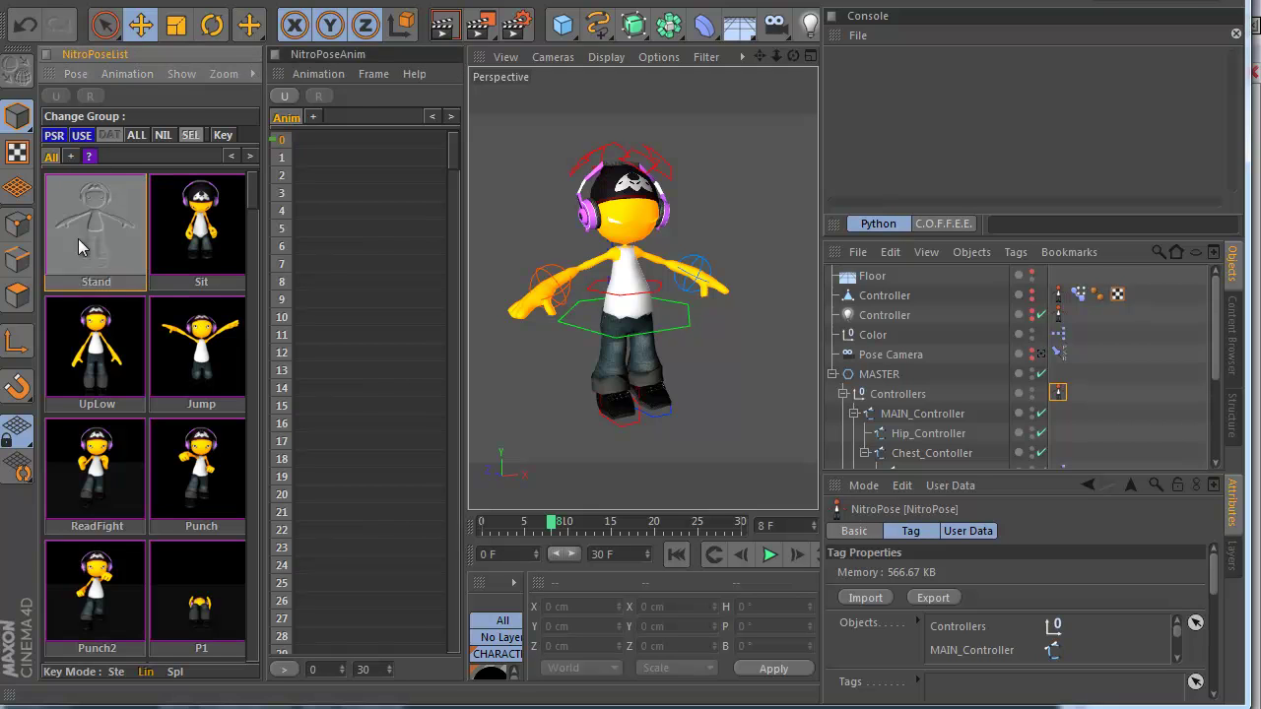
left_click_drag(78, 238, 306, 142)
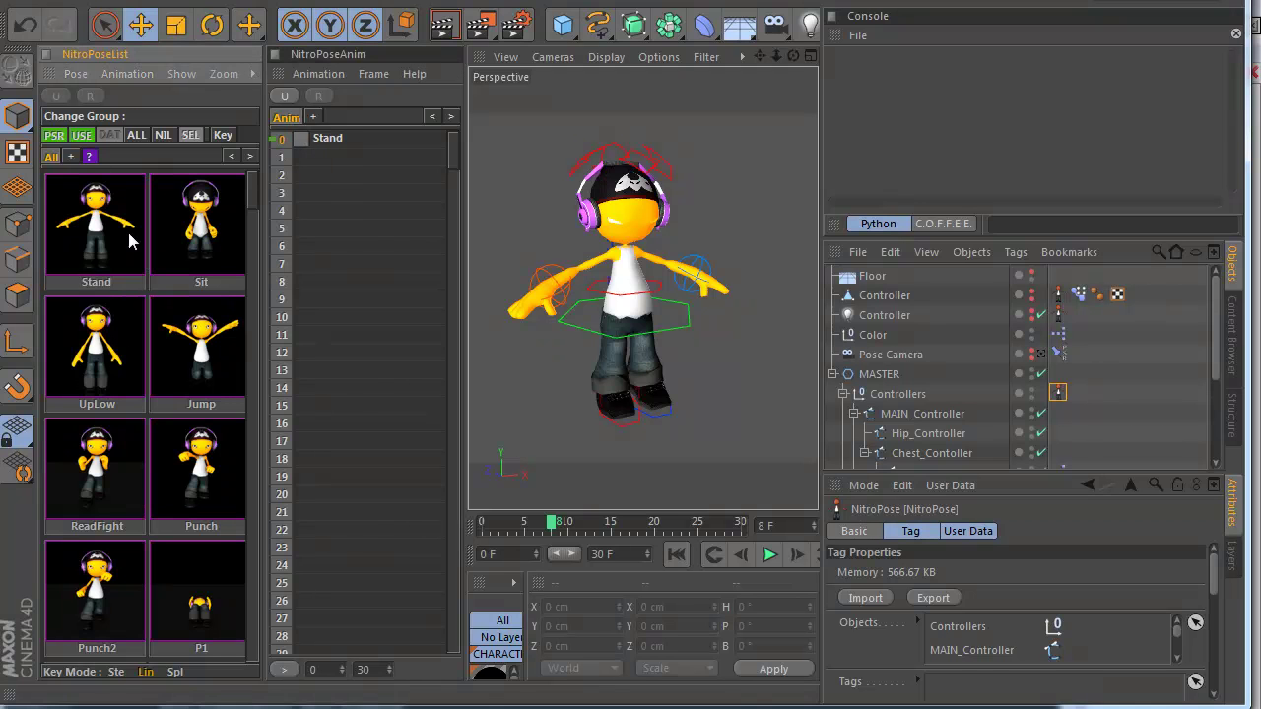
left_click(318, 74)
left_click(320, 143)
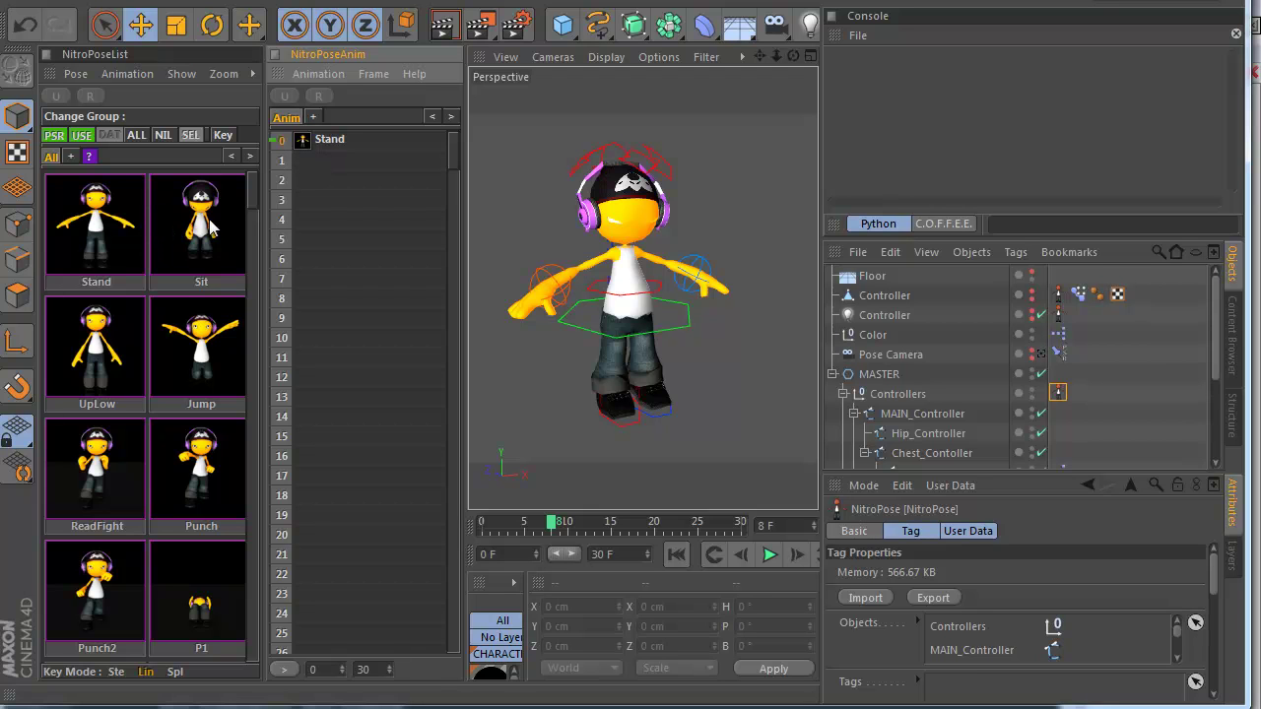
Place the Sit pose on frame 5 and another Stand pose on frame 10 of the Anim tab.
left_click_drag(92, 231, 314, 338)
left_click_drag(187, 258, 348, 235)
left_click_drag(342, 339, 378, 321)
Open the Timeline window to check the controllers' tracks for keys, and minimize it again.
left_click(704, 2)
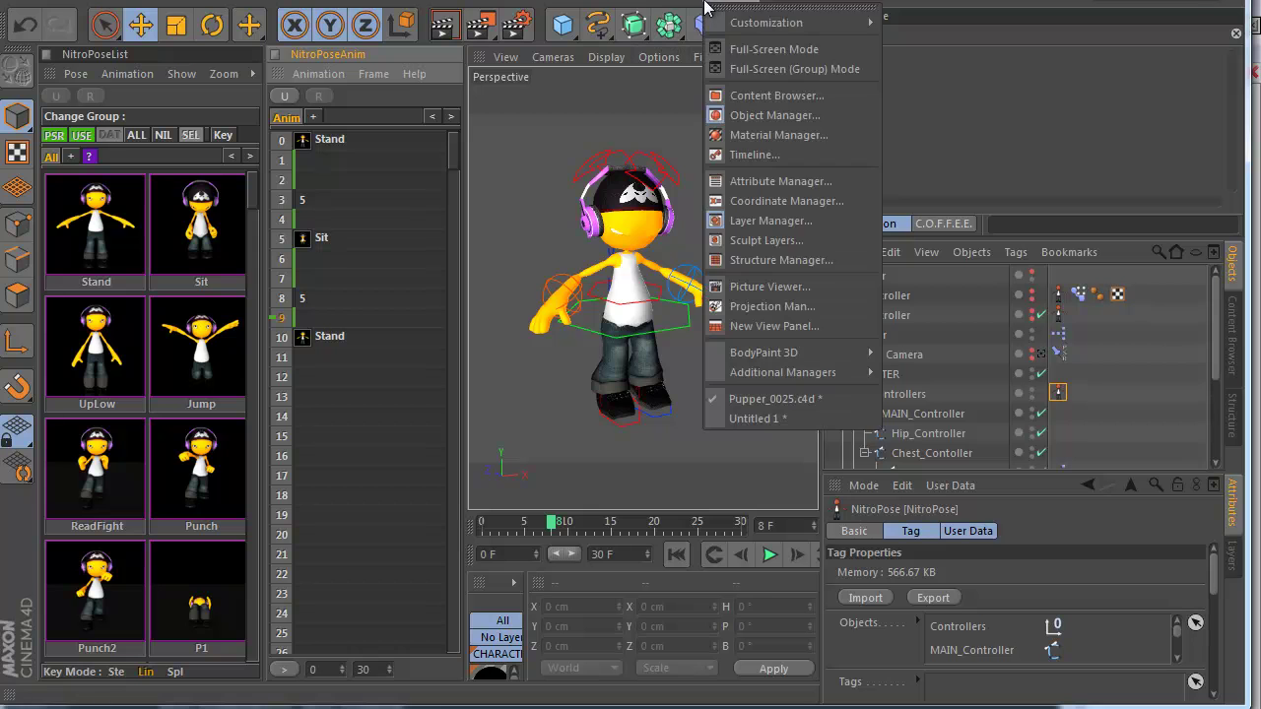
left_click(736, 154)
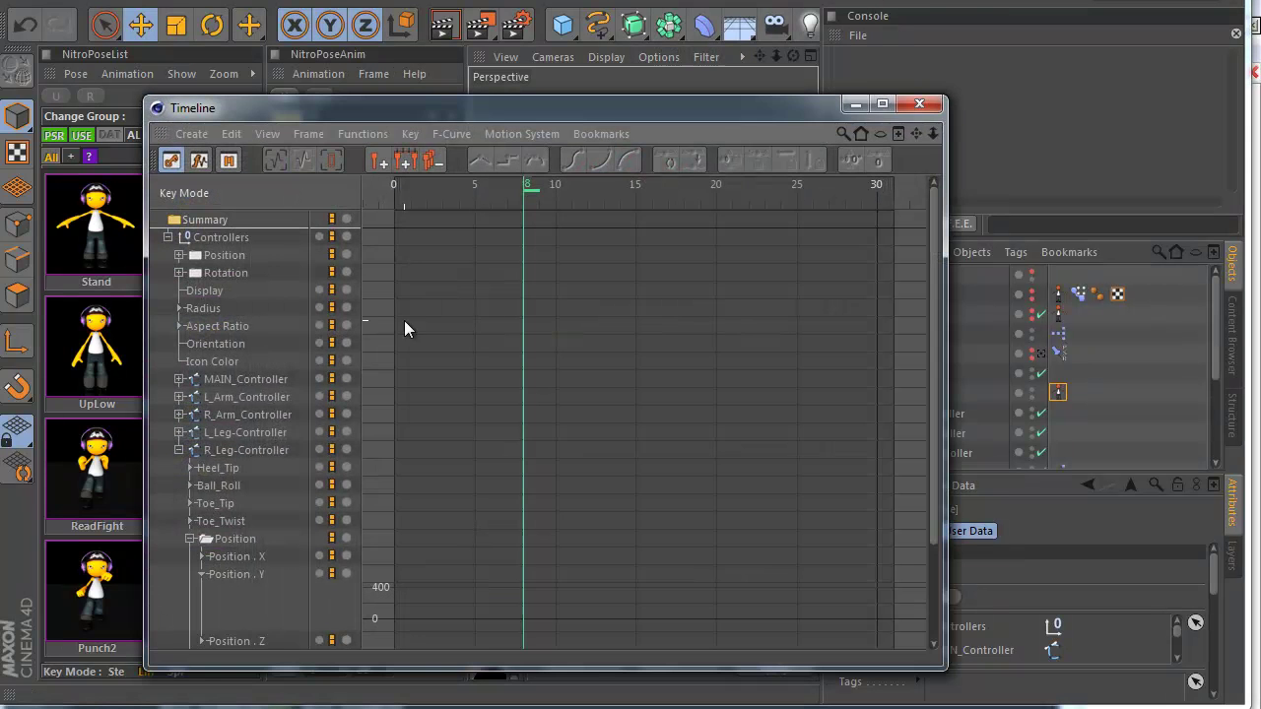
left_click(855, 104)
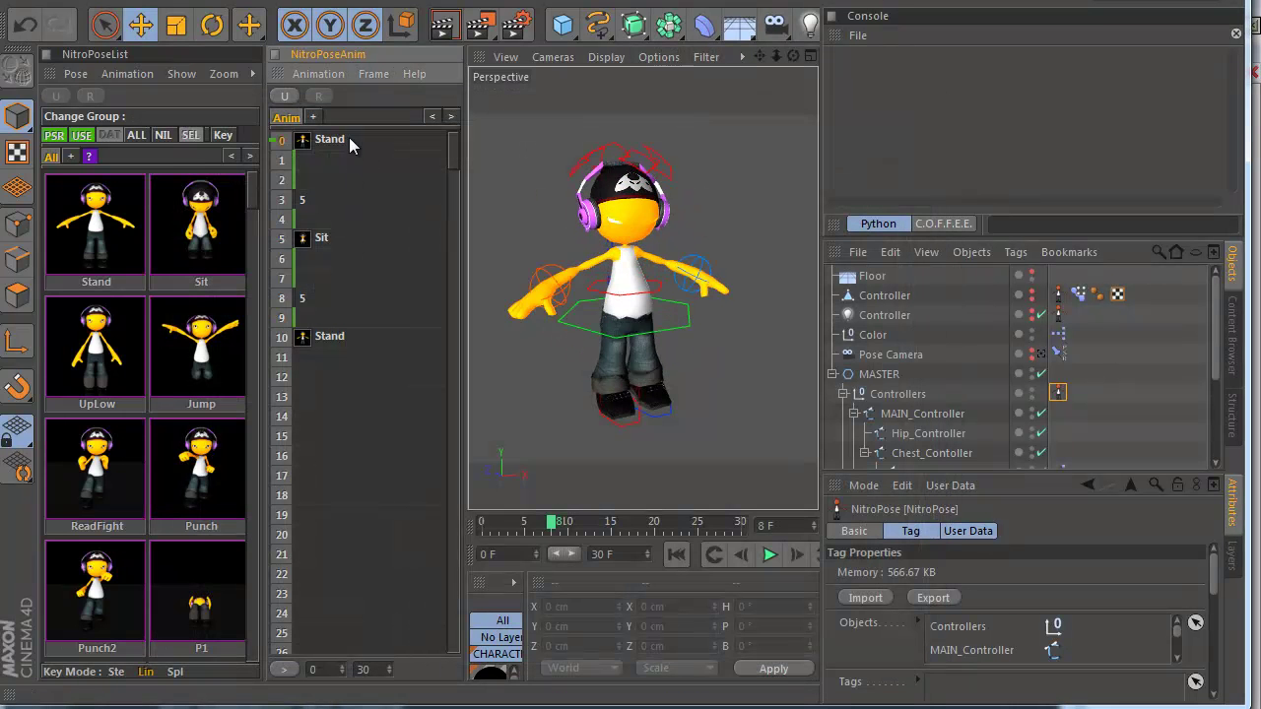
Move the Sit pose to frame 6 and the last Stand pose to frame 12, previewing the in-between frames.
mouse_move(302, 238)
left_mouse_down()
mouse_move(303, 276)
mouse_move(360, 132)
mouse_move(361, 272)
mouse_move(361, 165)
left_mouse_up()
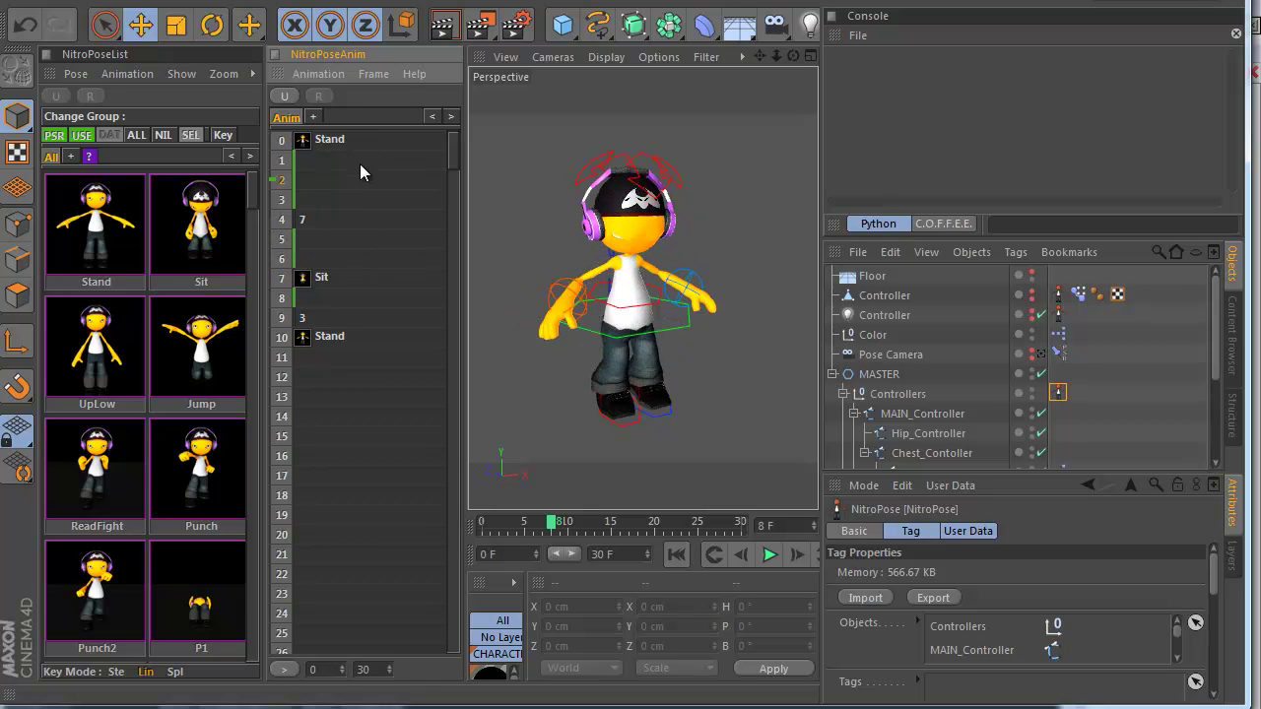
left_click_drag(303, 277, 304, 259)
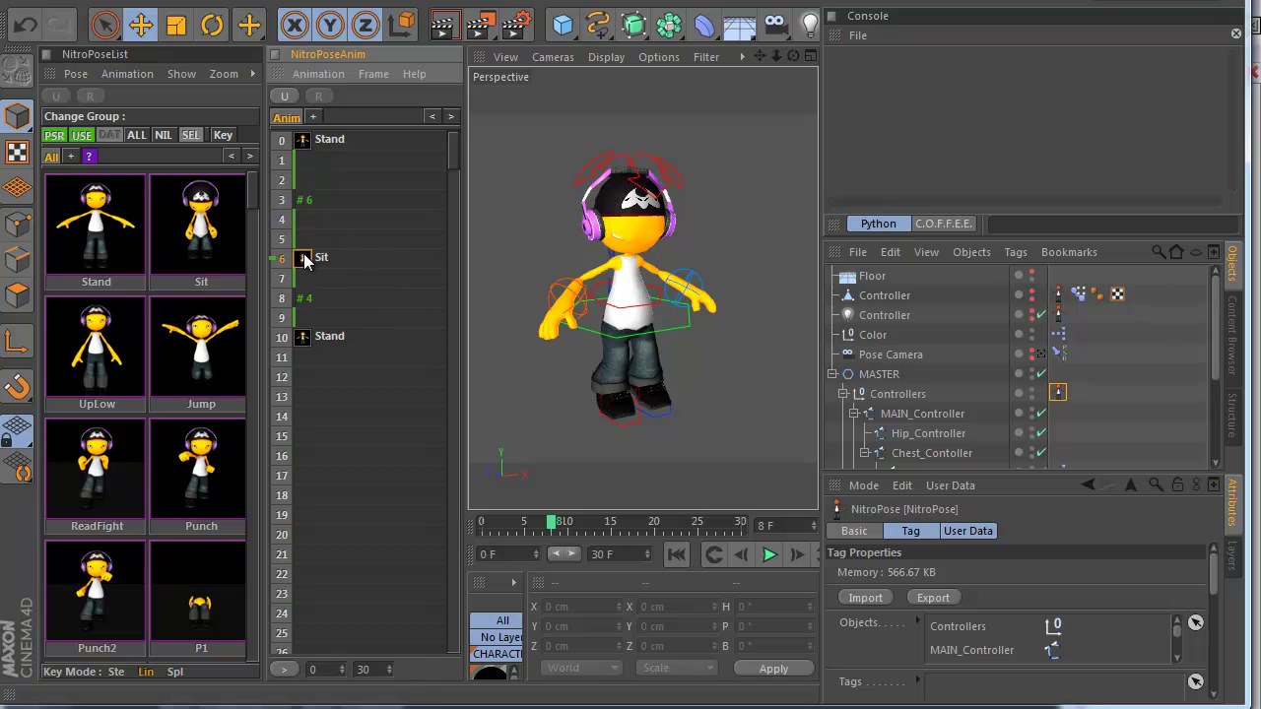
scroll(623, 296, "up", 2)
left_click(383, 273)
left_click(383, 239)
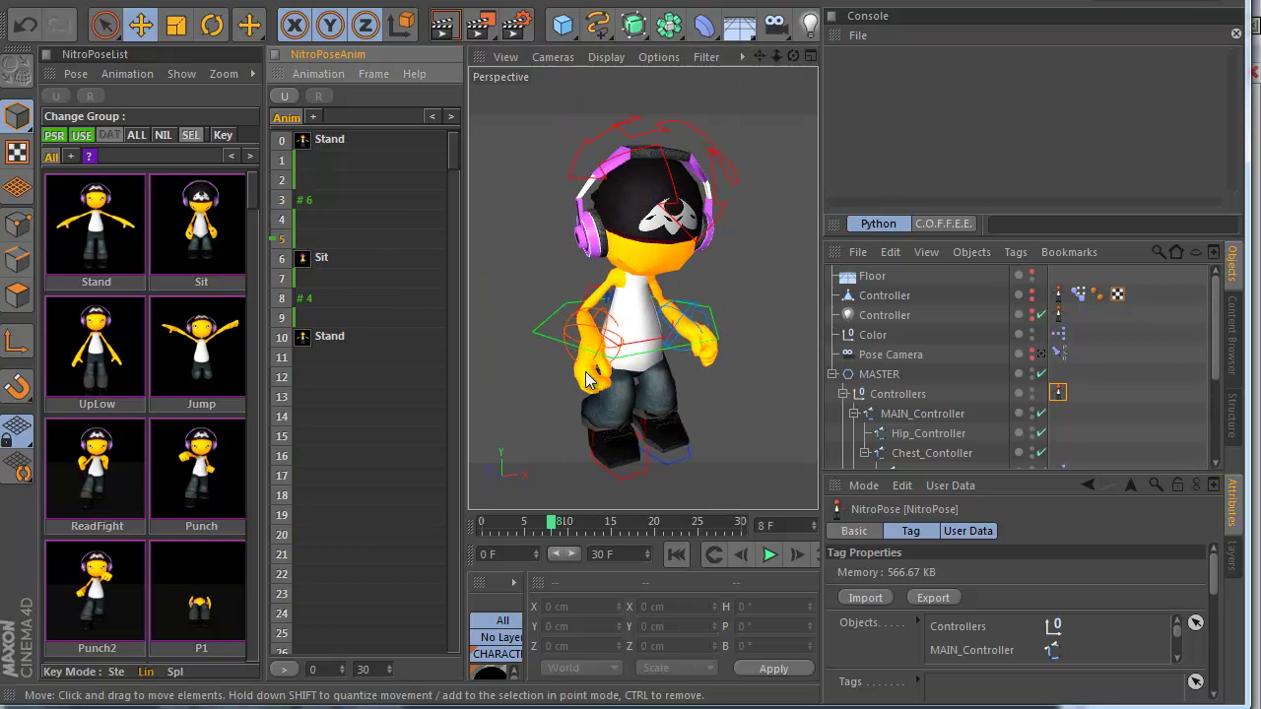
left_click(365, 139)
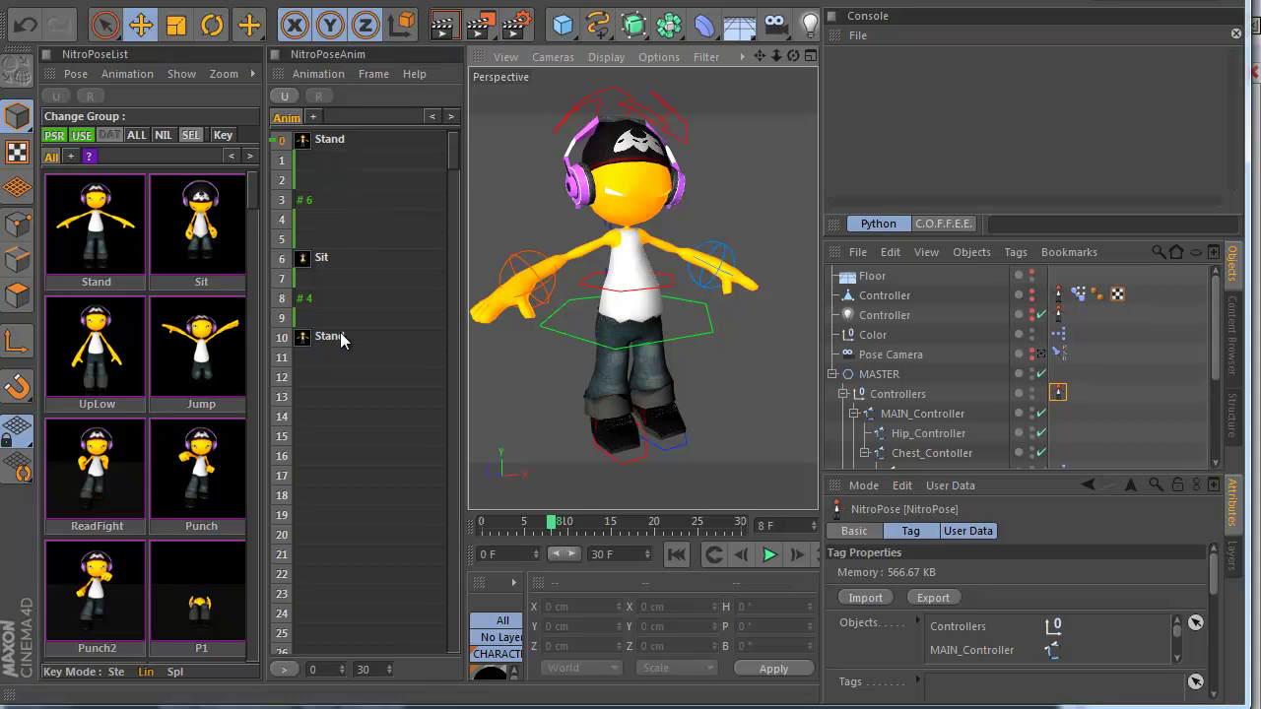
left_click_drag(312, 338, 307, 385)
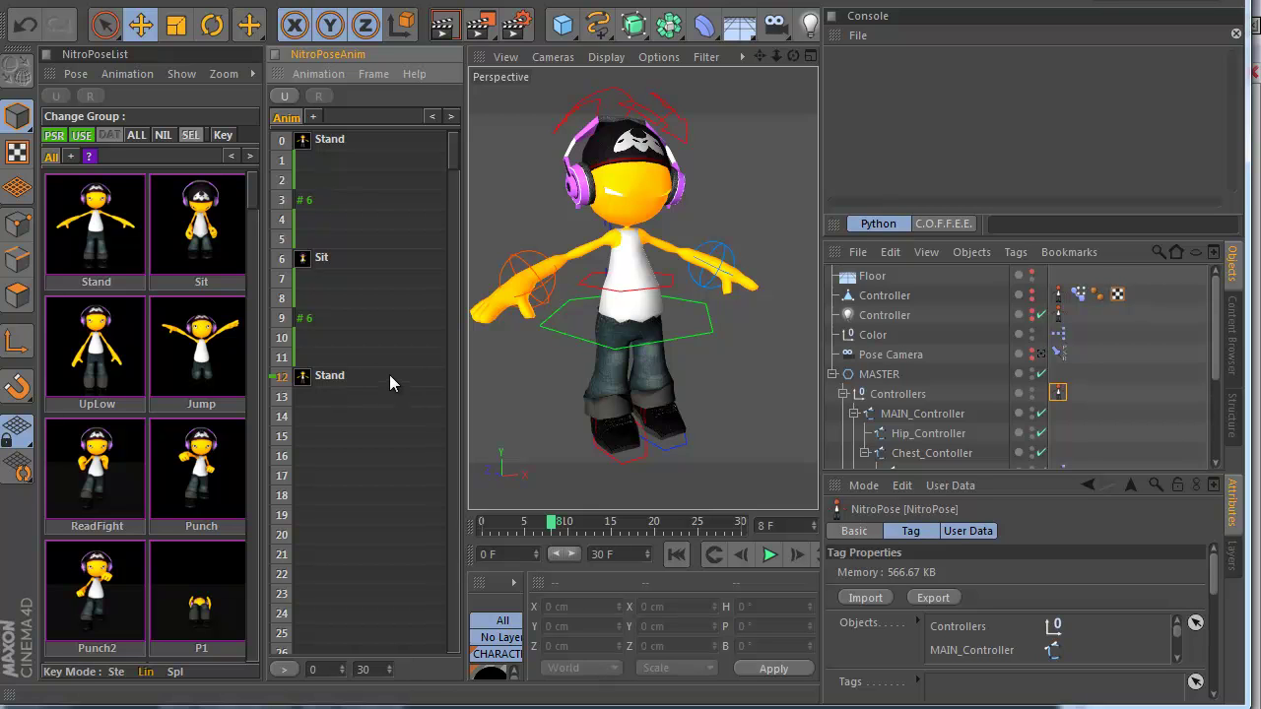
At frame 3 of the Anim tab, pull both arm controllers outward from the body and store the pose as a frame.
scroll(650, 370, "down", 3)
scroll(588, 344, "up", 2)
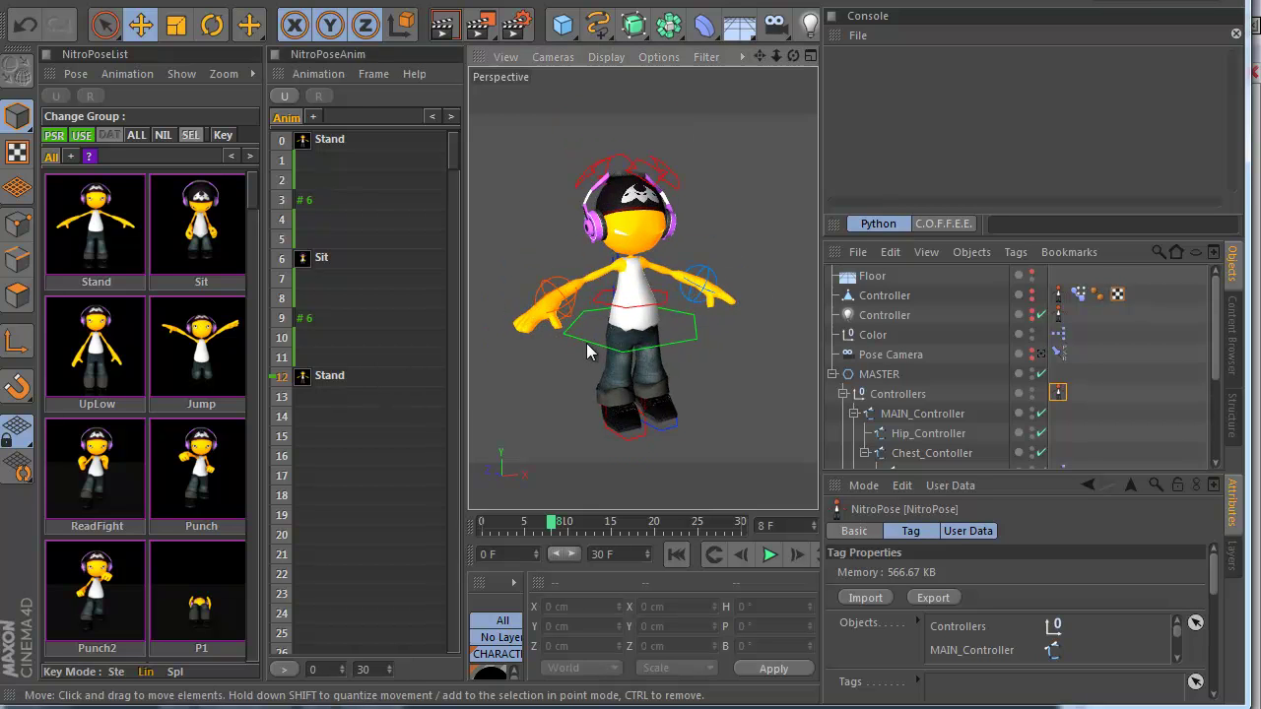
left_click(349, 201)
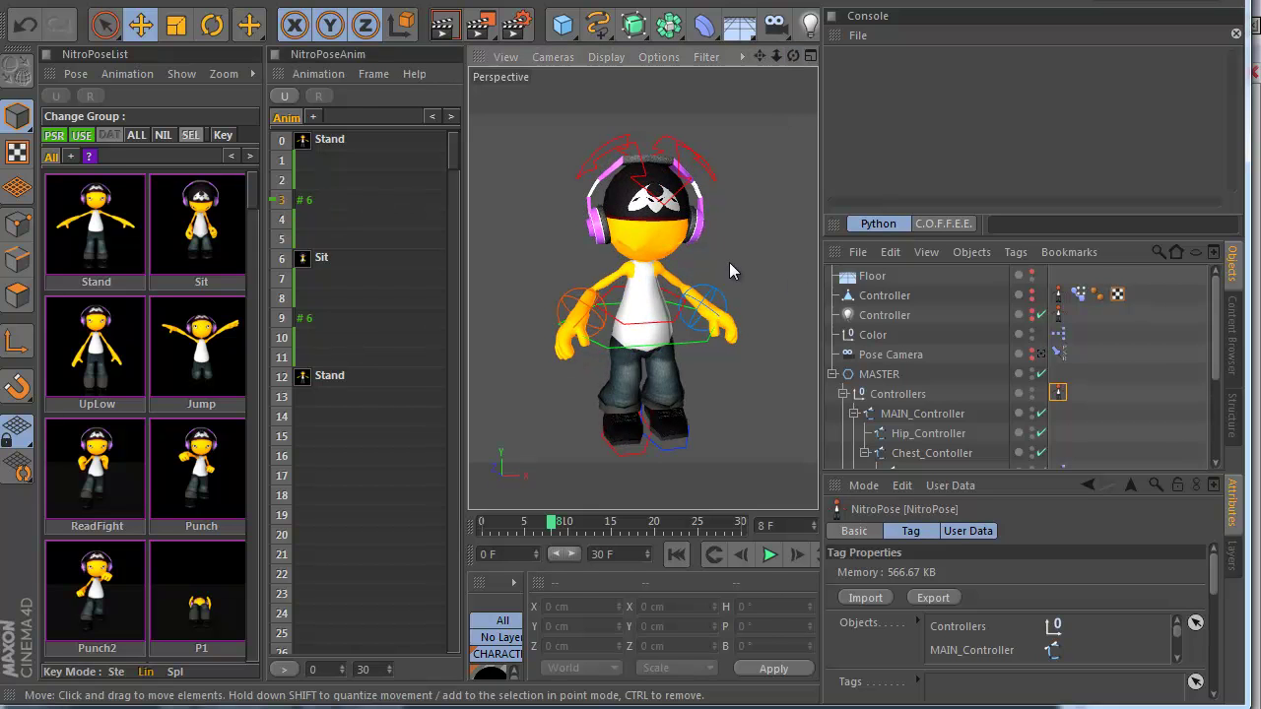
left_click(724, 293)
left_click(564, 300, "shift")
left_click(719, 294)
left_click_drag(726, 393, 765, 377)
left_click(548, 295)
left_click_drag(587, 399, 556, 399)
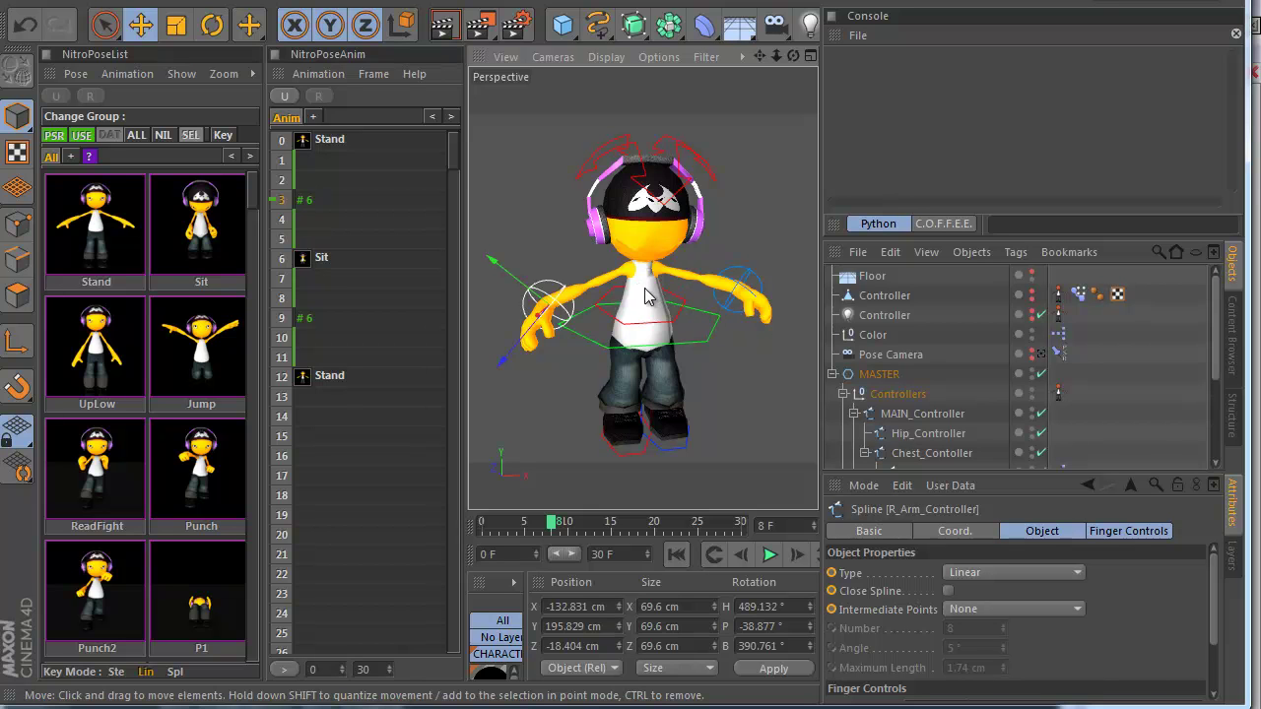
left_click(316, 198)
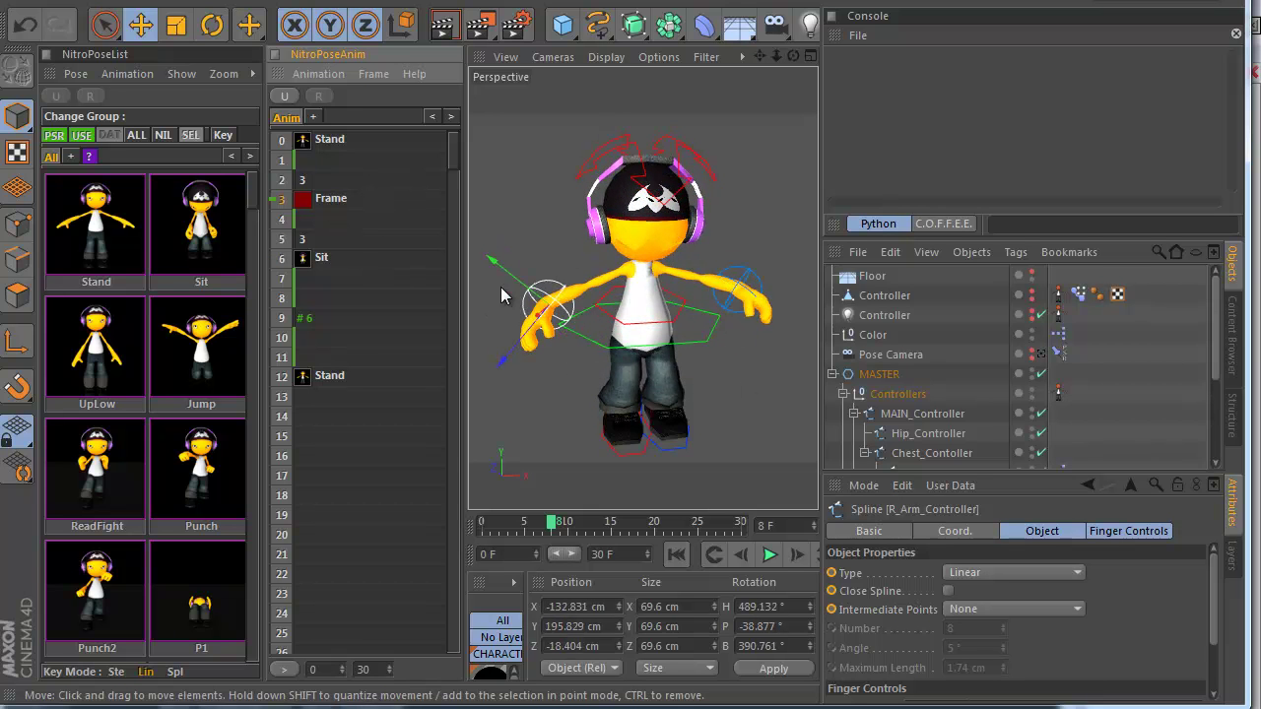
Give the stored frame 3 a purple color (RGB 128, 0, 128) and rename it BreakDown1.
left_click(303, 201)
left_click(176, 107)
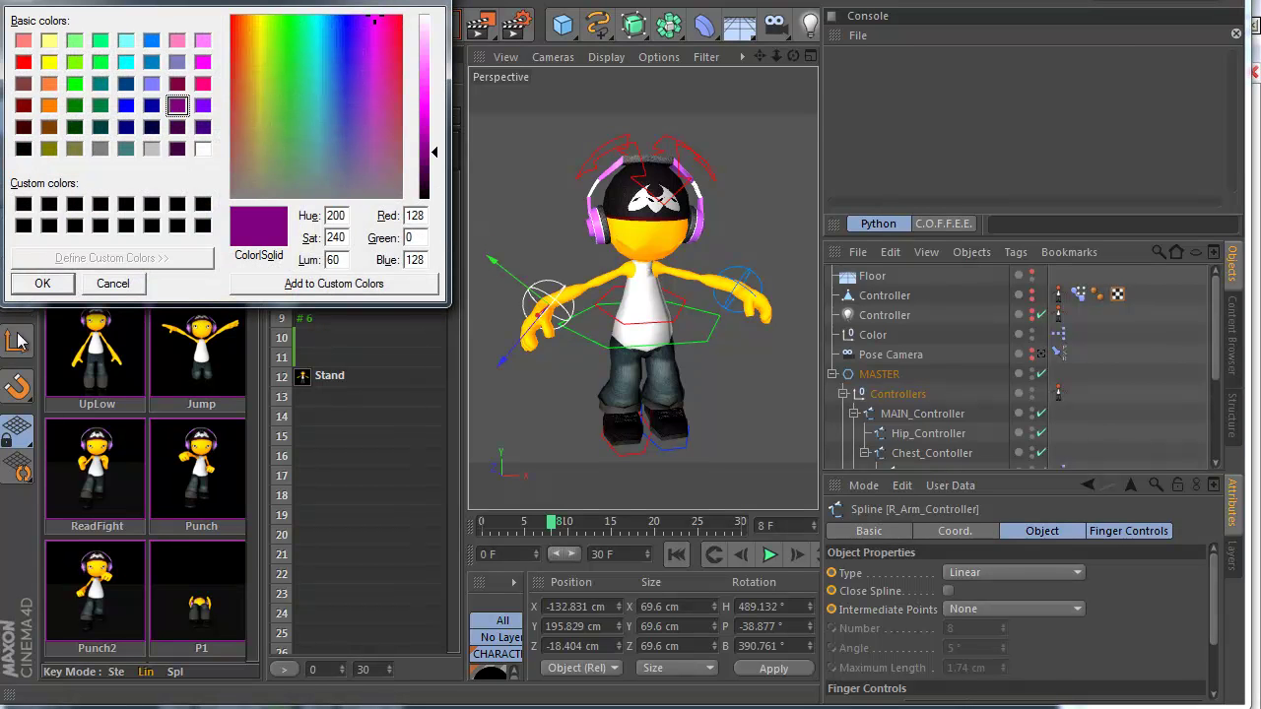
left_click(43, 284)
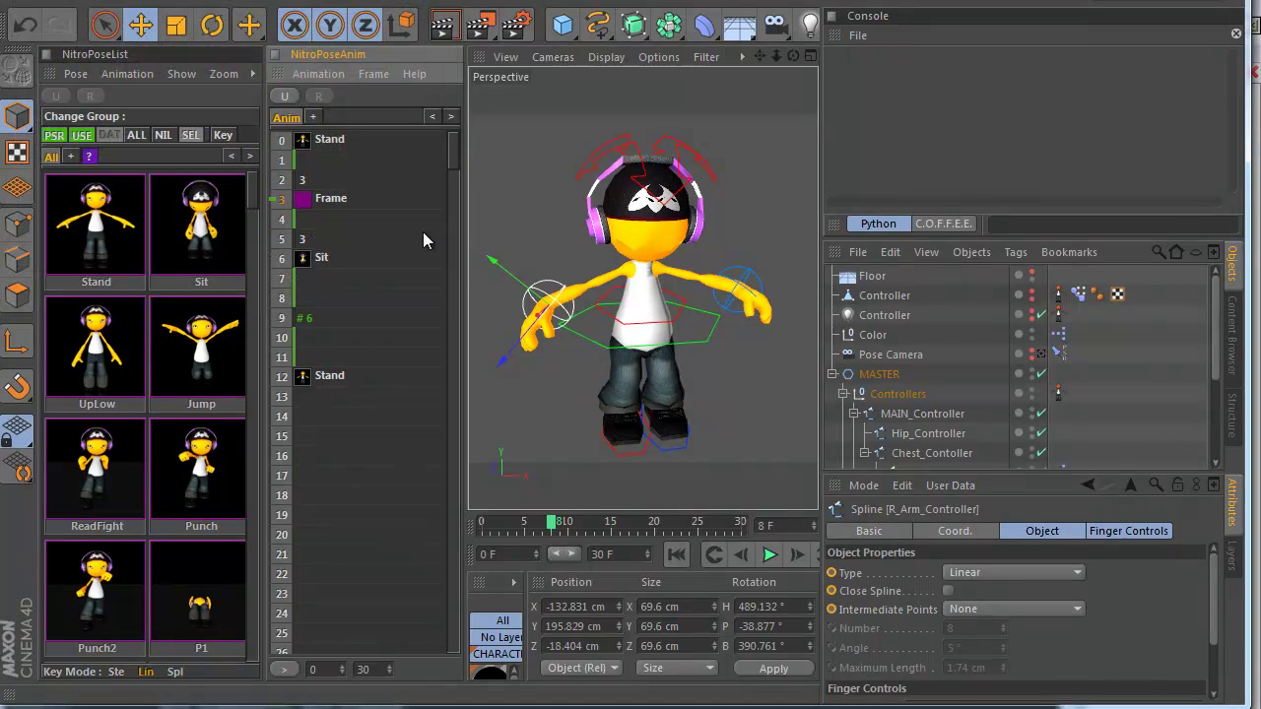
double_click(302, 201)
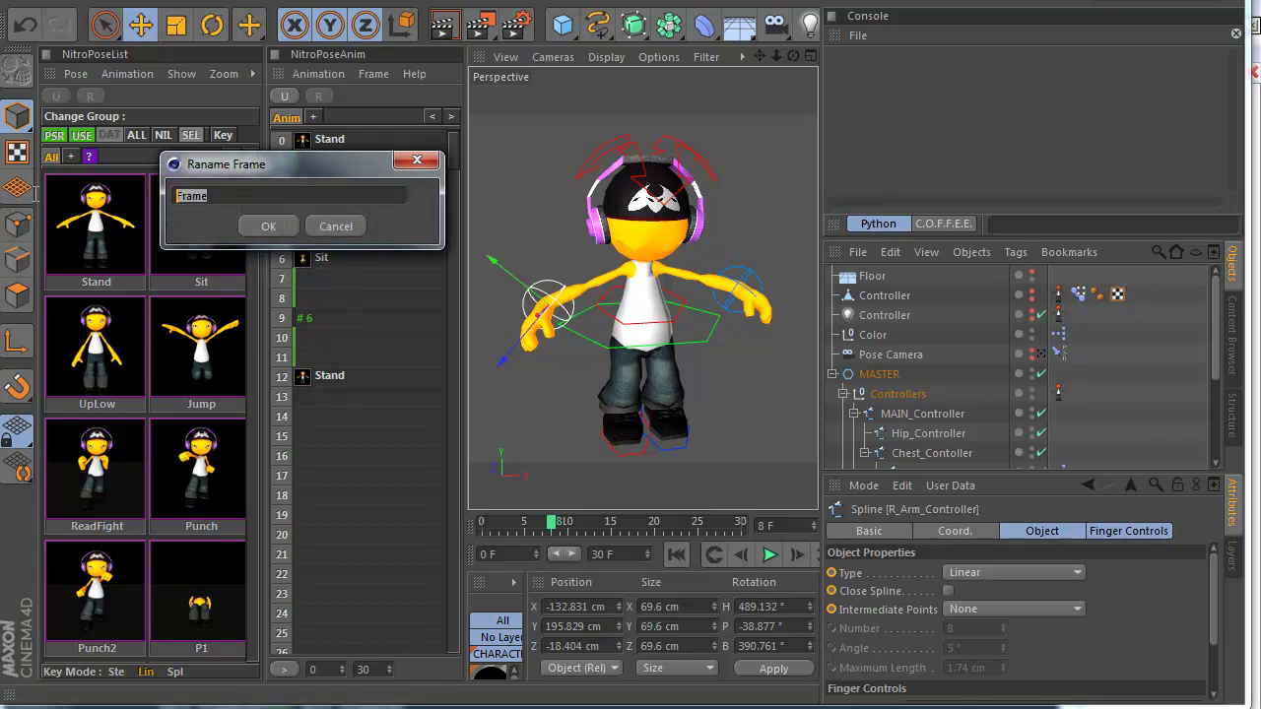
type("BreakDown1")
key("Return")
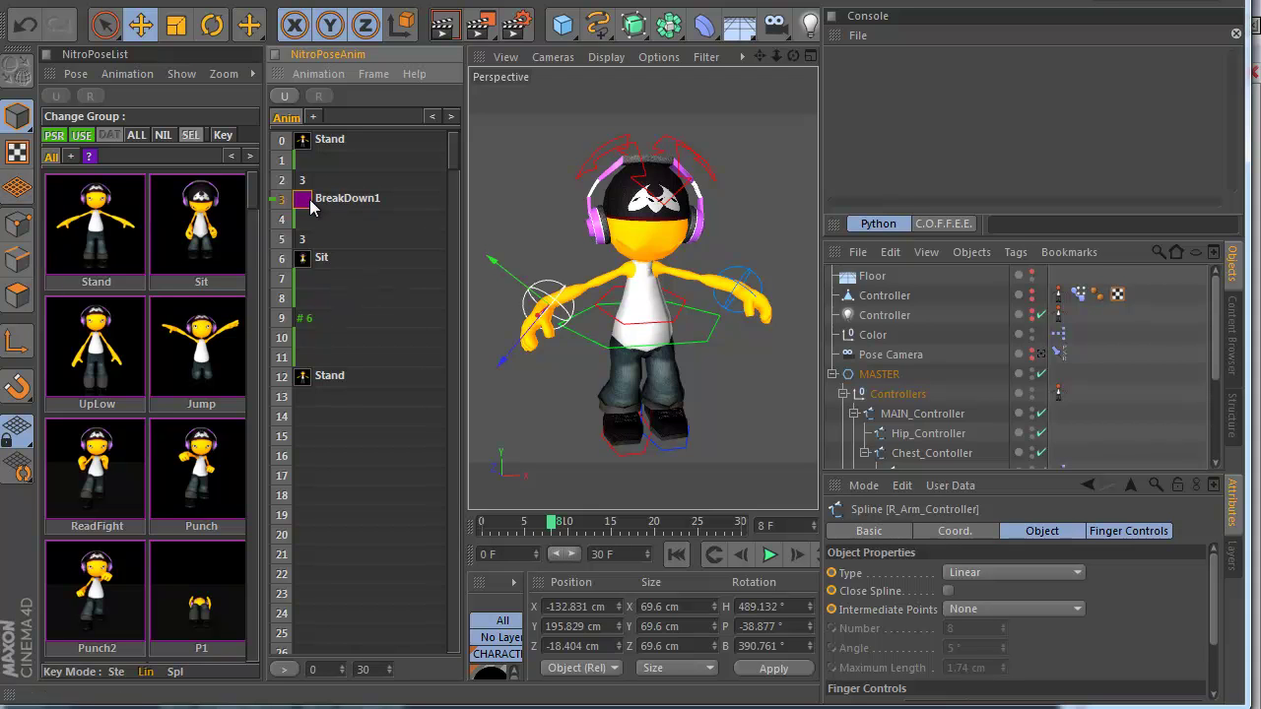
Copy the BreakDown1 frame to frame 9 and preview its pose there, trying larger and smaller row sizes.
left_click_drag(320, 210, 316, 319)
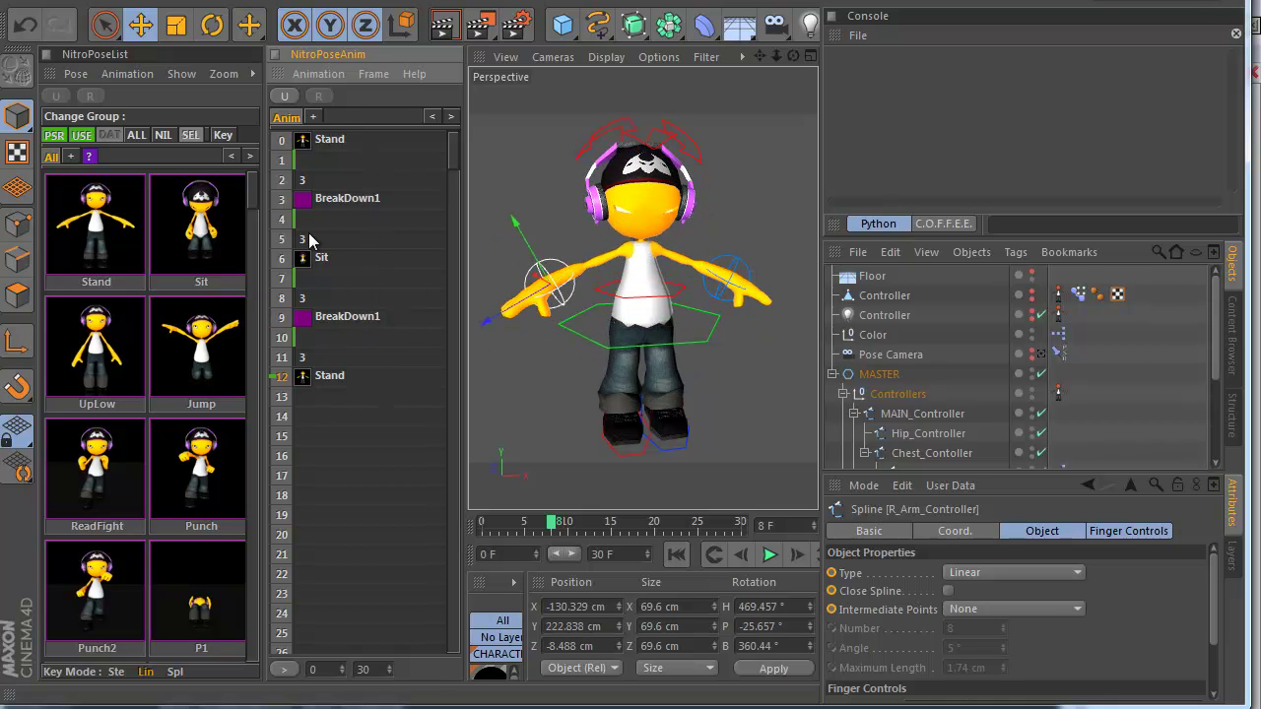
scroll(315, 212, "up", 5)
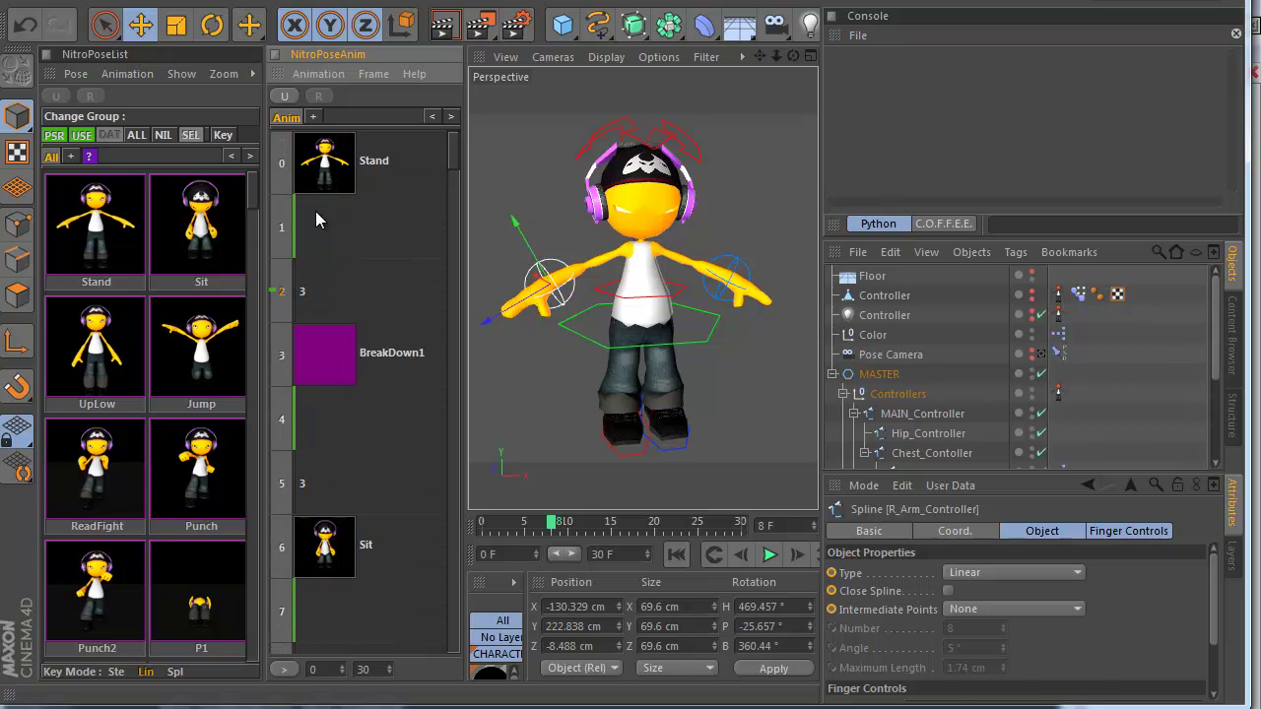
scroll(315, 212, "down", 5)
scroll(315, 212, "up", 5)
scroll(315, 211, "up", 1, "ctrl")
scroll(315, 211, "down", 2, "ctrl")
scroll(325, 404, "down", 1, "ctrl")
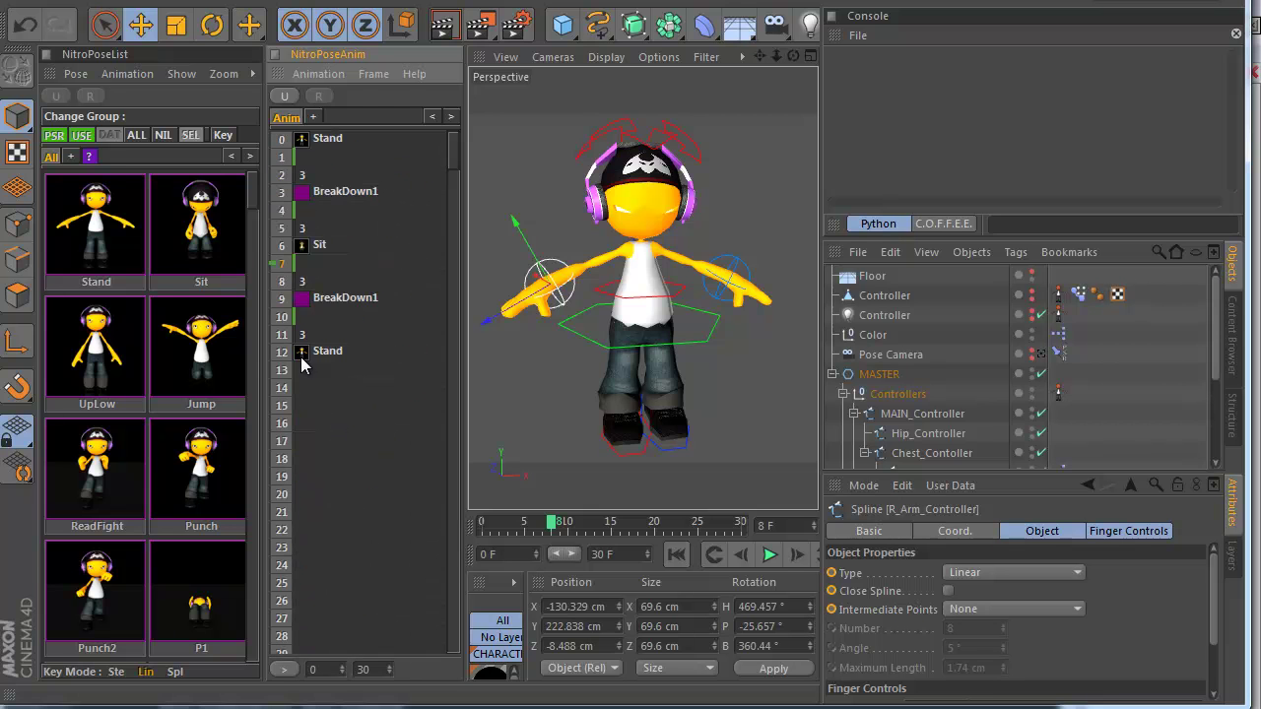
left_click(279, 312)
left_click(284, 301)
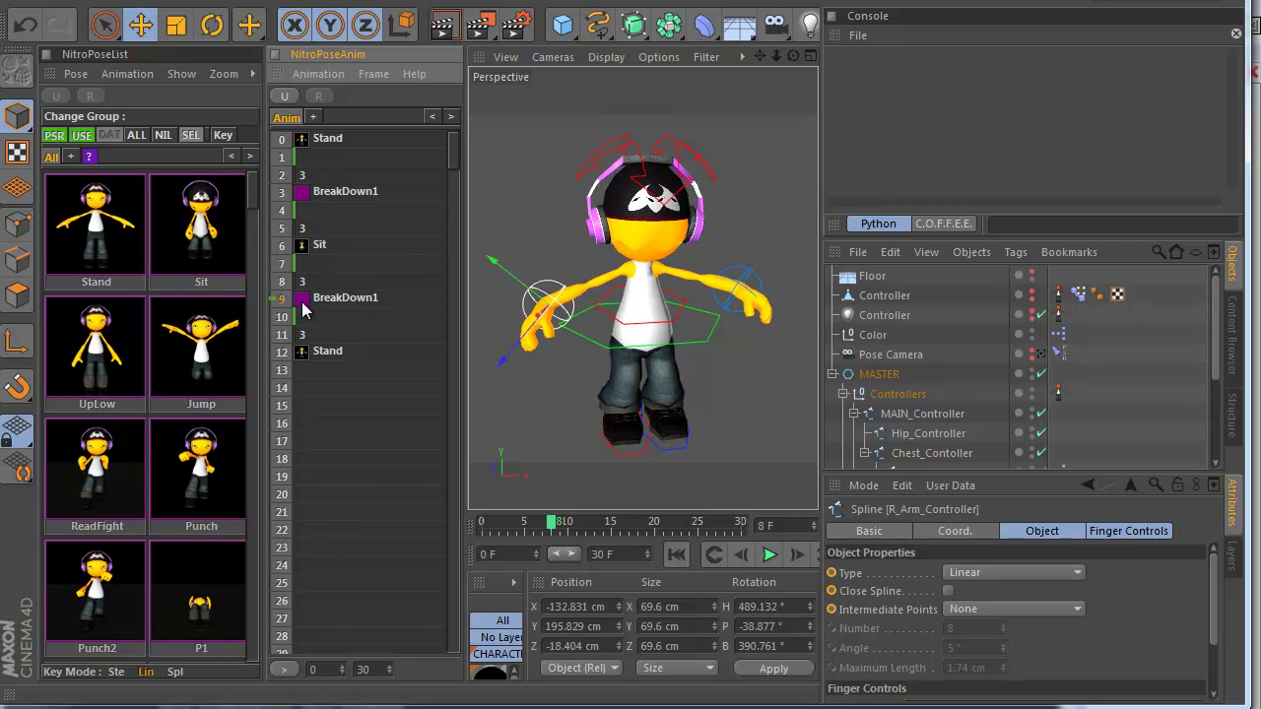
Select the poses from frame 0 to frame 12 and copy the sequence so it repeats from frame 12 to frame 24.
scroll(302, 310, "up", 2, "ctrl")
scroll(302, 310, "down", 2, "ctrl")
scroll(303, 310, "up", 2, "ctrl")
scroll(358, 145, "down", 2, "ctrl")
left_click(358, 145)
left_click(396, 145)
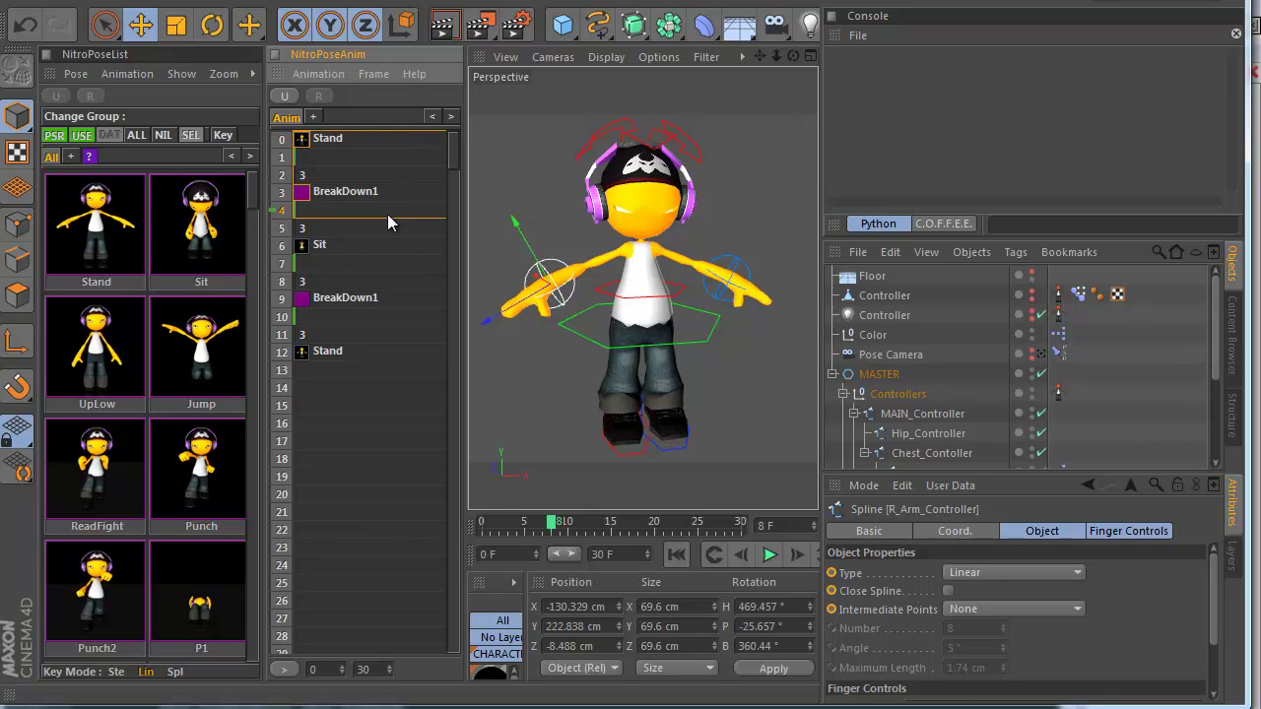
left_click(297, 356)
left_click_drag(302, 355, 304, 565, "ctrl")
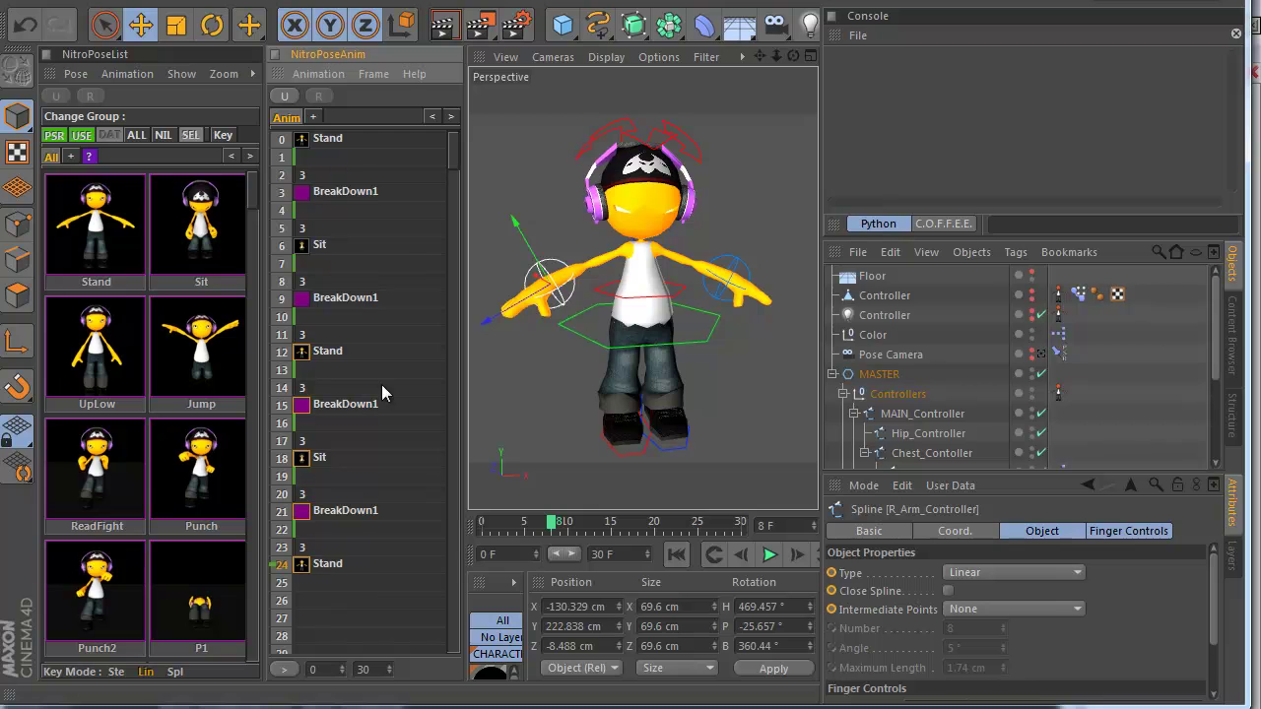
Preview the repeated poses and play the Anim sequence with Step Mode enabled, switching the mode off at the end.
mouse_move(381, 228)
left_mouse_down()
mouse_move(372, 111)
mouse_move(372, 544)
mouse_move(372, 470)
left_mouse_up()
key("F8")
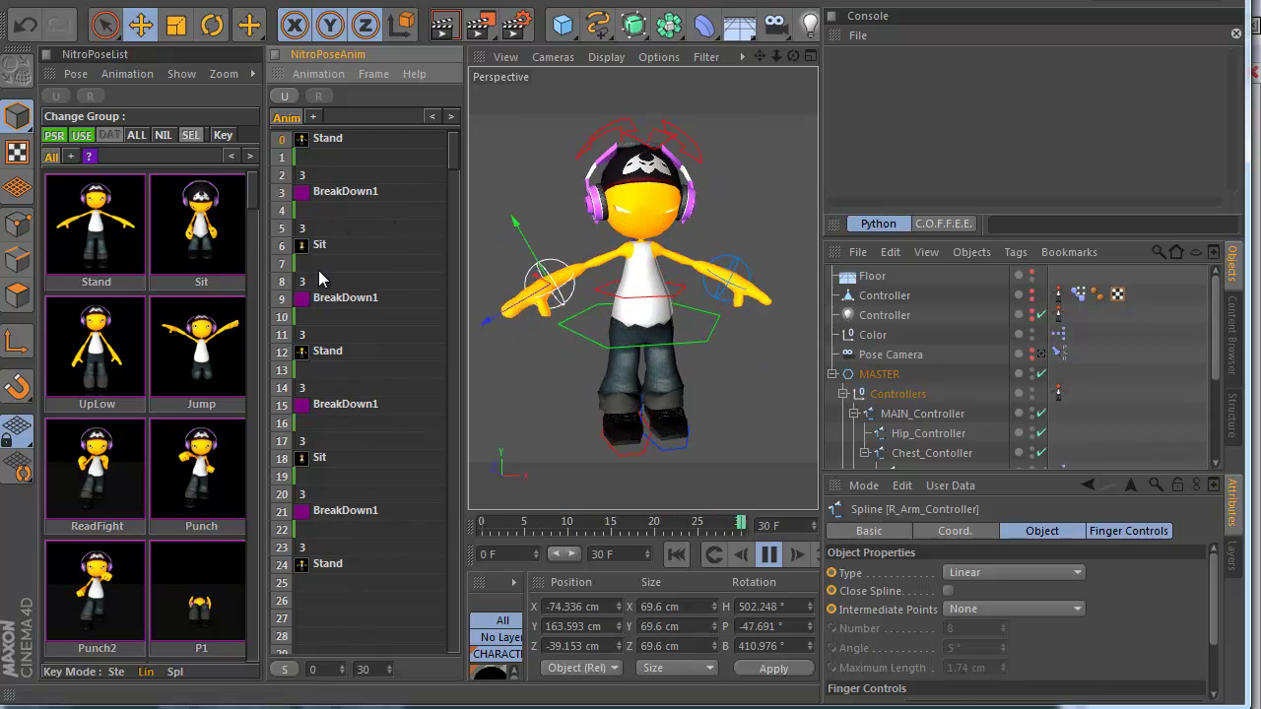
left_click(337, 76)
left_click(331, 123)
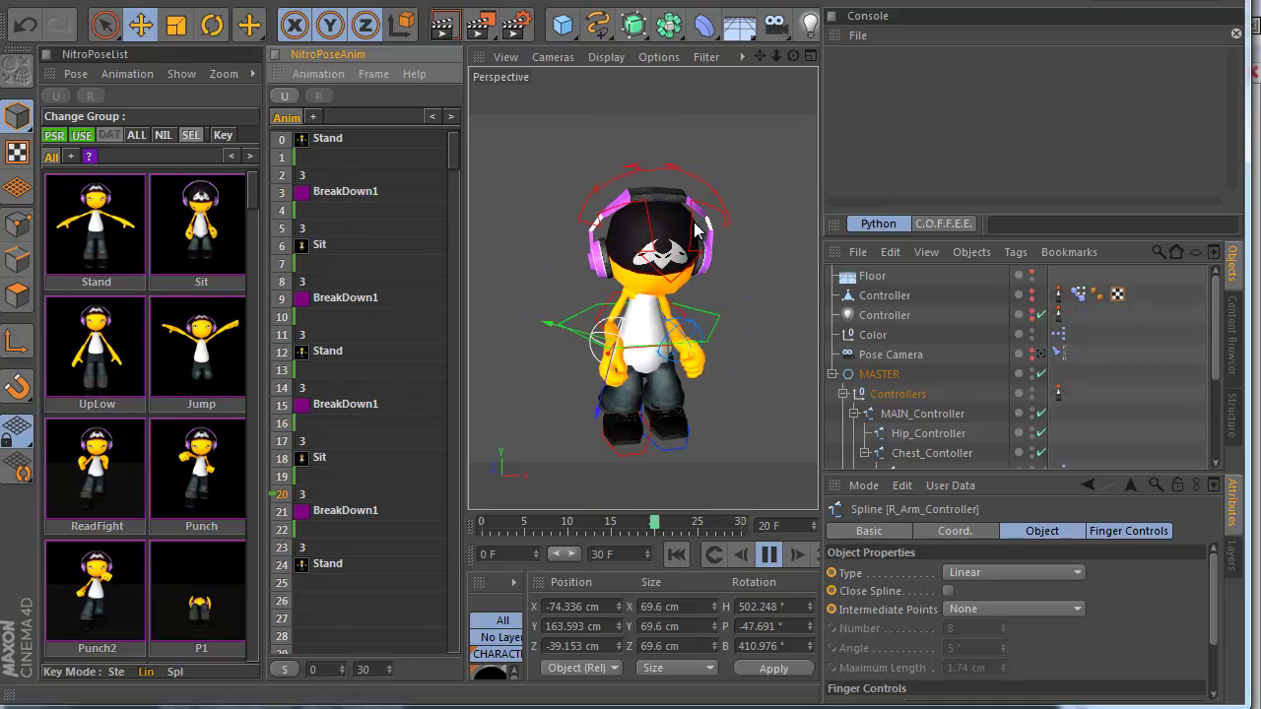
left_click(338, 73)
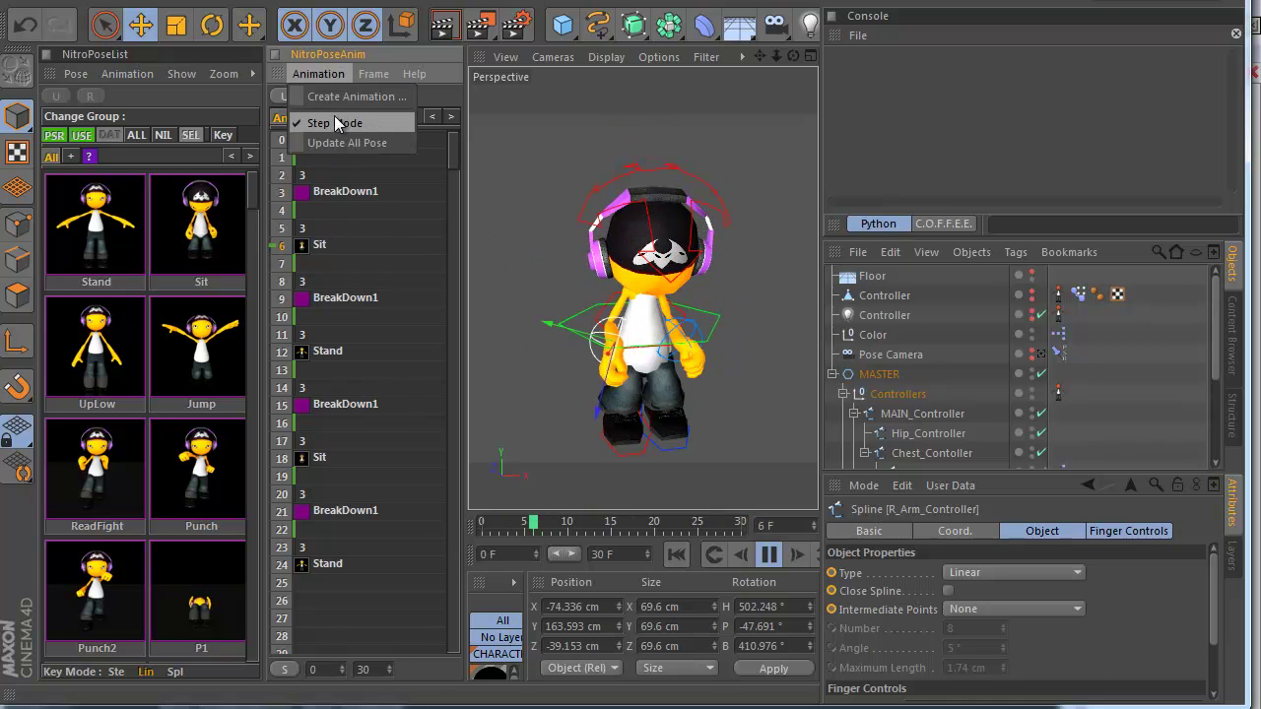
left_click(335, 122)
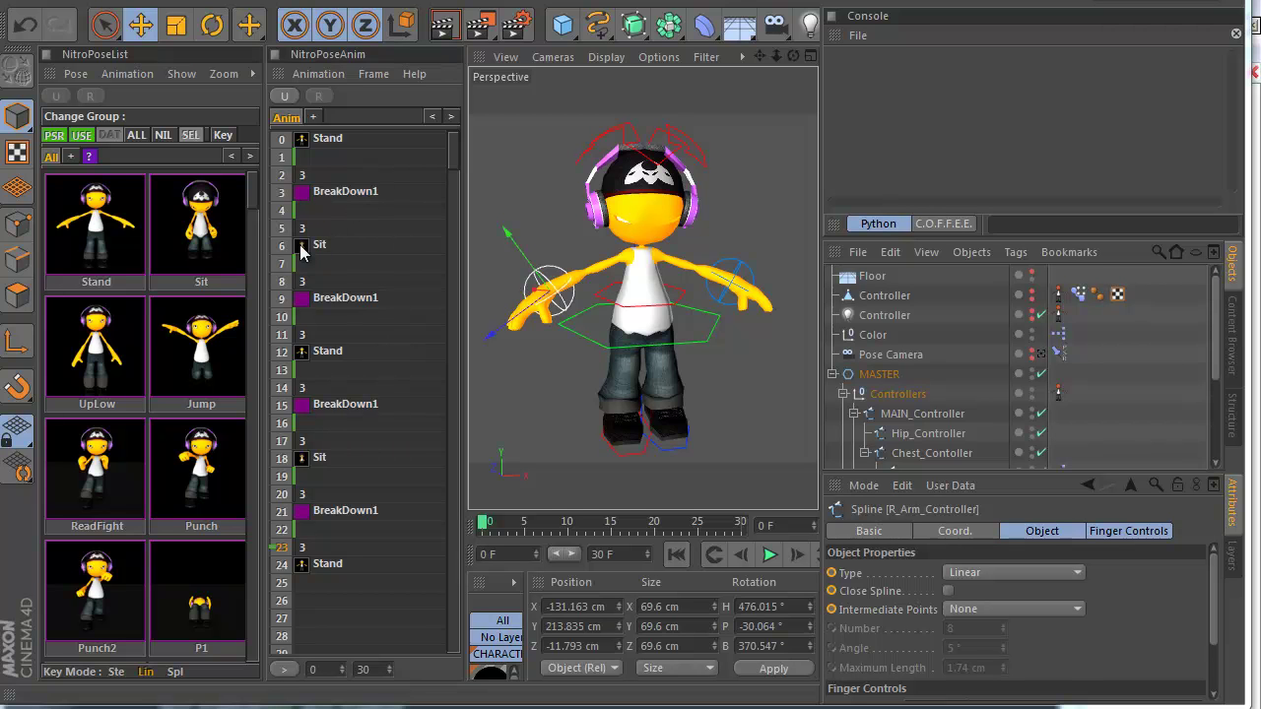
Undo several recent pose edits in the Anim tab and redo them all.
left_click(284, 96)
left_click(285, 97)
left_click(284, 97)
left_click(285, 97)
left_click(285, 97)
left_click(286, 97)
left_click(286, 96)
left_click(318, 96)
left_click(317, 97)
left_click(317, 97)
left_click(317, 97)
left_click(317, 97)
left_click(318, 96)
left_click(318, 96)
left_click(318, 97)
left_click(318, 96)
left_click(318, 97)
left_click(318, 96)
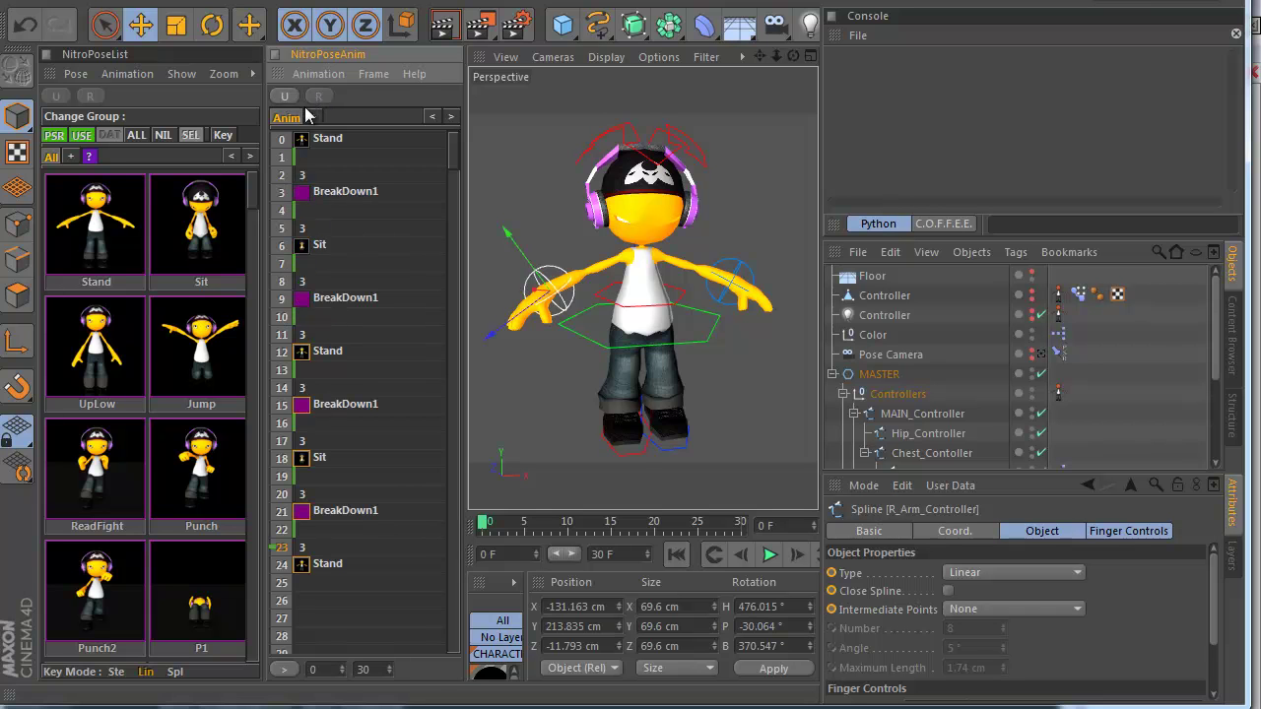
Add a new animation tab named Anim2.
left_click(314, 118)
type("Anim")
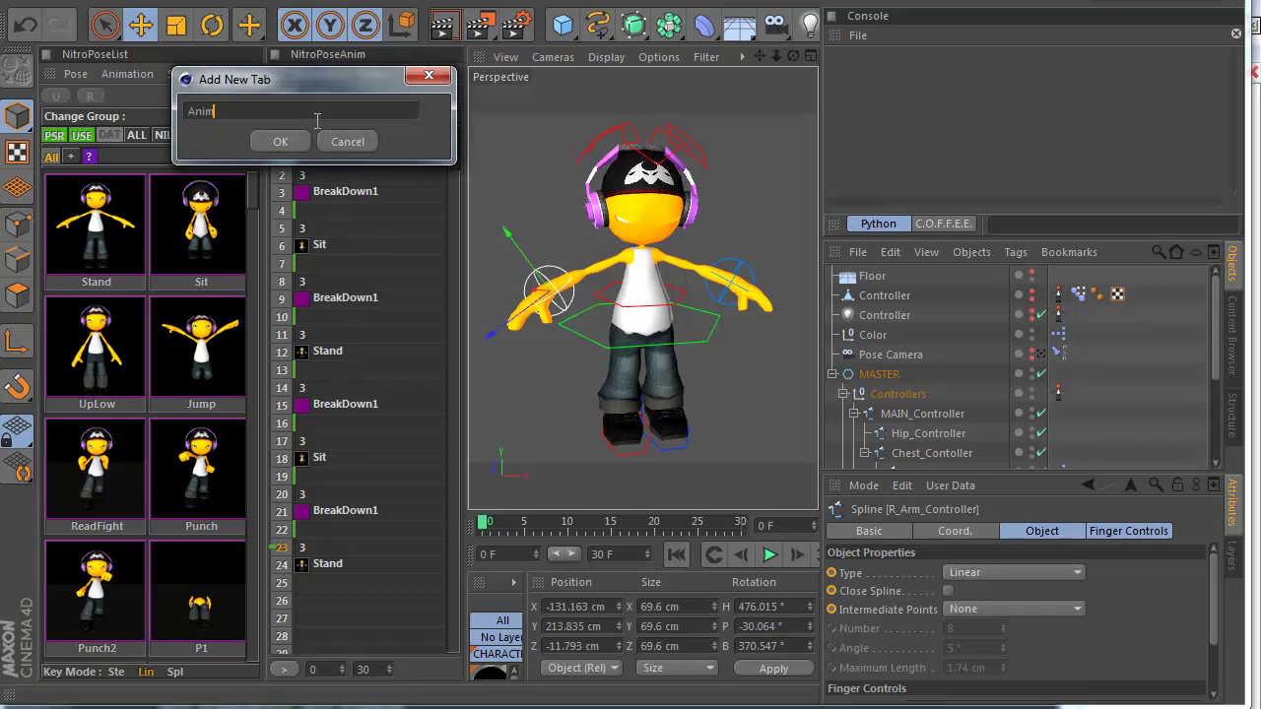
type("2")
key("Return")
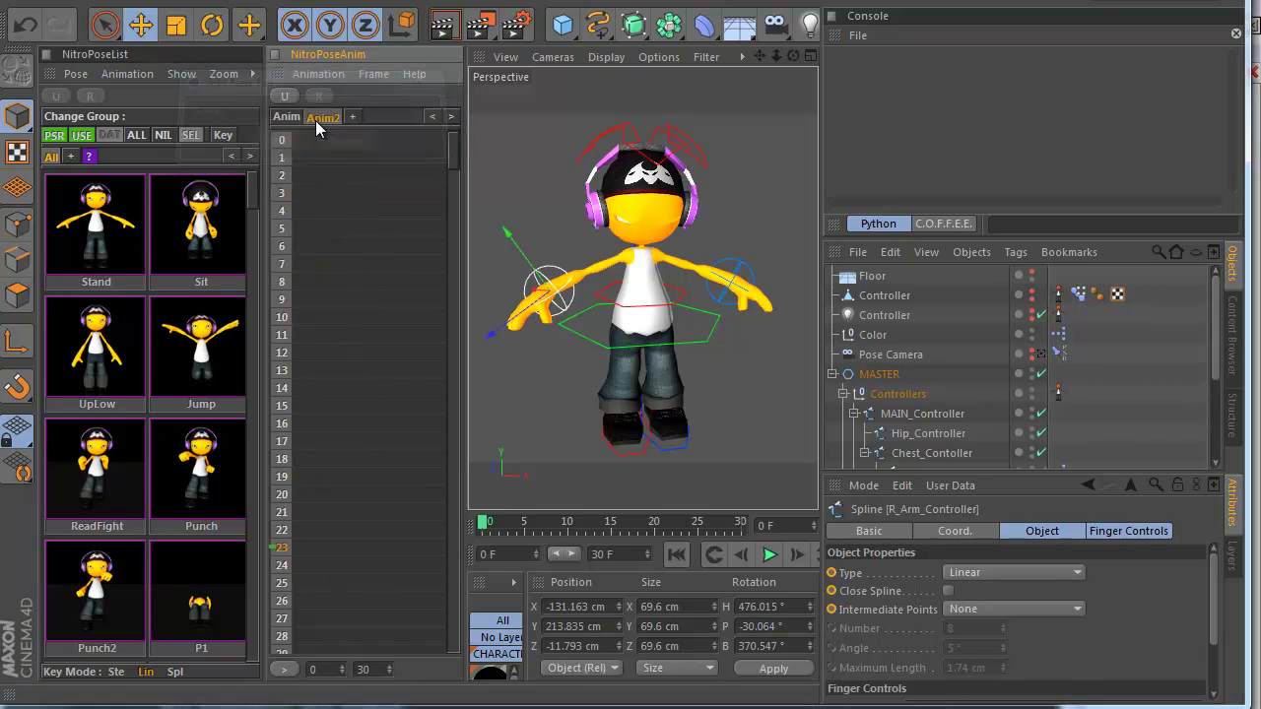
Hide the NitroPoseList window and store the character's current pose at frames 0 and 10 of Anim2.
left_click(90, 154)
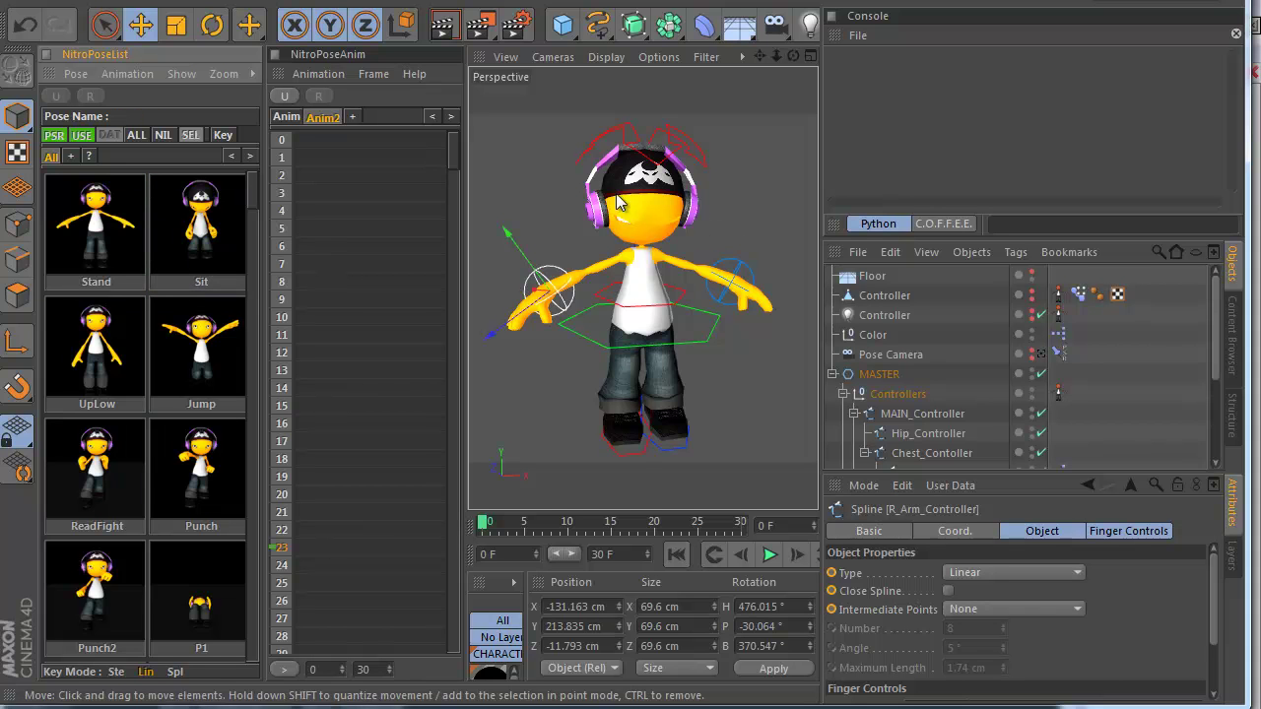
left_click(55, 79, "ctrl")
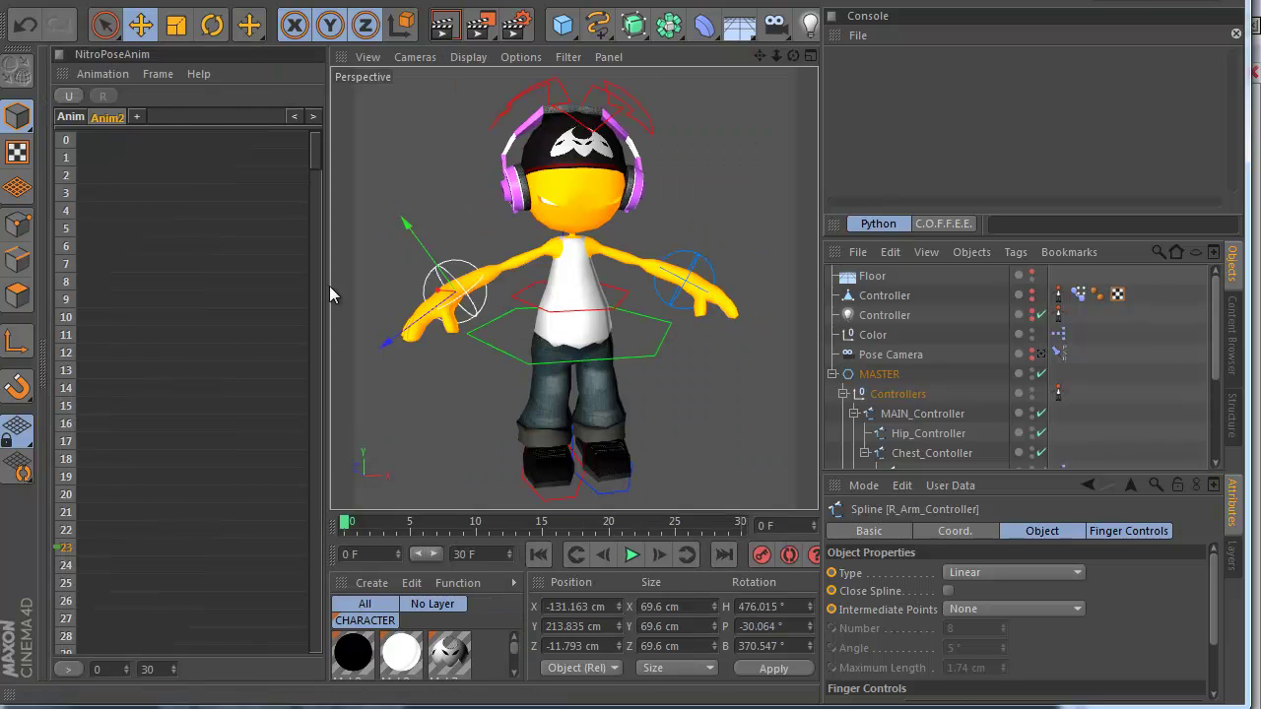
left_click(122, 144)
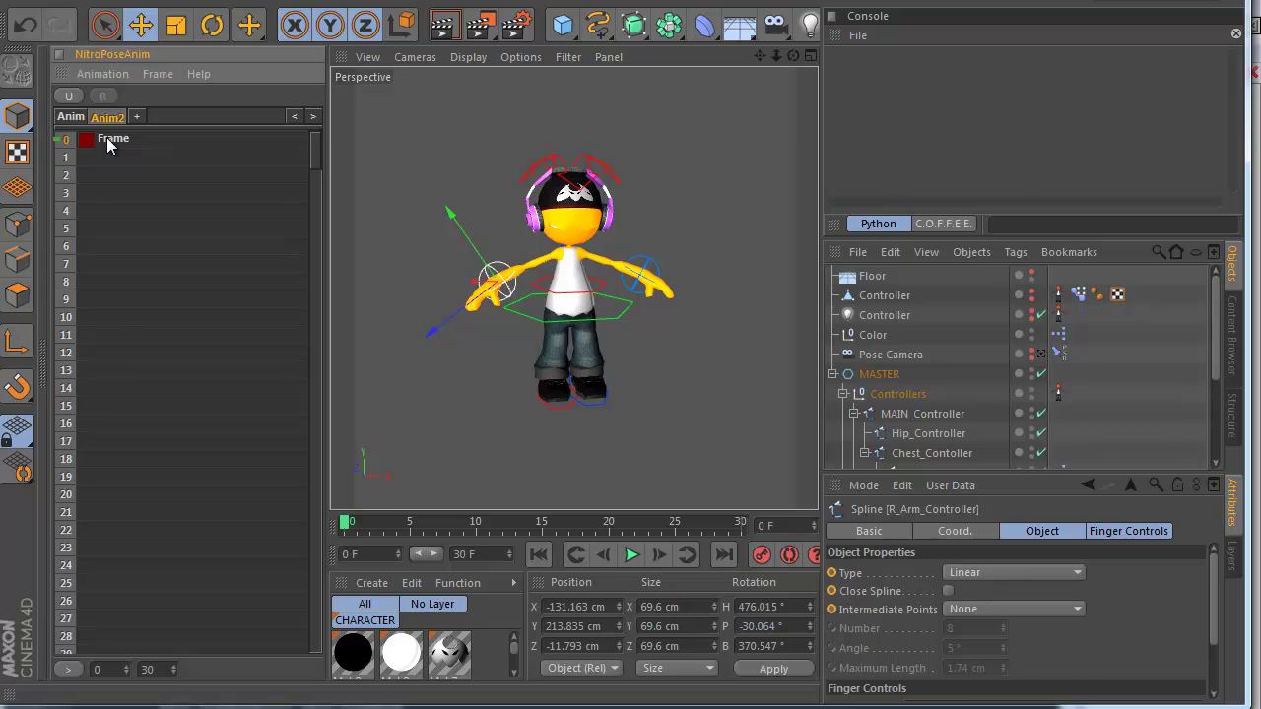
left_click(98, 315)
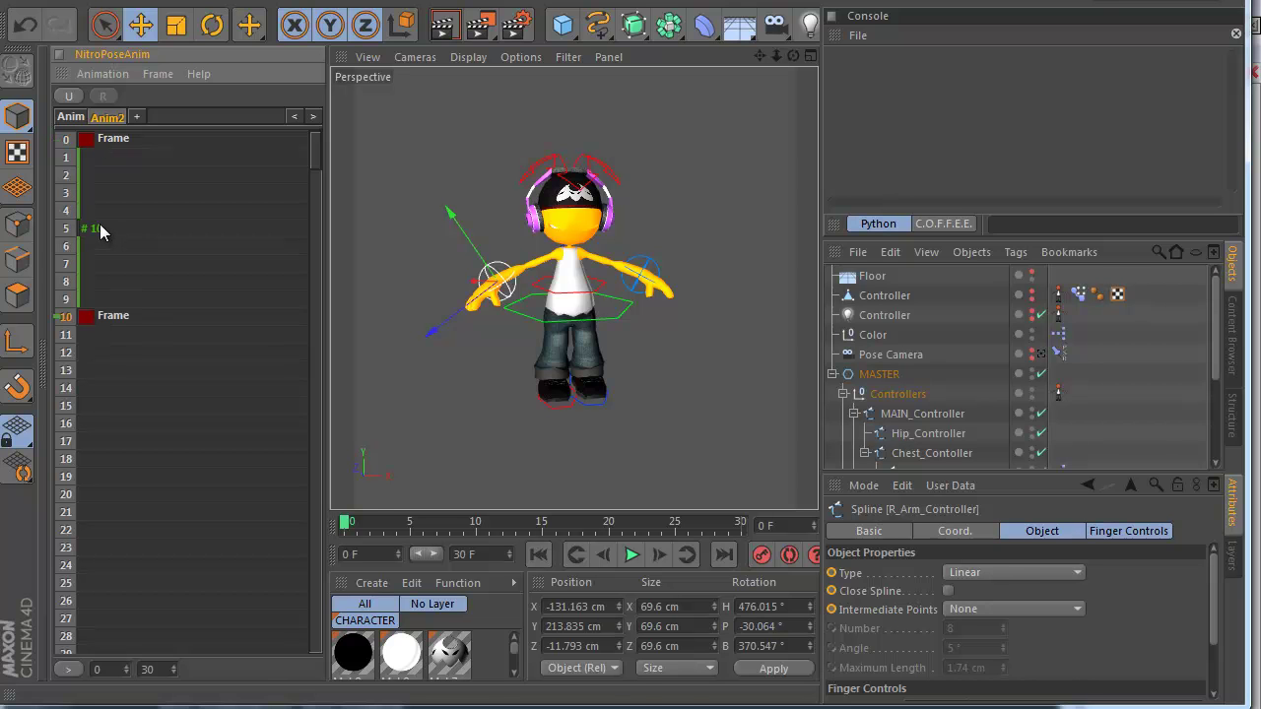
At frame 5 of Anim2, lower the body and both arm controllers, store the pose and preview it back to frame 0.
left_click(585, 221)
left_click_drag(585, 221, 580, 256)
left_click(656, 290)
left_click_drag(656, 300, 638, 358)
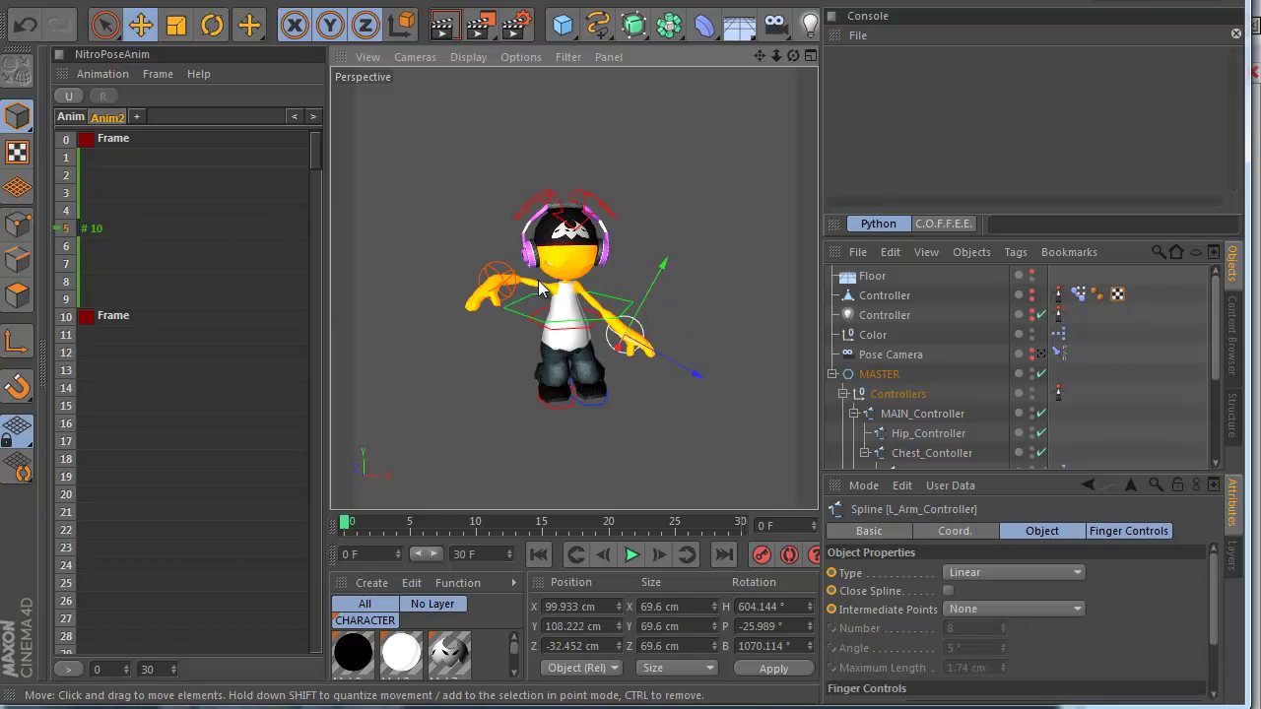
left_click_drag(495, 282, 504, 384)
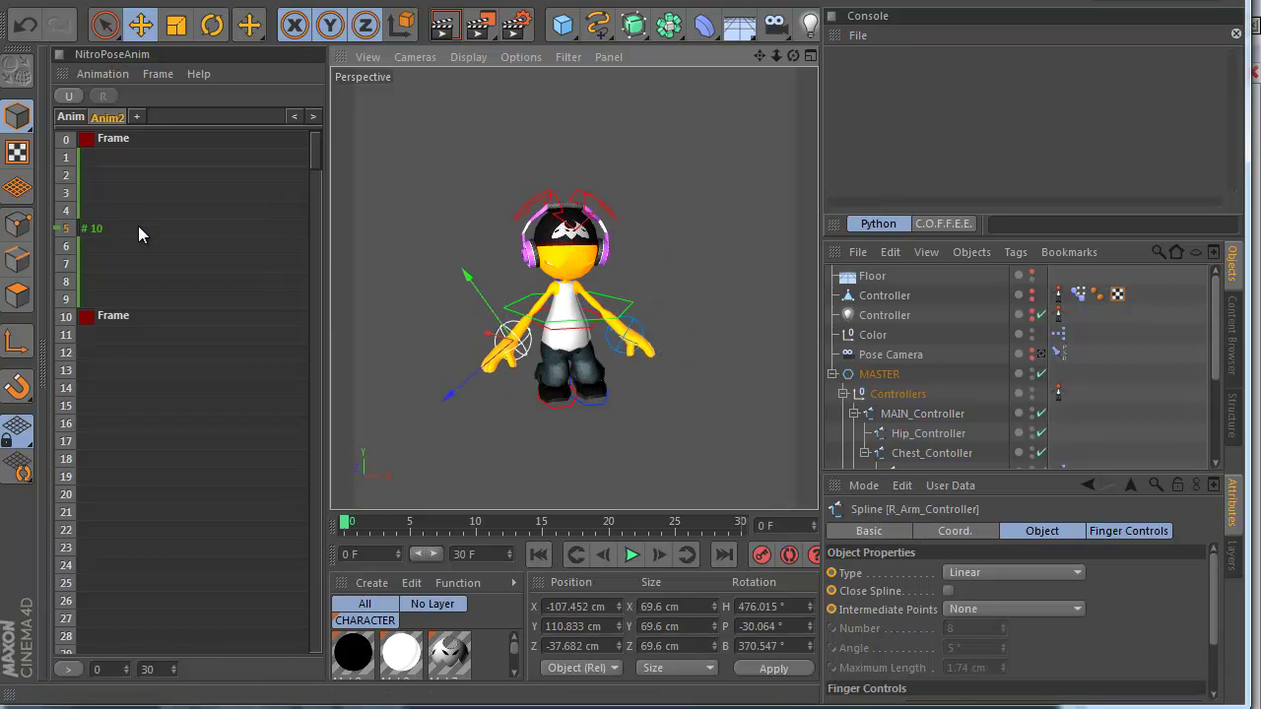
double_click(134, 231)
left_click_drag(137, 229, 100, 136)
Return to the Anim tab and open the dialog for adding another animation tab.
left_click(74, 117)
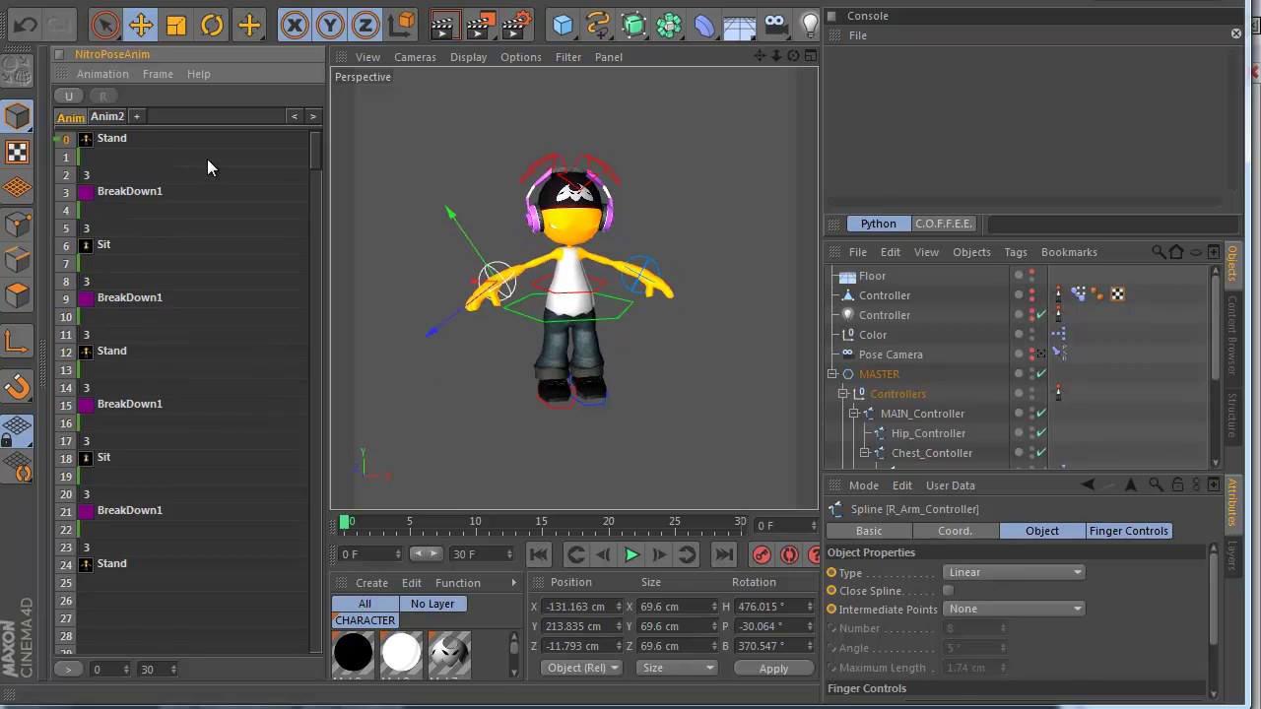
left_click(134, 119)
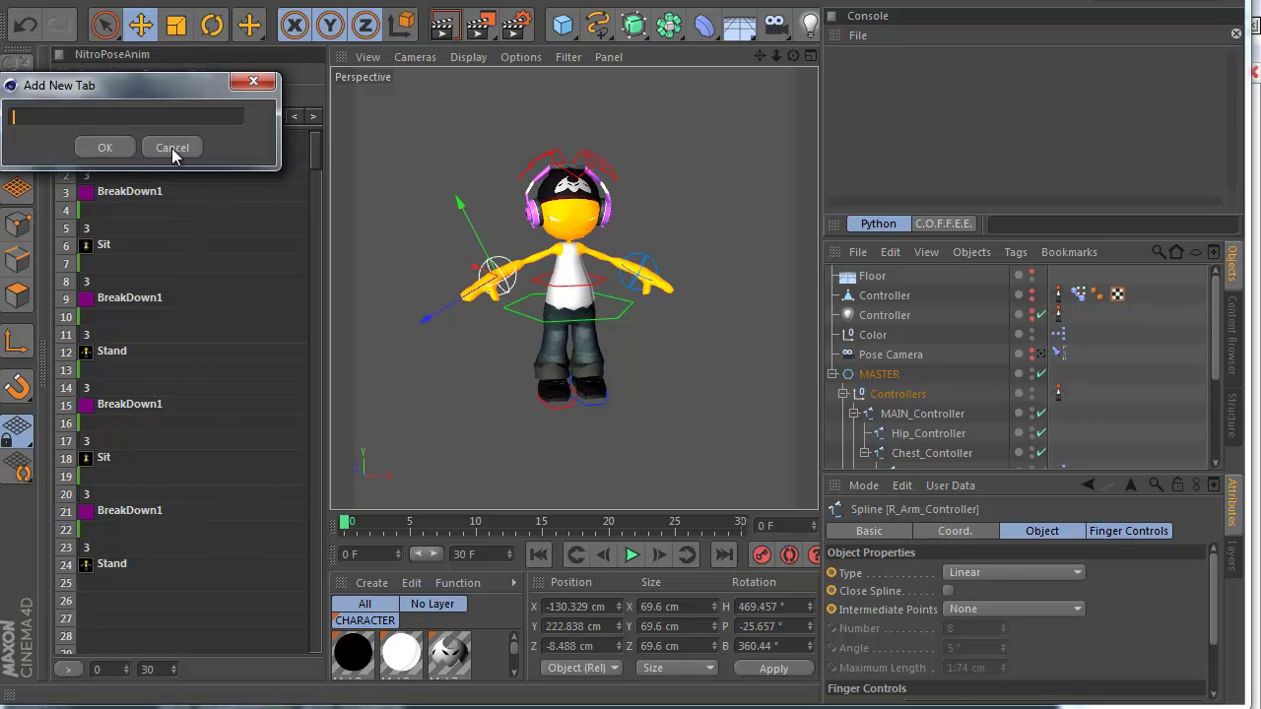
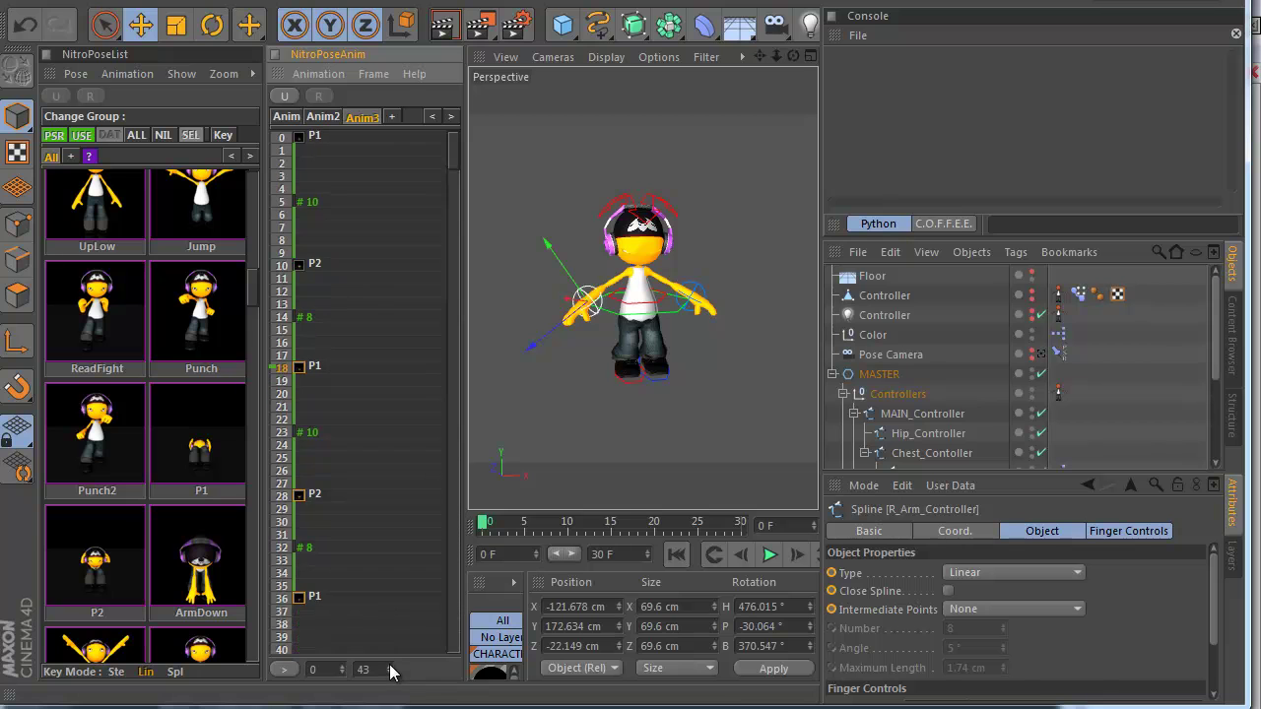
Preview the Anim3 poses up to frame 36, reduce the row size and extend the end frame to 83.
mouse_move(398, 474)
left_mouse_down()
mouse_move(369, 163)
mouse_move(392, 596)
left_mouse_up()
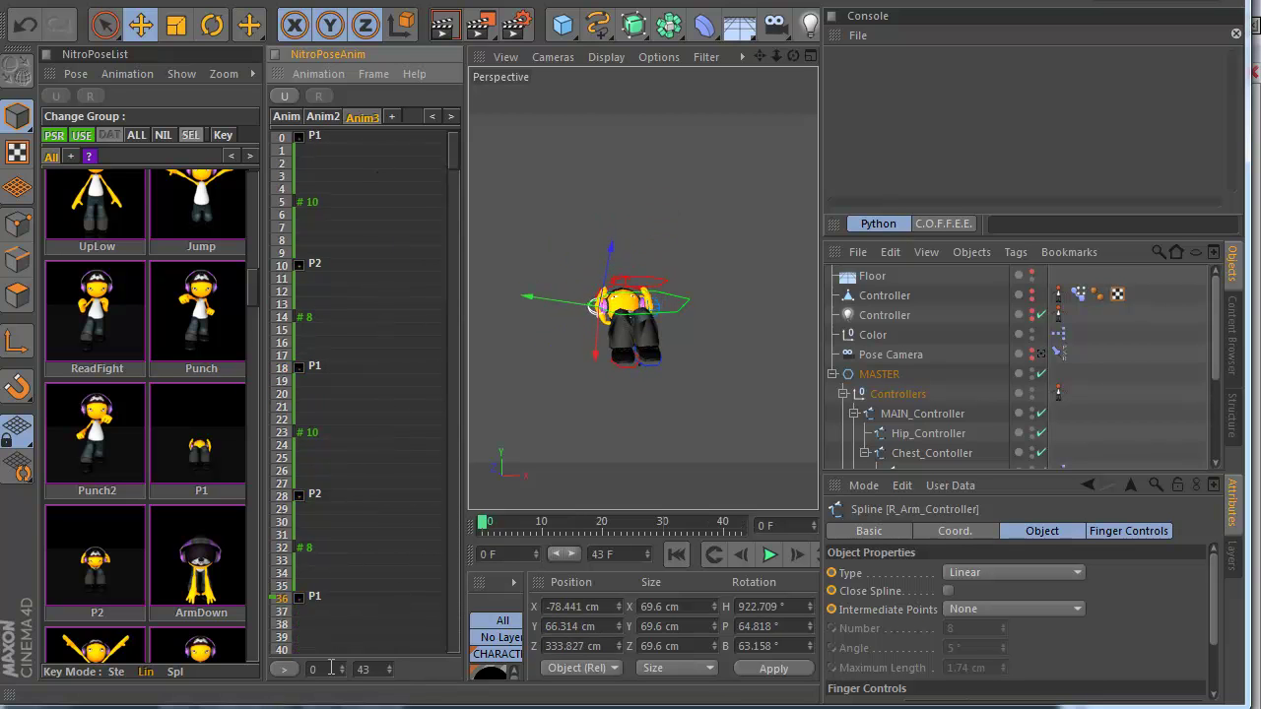
scroll(389, 670, "up", 20)
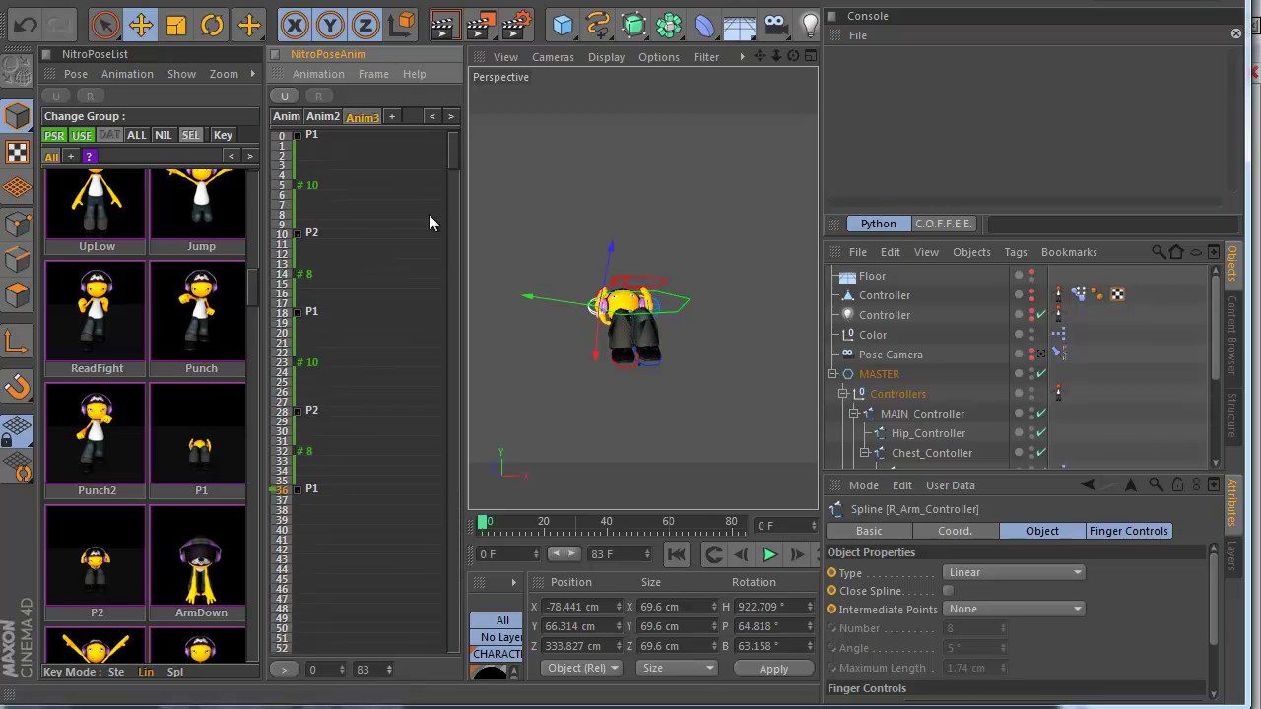
left_click_drag(452, 154, 458, 463)
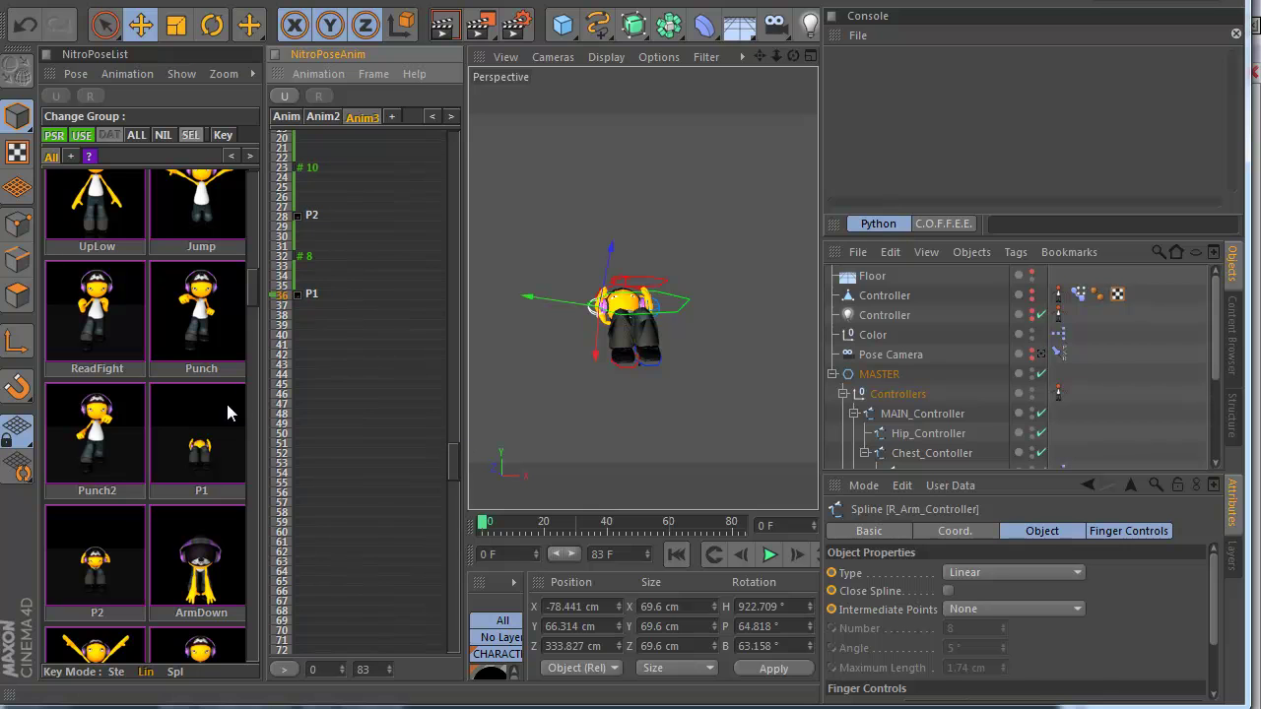
Place the Sit pose at frame 42 of Anim3 and preview the motion from P1 into it.
left_click_drag(259, 279, 295, 175)
left_click_drag(224, 207, 348, 349)
left_click(332, 293)
left_click_drag(333, 293, 338, 354)
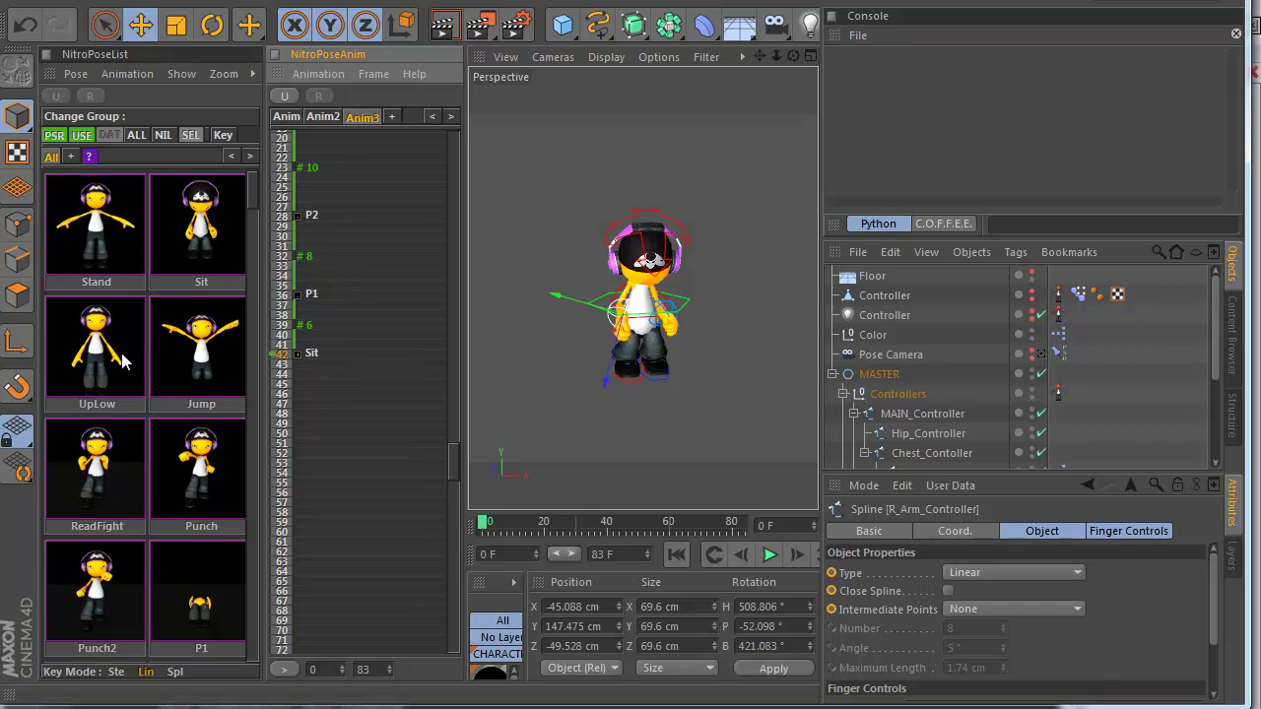
mouse_move(126, 359)
left_mouse_down()
mouse_move(323, 388)
mouse_move(339, 413)
mouse_move(341, 403)
left_mouse_up()
left_click(334, 365)
left_click(295, 402)
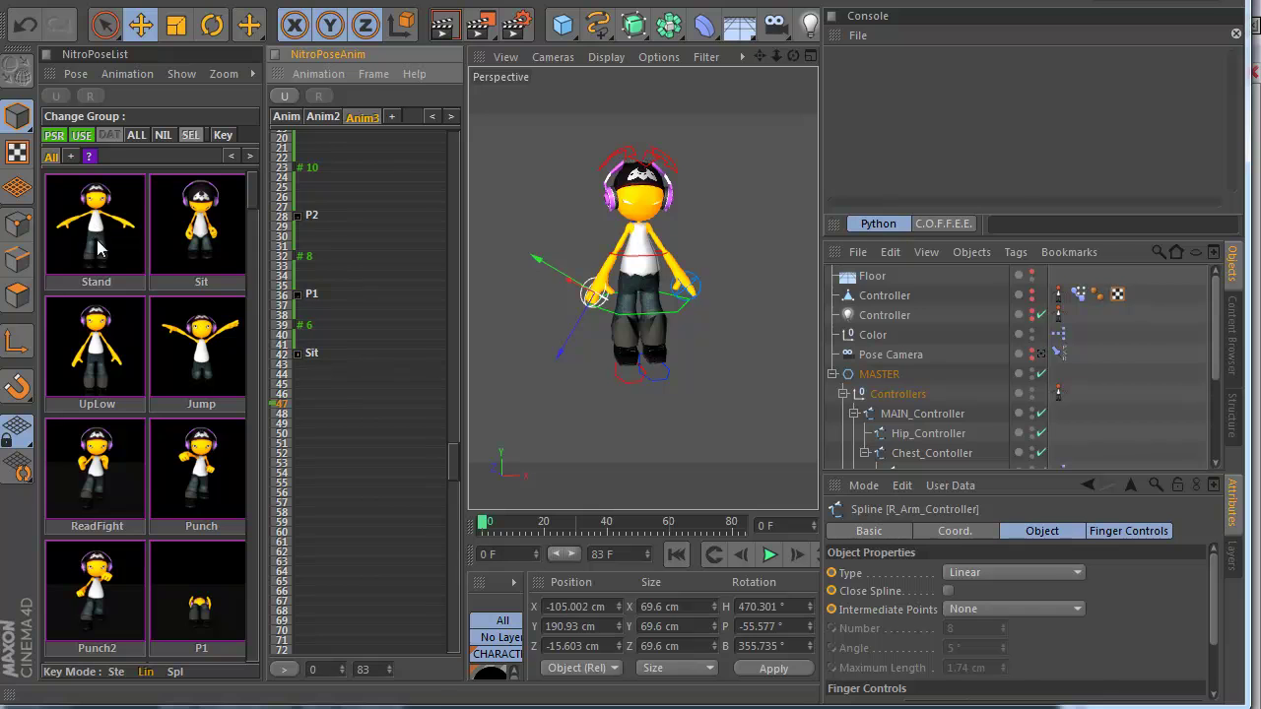
Place ReadFight at frames 48 and 54, Punch at frames 58 and 66, and Punch2 at frame 62 of Anim3.
left_click_drag(126, 468, 326, 408)
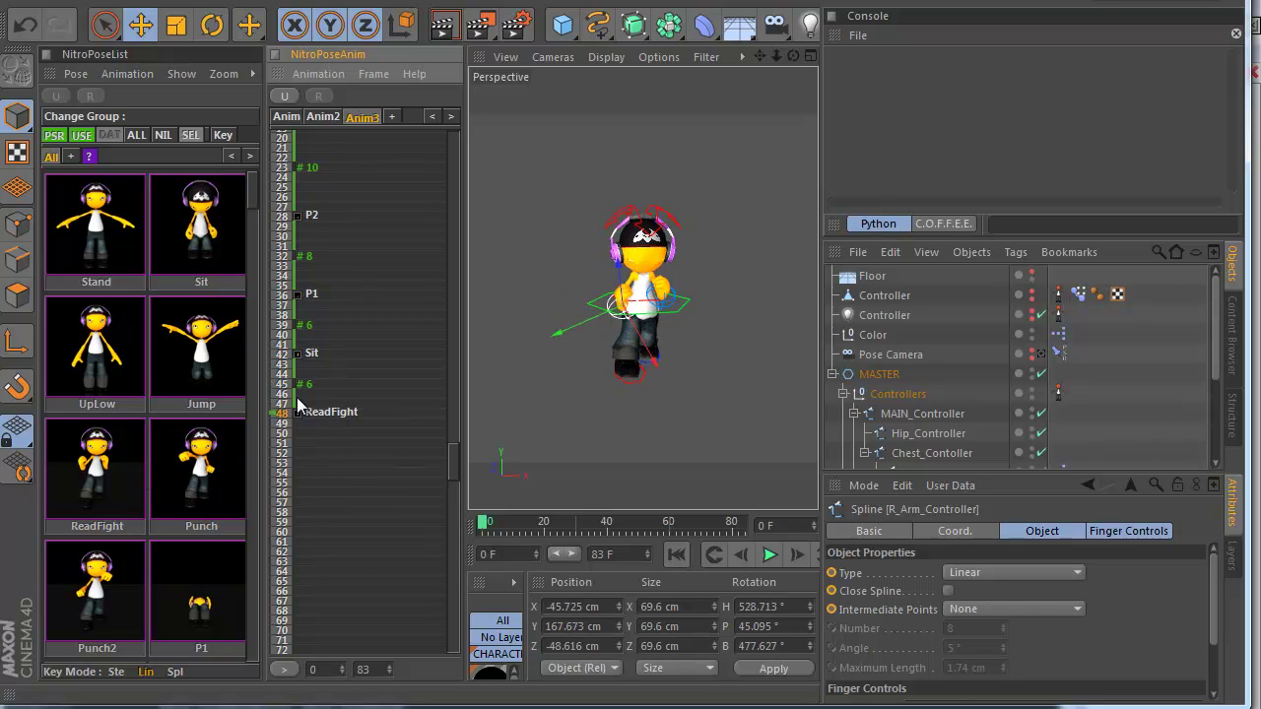
left_click_drag(343, 403, 342, 447)
left_click_drag(211, 469, 305, 511)
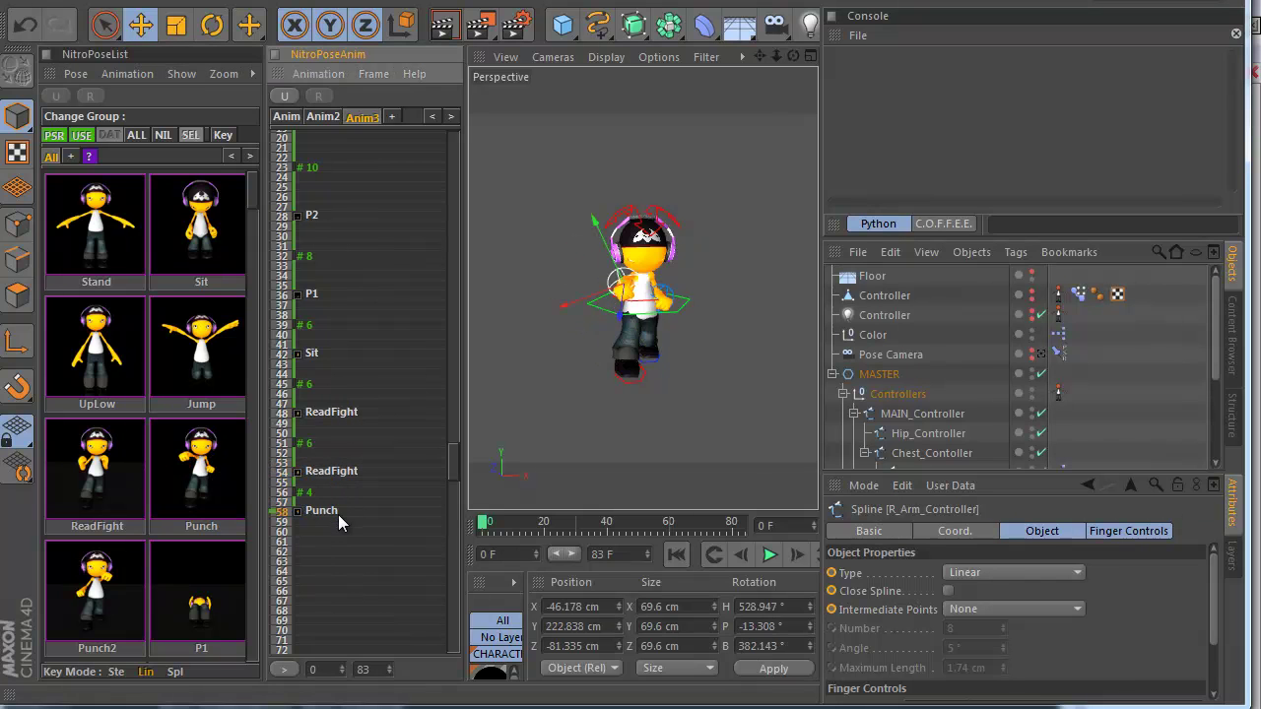
left_click_drag(115, 569, 311, 552)
left_click_drag(201, 469, 403, 566)
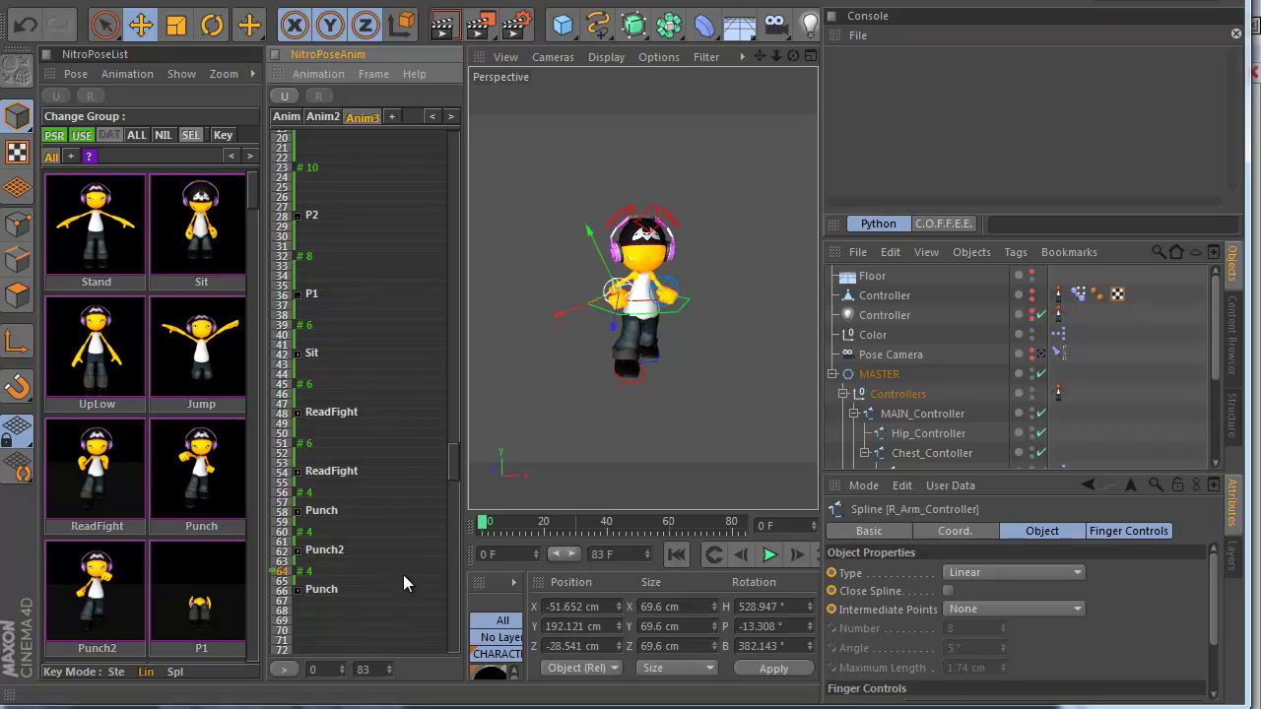
left_click(403, 594)
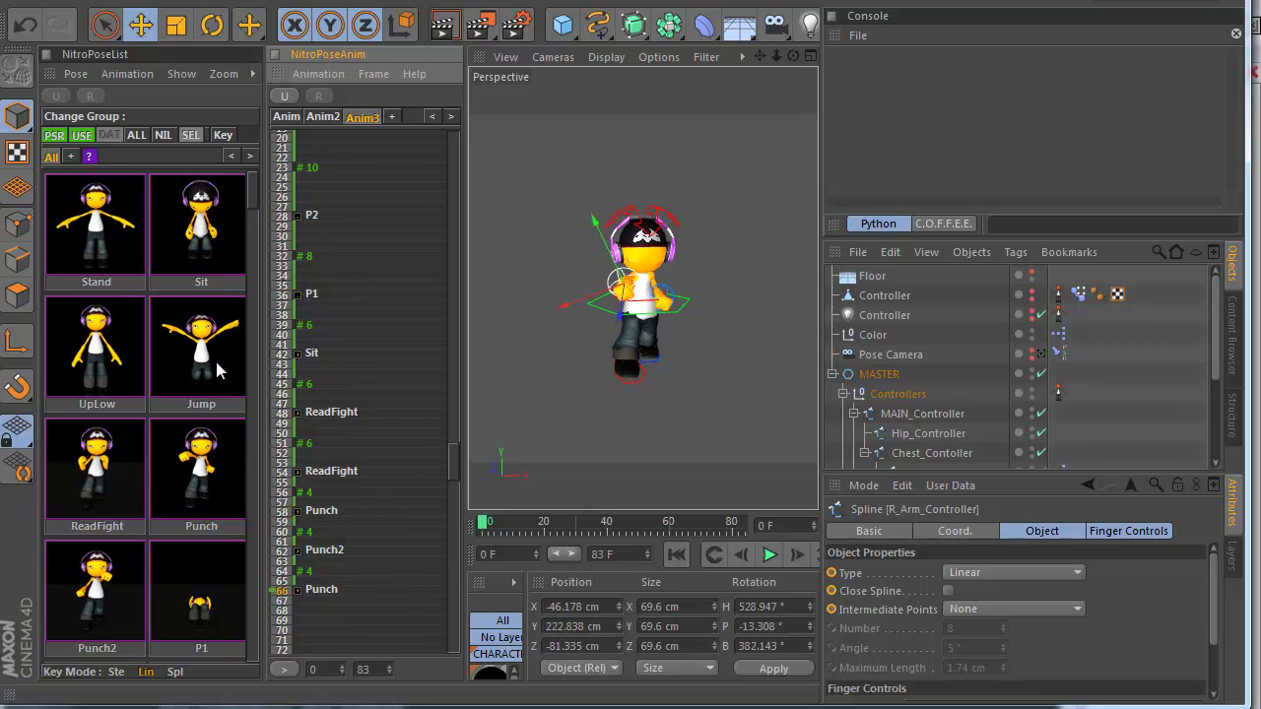
Place the ReadFight pose at frame 69 and copy it to frame 72.
left_click(127, 487)
left_click_drag(127, 486, 399, 621)
left_click_drag(454, 461, 457, 631)
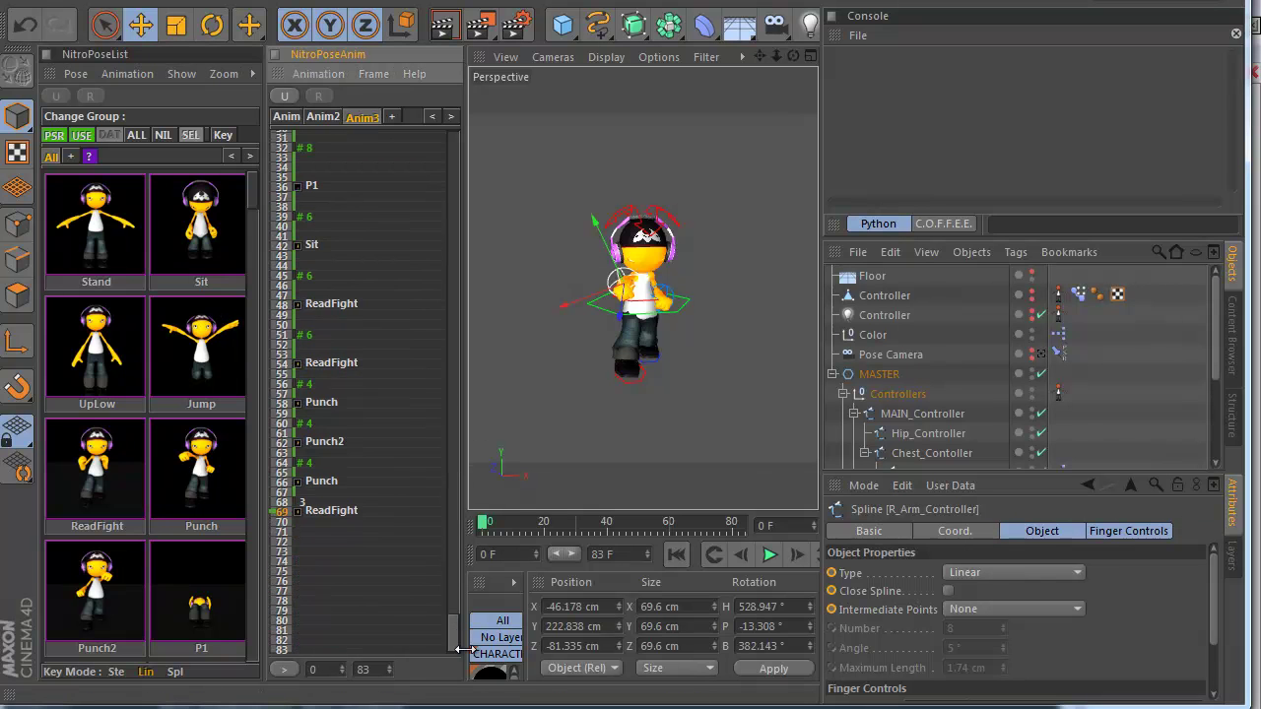
left_click(99, 347)
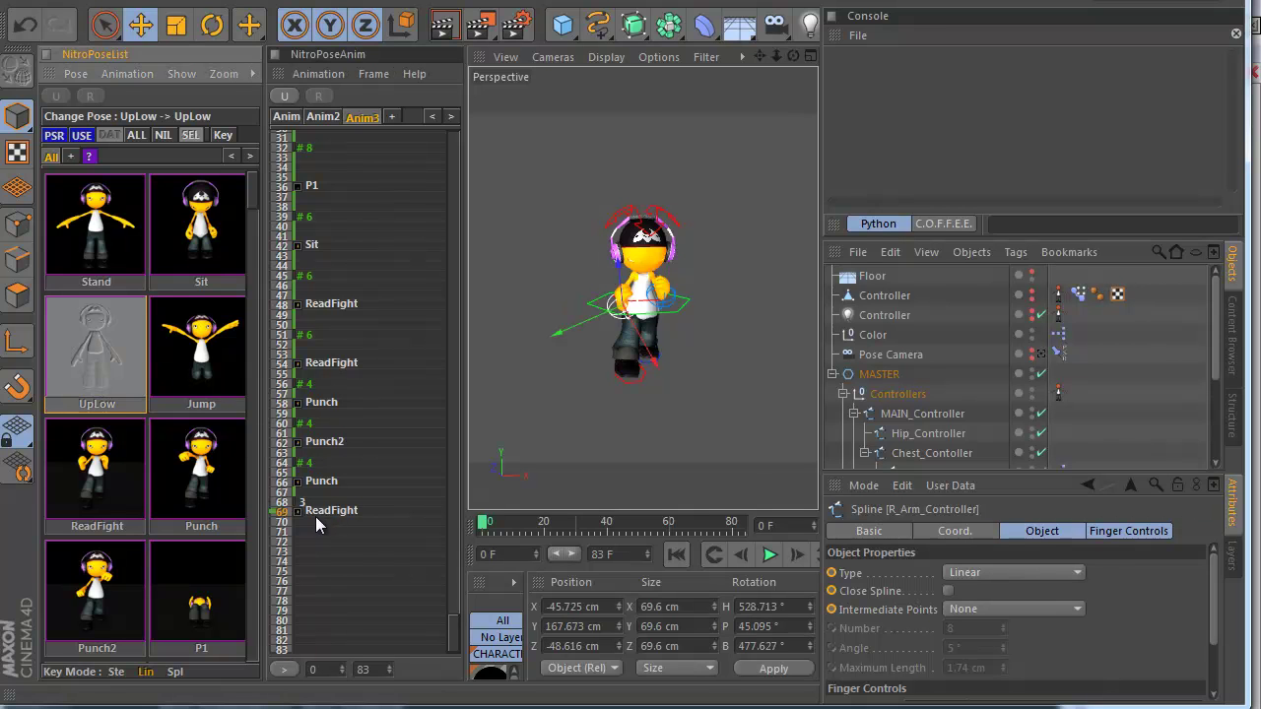
left_click(298, 513)
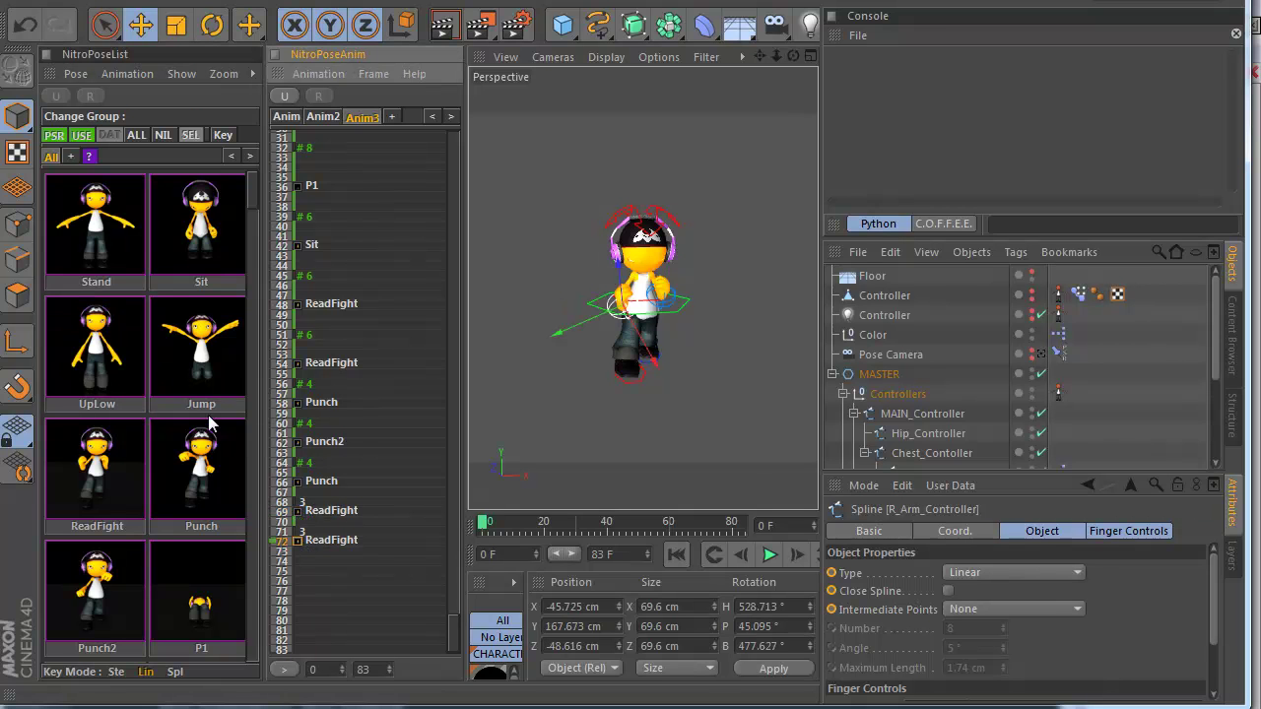
Place UpLow at frame 77 and Jump at frame 80, and extend the end frame to 102.
left_click(125, 382)
mouse_move(124, 380)
left_mouse_down()
mouse_move(315, 567)
mouse_move(316, 590)
left_mouse_up()
left_click_drag(210, 340, 373, 617)
left_click_drag(388, 670, 393, 680)
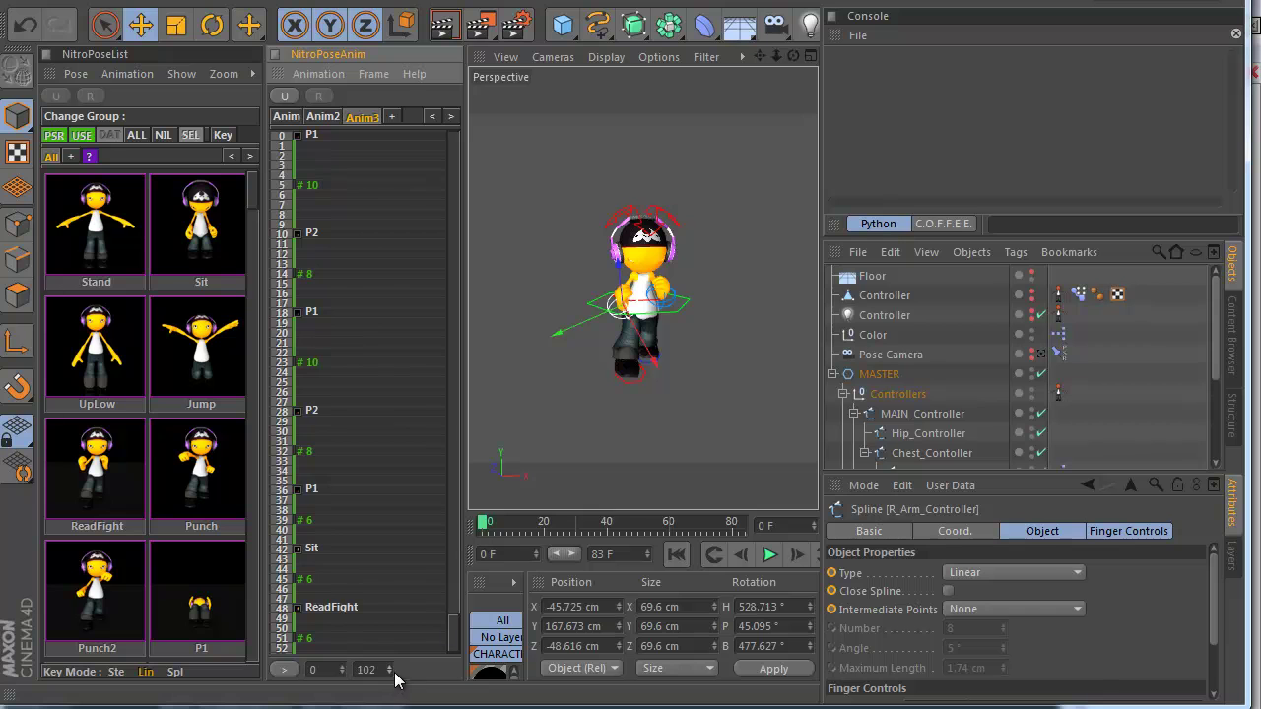
left_click(454, 629)
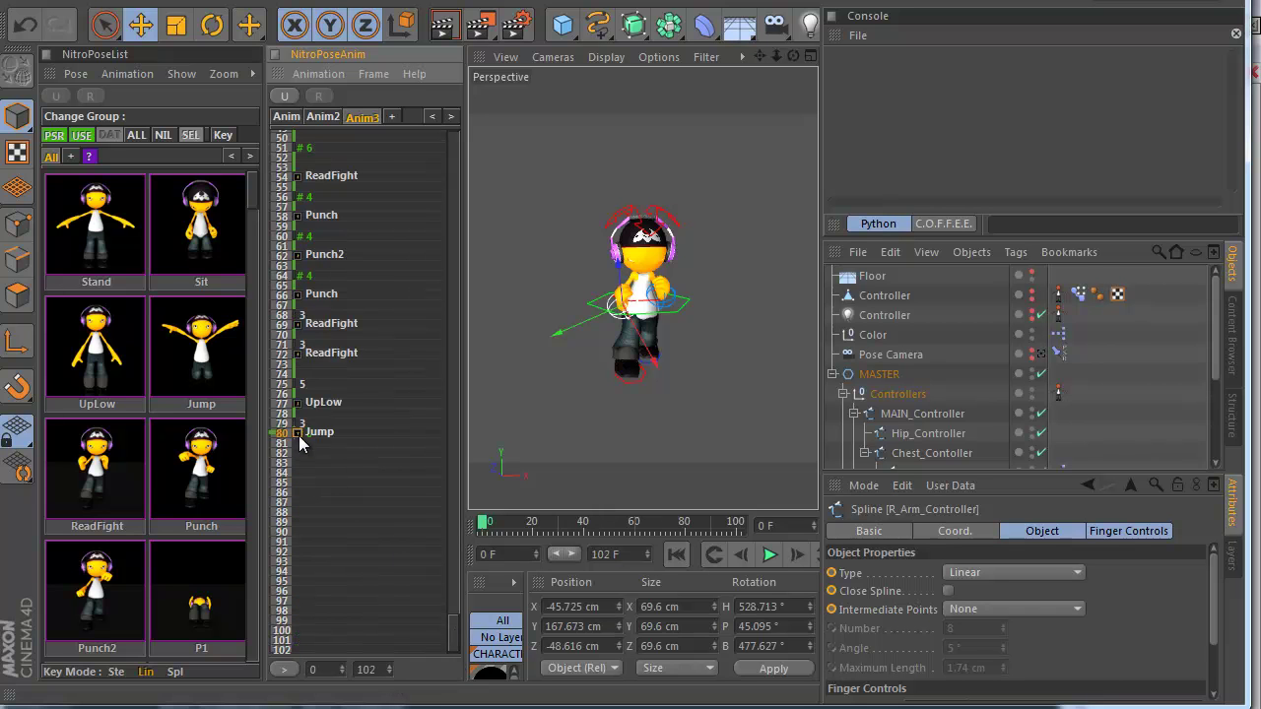
Hold the Jump pose with a copy at frame 85 and place UpLow at frame 88.
left_click(118, 344)
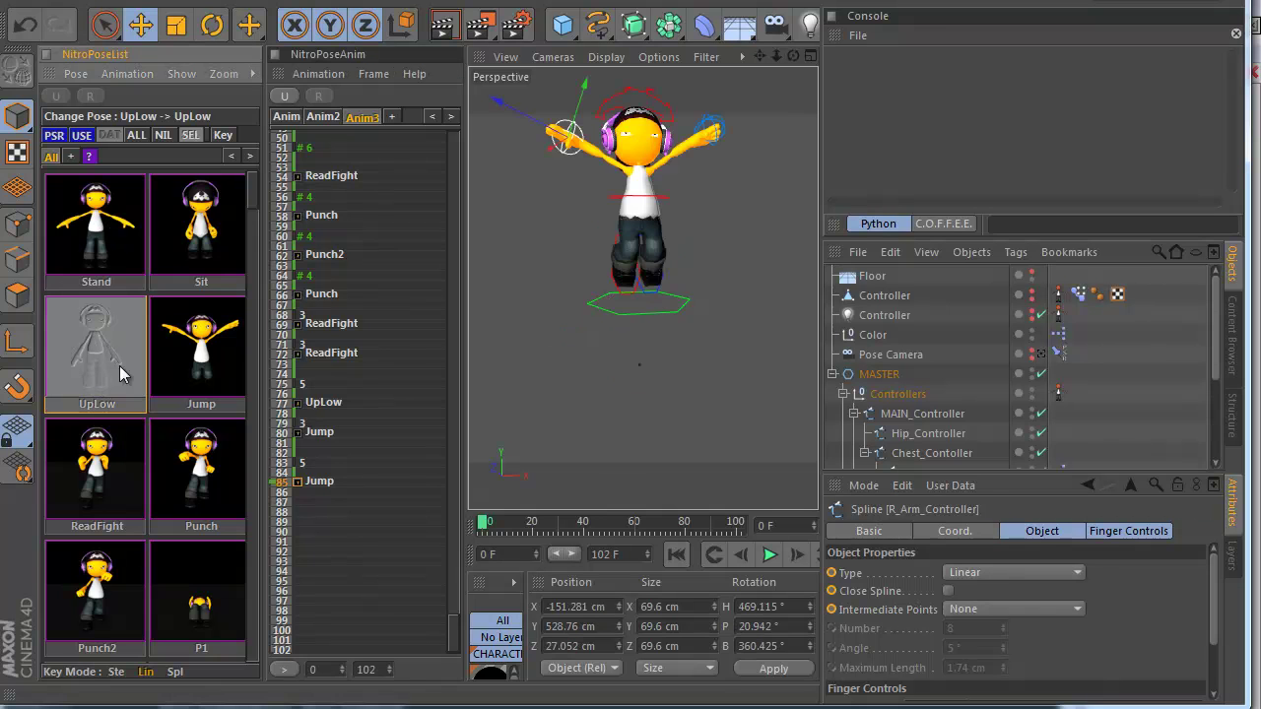
left_click(168, 335)
left_click_drag(95, 342, 308, 510)
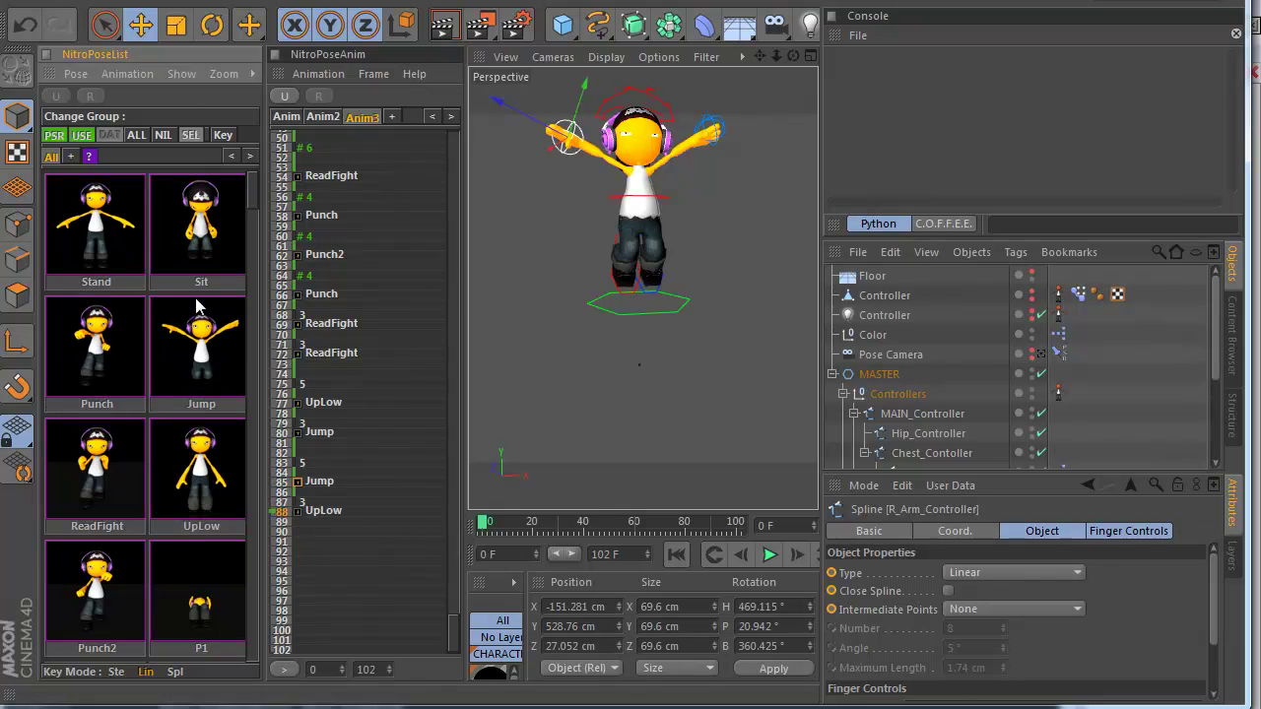
Place the Stand pose at frame 91 and set the animation's end frame to 91.
left_click_drag(197, 474, 287, 522)
left_click_drag(126, 217, 313, 540)
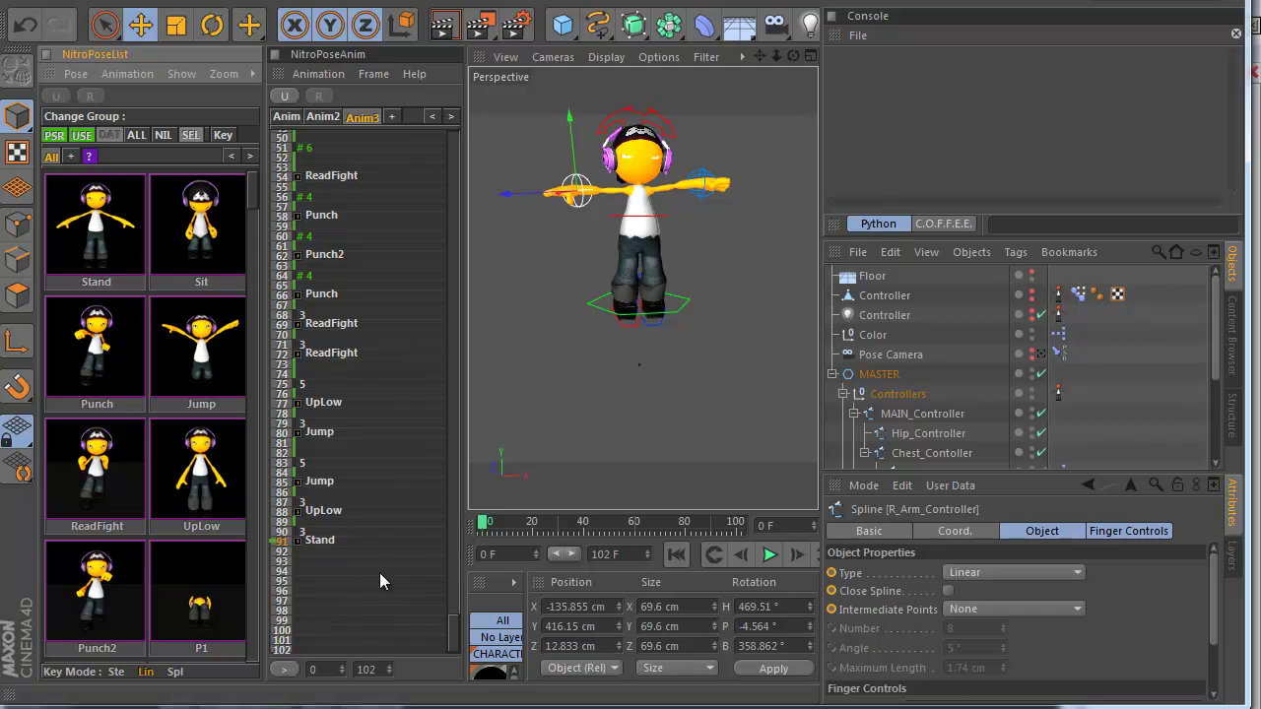
left_click(389, 673)
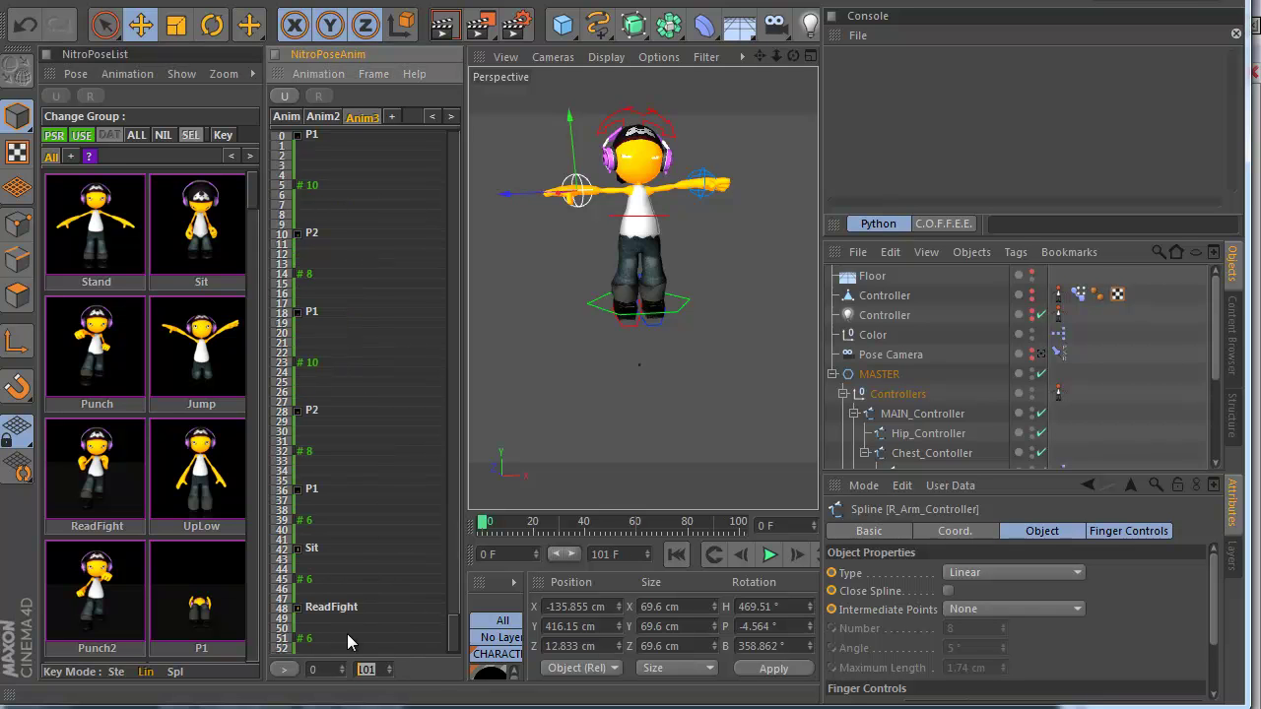
key("Return")
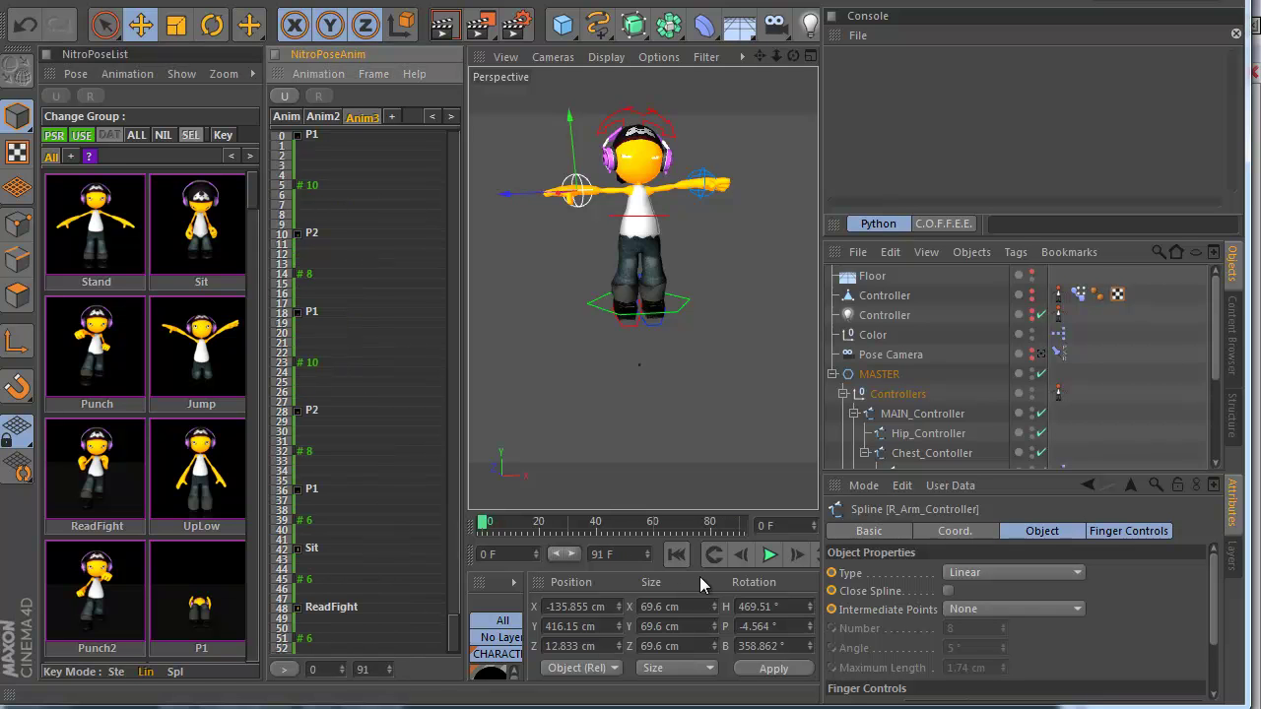
Play the pose sequence in the Anim3 tab and stop the playback.
left_click(287, 669)
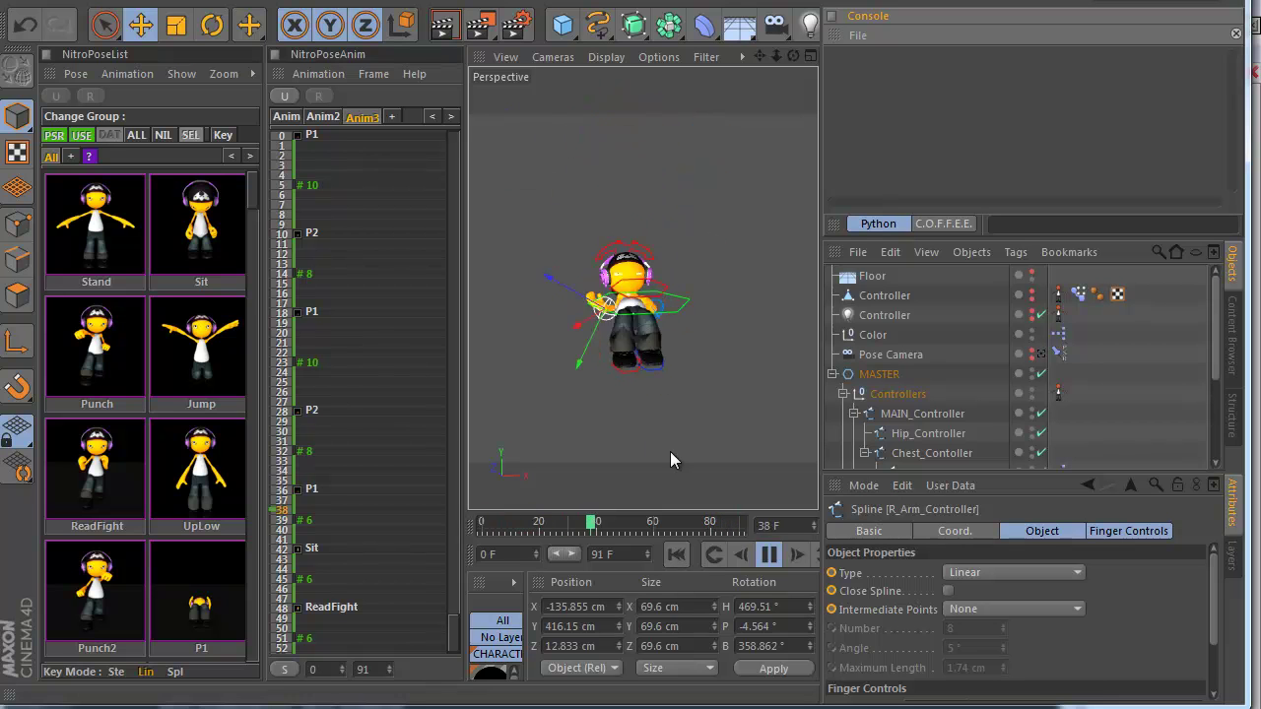
left_click(285, 669)
left_click_drag(455, 613, 455, 133)
At frame 41, move and rotate the right arm controller outward from the body and store the correction as an in-between frame.
mouse_move(311, 151)
left_mouse_down()
mouse_move(339, 299)
mouse_move(341, 556)
mouse_move(343, 518)
mouse_move(343, 536)
left_mouse_up()
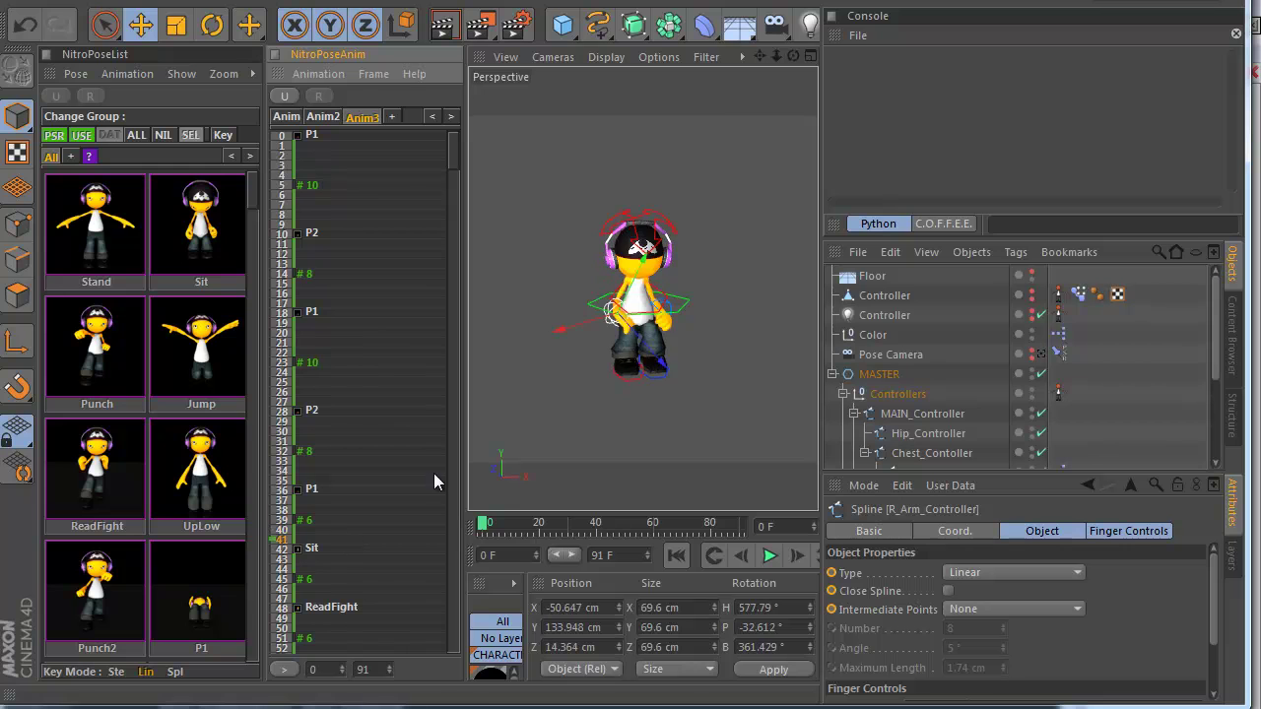
scroll(646, 324, "up", 6)
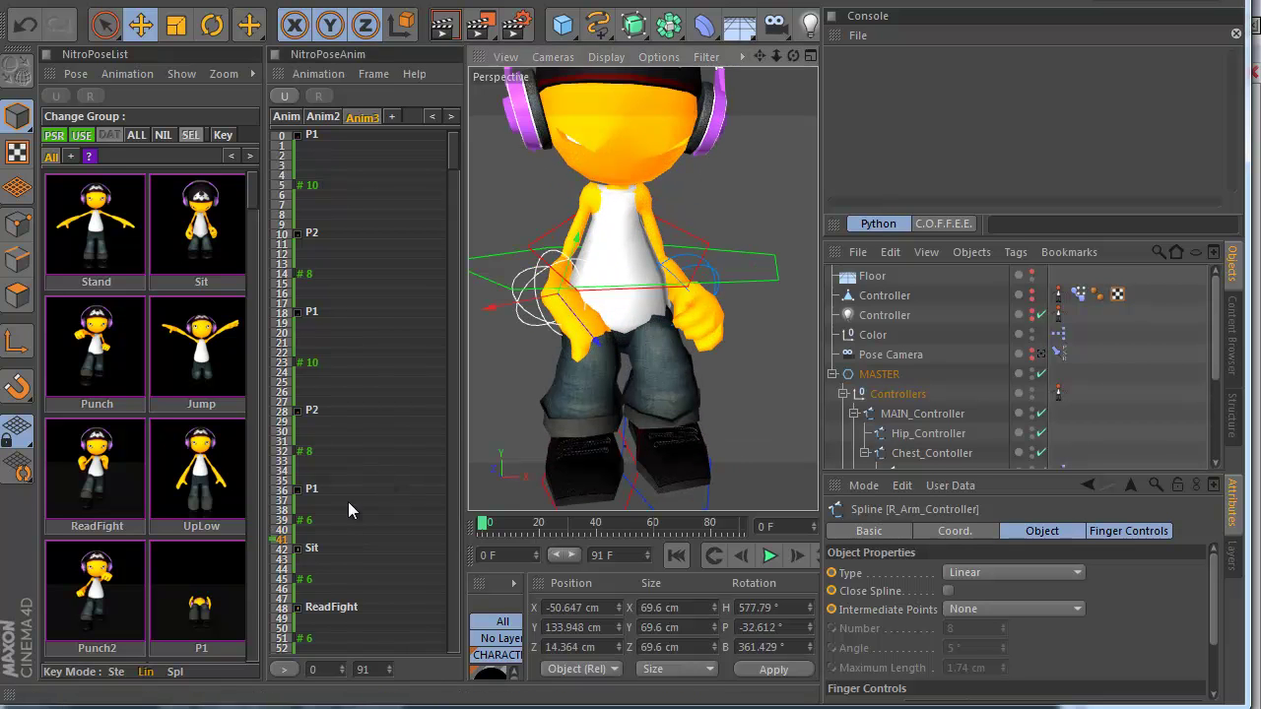
left_click_drag(496, 311, 631, 433)
left_click(212, 24)
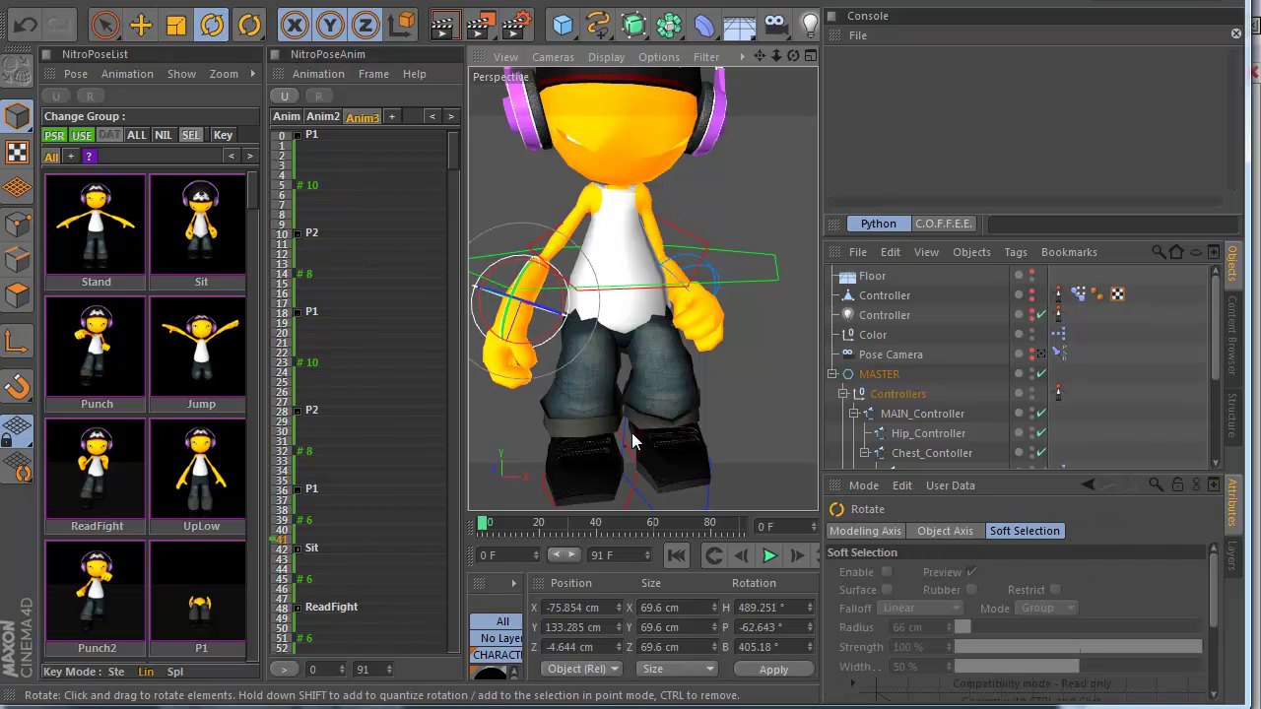
left_click(334, 540)
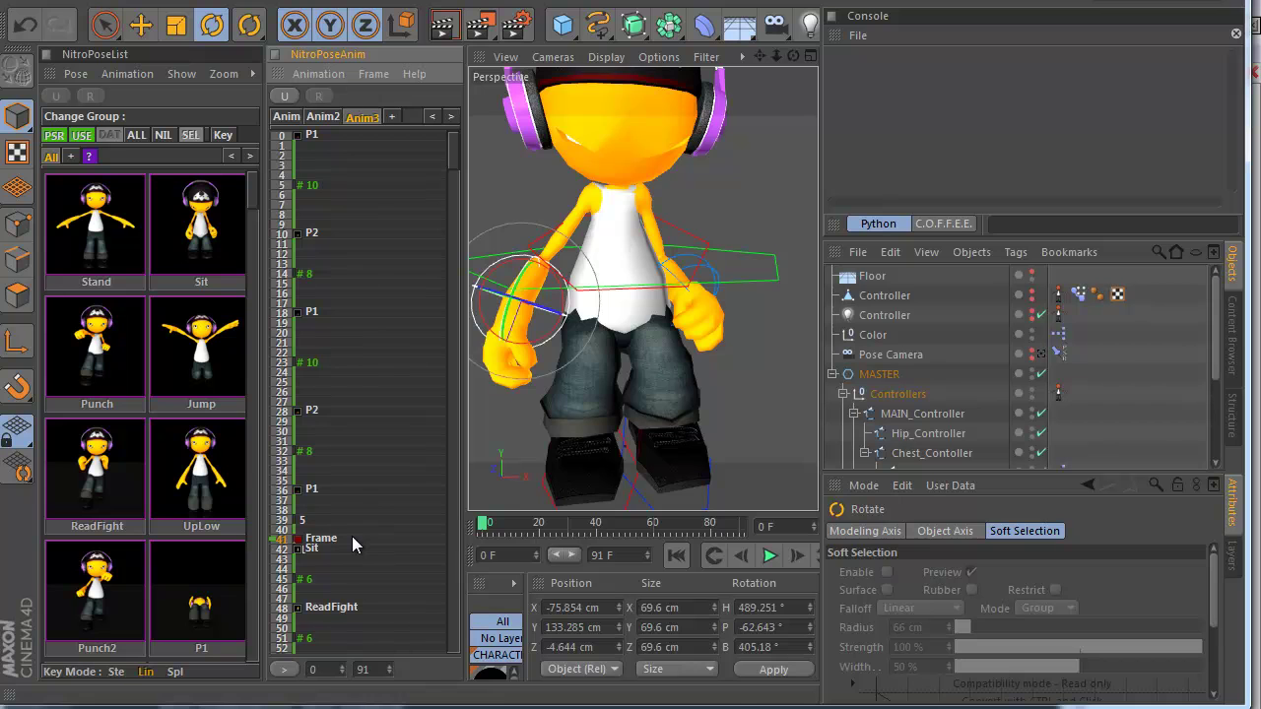
Move the new in-between frame to frame 40 and scrub through the sequence to check the motion.
scroll(747, 269, "down", 4)
scroll(551, 404, "up", 1)
left_click_drag(308, 540, 313, 530)
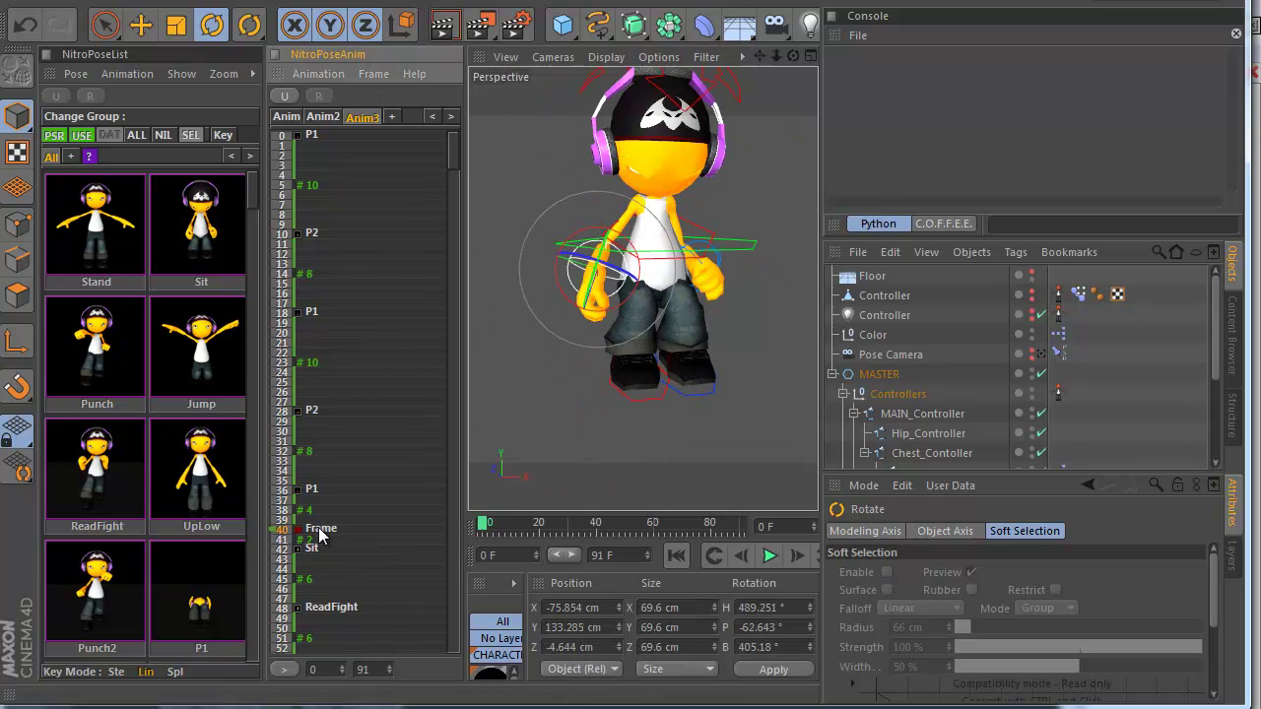
scroll(333, 515, "up", 3)
scroll(333, 515, "down", 3)
left_click_drag(334, 511, 368, 325)
left_click(373, 373)
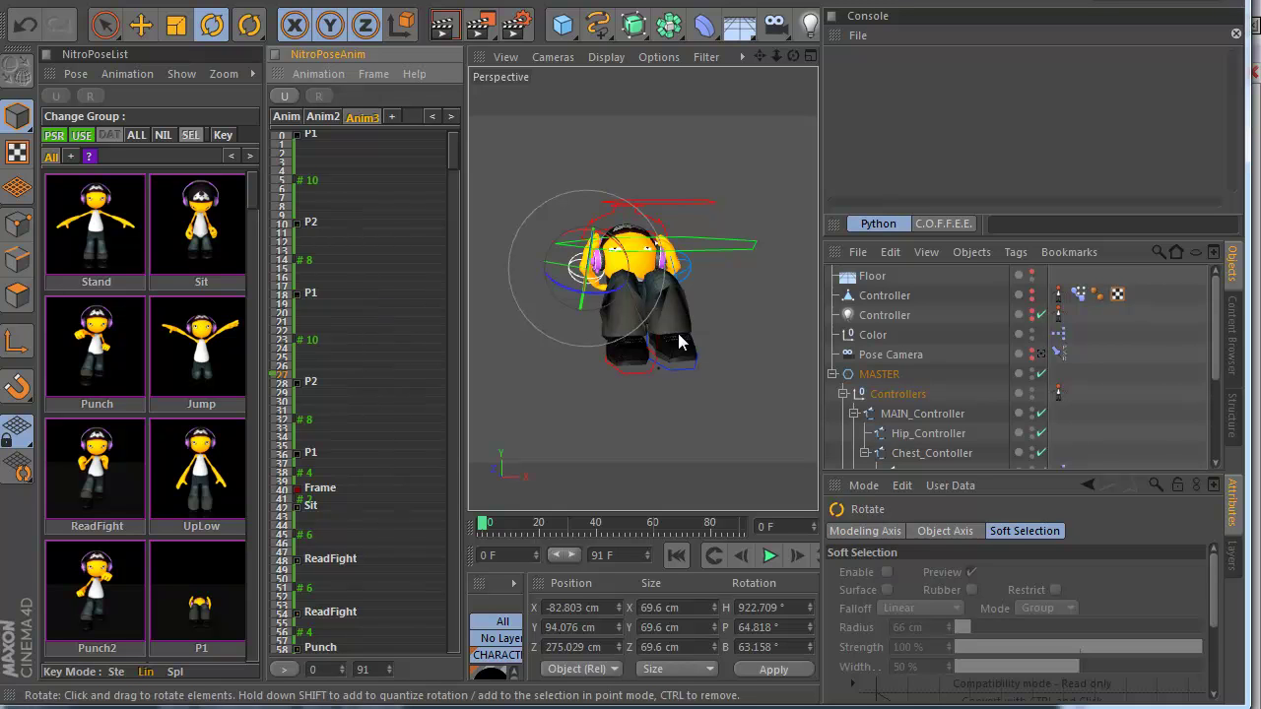
Deselect the arm controller and create the keyframe animation from Anim3 in Spline mode, starting at frame 0 with zero tracks removed.
left_click(626, 308)
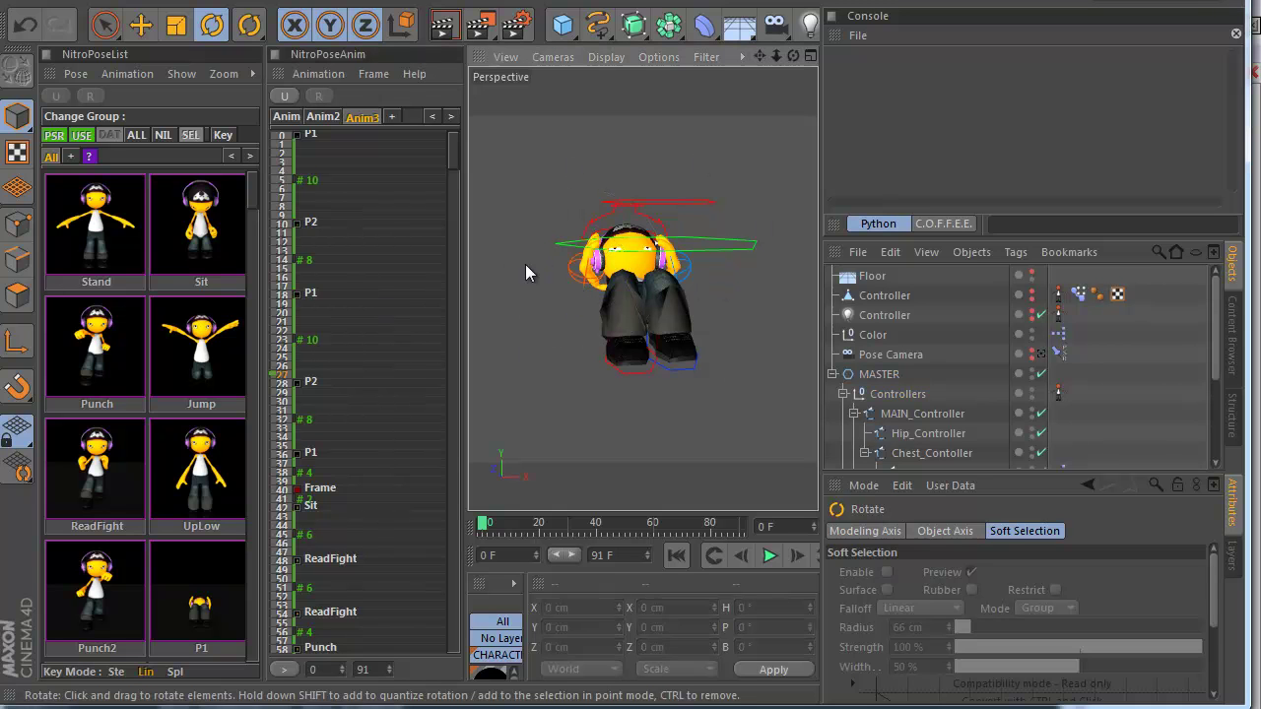
left_click(335, 75)
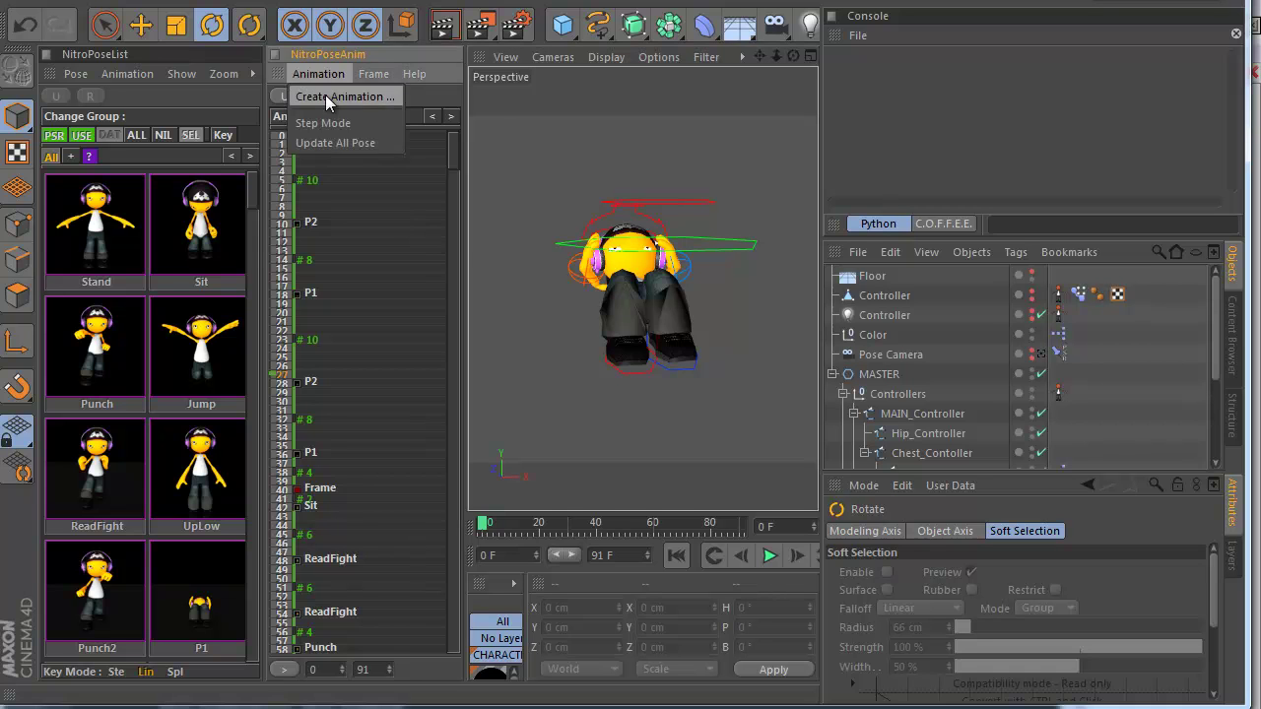
left_click(340, 93)
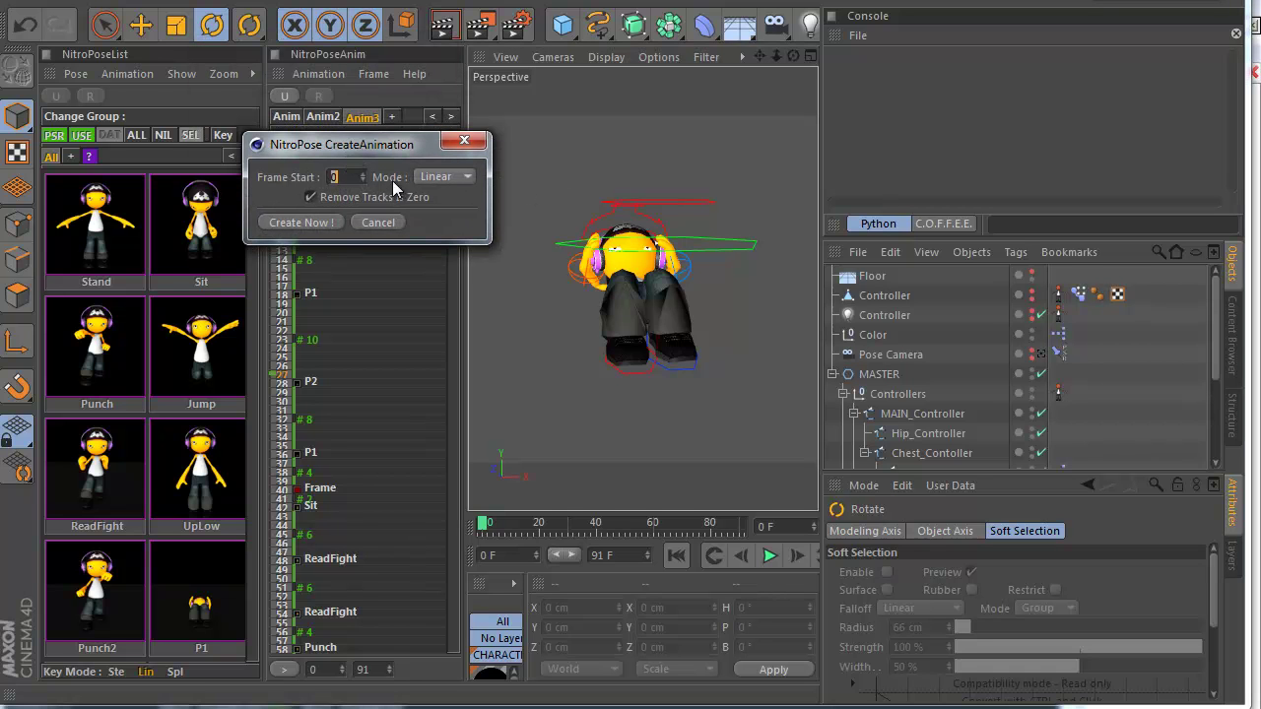
left_click(423, 177)
left_click(436, 238)
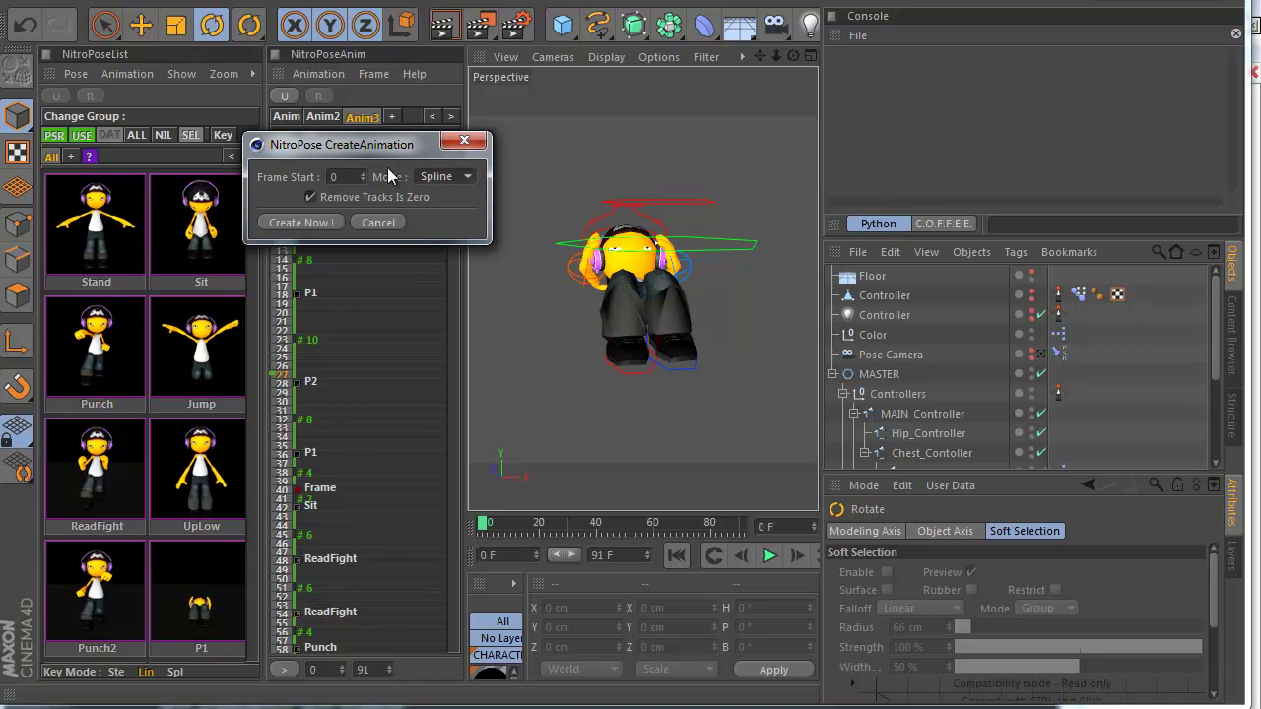
left_click(301, 222)
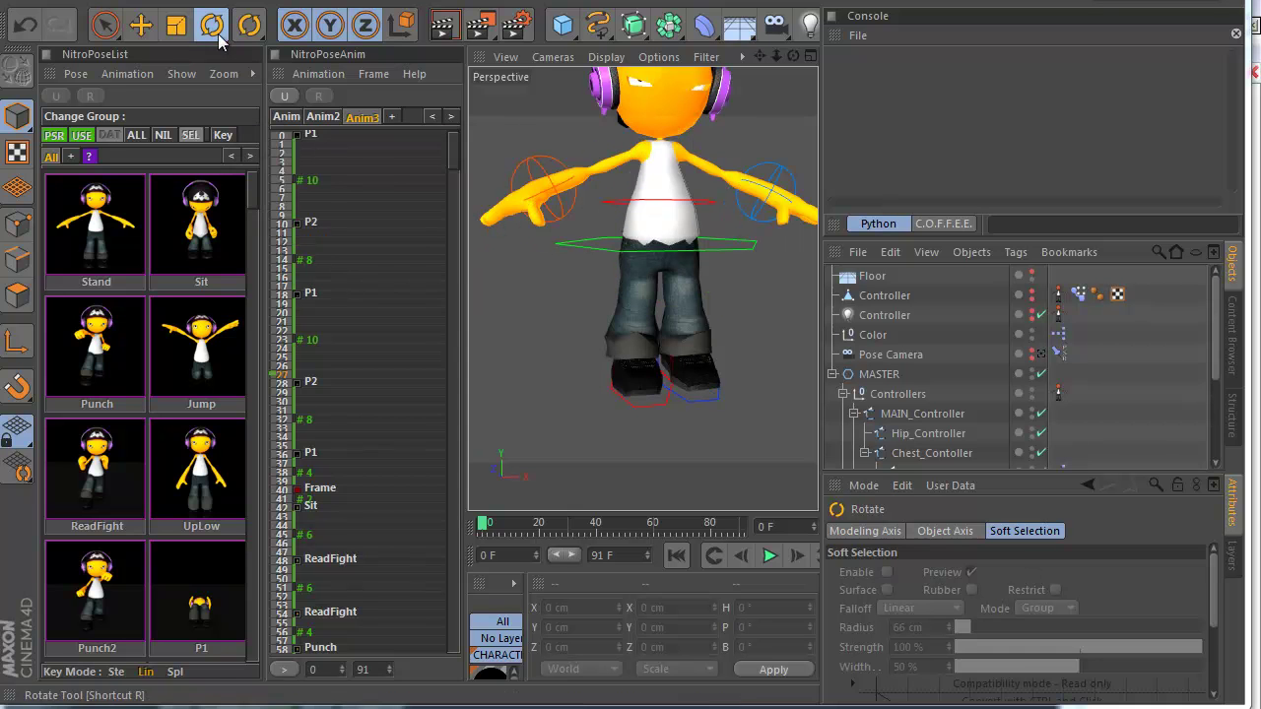
Undock and close the NitroPoseAnim and NitroPoseList windows.
left_click(277, 54)
left_click(317, 82)
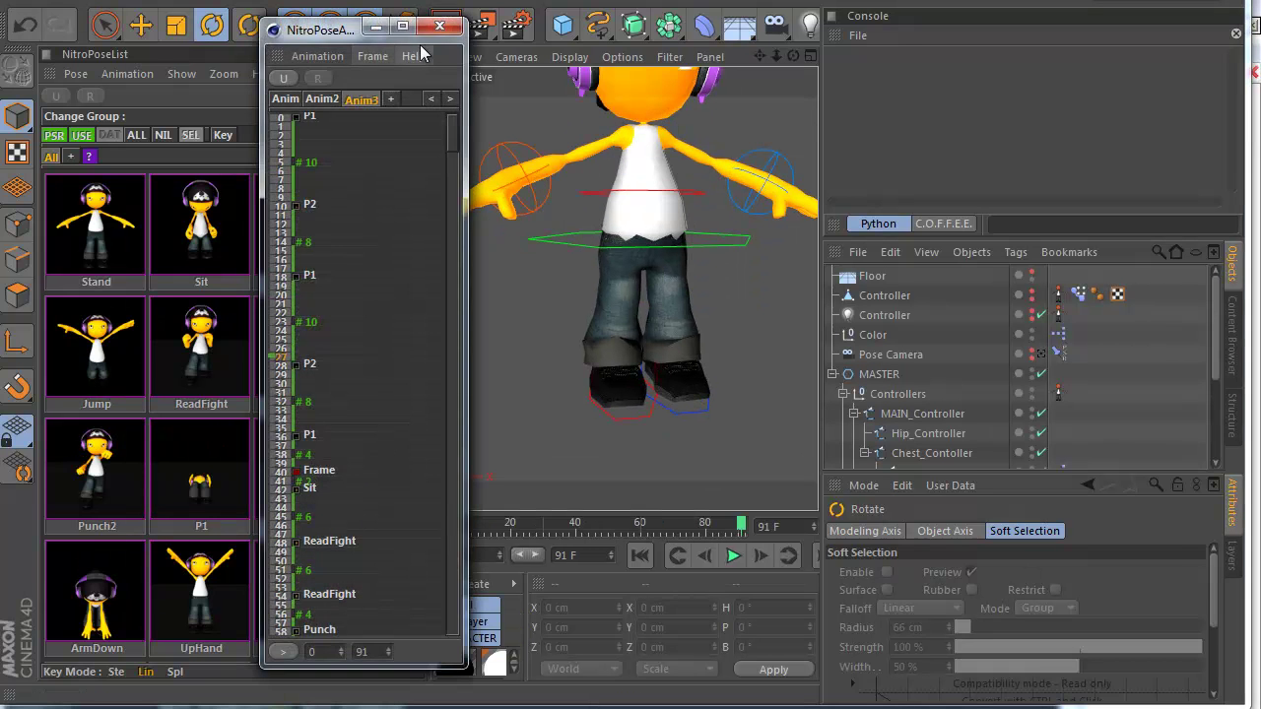
left_click(440, 25)
left_click(45, 53)
left_click(80, 82)
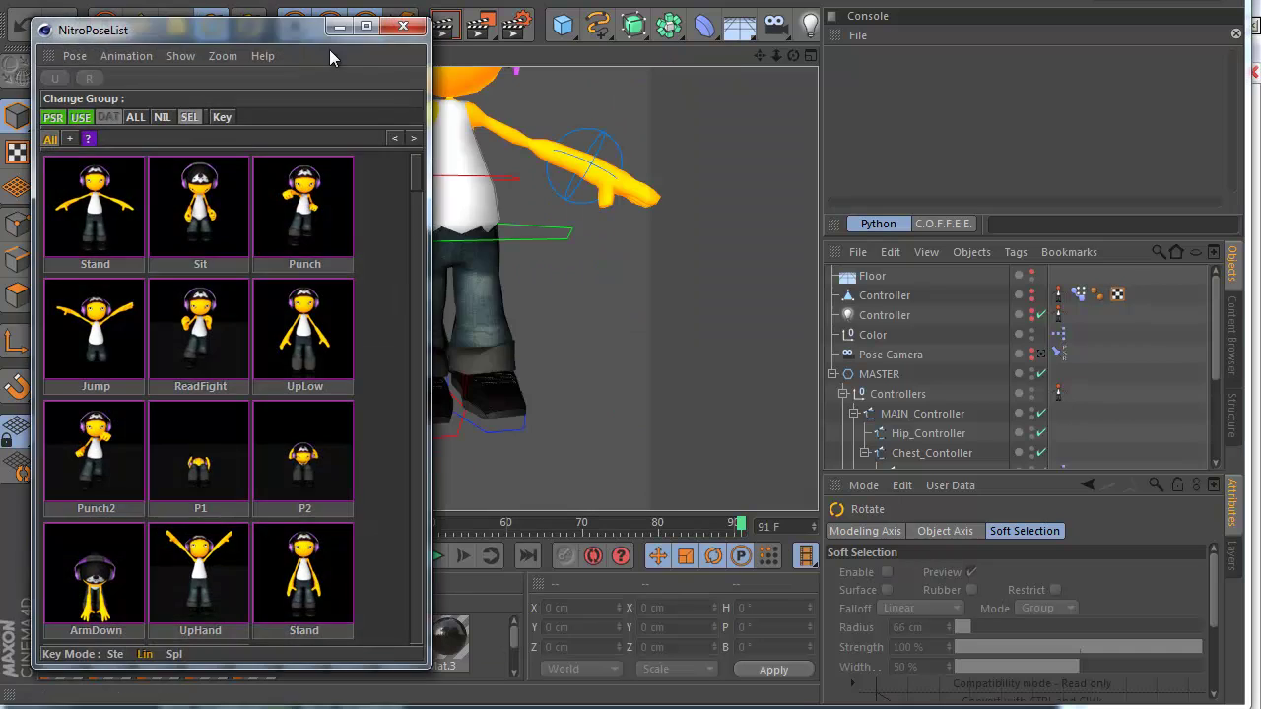
left_click(403, 25)
scroll(456, 240, "up", 3)
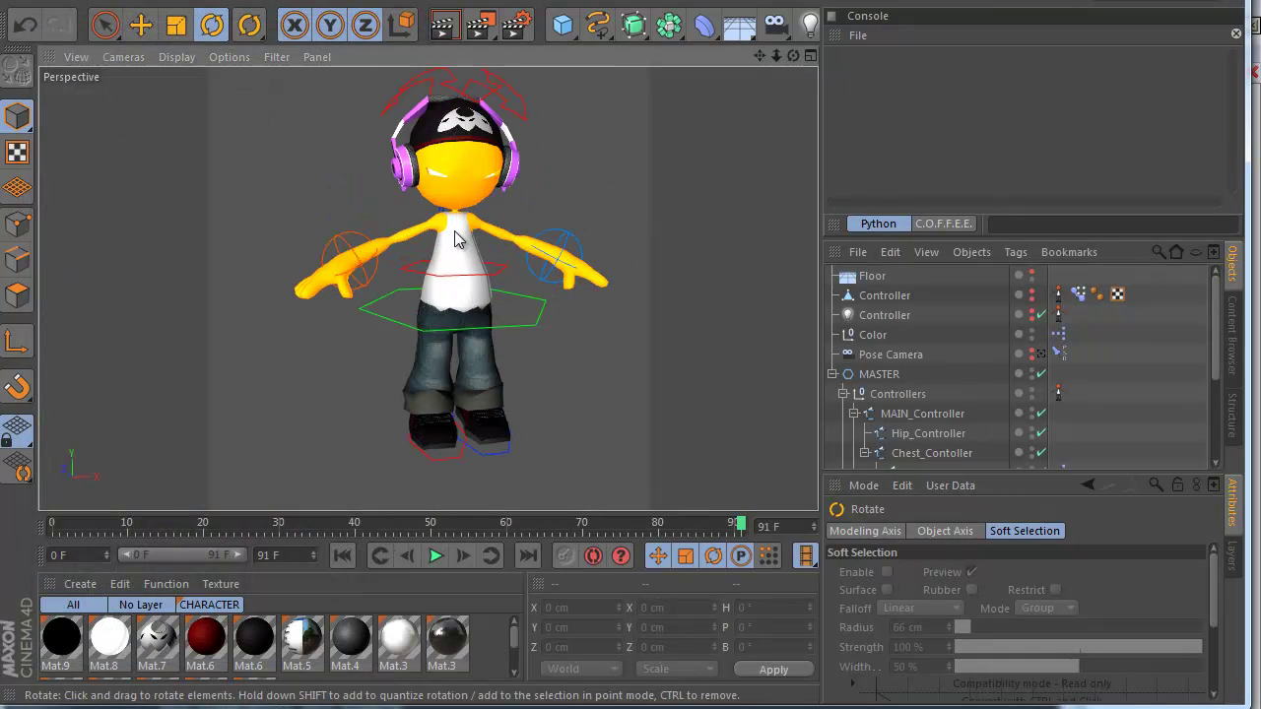
left_click(714, 2)
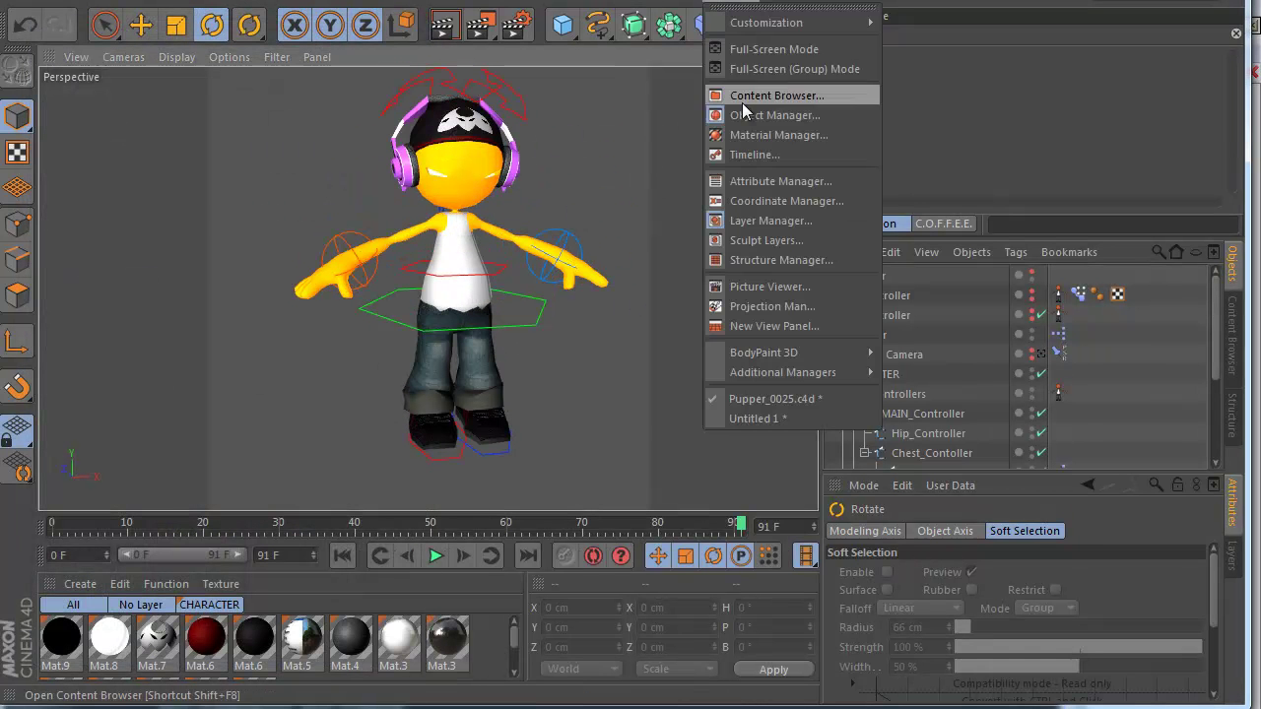
left_click(754, 155)
left_click(908, 110)
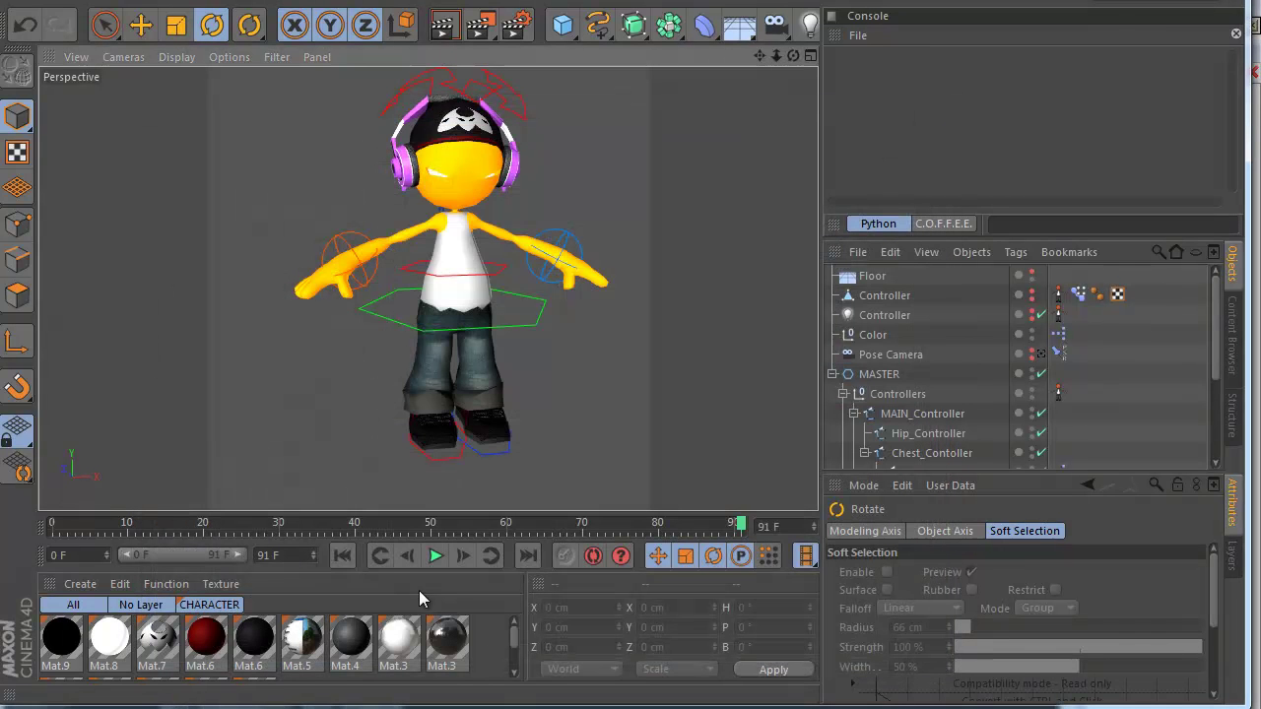
Play back the generated animation in the viewport, stop it and return to frame 0.
left_click(434, 555)
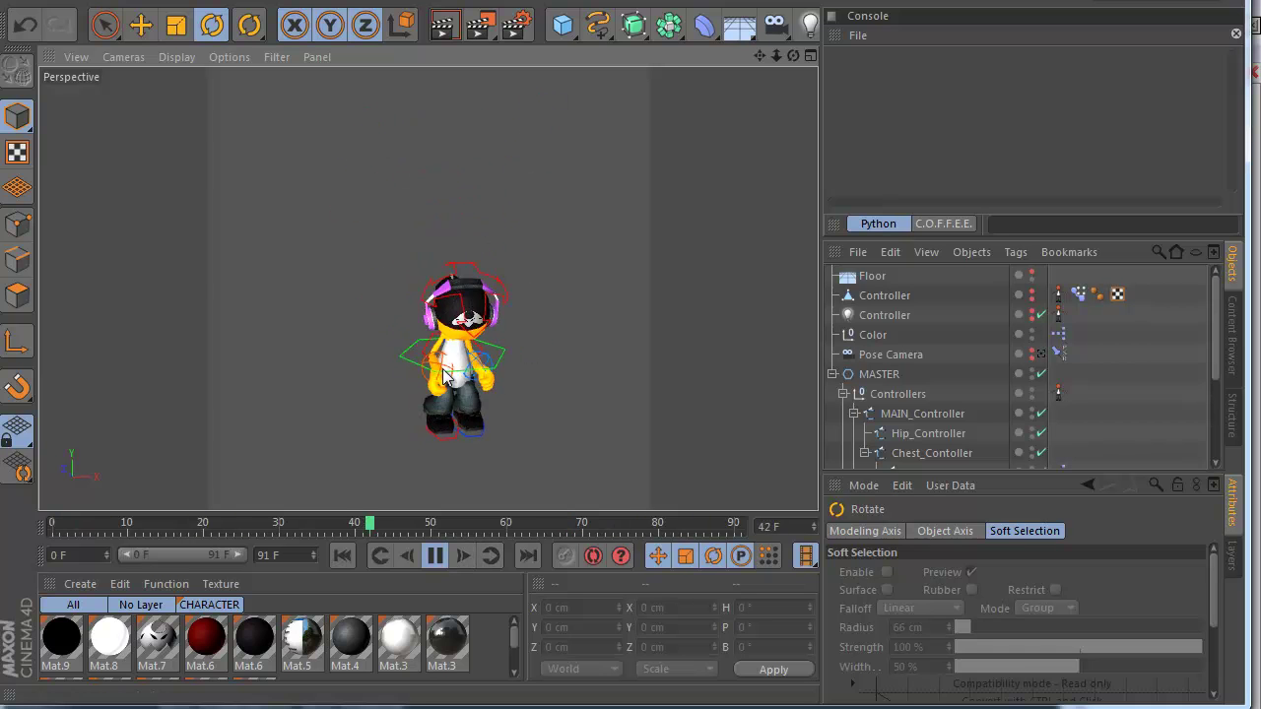
left_click(437, 556)
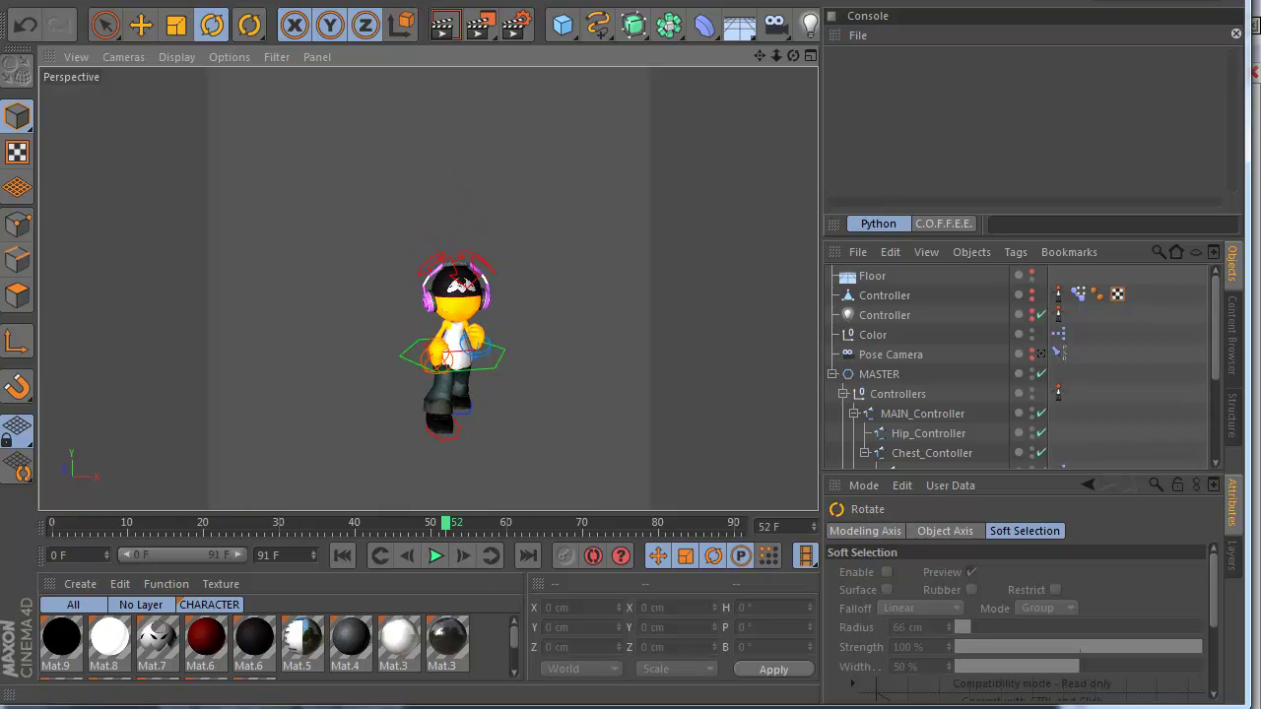
left_click(435, 555)
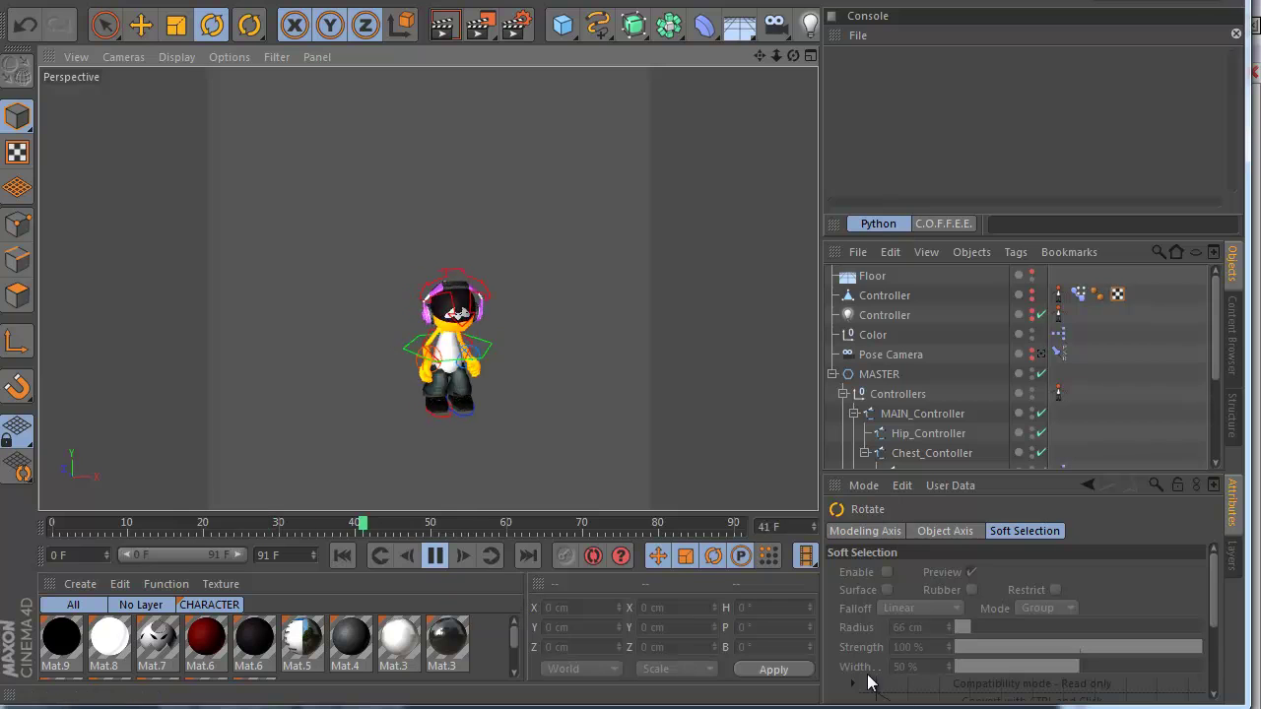
left_click(435, 556)
key("shift+f")
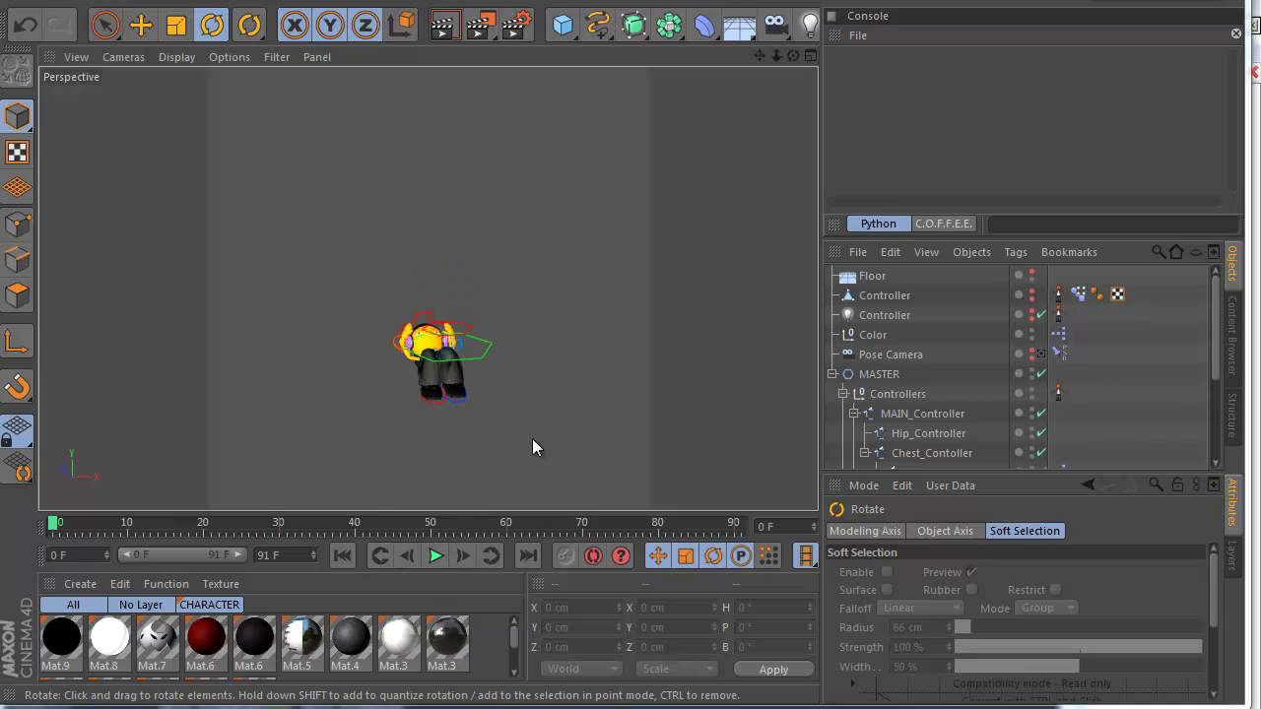
Select the NitroPose tag on the Controllers object and enlarge the attributes area to examine its memory, import and export settings.
left_click(1058, 392)
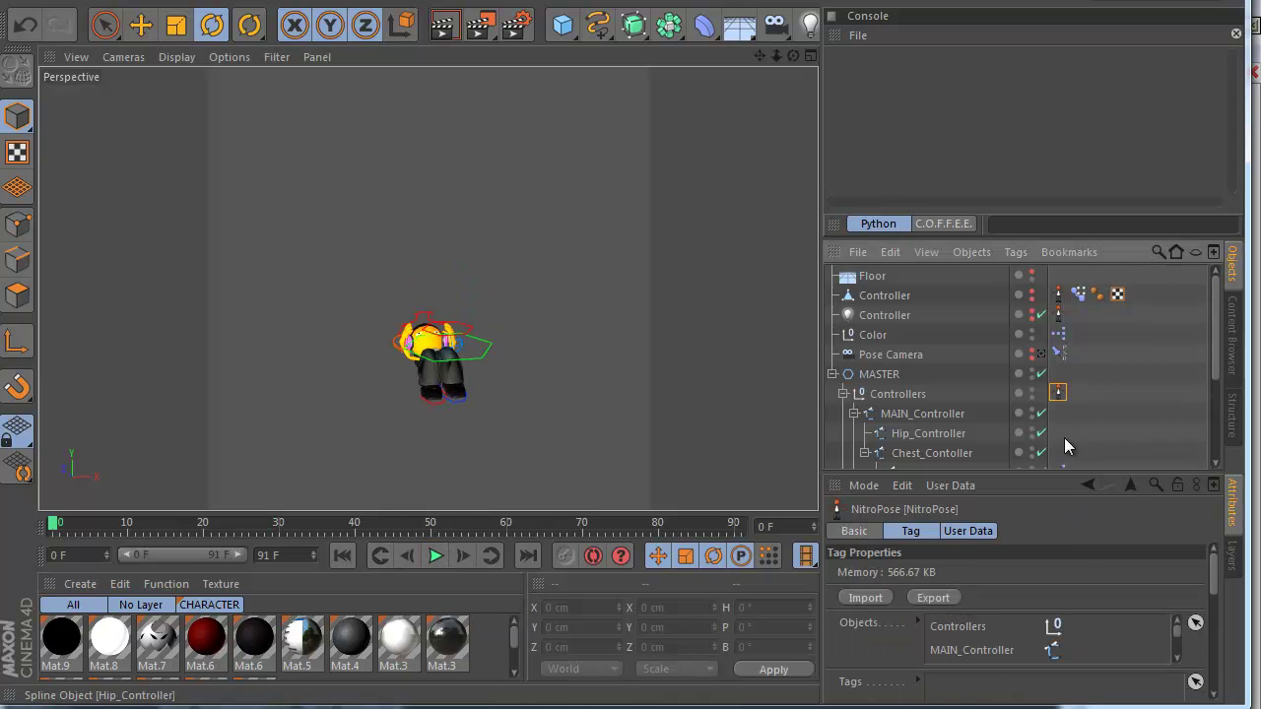
left_click_drag(1024, 477, 1028, 407)
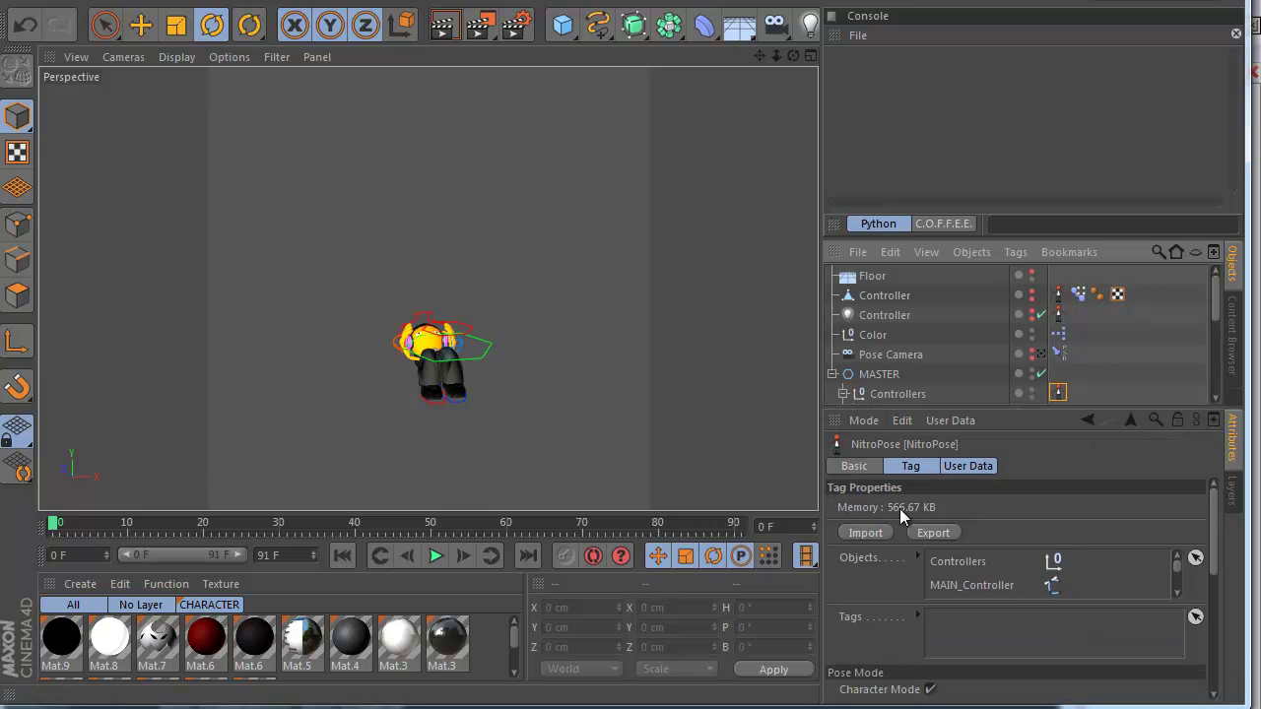
left_click(1058, 372)
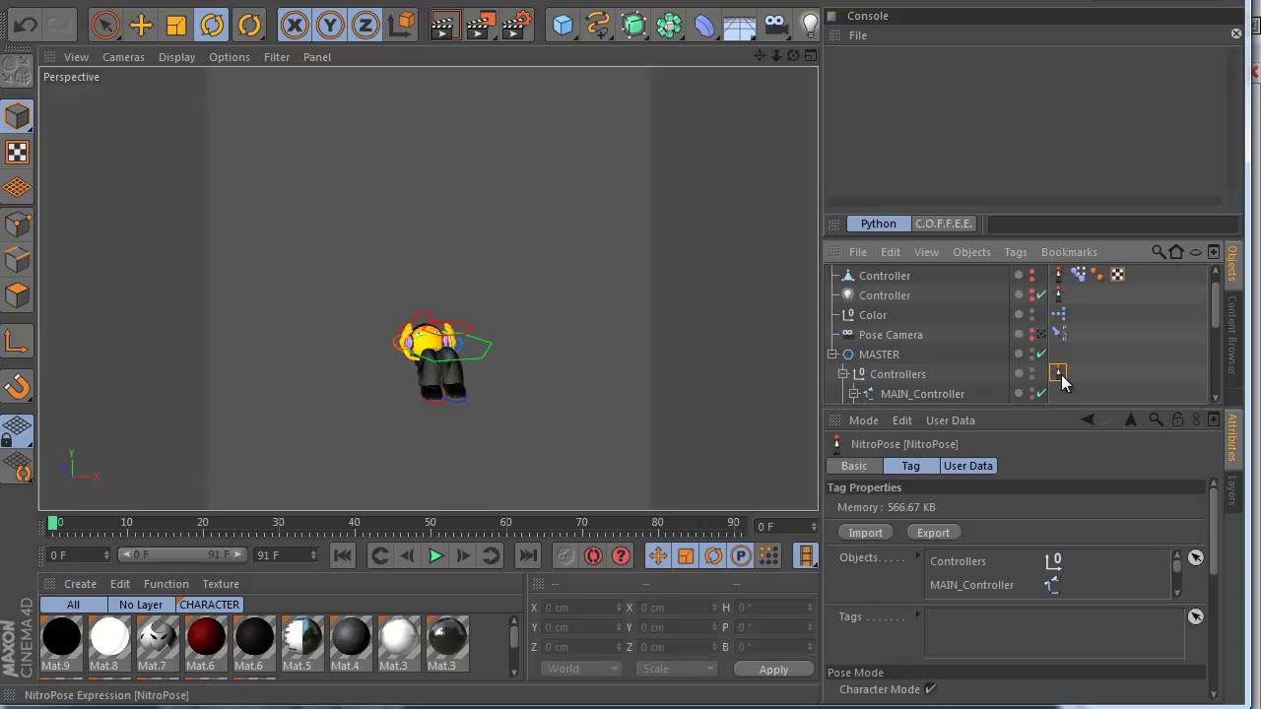
left_click(912, 532)
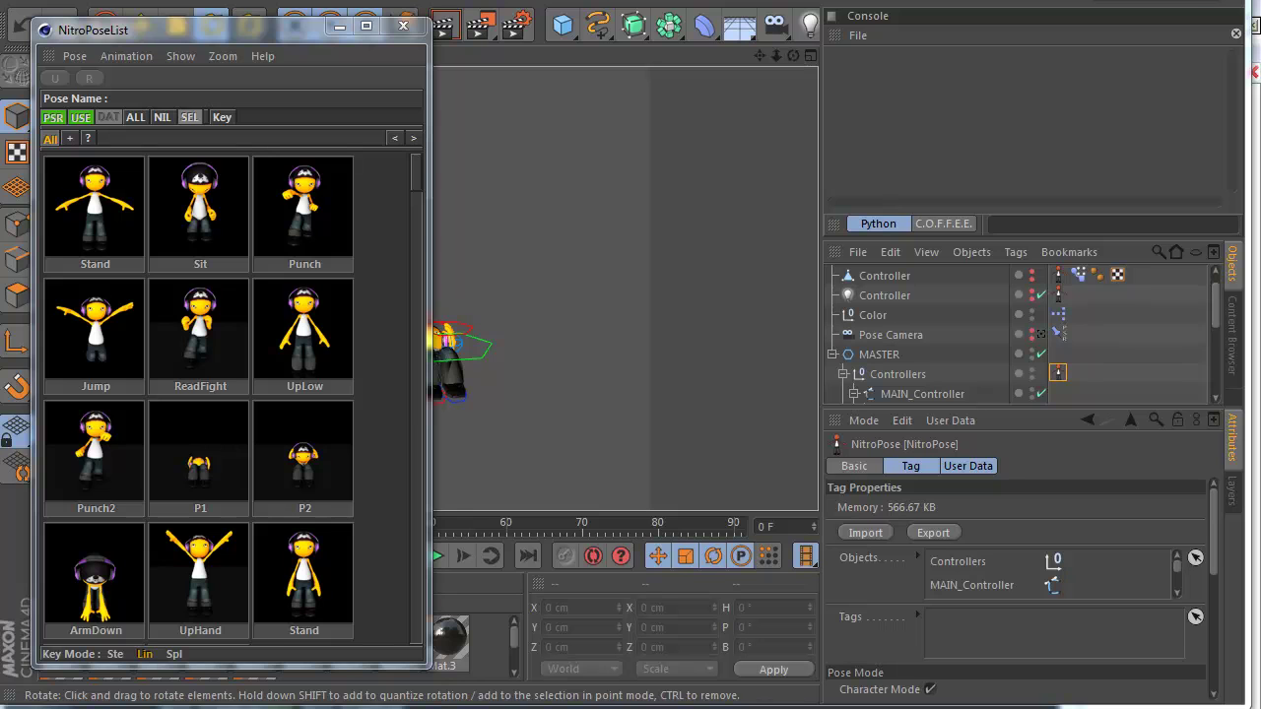
Dock the reopened NitroPoseList window beside the viewport and narrow it to two columns of poses.
left_click_drag(158, 37, 197, 55)
left_click_drag(755, 55, 631, 432)
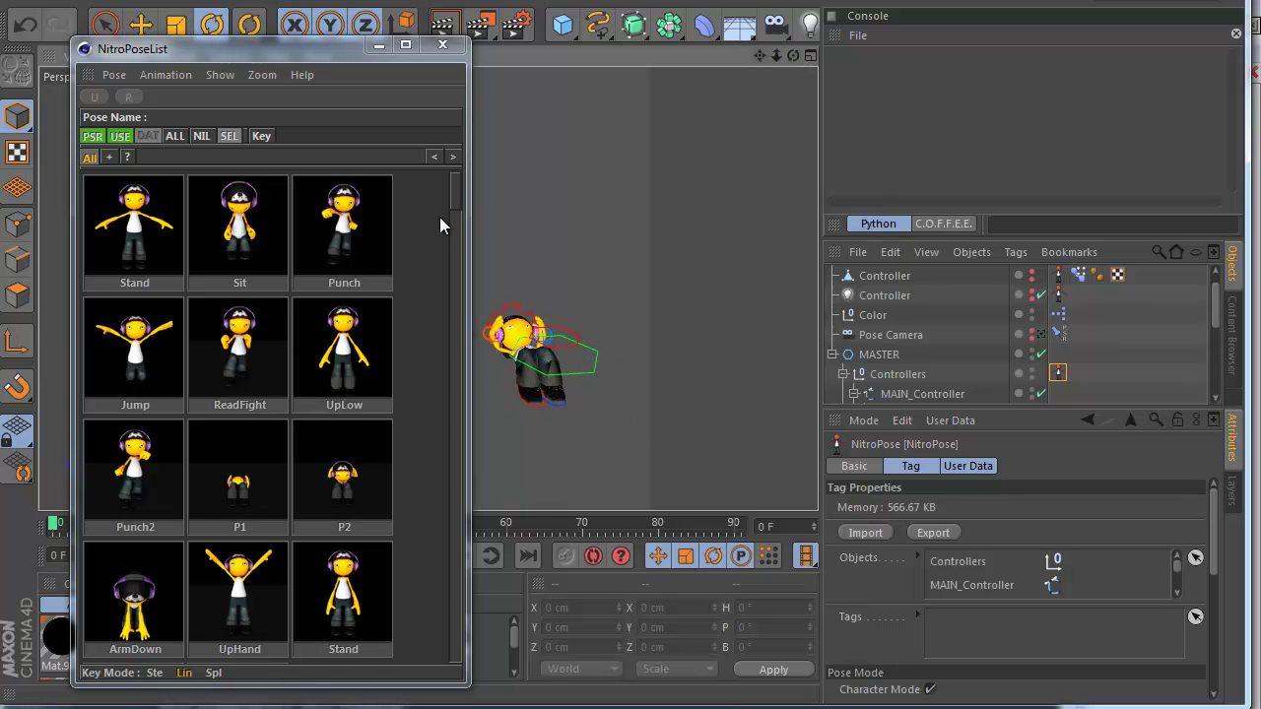
left_click_drag(88, 74, 22, 87)
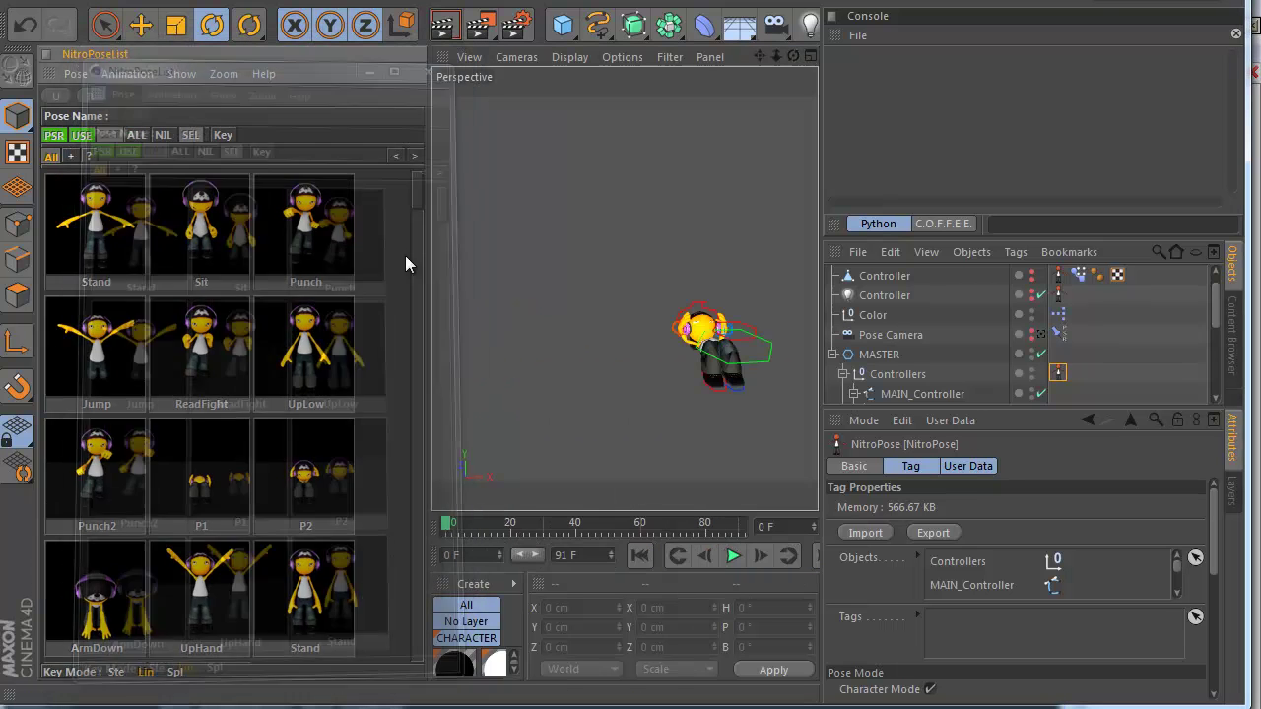
left_click_drag(430, 258, 346, 258)
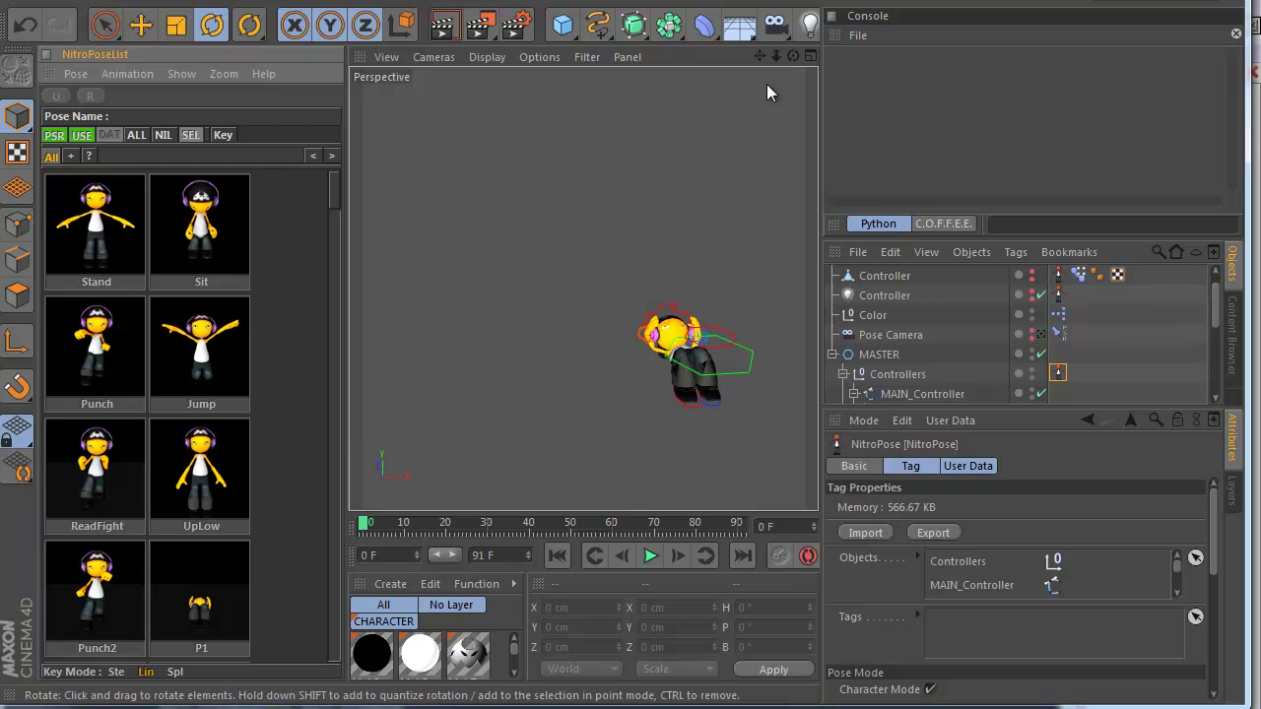
Apply the ReadFight pose to the character from the pose list.
left_click_drag(759, 56, 632, 432)
right_click_drag(632, 432, 631, 432)
left_click_drag(793, 56, 630, 433)
key("ctrl+shift+z")
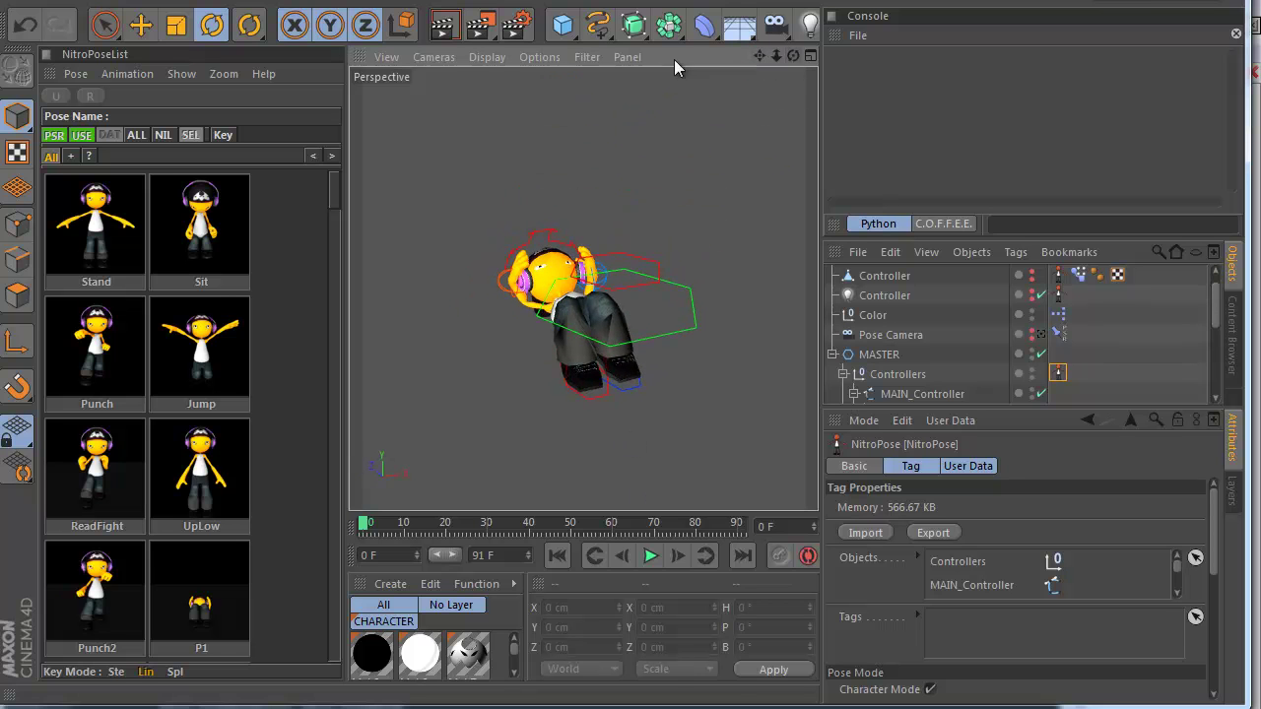
left_click(127, 74)
left_click(148, 96)
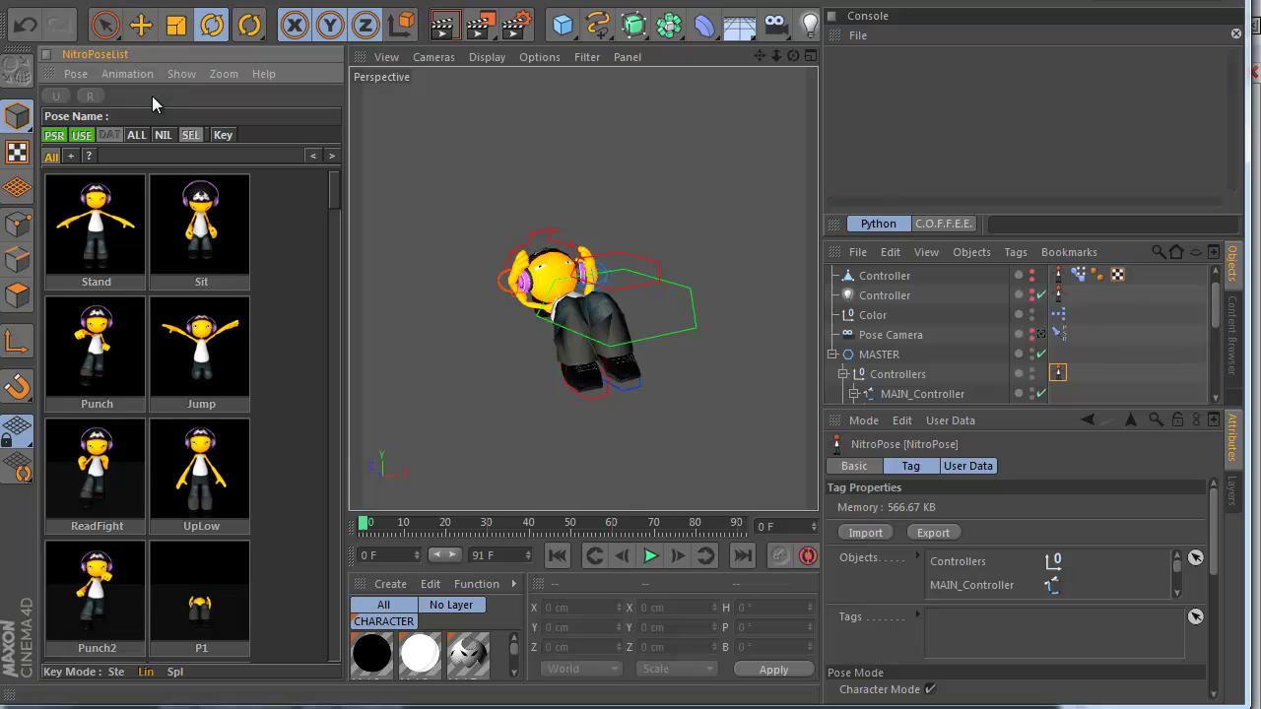
left_click(120, 471)
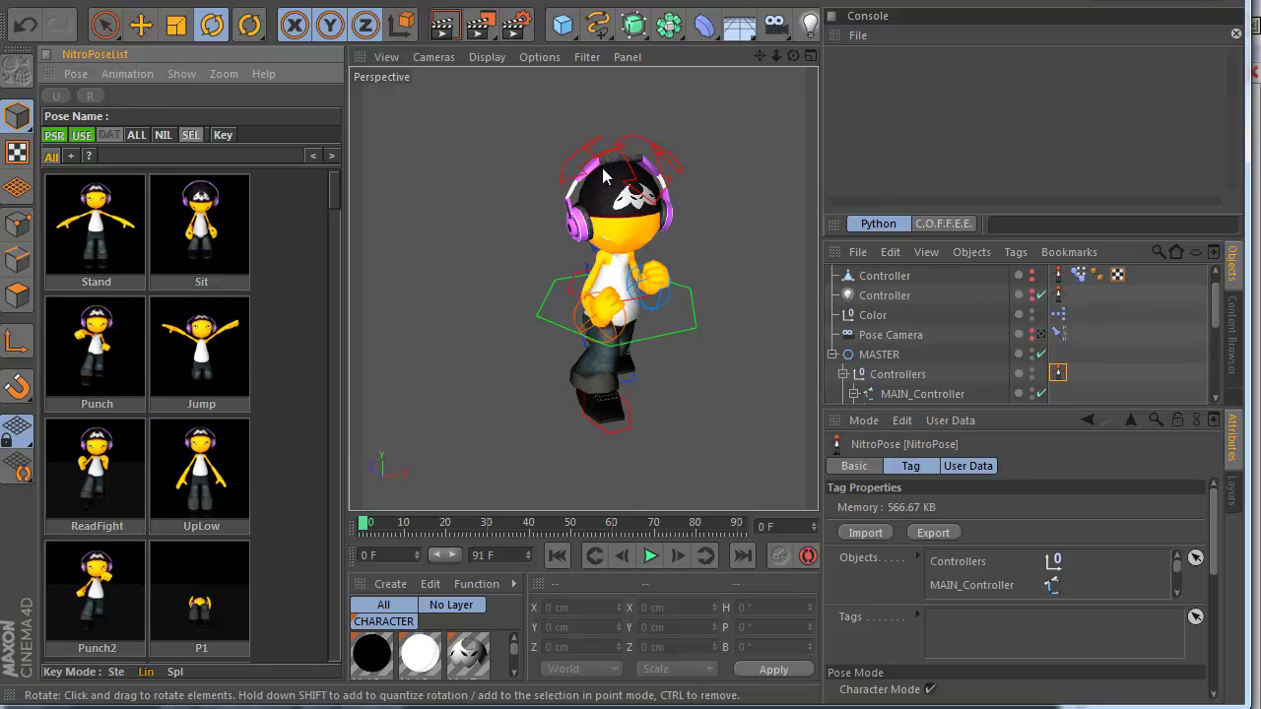
Apply the Punch2 pose to the character.
left_click_drag(776, 56, 630, 426)
left_click_drag(777, 57, 630, 313)
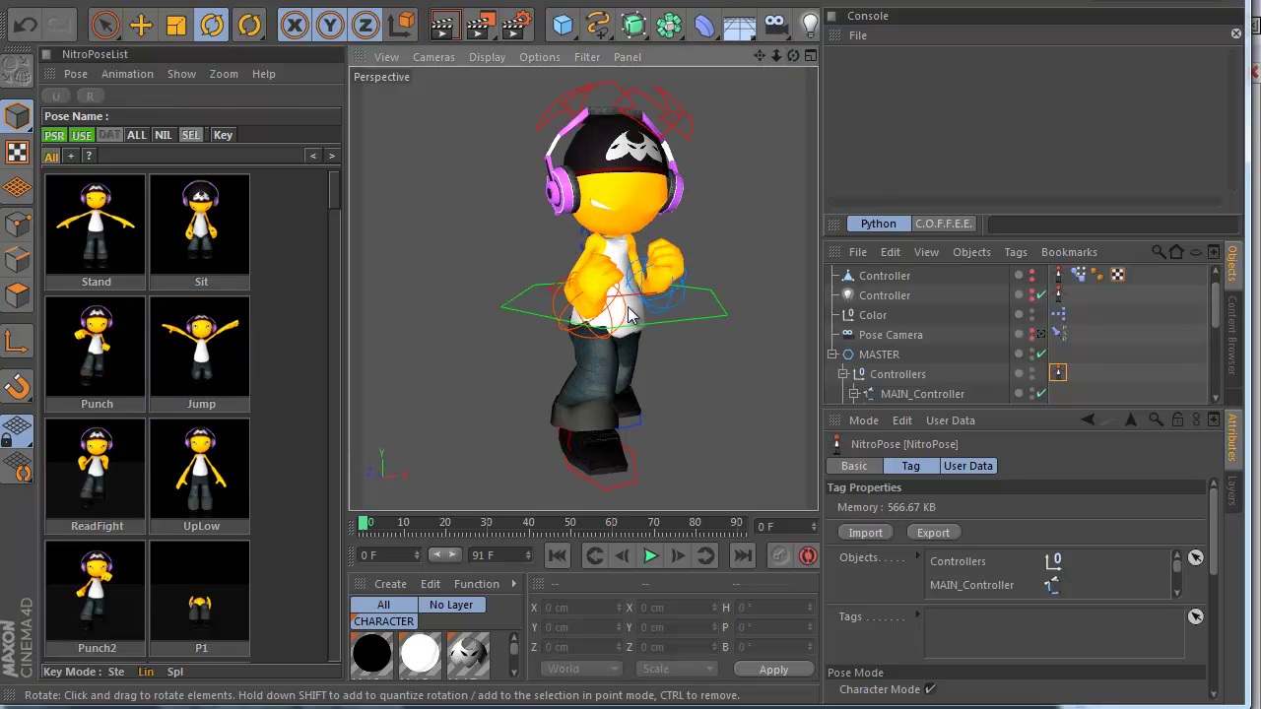
left_click(127, 587)
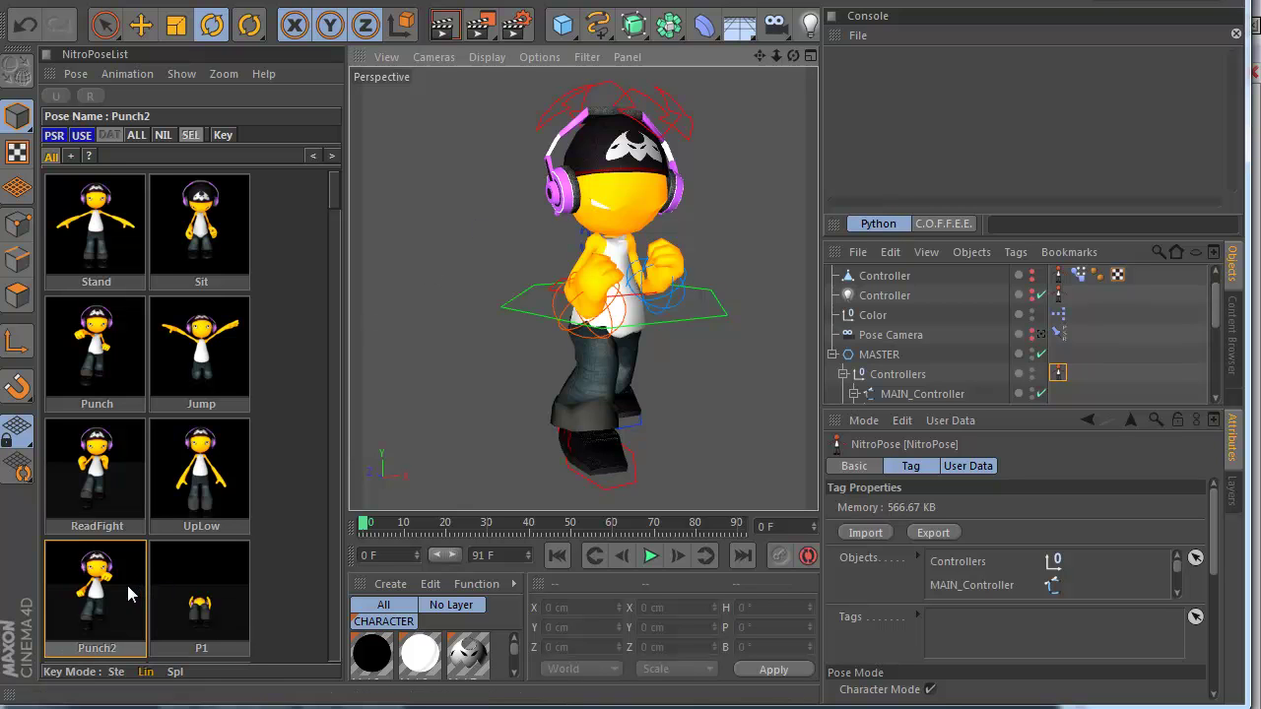
left_click(86, 606)
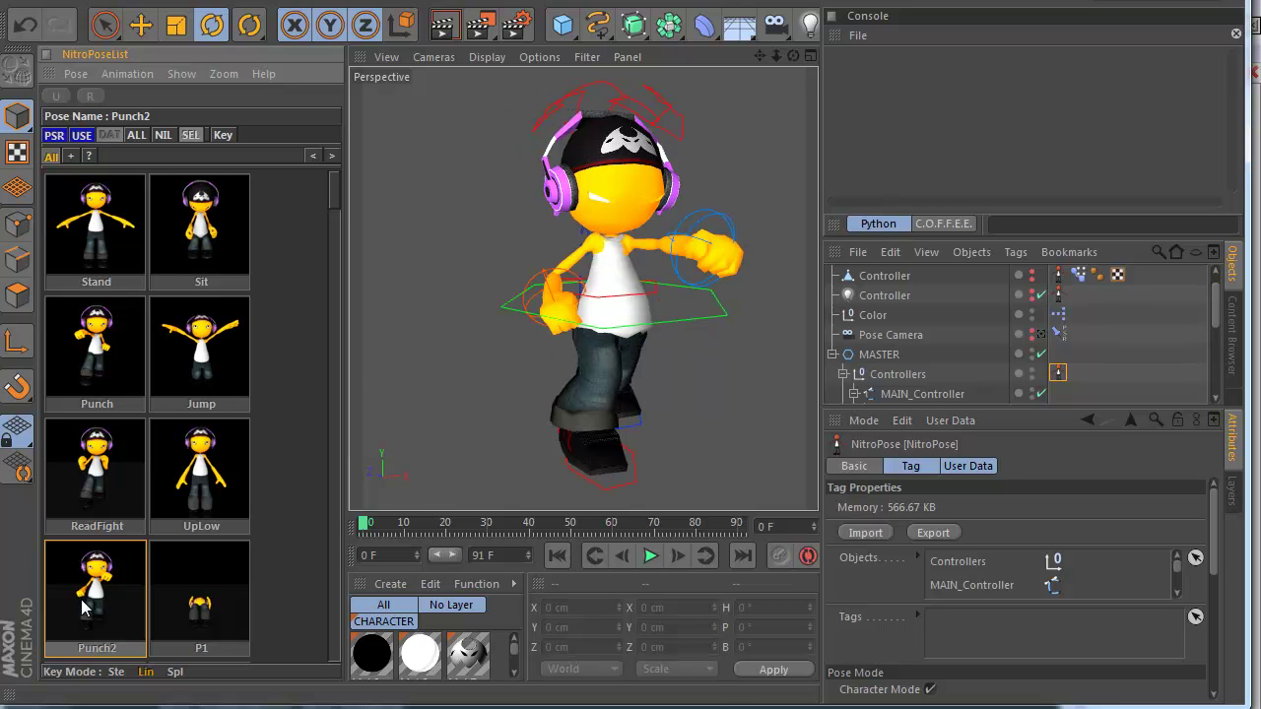
left_click(84, 608)
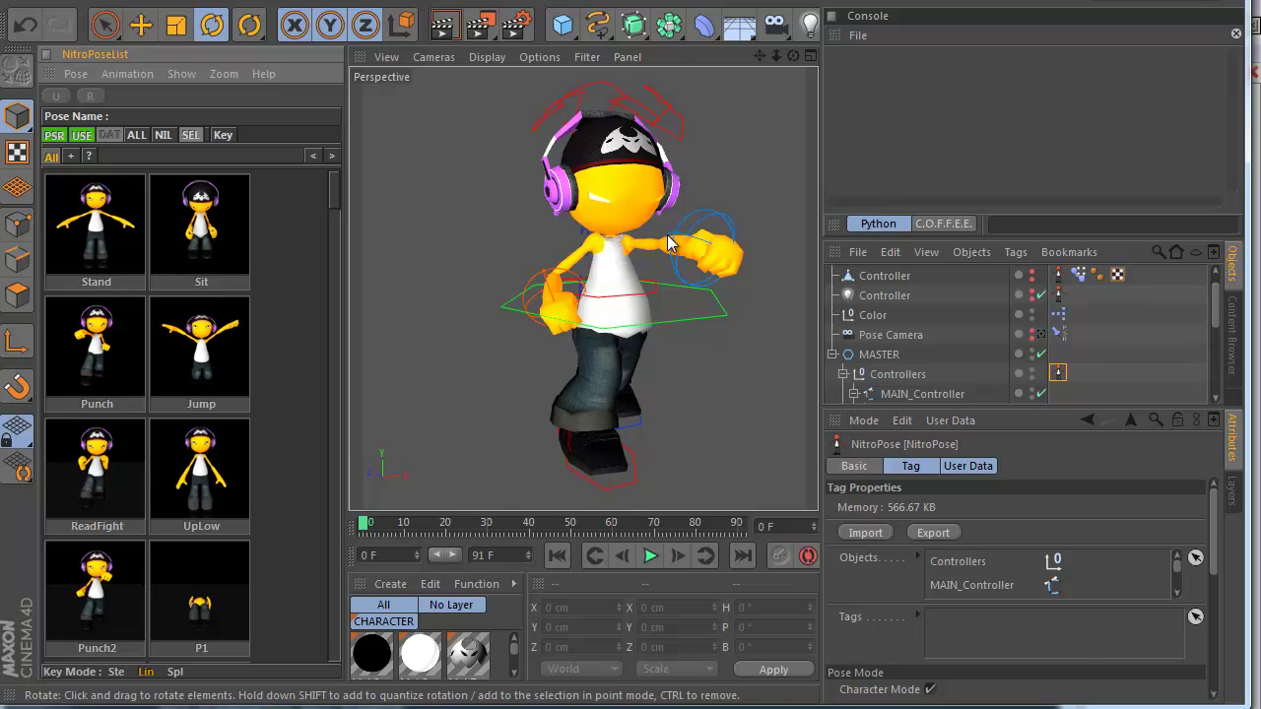
Select the head controller and rotate it to tilt the character's head.
left_click(636, 117)
left_click_drag(754, 59, 623, 433)
left_click_drag(793, 56, 630, 434)
left_click_drag(618, 193, 630, 206)
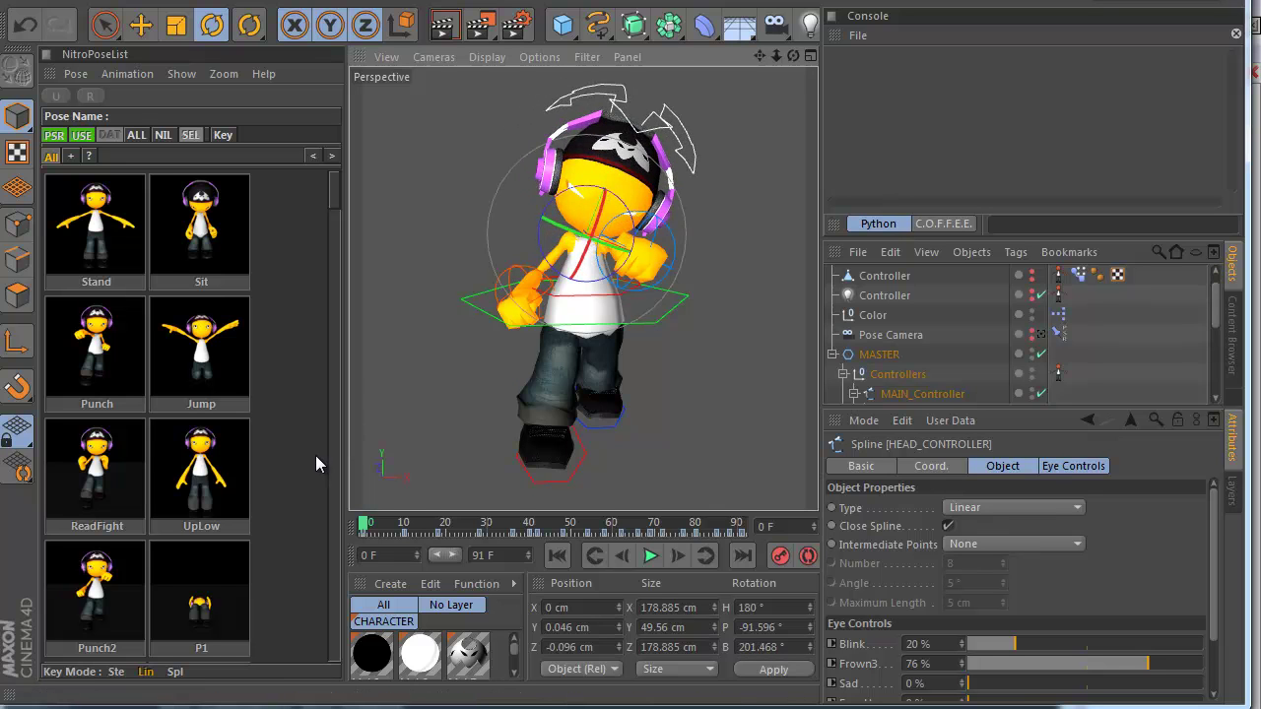
Update the stored Punch2 pose with the character's current pose.
left_click(106, 606)
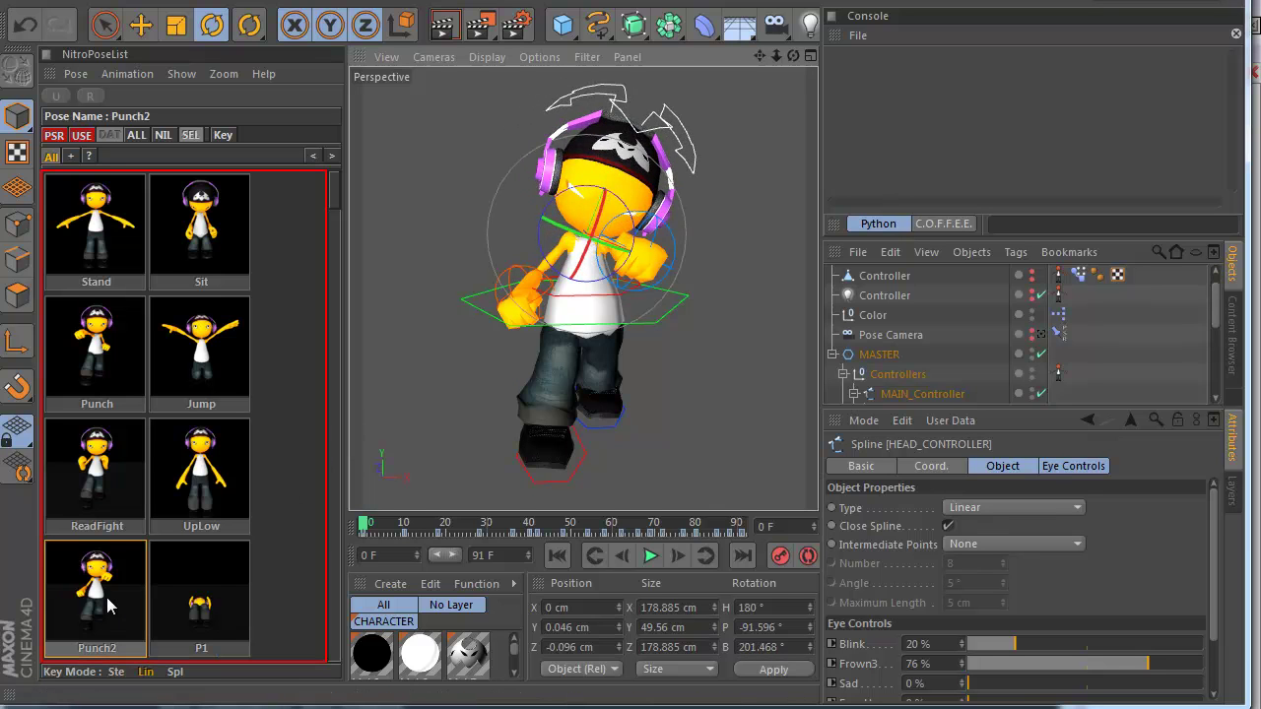
left_click(106, 597)
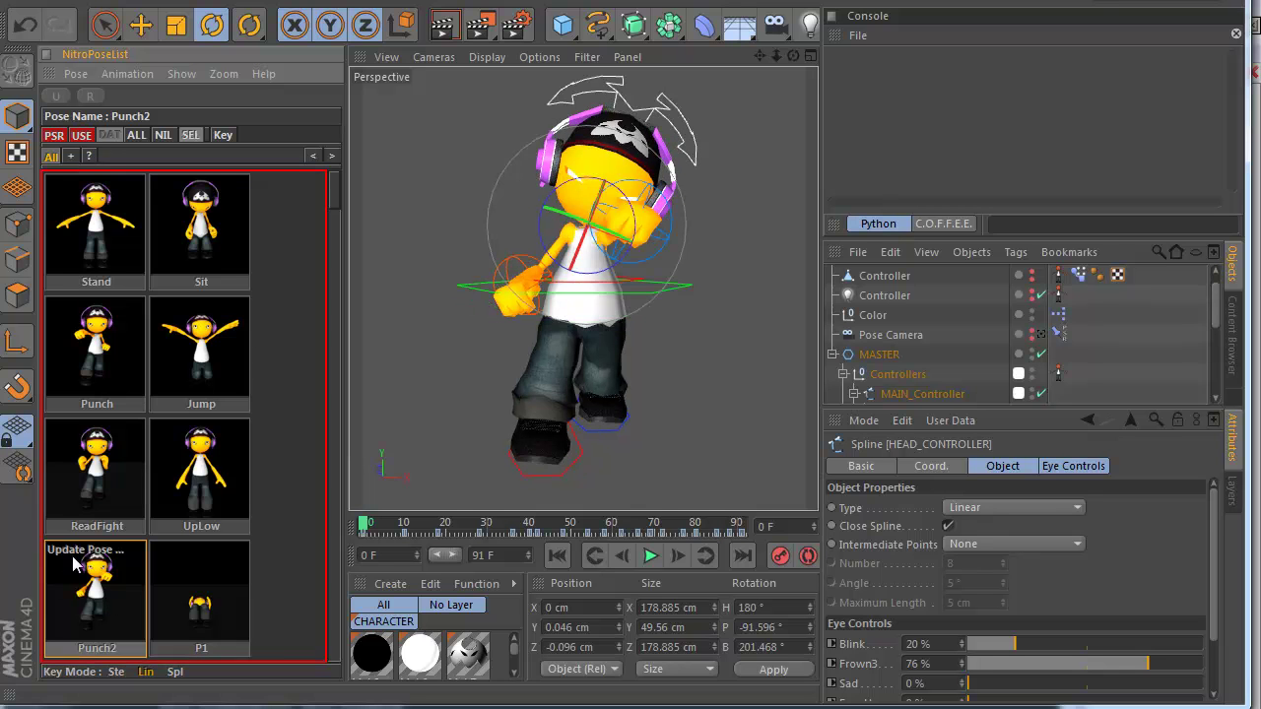
left_click(106, 563)
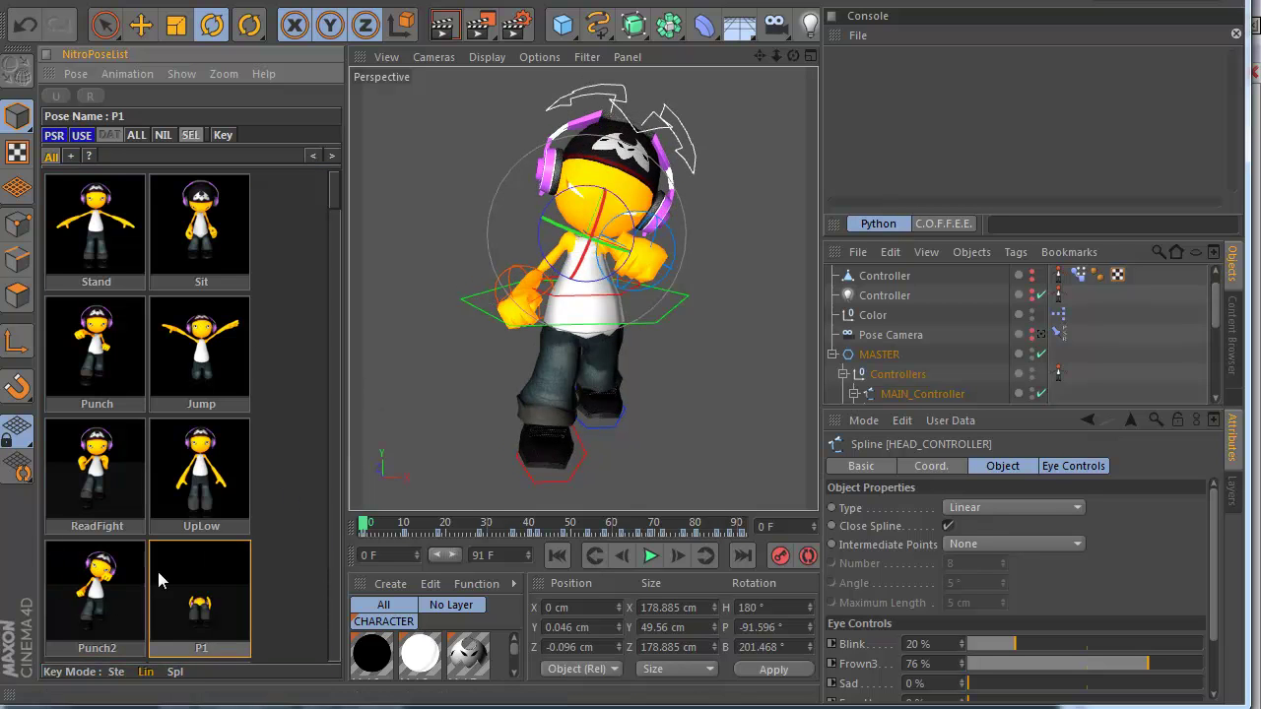
Mirror the Punch2 pose on the whole character and flip it back to its original side.
left_click(114, 581, "shift")
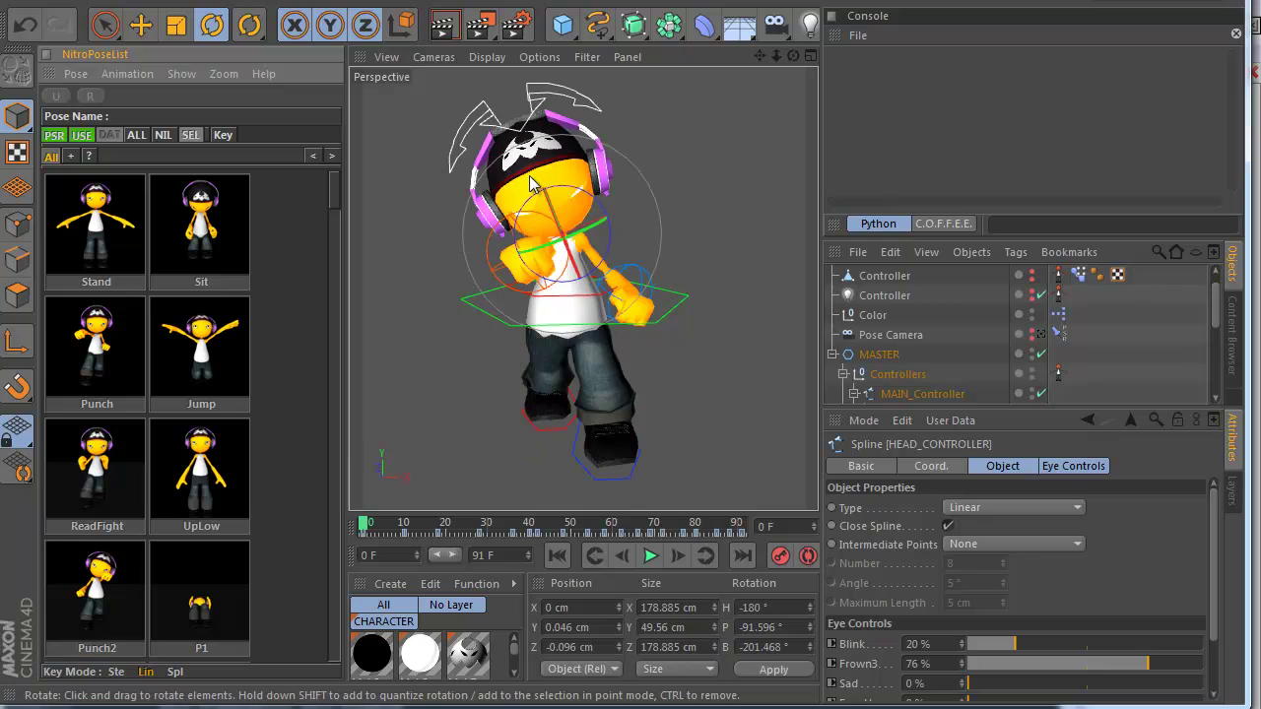
left_click(108, 577, "shift")
left_click(108, 577, "shift")
left_click(108, 577, "shift")
Select the left and right leg controllers together and apply the mirrored Punch2 pose to them only.
left_click_drag(792, 56, 511, 466)
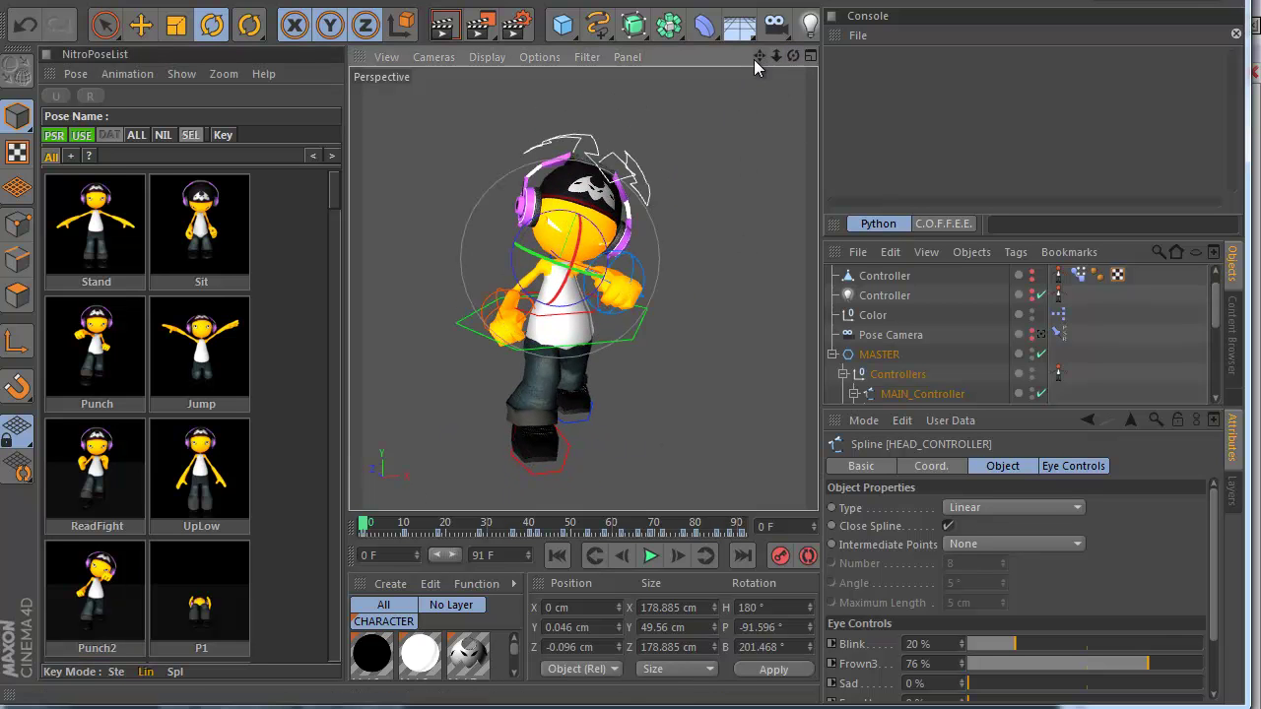
left_click_drag(757, 57, 751, 114)
left_click(588, 421)
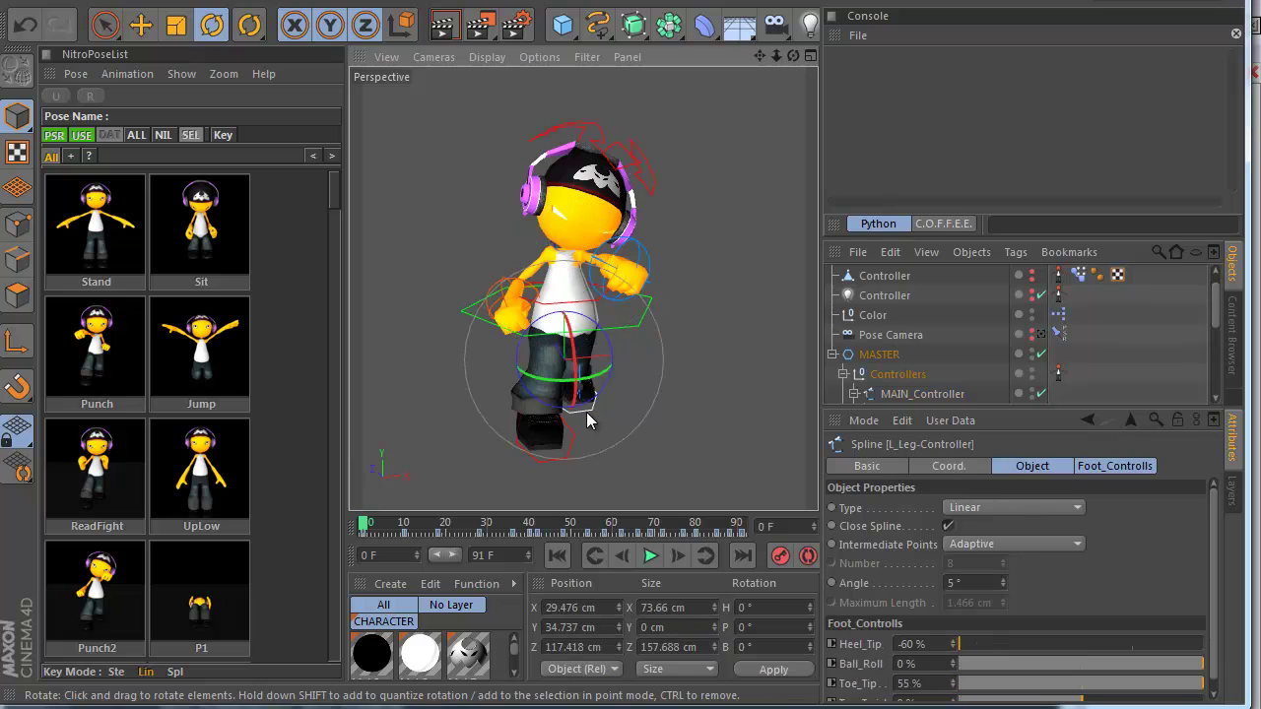
left_click(560, 428, "shift")
left_click(568, 442)
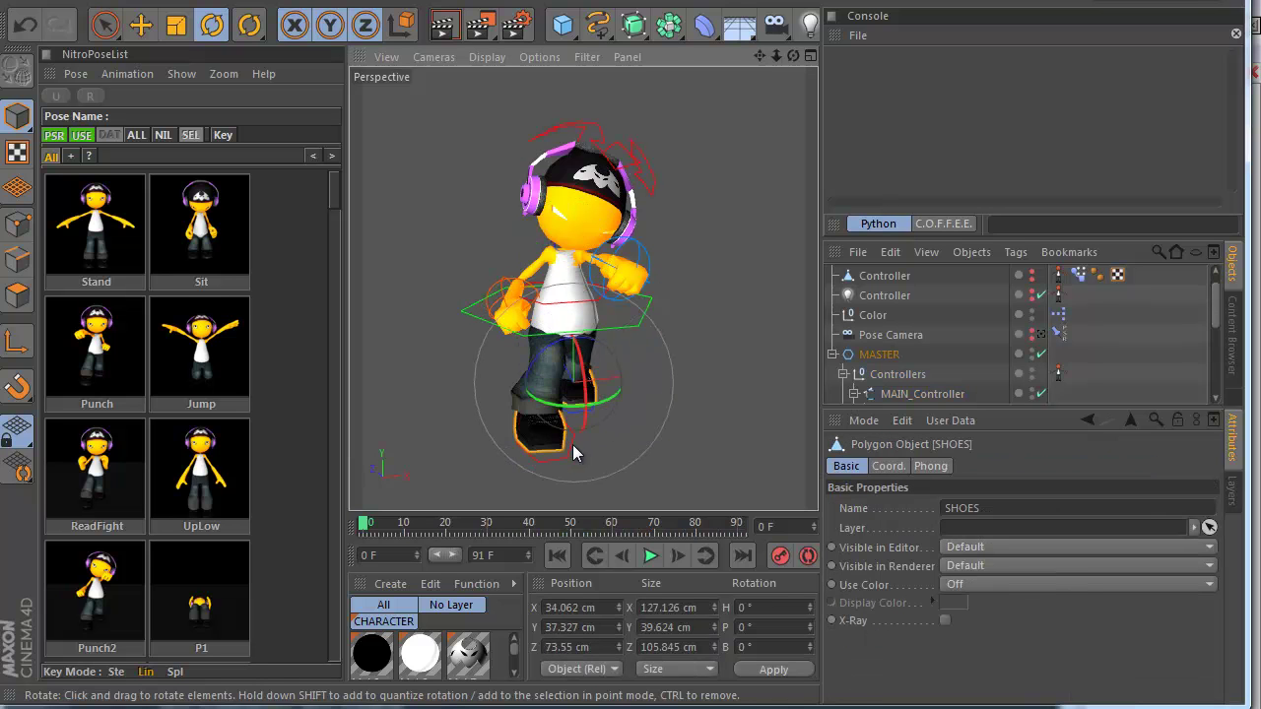
left_click(572, 443)
left_click(589, 411, "shift")
left_click(105, 614)
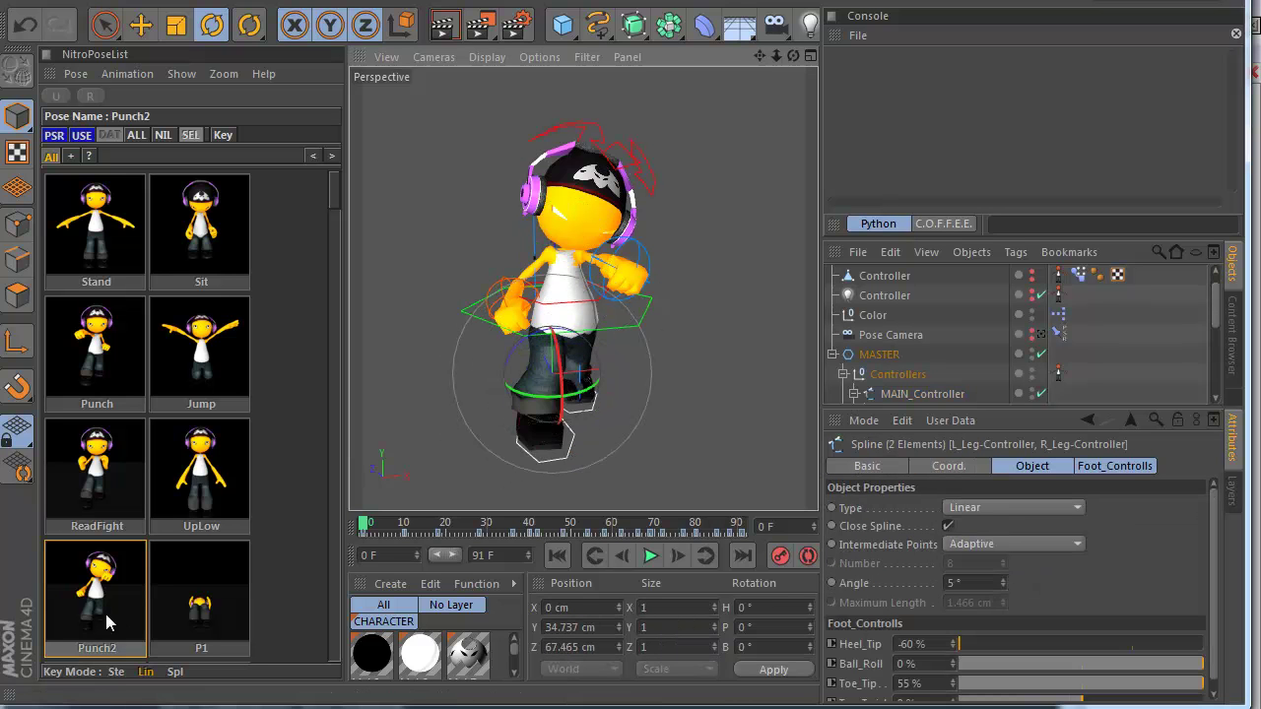
left_click(100, 598)
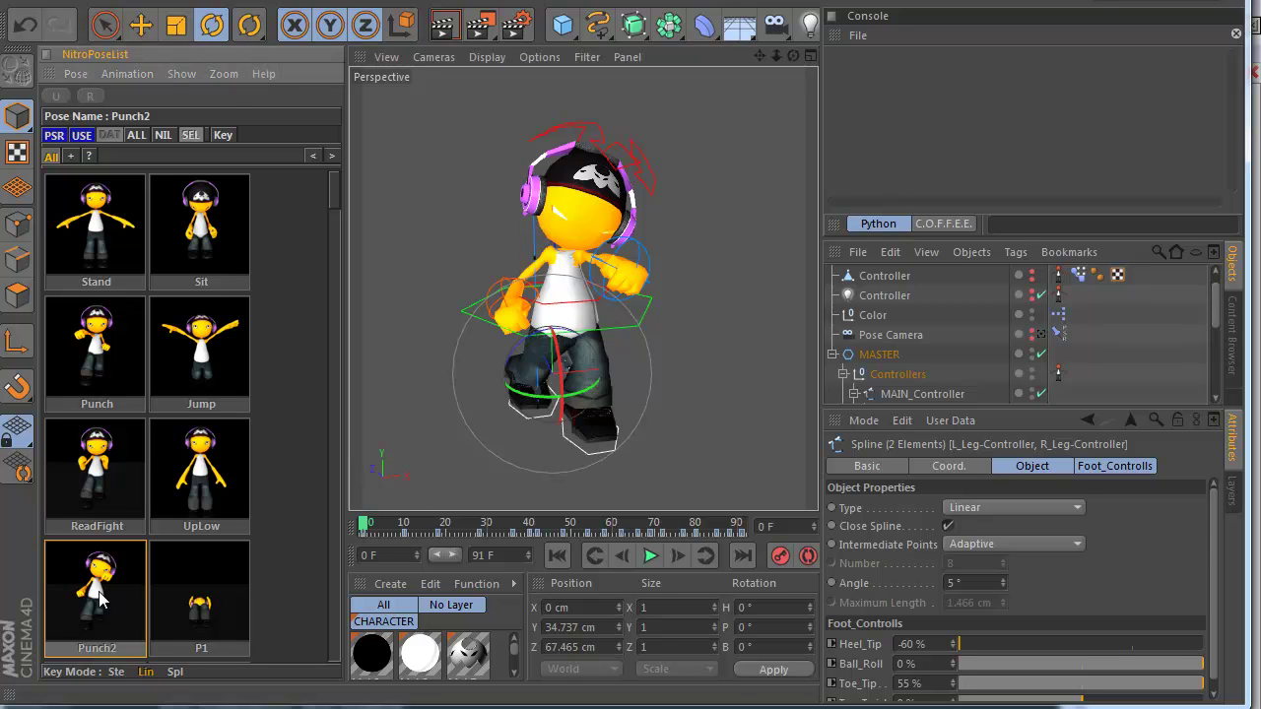
Apply the mirrored Punch2 pose to the right arm controller, and the Punch2 pose to the right leg controller alone.
left_click(674, 327)
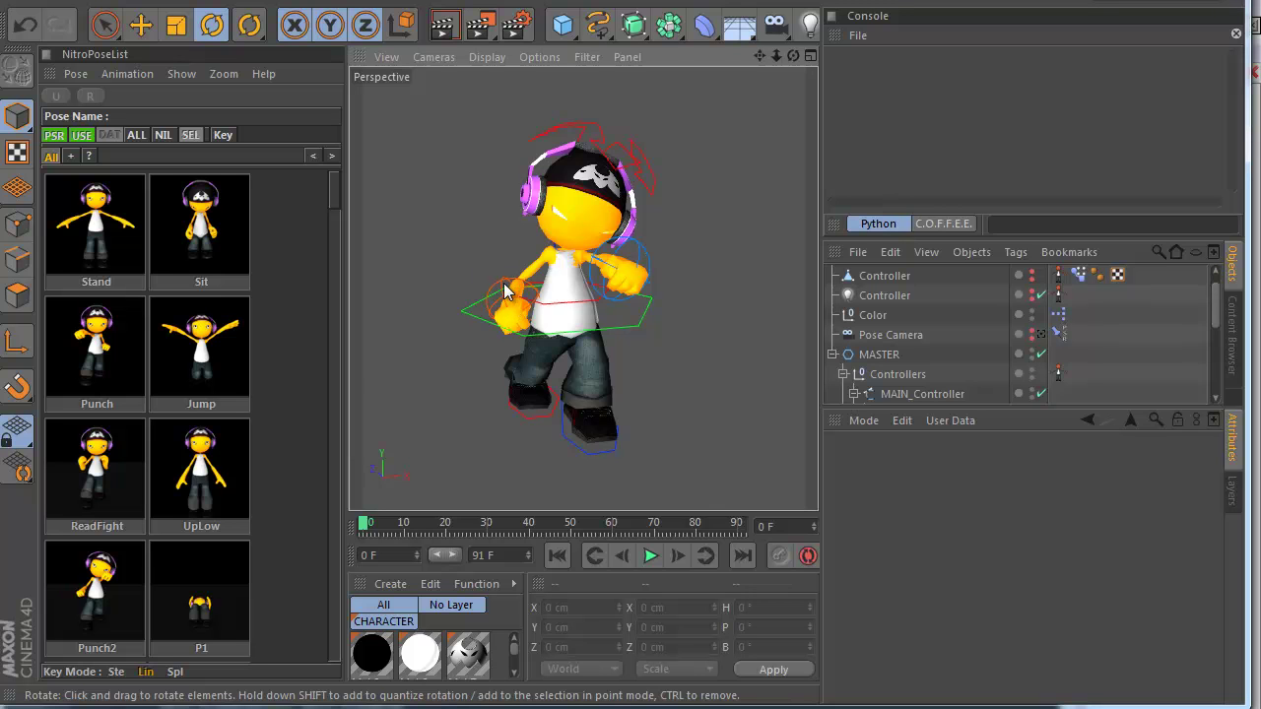
left_click(477, 312)
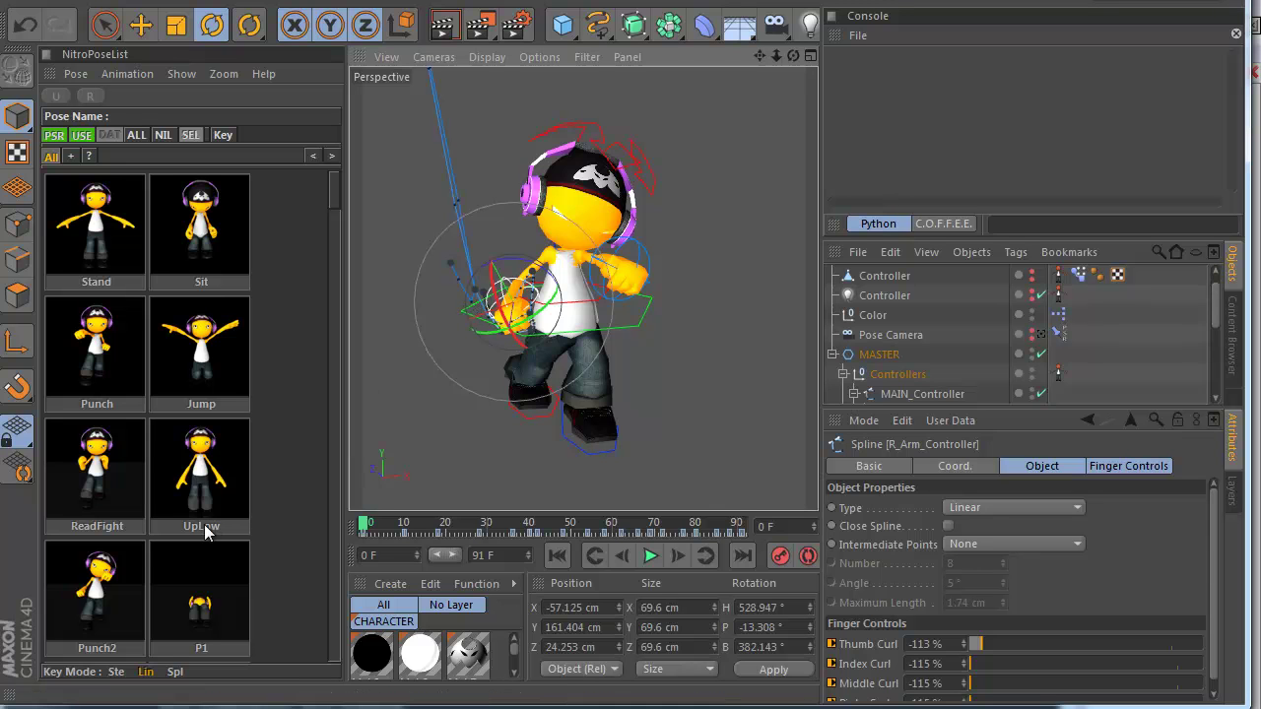
left_click(102, 603)
left_click_drag(793, 56, 655, 281)
left_click_drag(791, 57, 631, 432)
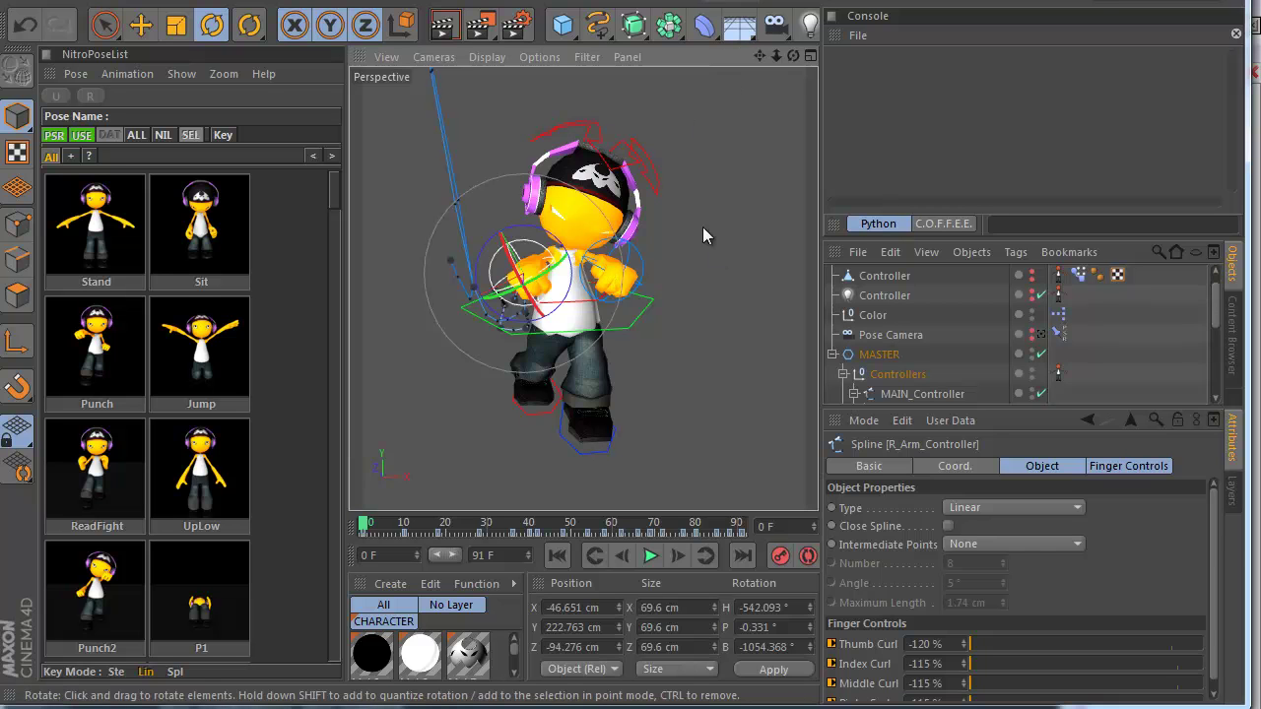
left_click(528, 419)
left_click(113, 589)
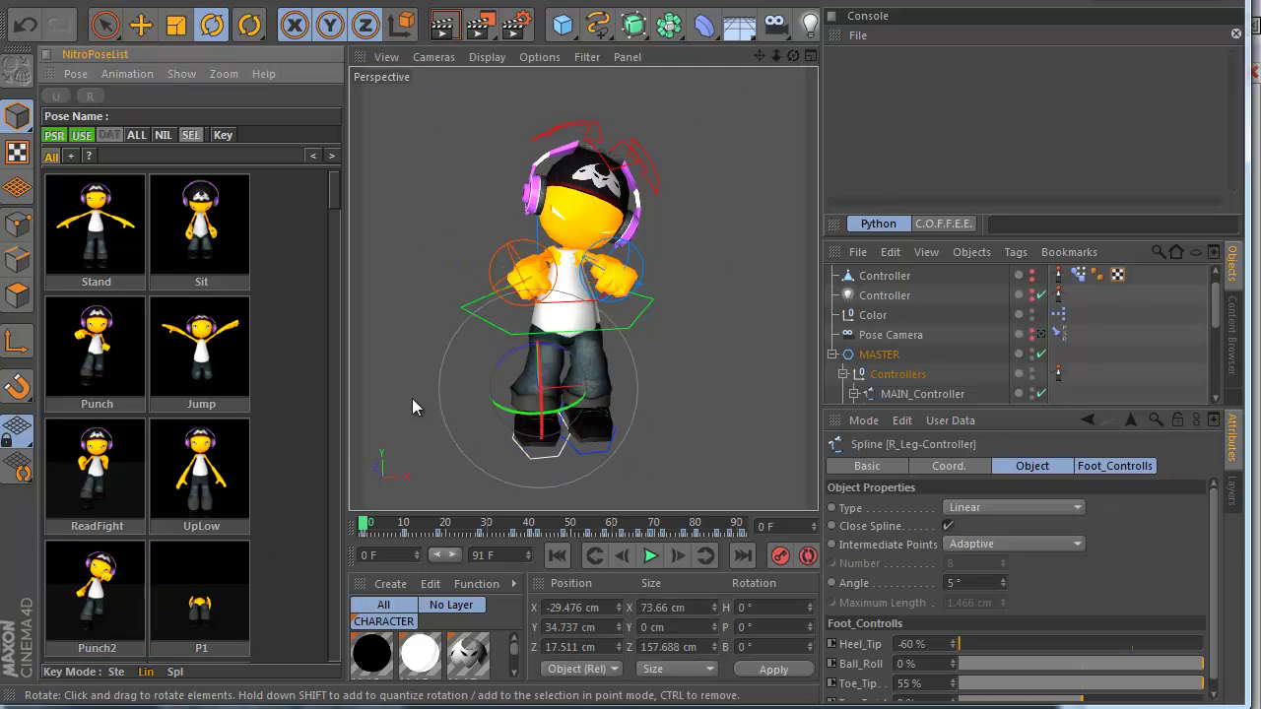
Store the character's current pose as a new pose after Kick at the end of the pose list.
left_click_drag(333, 199, 344, 377)
scroll(204, 426, "down", 5)
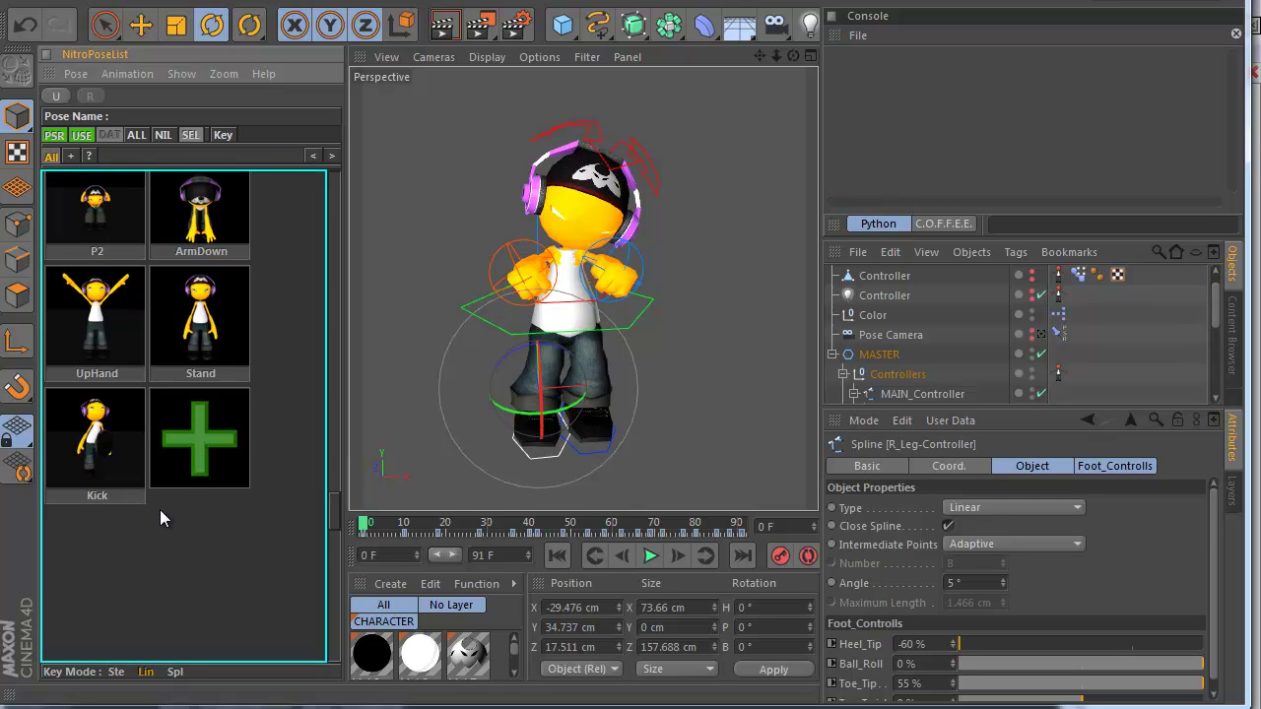
left_click(160, 509)
left_click(106, 461)
left_click(203, 434)
left_click(117, 448)
left_click(187, 440)
left_click(126, 352)
left_click(172, 431)
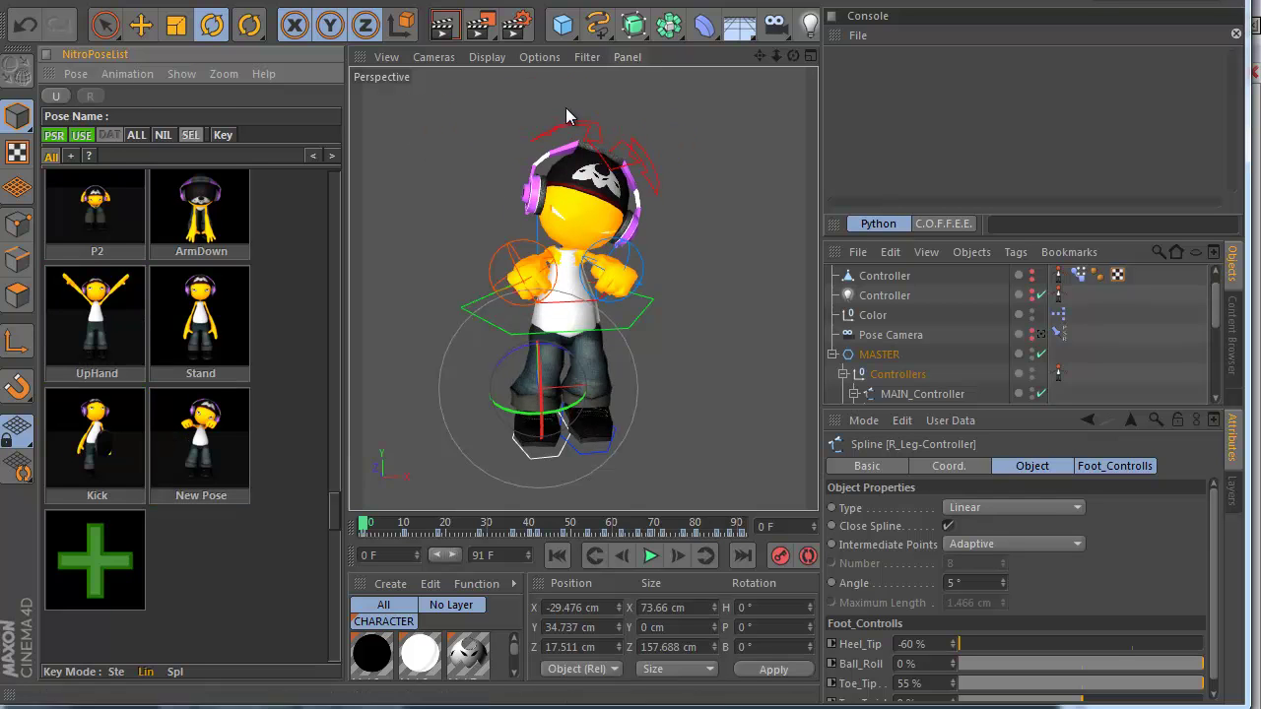
right_click_drag(594, 308, 563, 318, "alt")
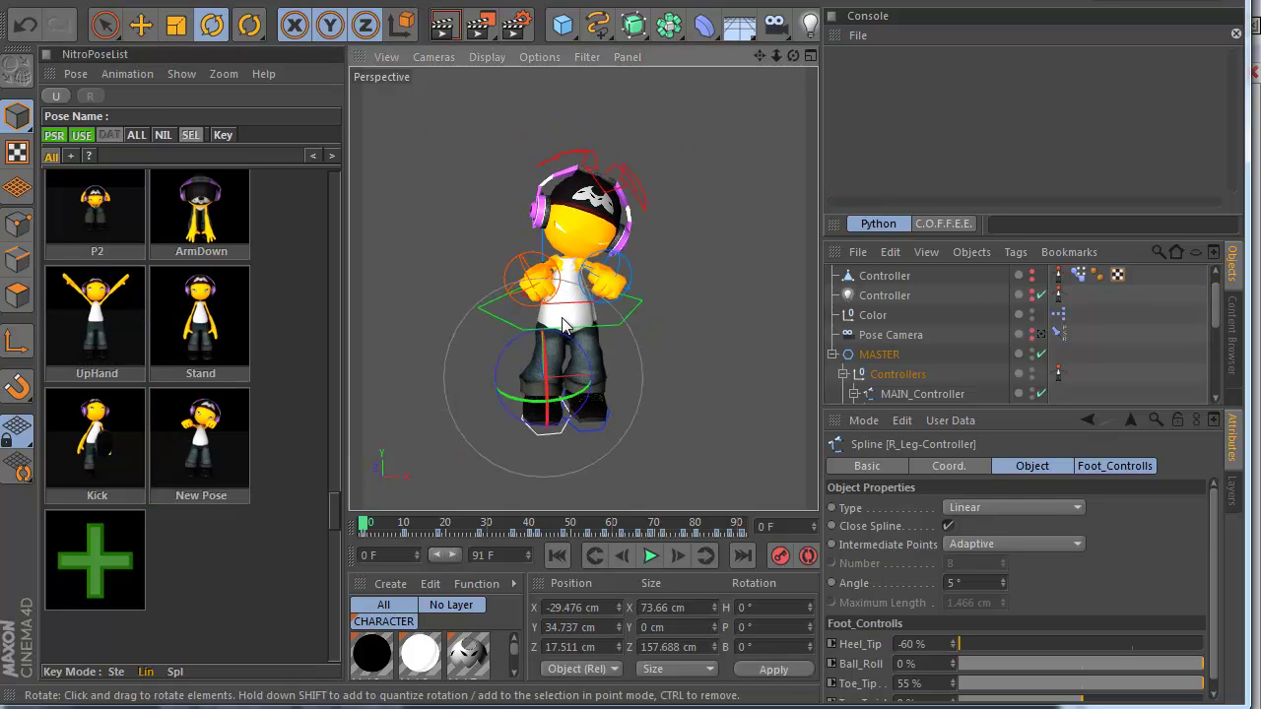
left_click(200, 226)
left_click(201, 222)
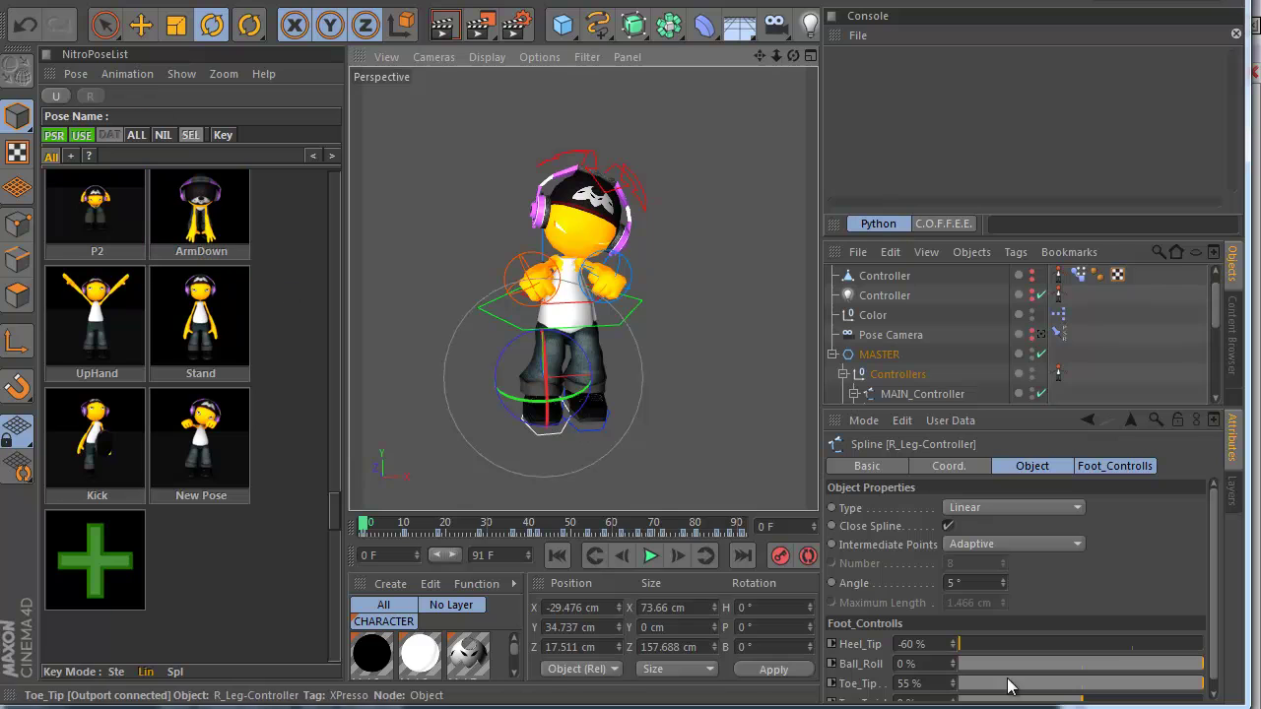
Select the NitroPose tag on the Controllers object and examine its Pose Render and Mirror settings.
left_click(1057, 372)
left_click_drag(1032, 407, 1042, 333)
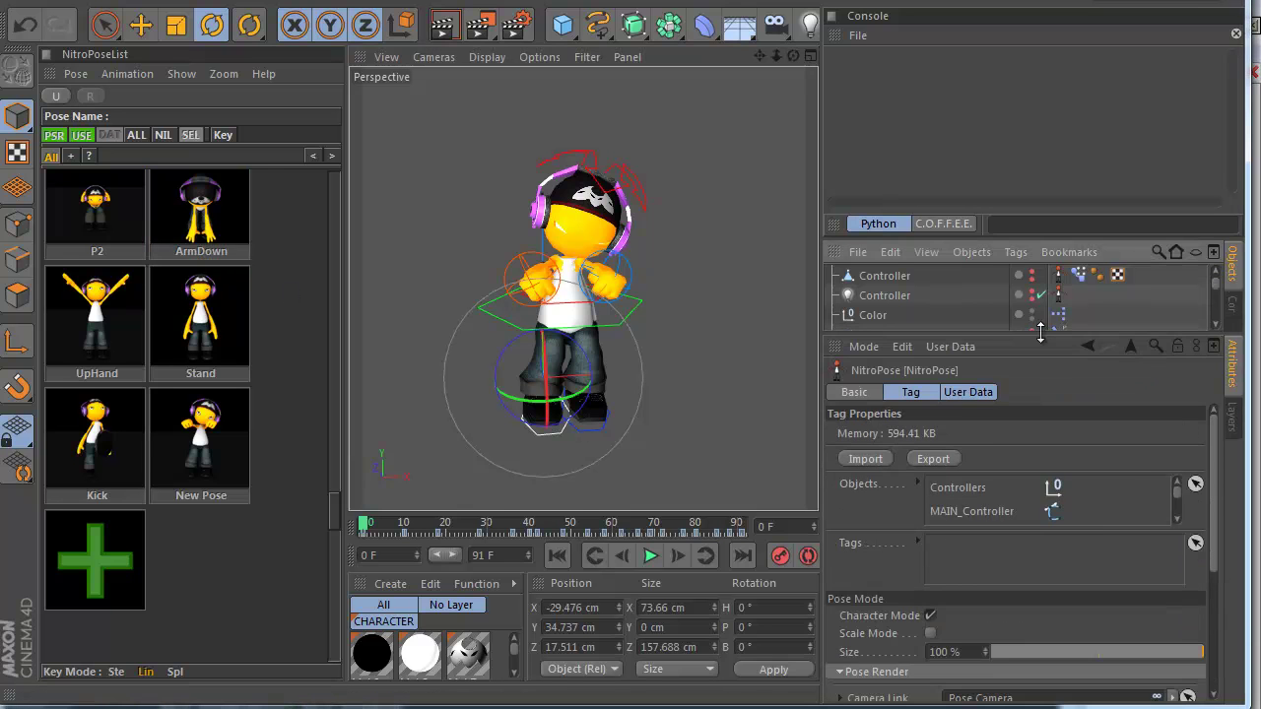
scroll(1206, 488, "down", 5)
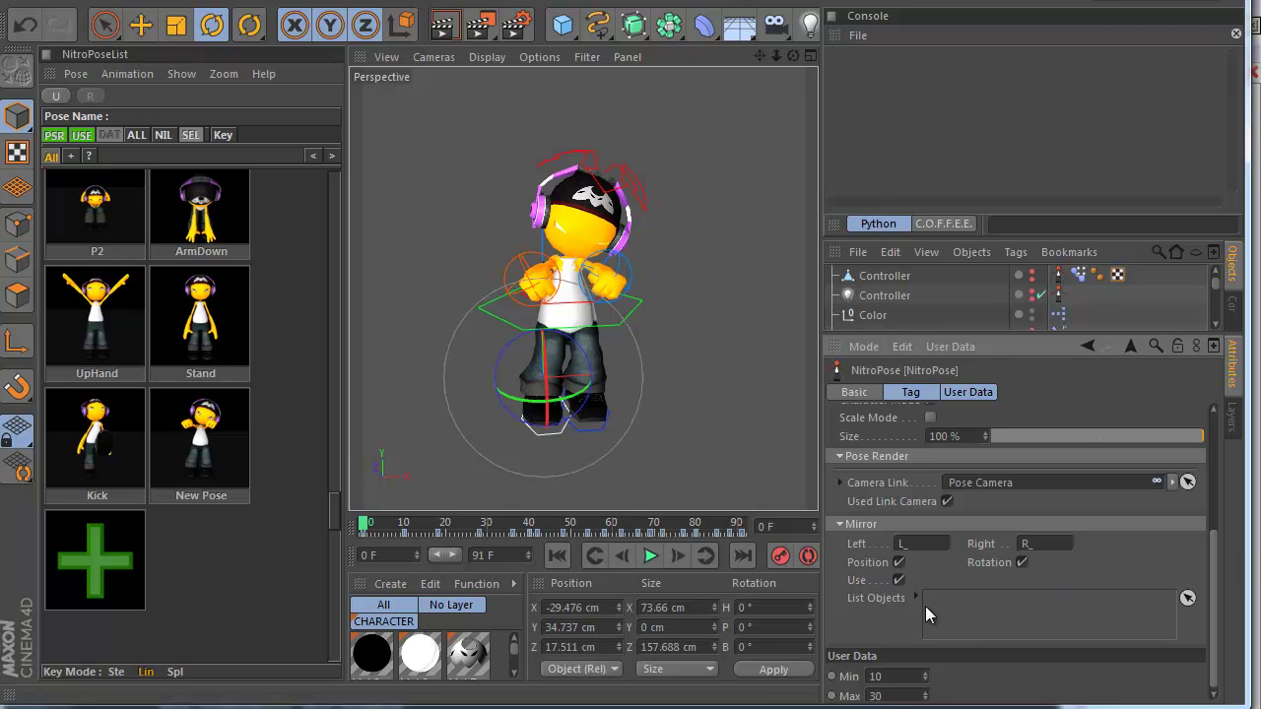
left_click_drag(1213, 575, 1235, 593)
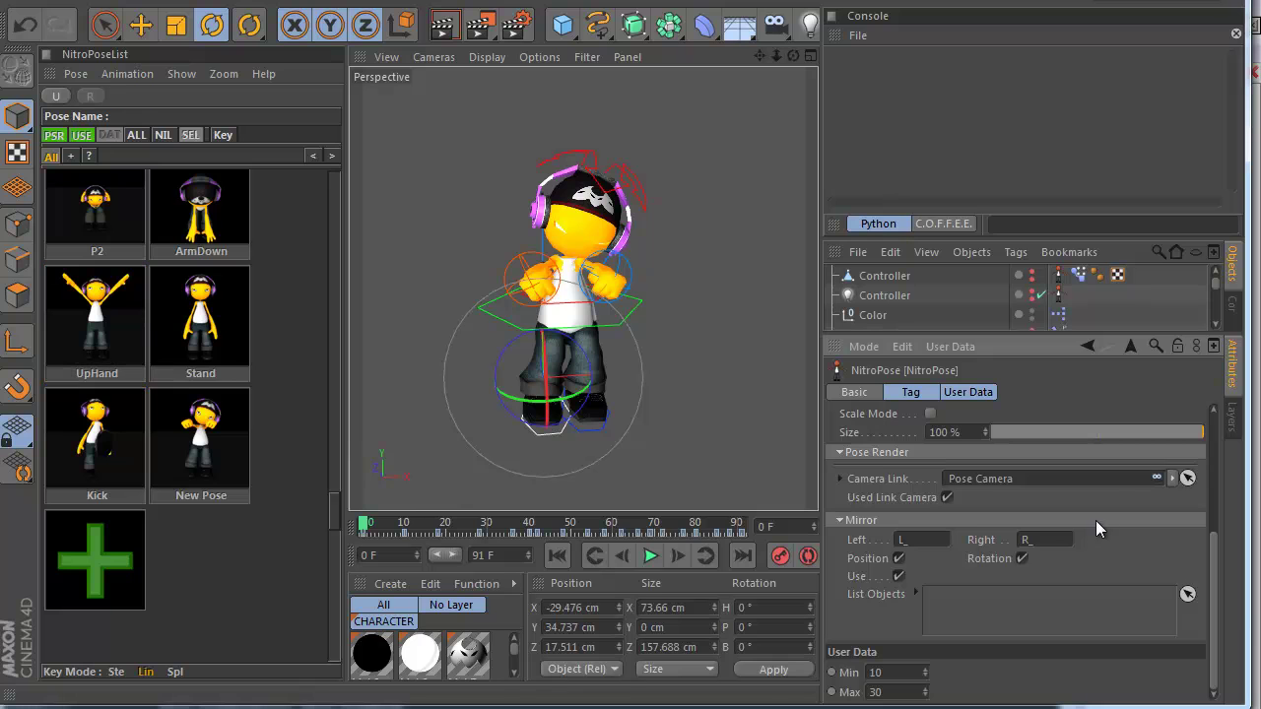
left_click_drag(1216, 583, 987, 387)
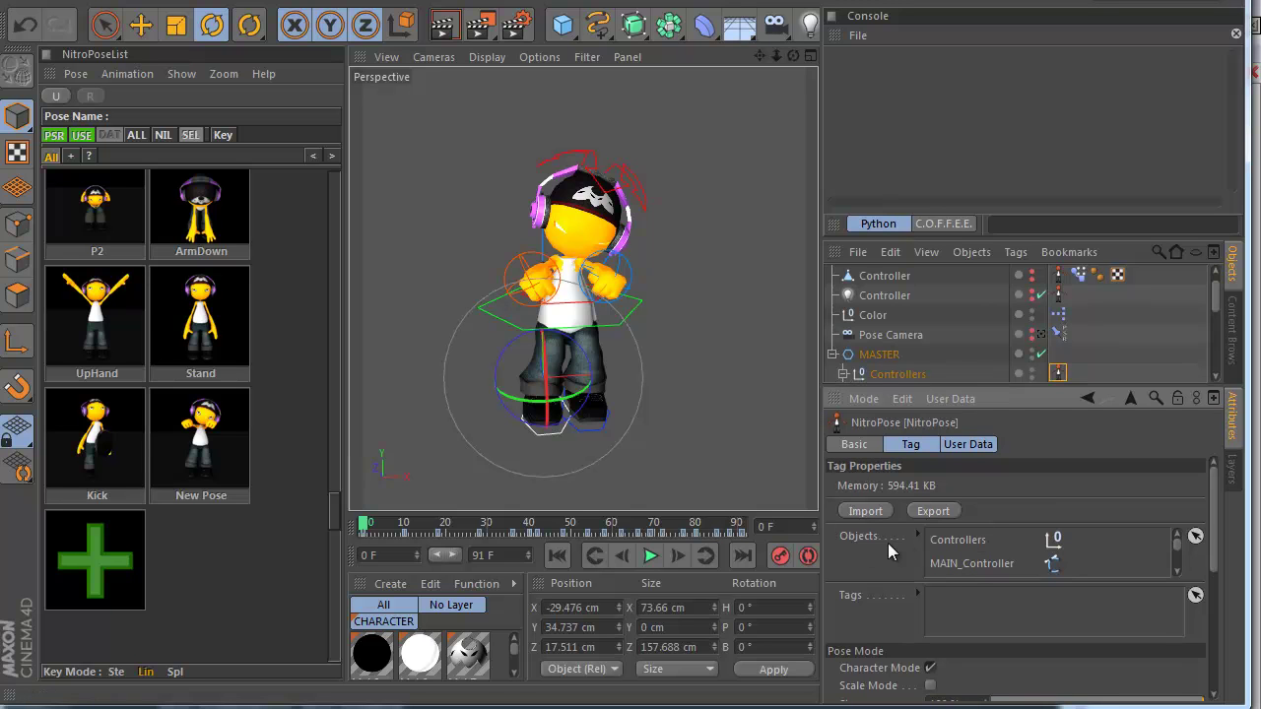
Remove the Controllers object from the NitroPose tag's object list and reselect the tag.
left_click(969, 541)
left_click_drag(906, 386, 924, 409)
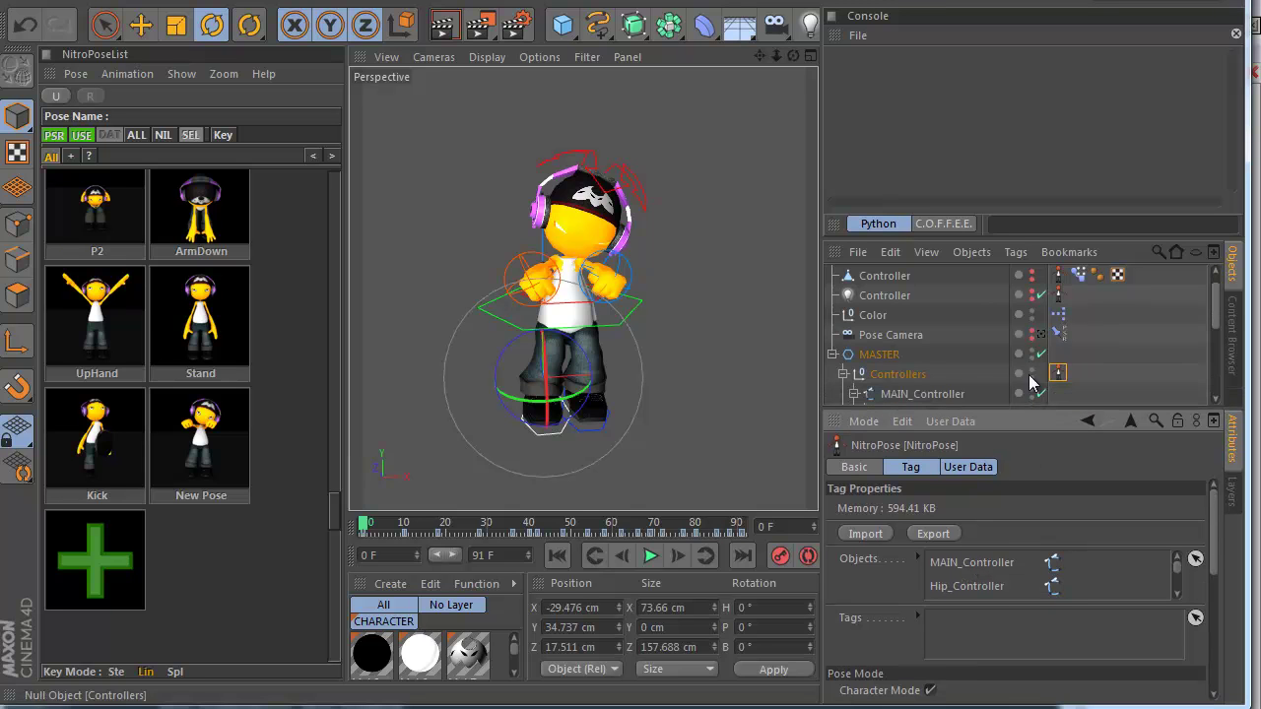
left_click(870, 381)
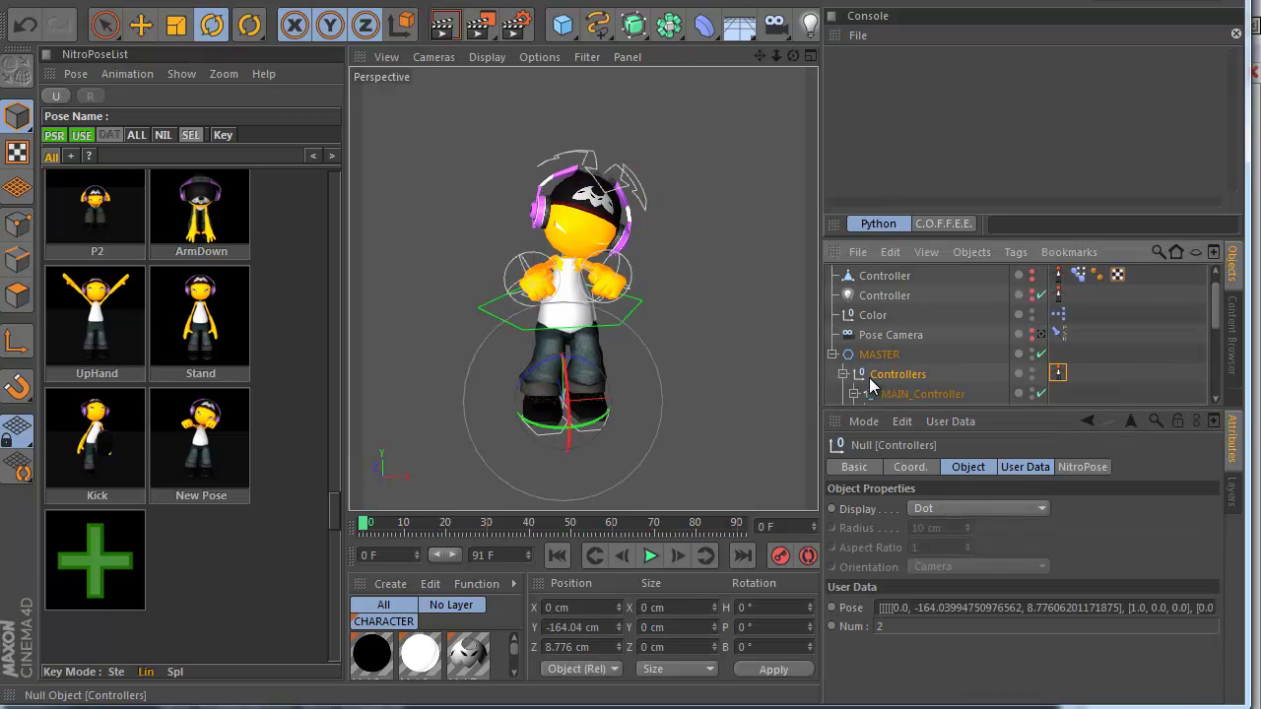
left_click(1057, 373)
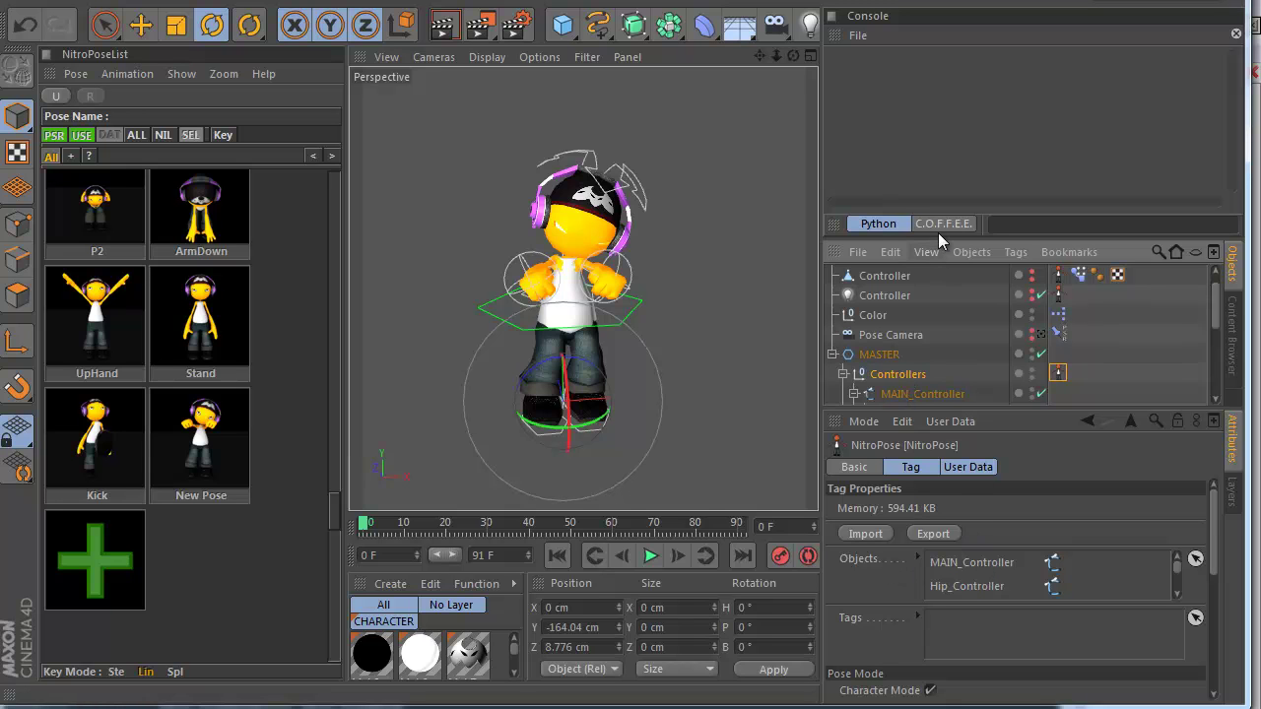
Collapse the console to enlarge the object hierarchy, and select all children of the Controllers object.
left_click_drag(938, 232, 937, 144)
left_click(833, 40, "ctrl")
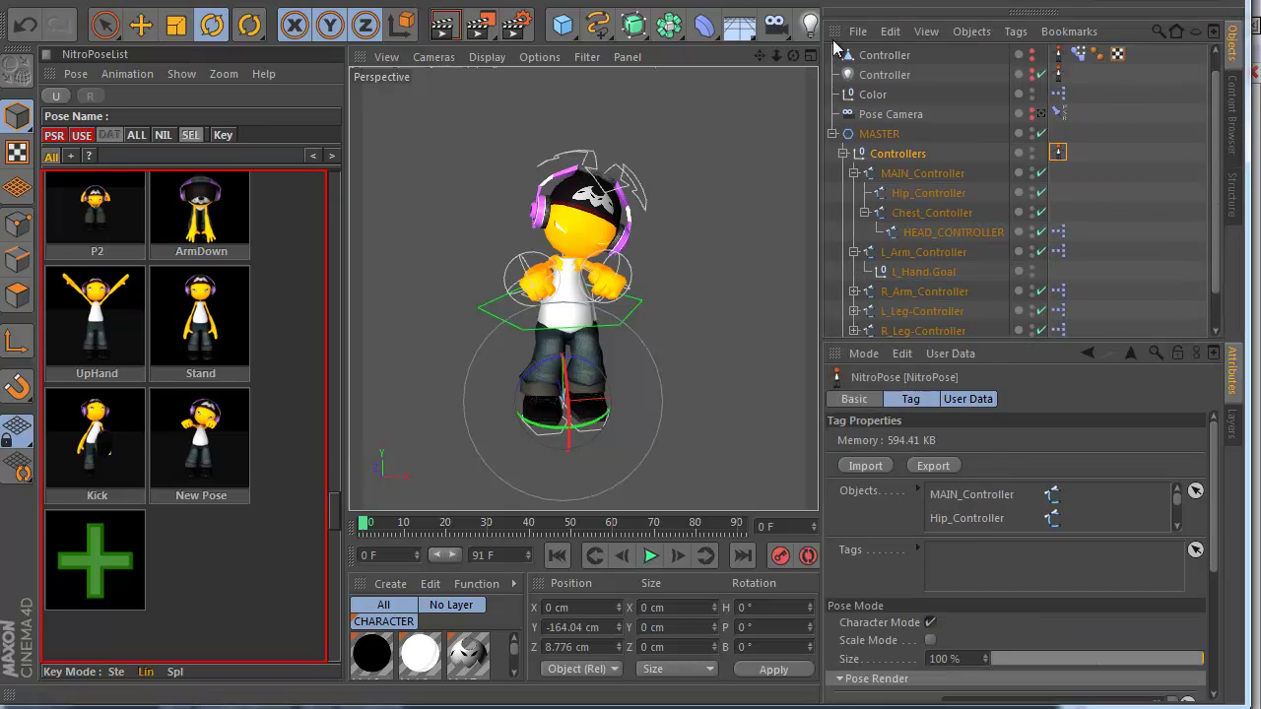
left_click_drag(948, 341, 948, 404)
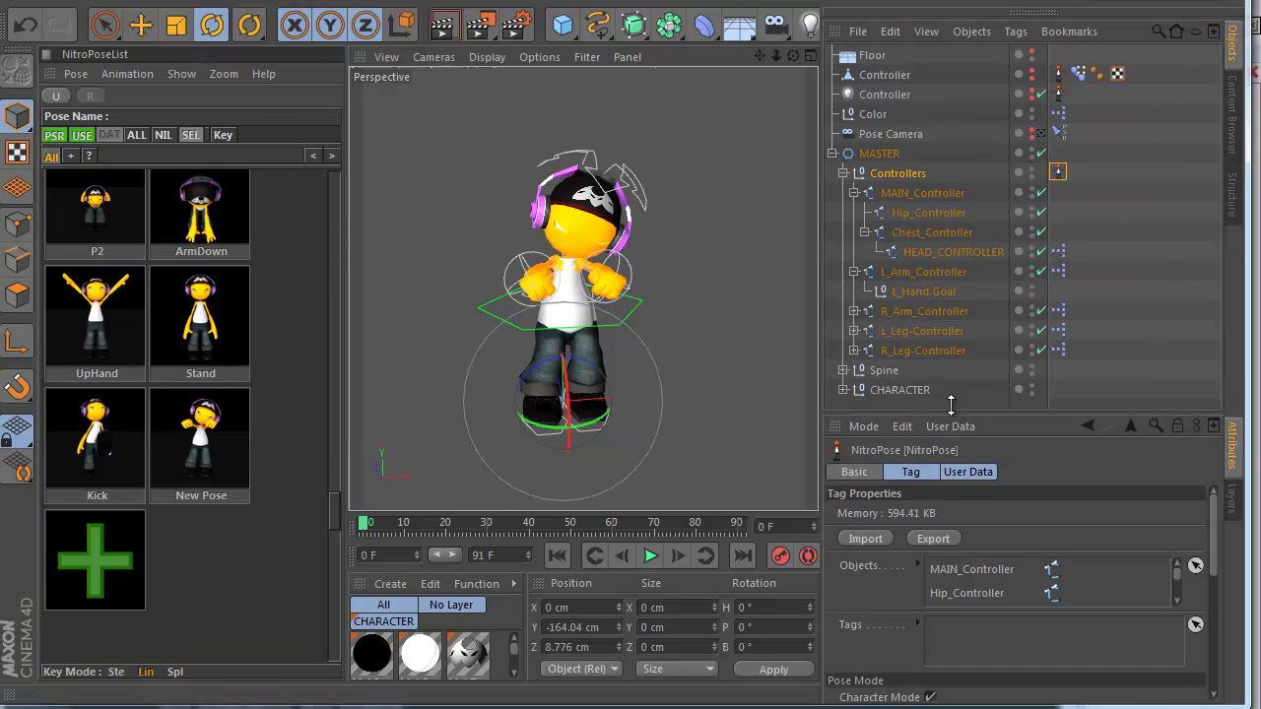
right_click(902, 174)
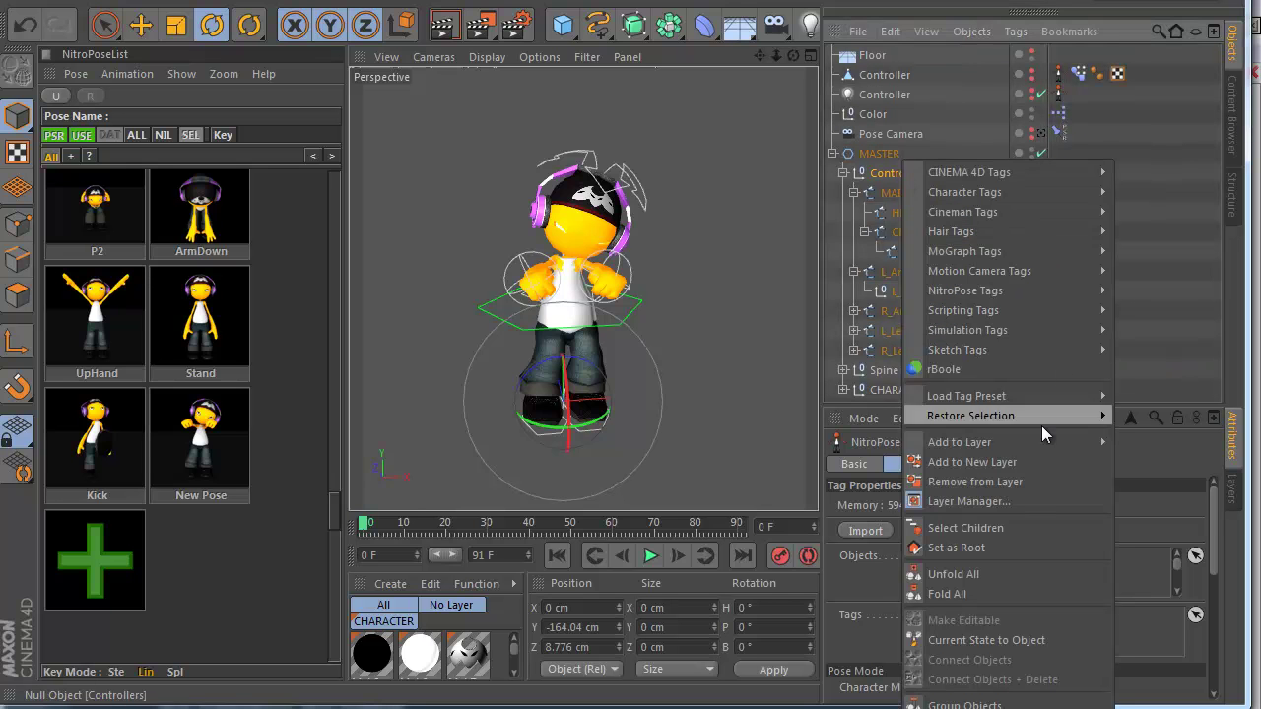
left_click(999, 529)
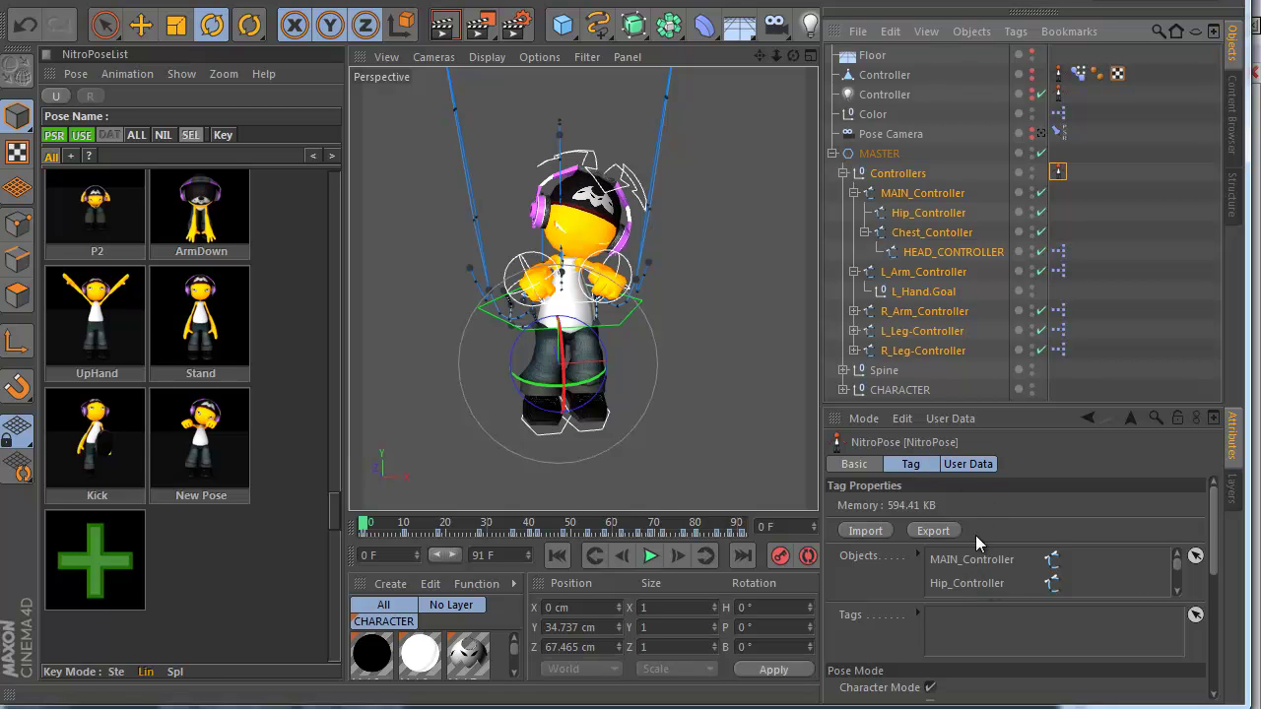
Expand the Spine group and add its Spline object to the NitroPose tag's object list.
left_click(843, 371)
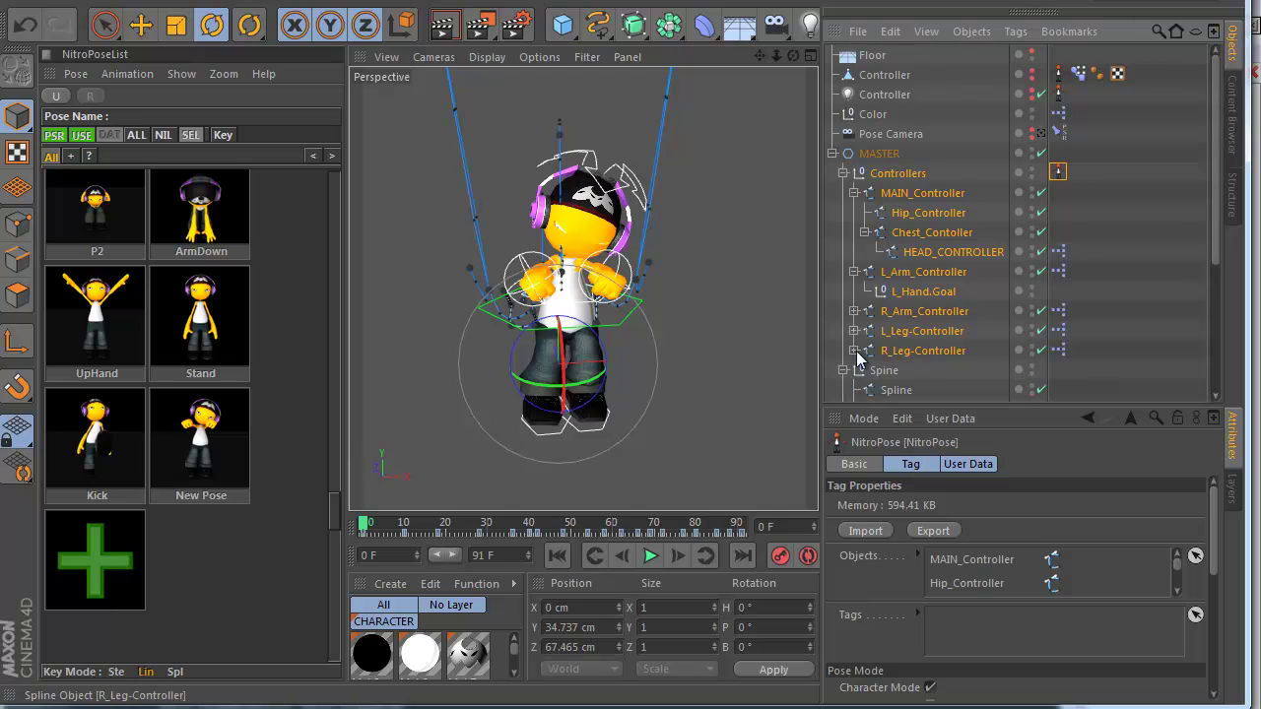
scroll(862, 344, "down", 3)
left_click_drag(1013, 547, 1013, 547)
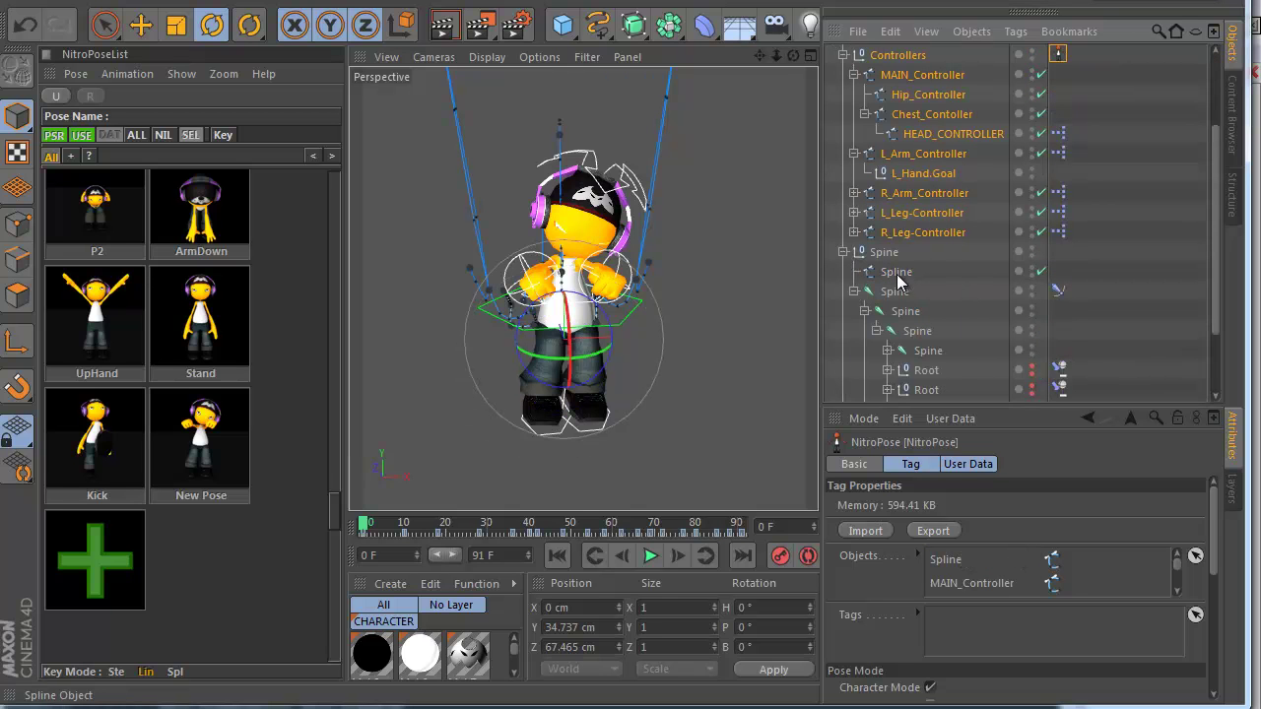
Reselect the Controllers object and its NitroPose tag to review which controllers the tag stores.
scroll(901, 298, "up", 3)
left_click(886, 175)
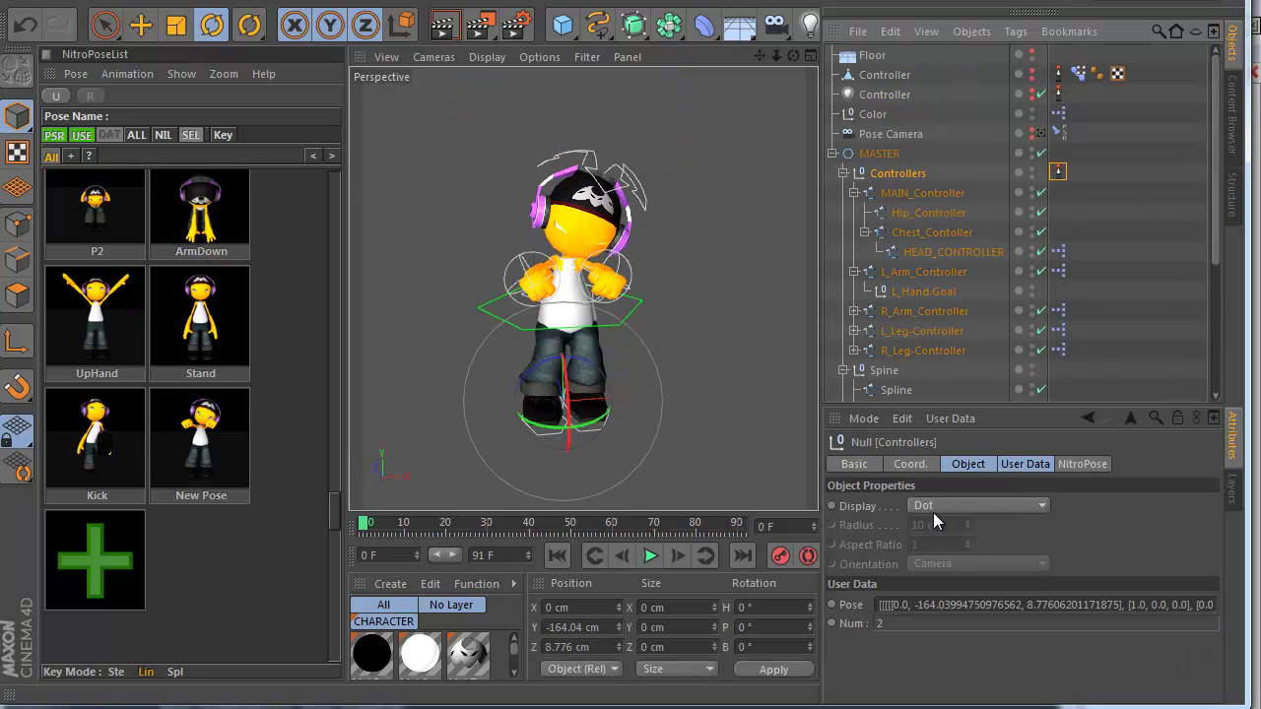
left_click(1058, 172)
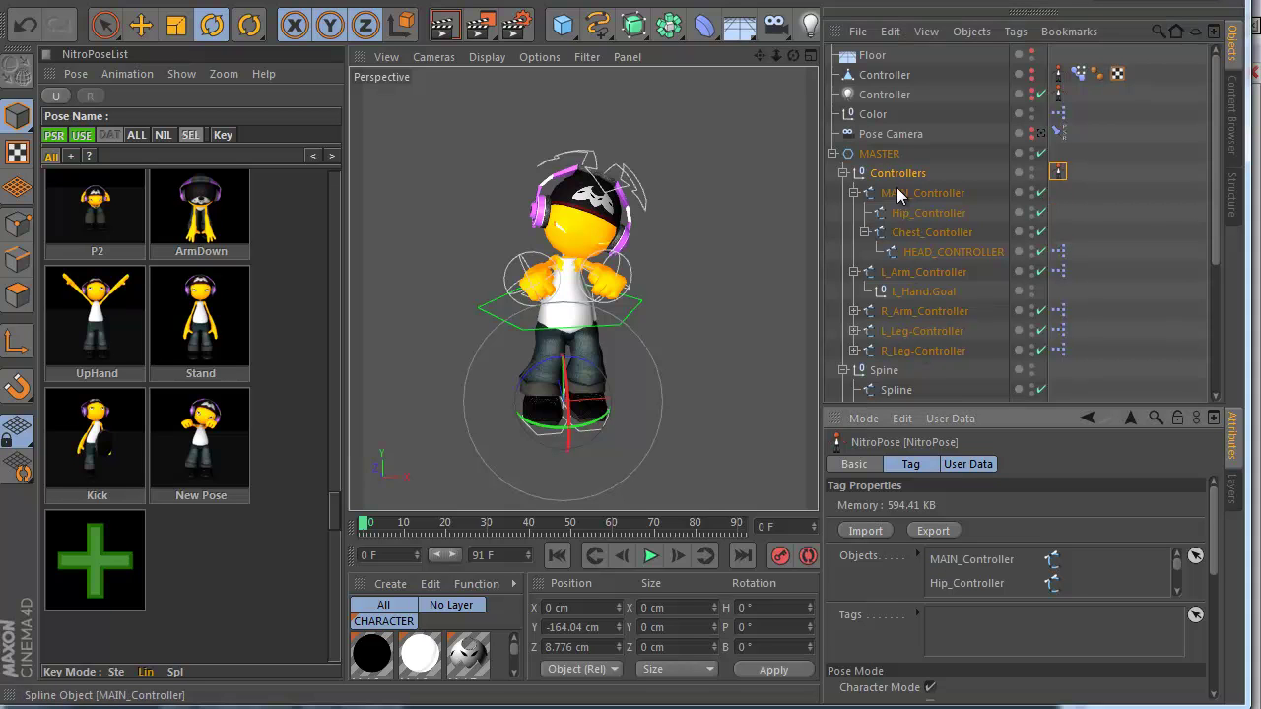
scroll(898, 177, "down", 3)
scroll(901, 192, "up", 3)
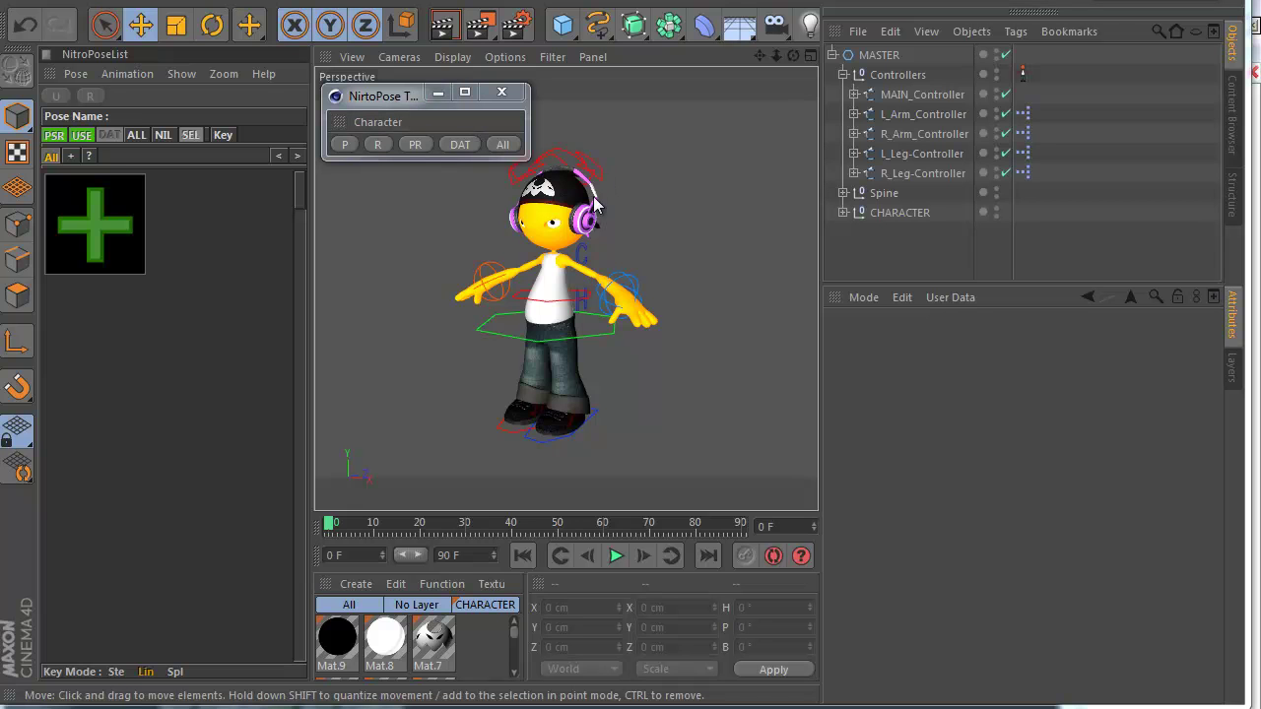
middle_click_drag(633, 434, 629, 433, "alt")
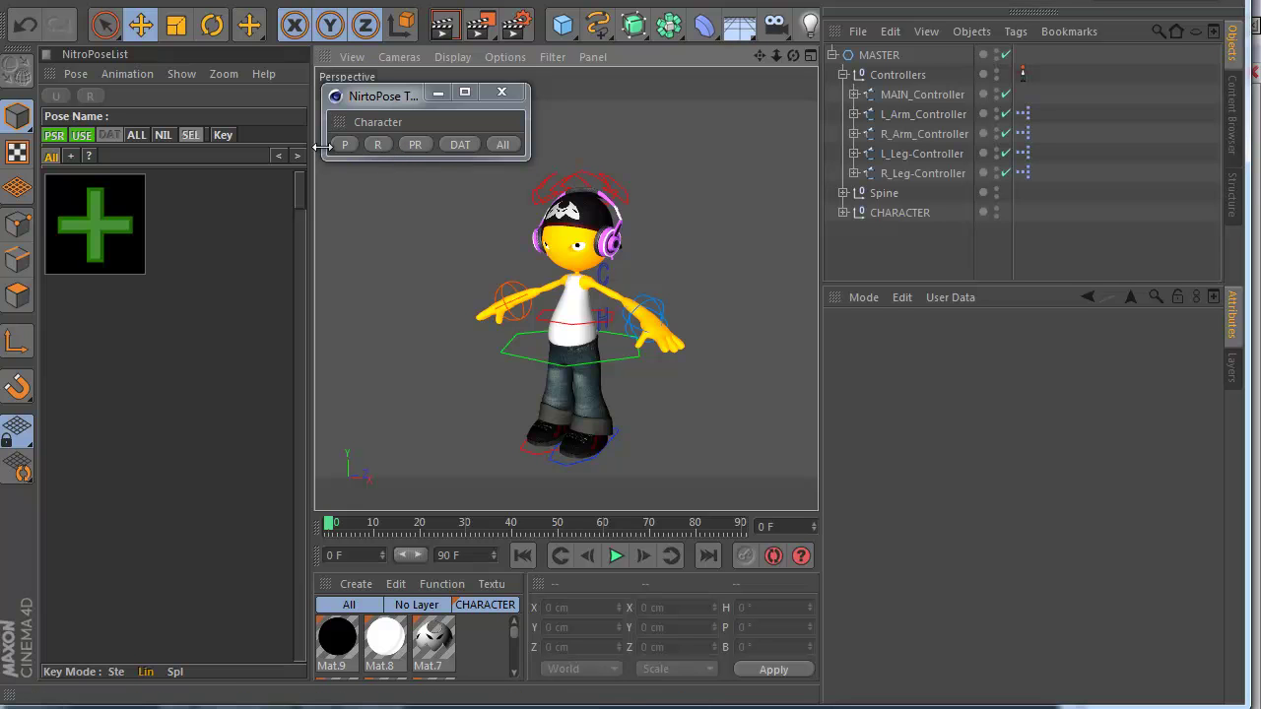
Freeze all transformations of the R_Arm_Controller from its coordinate settings, and undo the freeze.
left_click(896, 94)
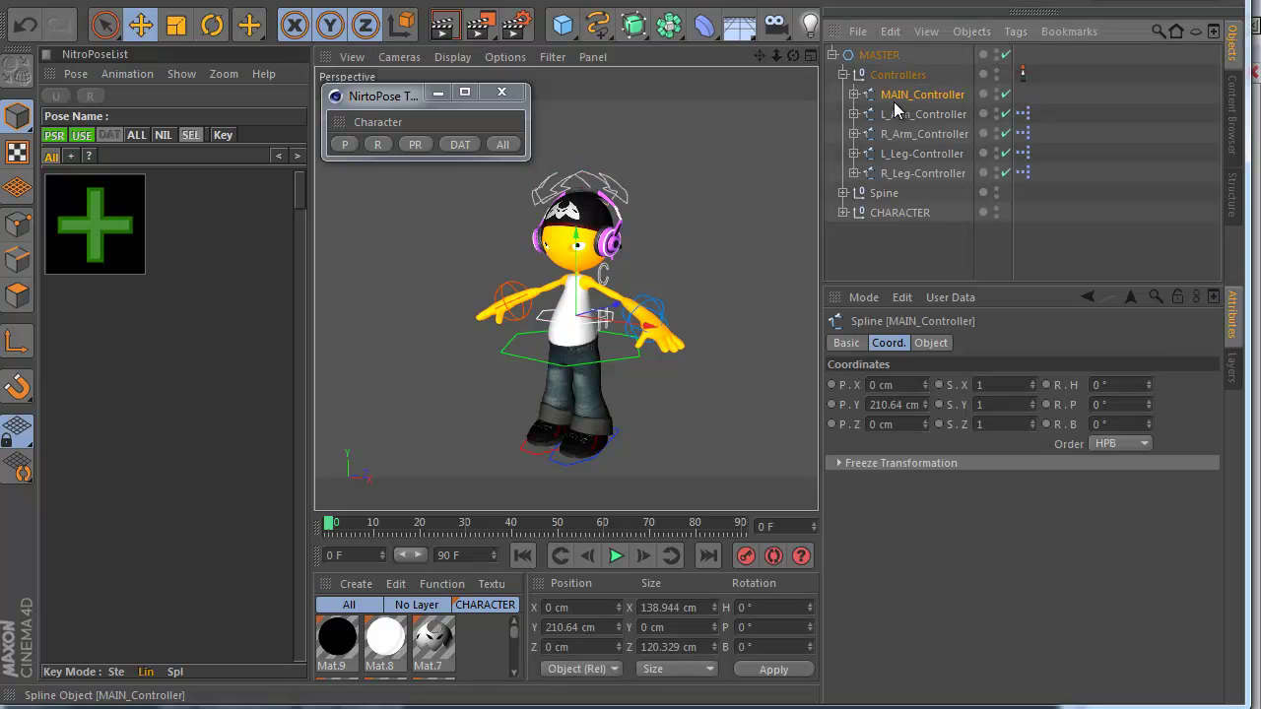
left_click(899, 133)
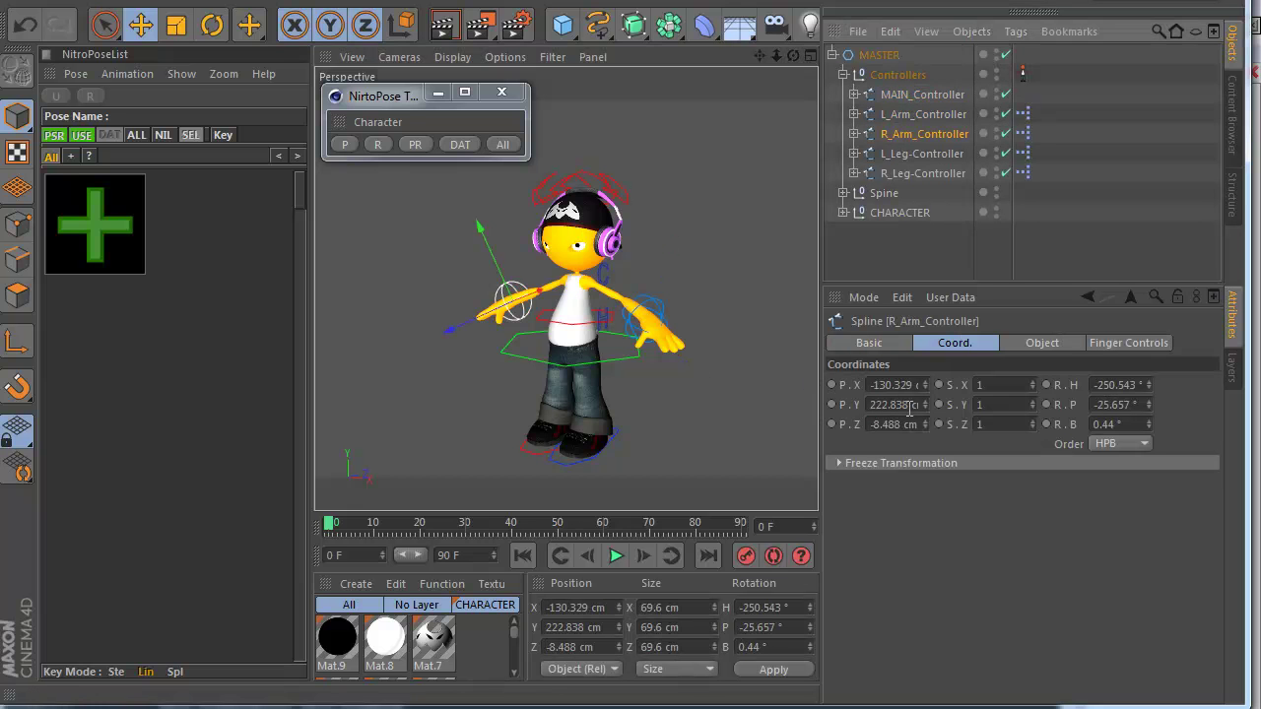
left_click(874, 463)
left_click(867, 484)
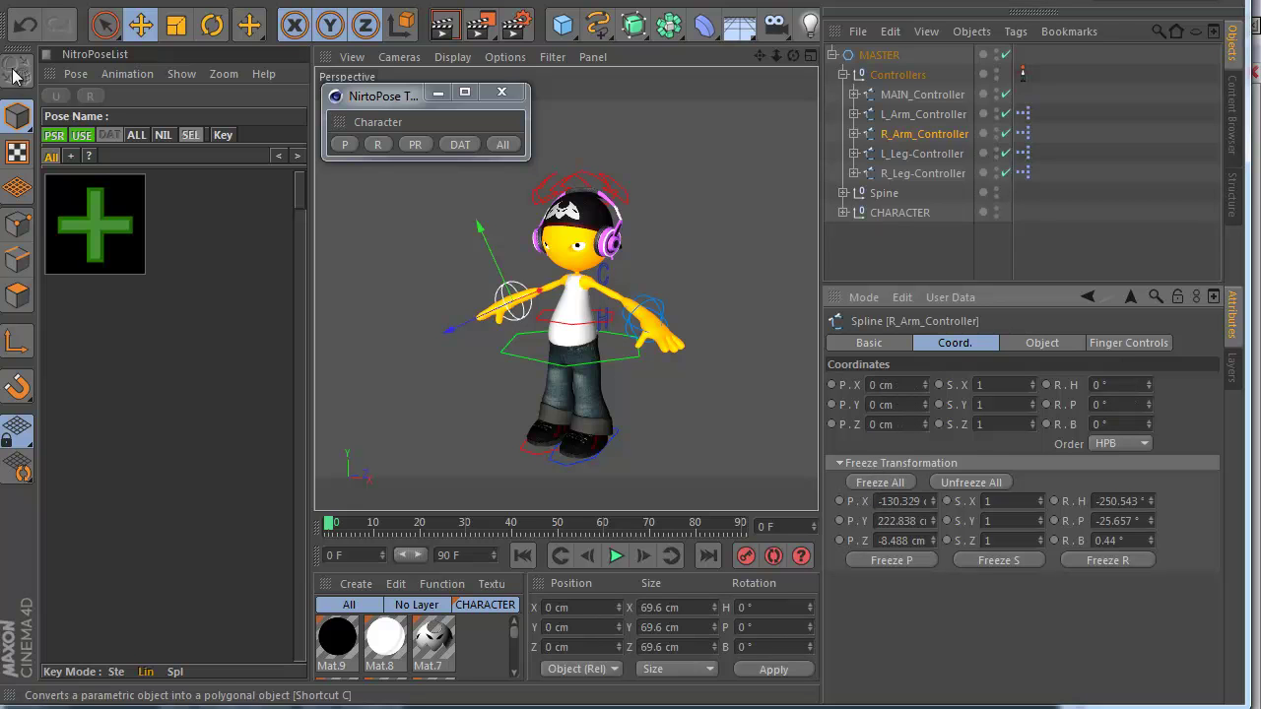
left_click(25, 25)
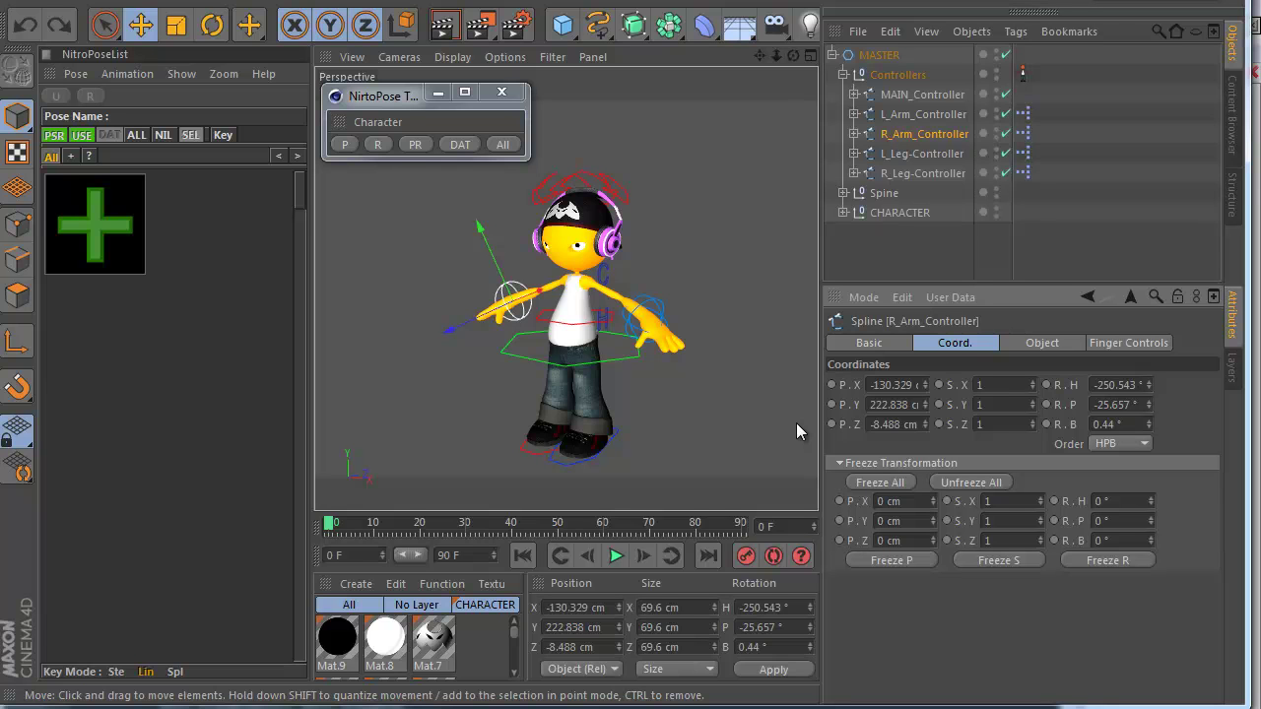
Select all eight controllers, including the Hip, Chest and Head controllers under MAIN_Controller, and apply FreezePSR to them.
left_click(935, 97)
left_click(927, 114, "ctrl")
left_click(841, 102)
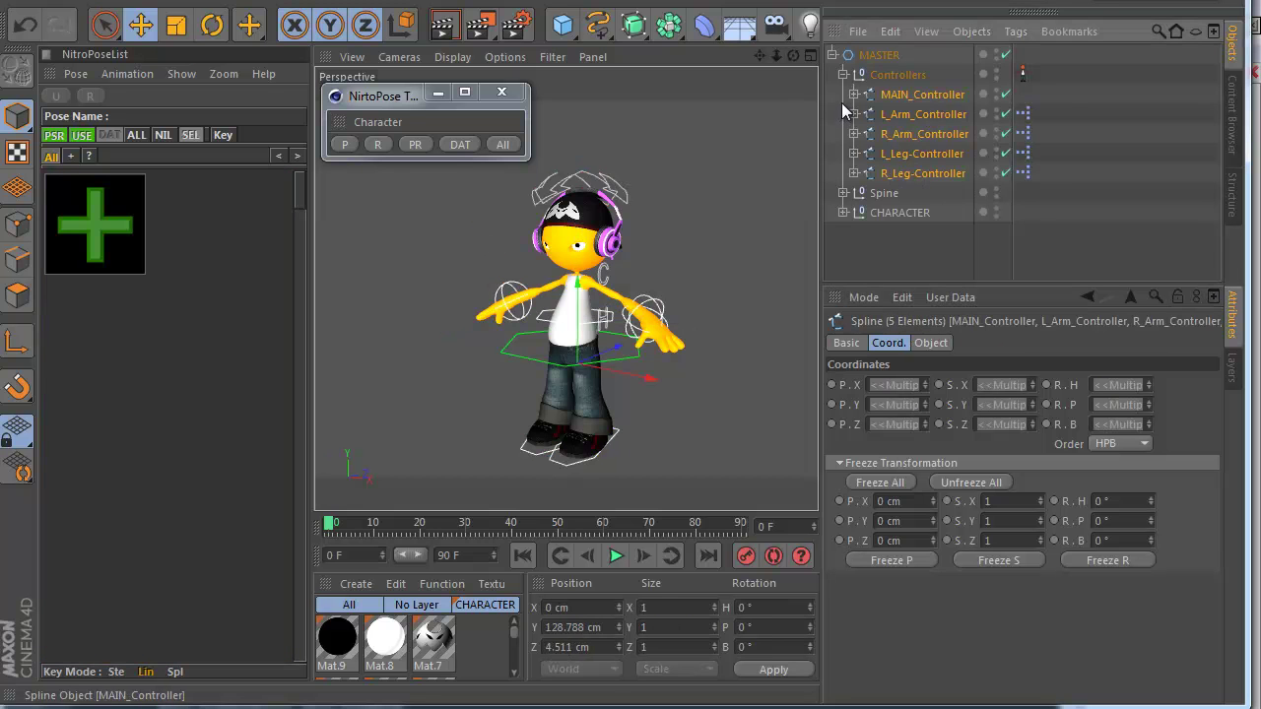
left_click(852, 95)
left_click(912, 98)
left_click(912, 115, "ctrl")
left_click(914, 134, "ctrl")
left_click(913, 155, "ctrl")
left_click(912, 173, "ctrl")
left_click(912, 193, "ctrl")
left_click(915, 213, "ctrl")
left_click(917, 231, "ctrl")
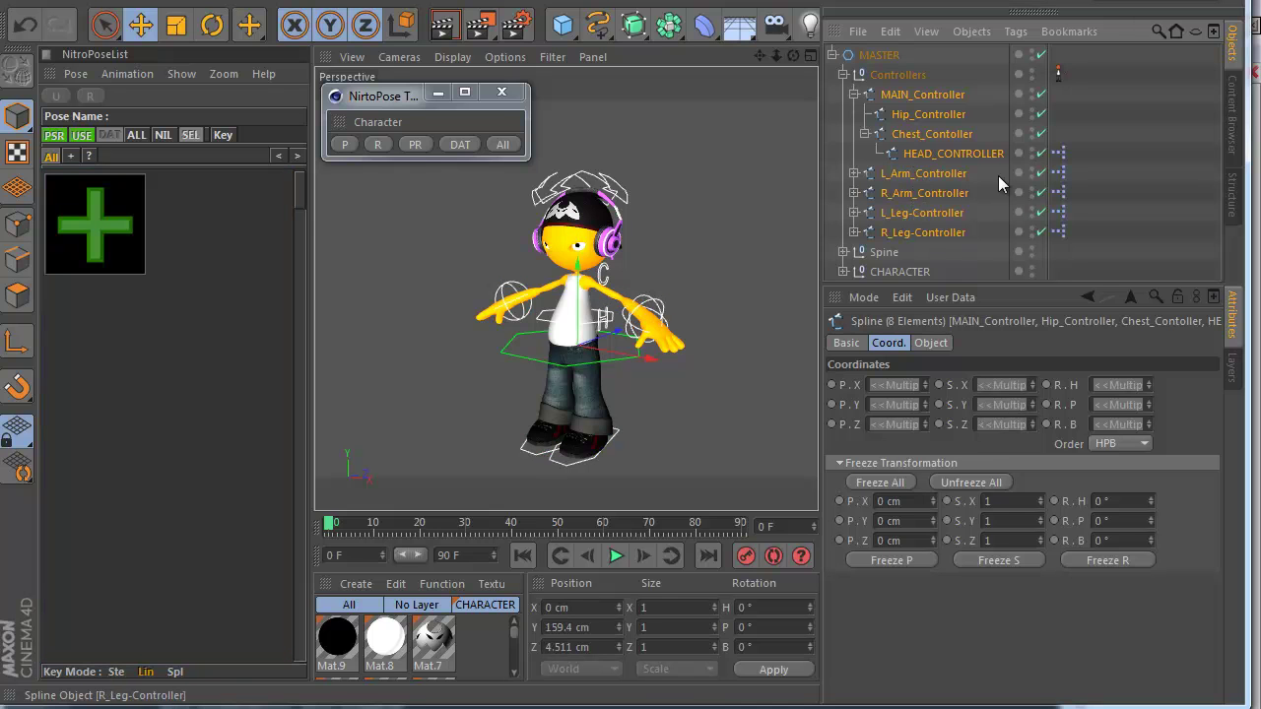
left_click(372, 122)
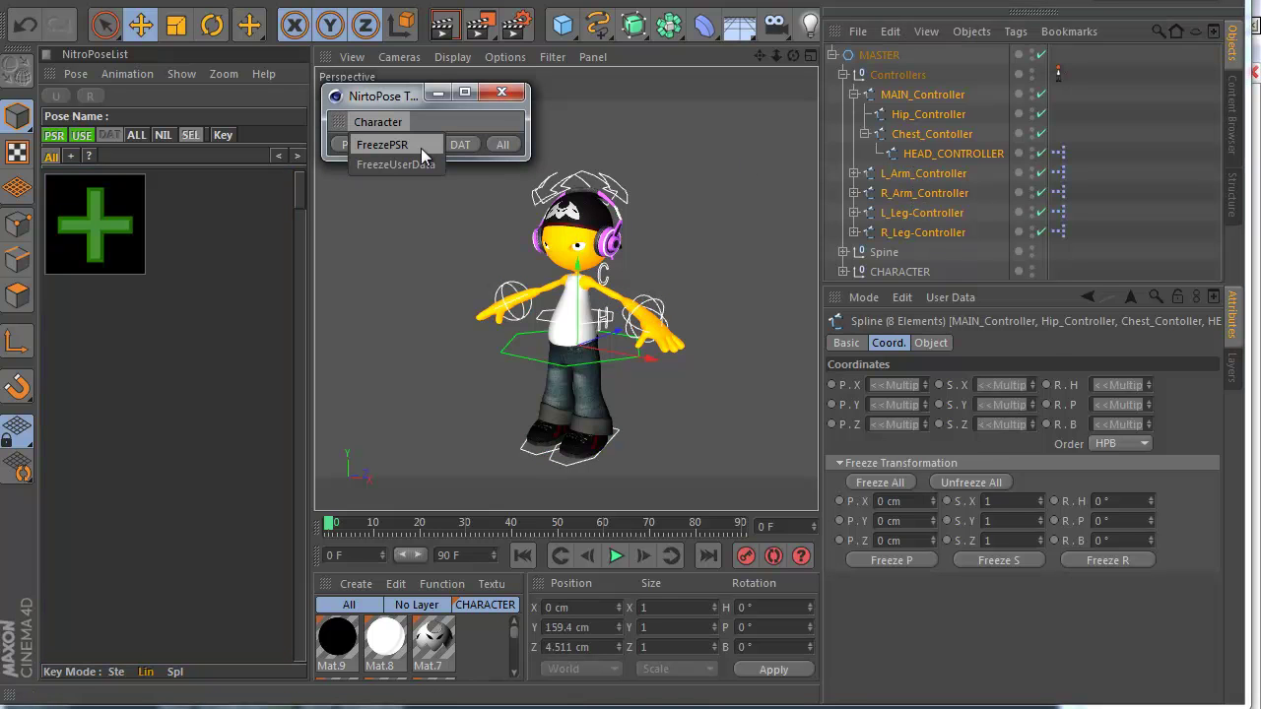
left_click(421, 148)
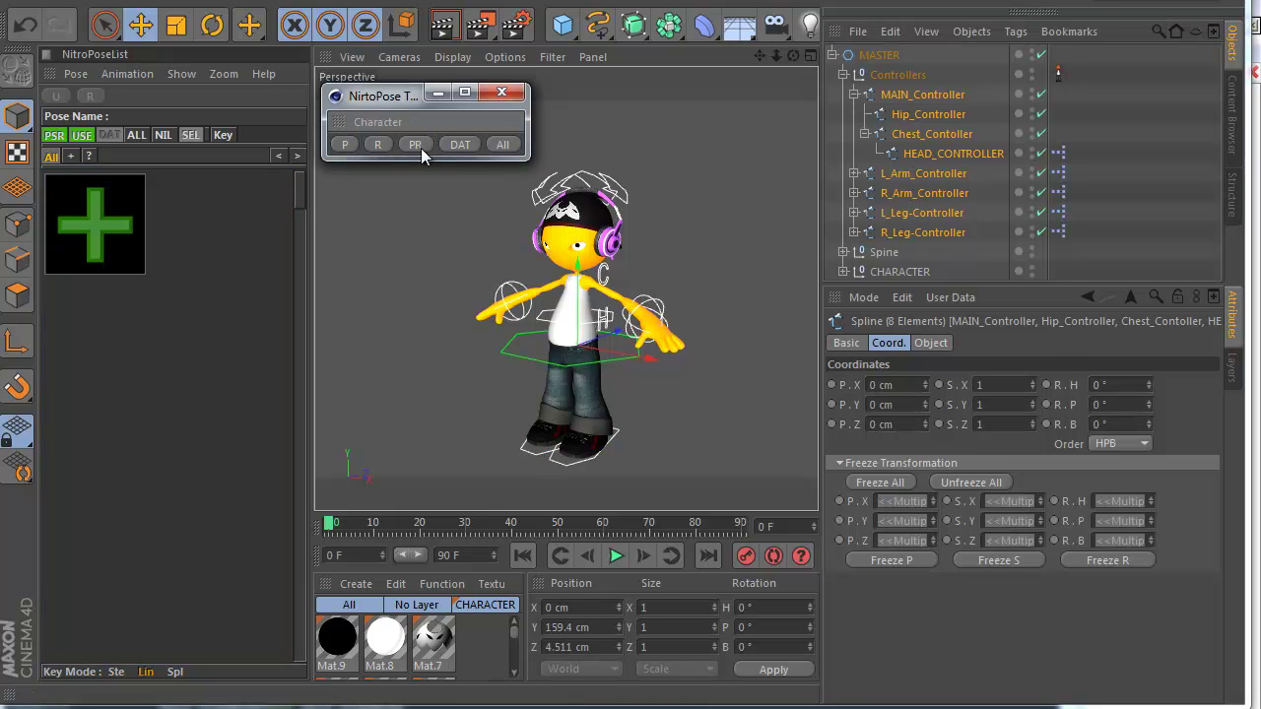
Go through the controllers one by one to examine their regular and frozen coordinates, and collapse the MAIN_Controller hierarchy.
left_click(929, 97)
left_click(926, 114)
key("Down")
key("Down")
key("Down")
key("Down")
key("Down")
key("Down")
key("Up")
key("Up")
key("Up")
key("Up")
key("Up")
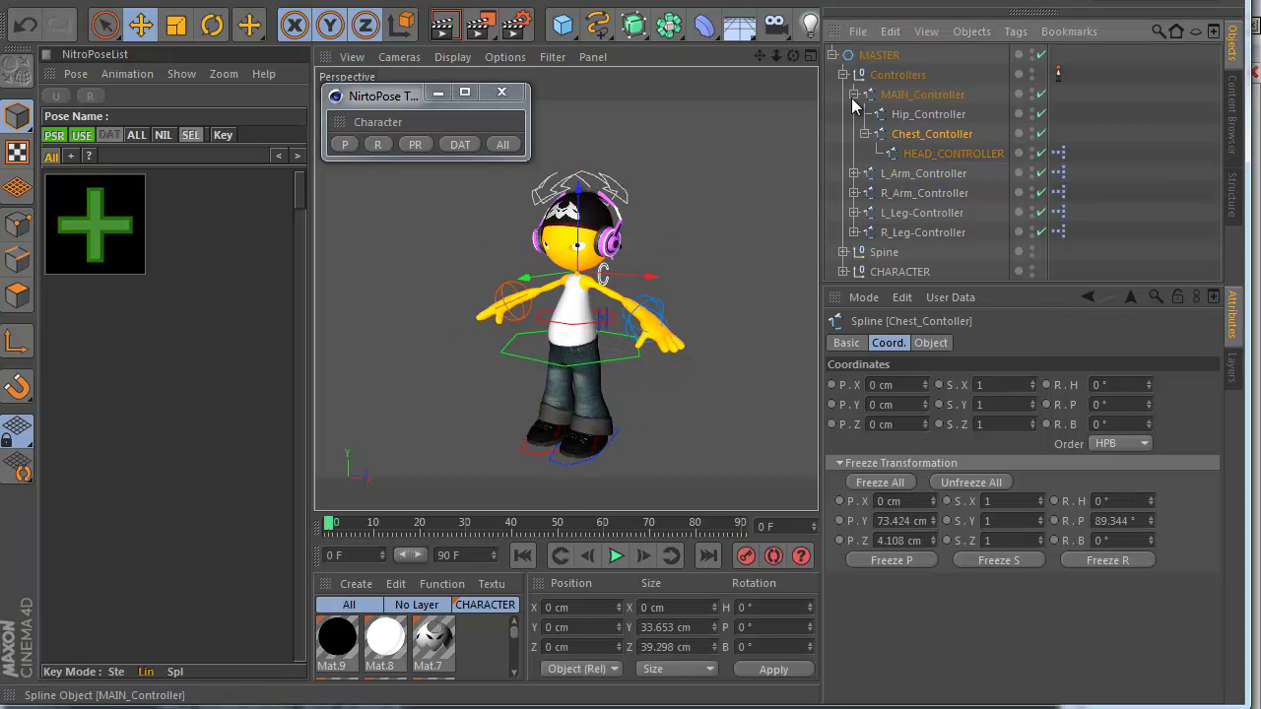
left_click(853, 94)
Raise the L_Arm_Controller about 210 cm in the viewport and reset its position with the NitroPose P command.
left_click(682, 288)
left_click(645, 305)
left_click_drag(672, 474, 738, 352)
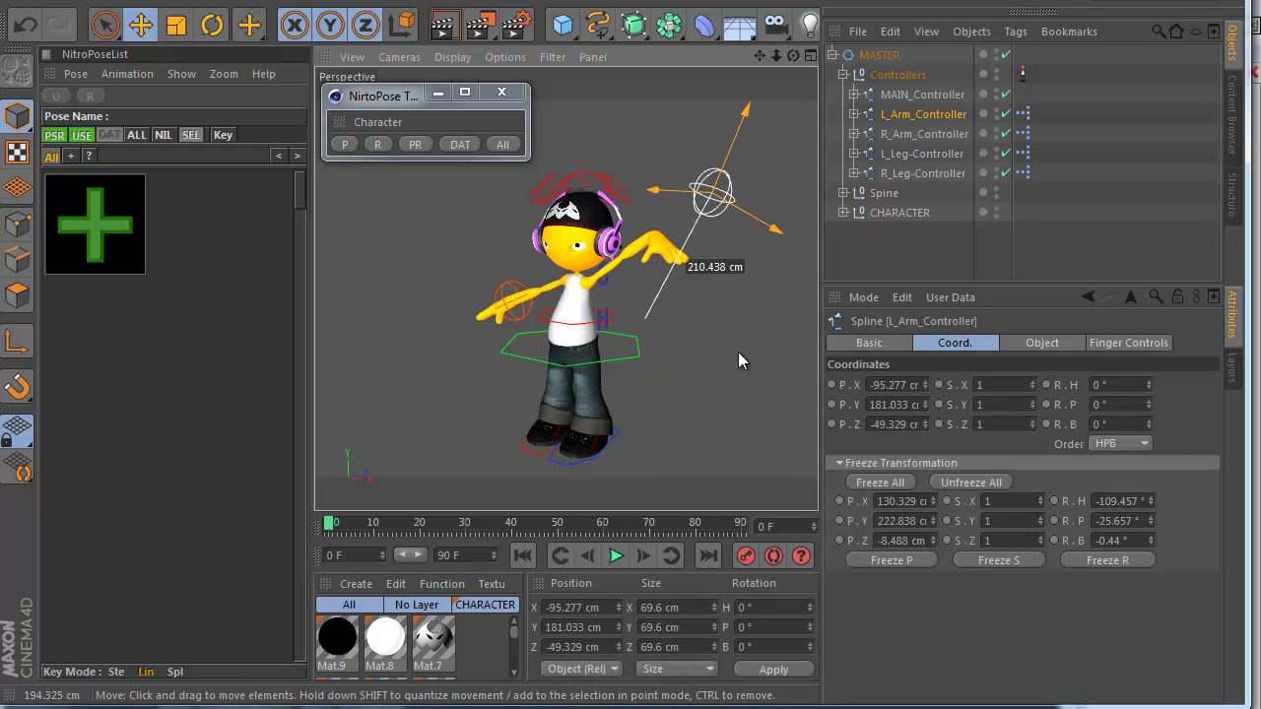
left_click(344, 146)
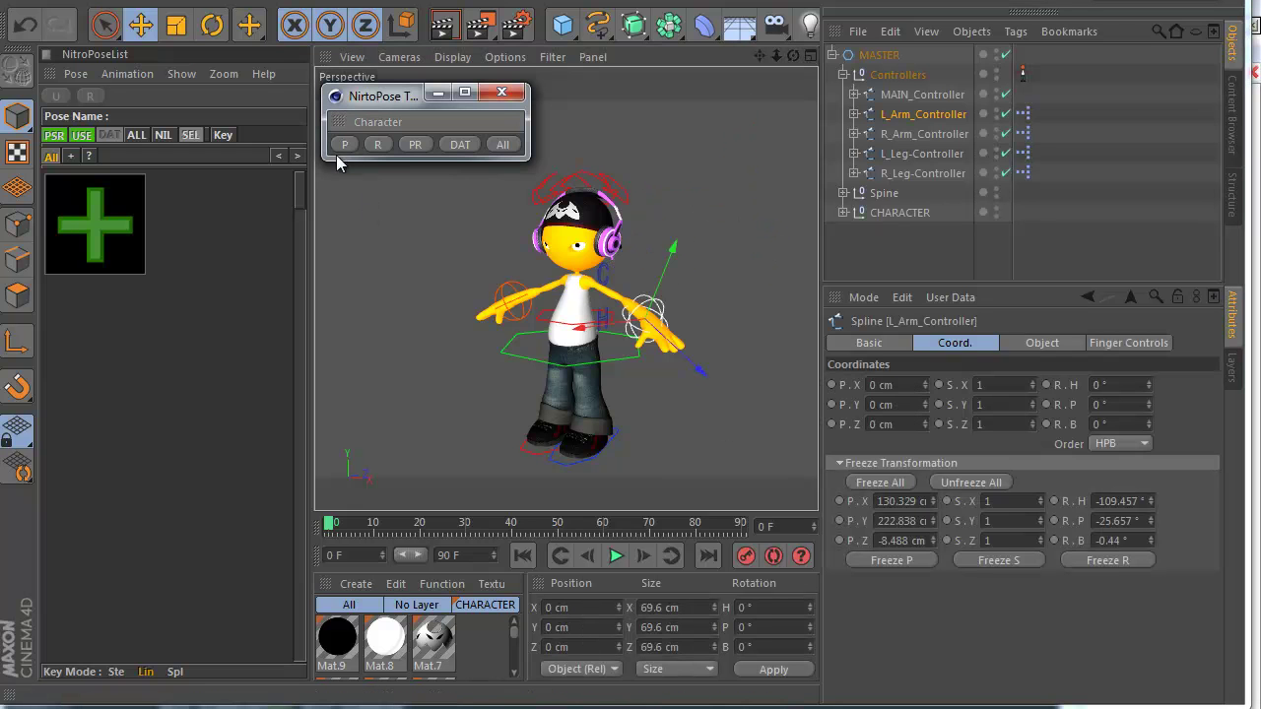
Raise and rotate the L_Arm_Controller, and reset its rotation and position separately with the R and P commands.
left_click_drag(635, 360, 676, 217)
key("r")
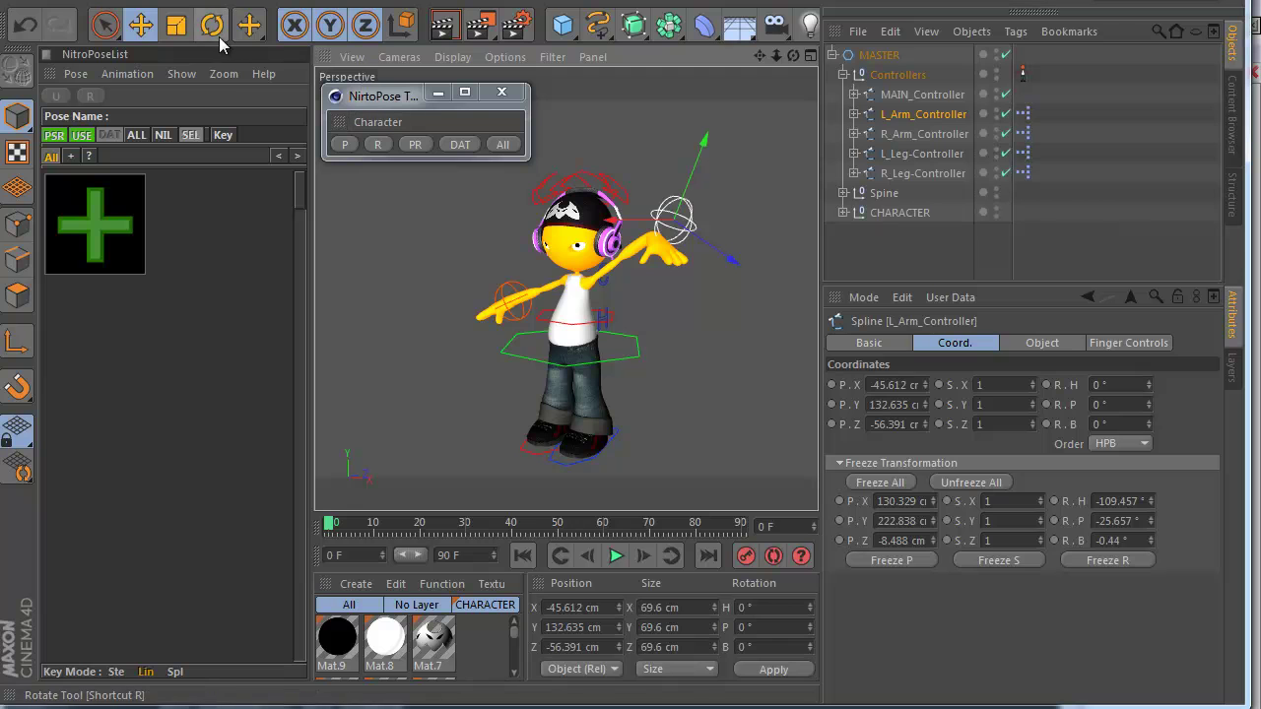
left_click_drag(749, 338, 754, 183)
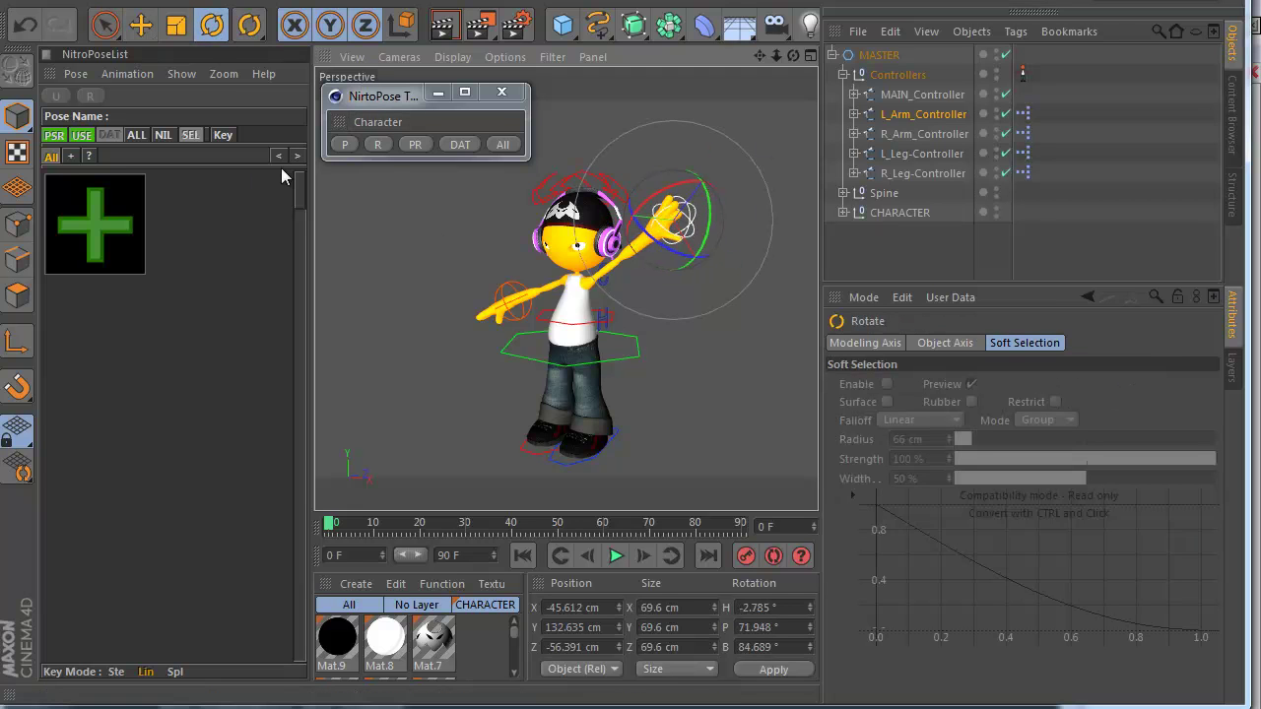
left_click(378, 144)
left_click(344, 144)
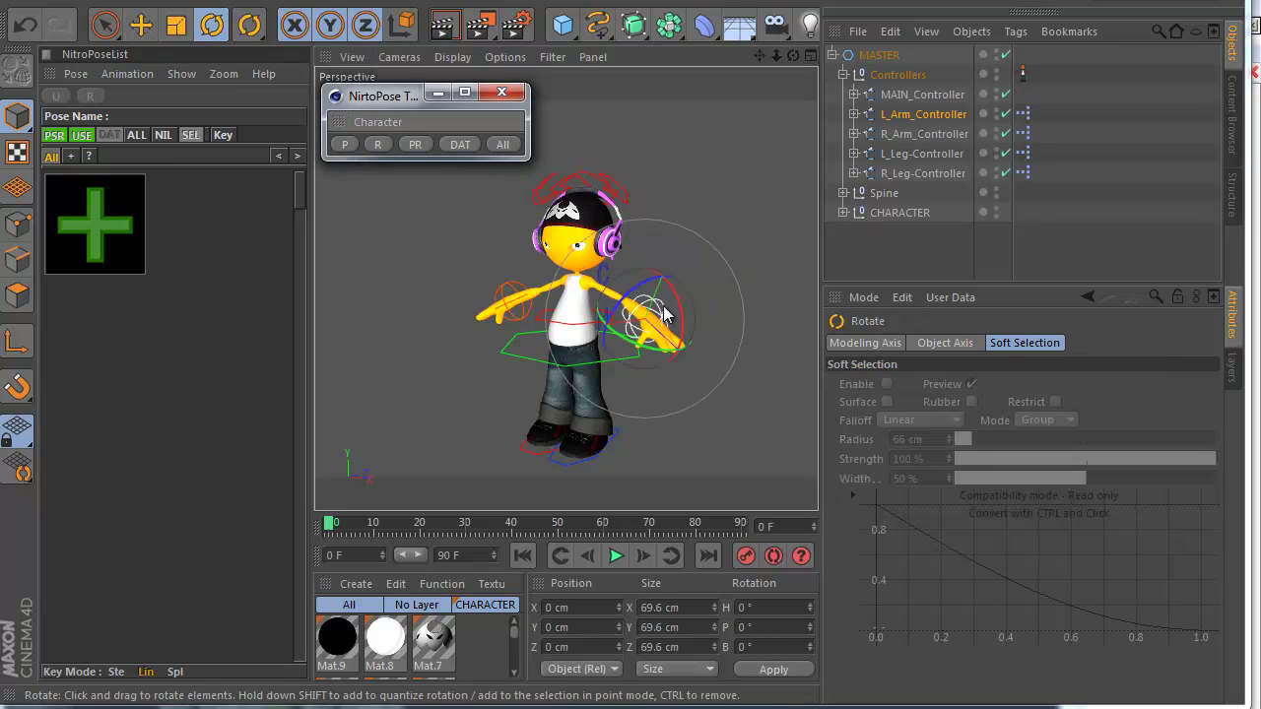
Move and rotate the L_Arm_Controller again, and reset its position and rotation together with the PR command.
left_click(141, 25)
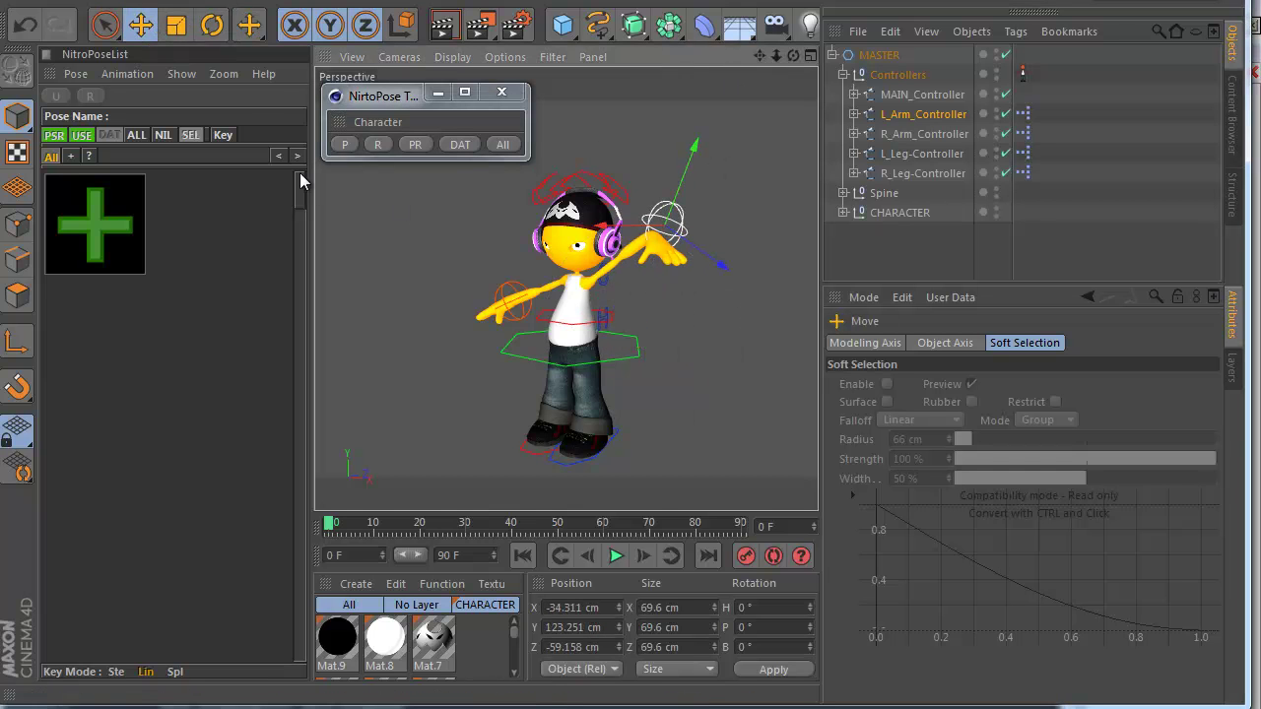
left_click(211, 25)
left_click_drag(575, 330, 700, 258)
left_click(411, 147)
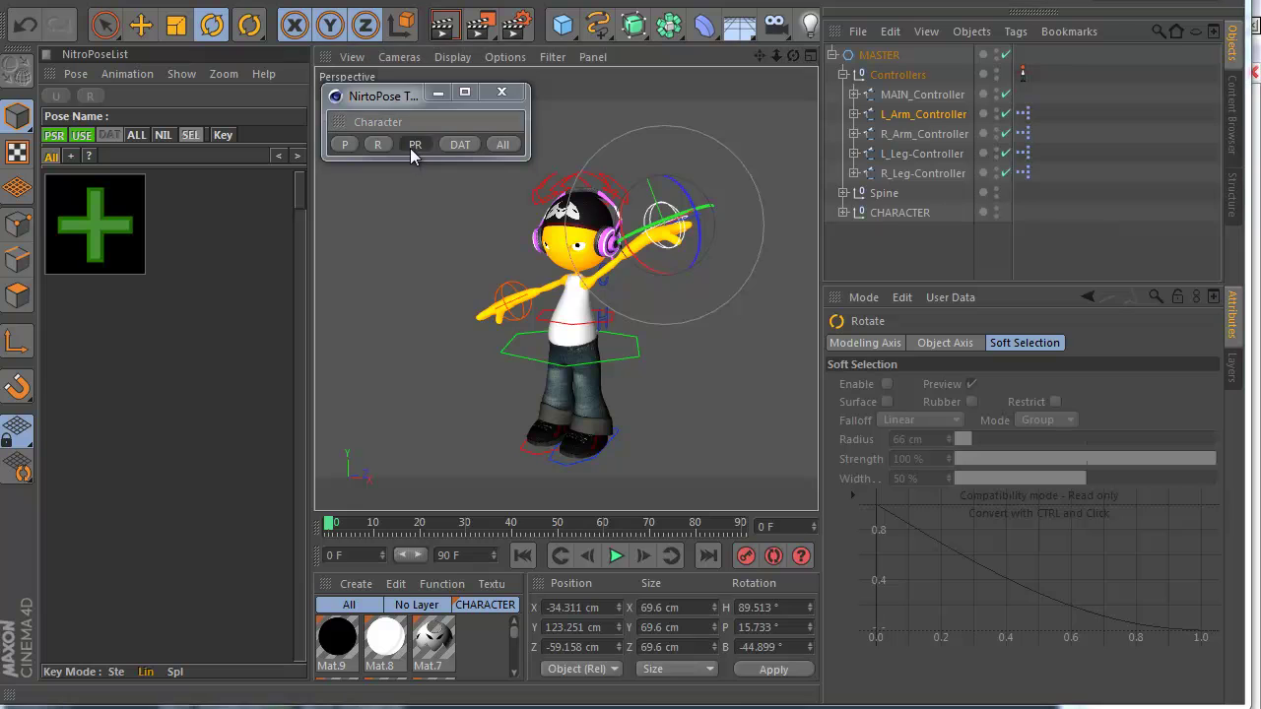
Raise both arm controllers together and move the left and right leg controllers outward into a wide stance.
left_click(501, 290)
left_click(662, 305, "shift")
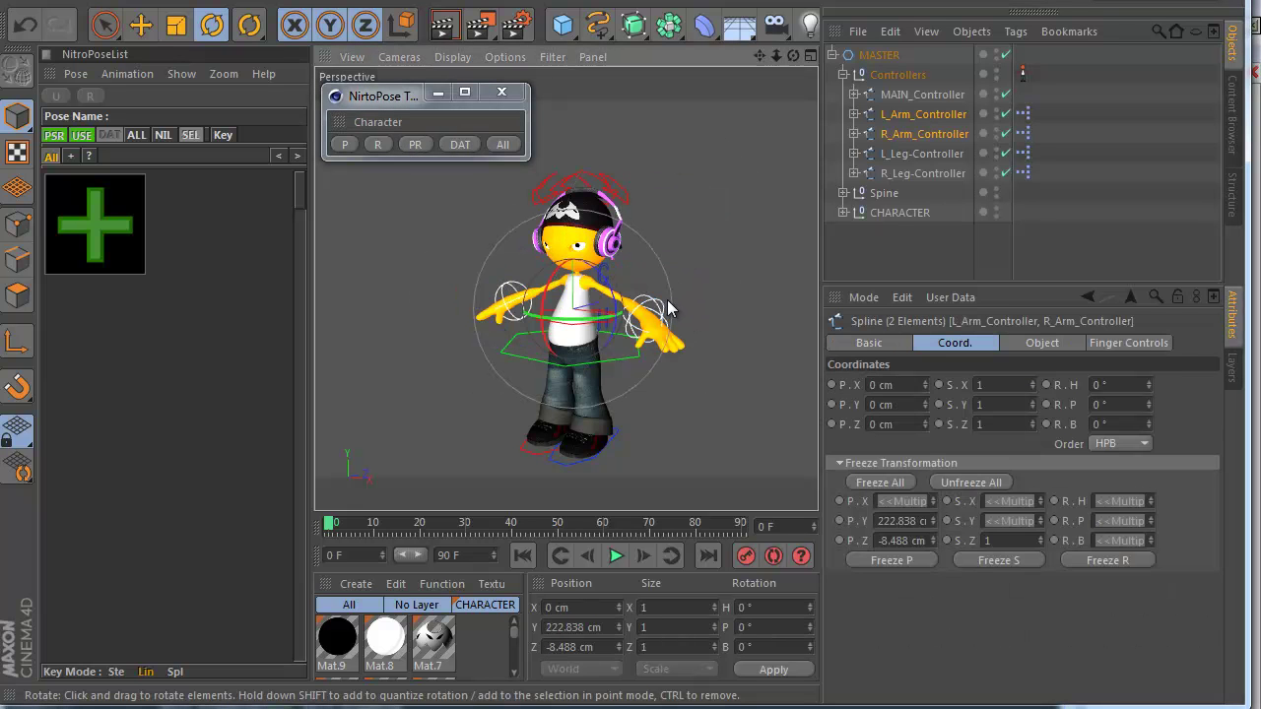
left_click(139, 25)
left_click_drag(446, 335, 436, 202)
left_click(584, 464)
left_click_drag(573, 470, 409, 432)
left_click(545, 455)
Select both arm and both leg controllers and reset their positions with the P command.
left_click(638, 168, "shift")
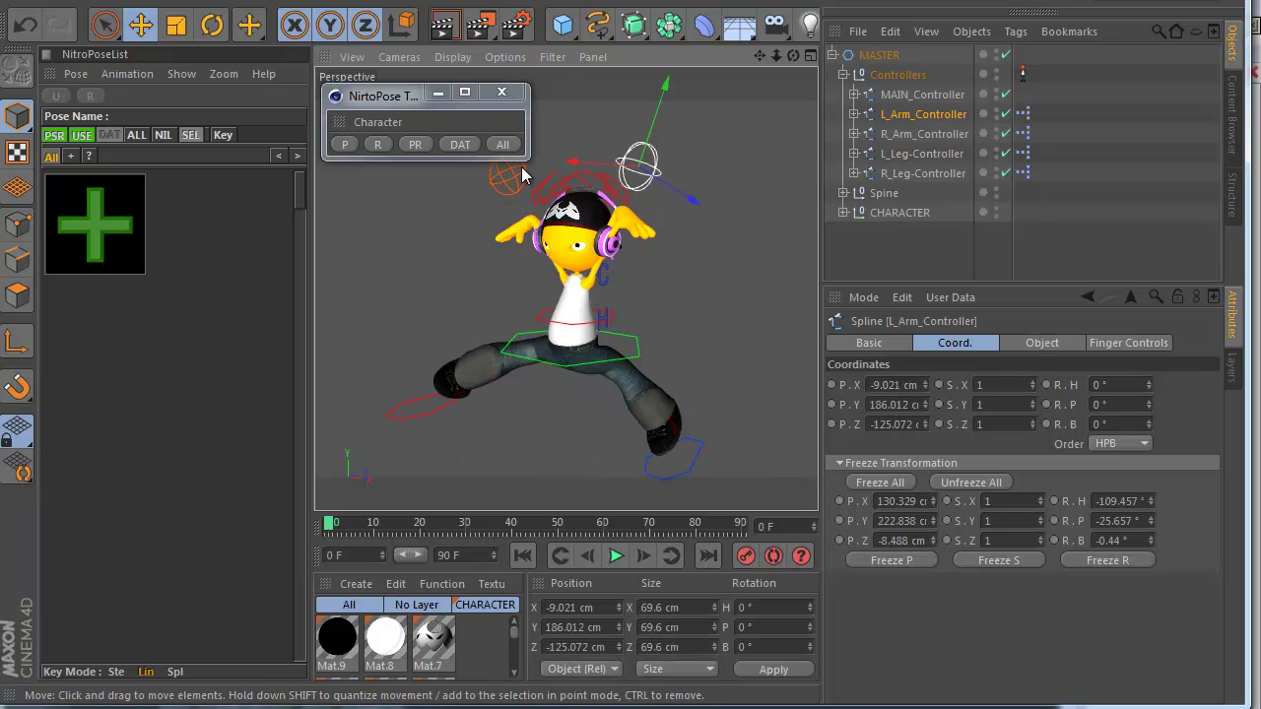
left_click(507, 178, "shift")
left_click(682, 476, "shift")
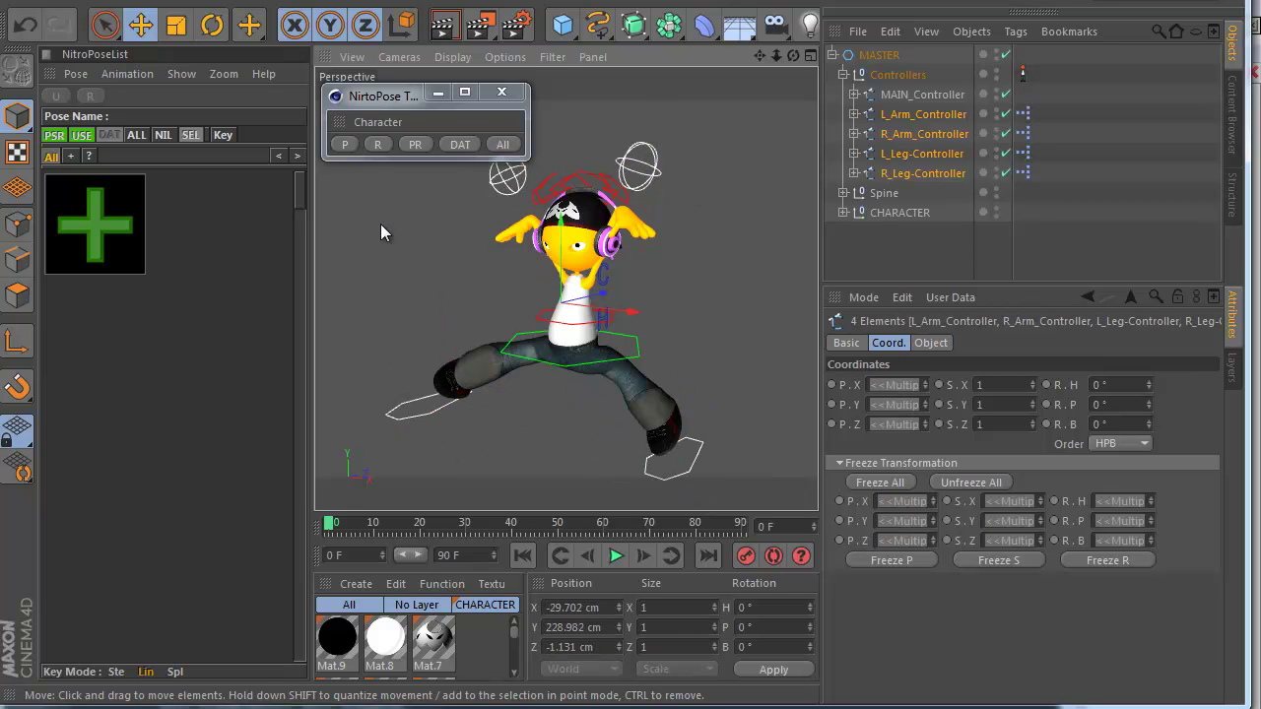
left_click(342, 144)
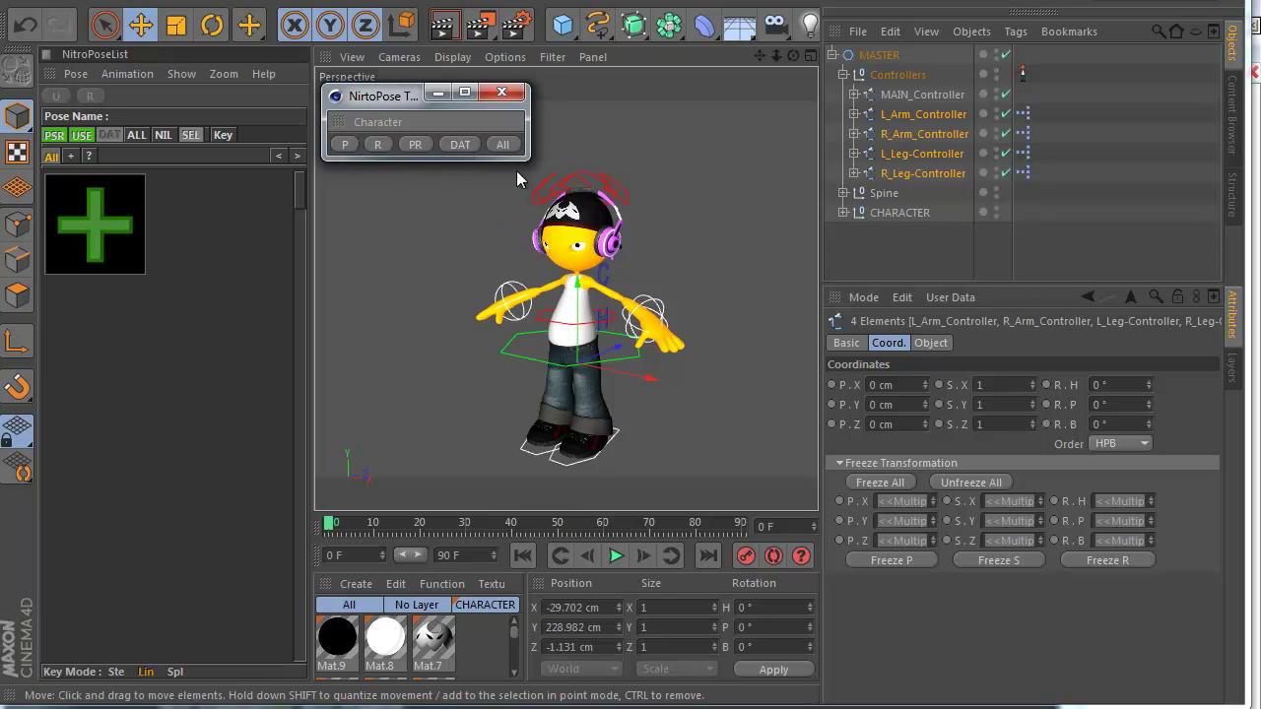
Examine the L_Arm_Controller's Finger Controls, the L_Leg-Controller's Foot_Controlls, and the available freeze commands.
left_click(665, 310)
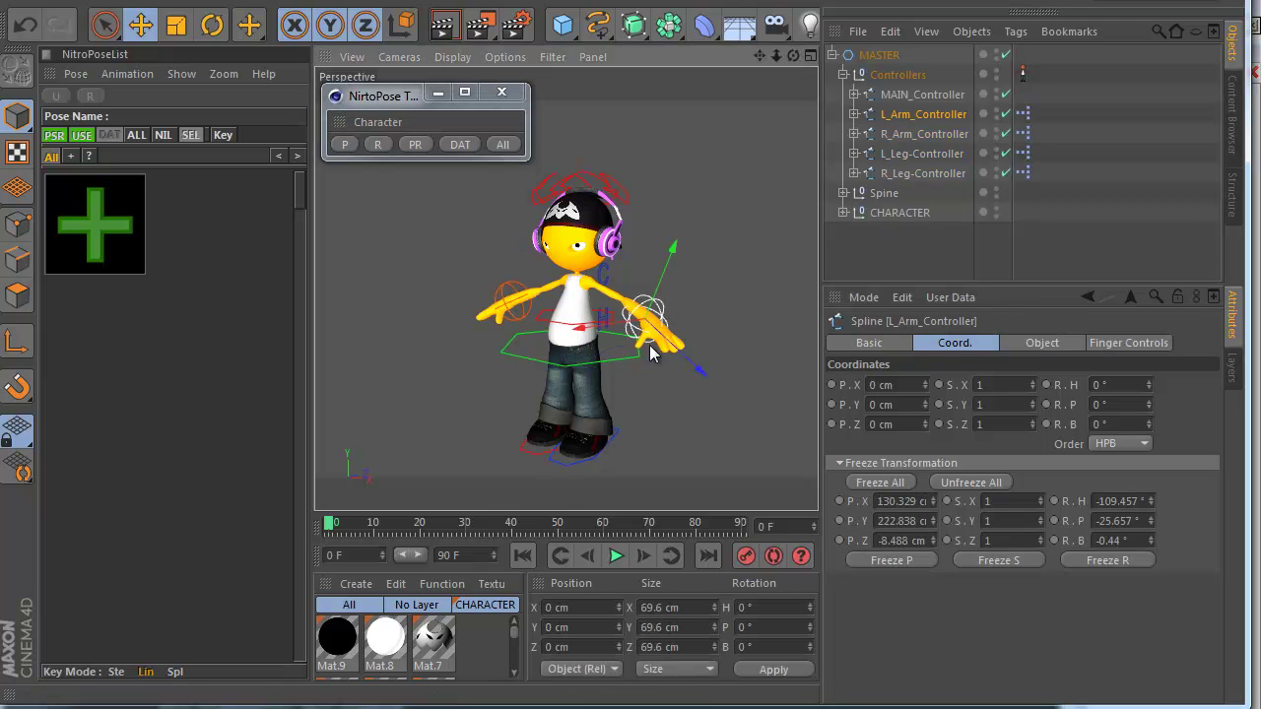
left_click(1116, 339)
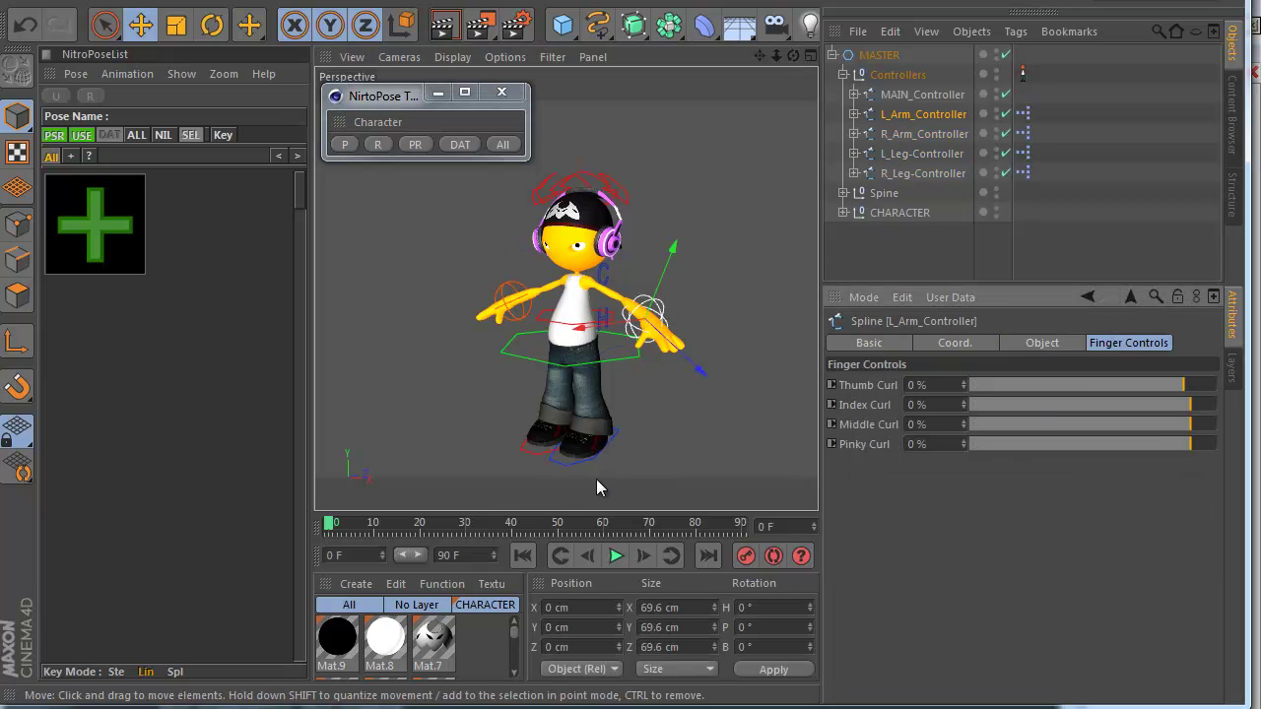
left_click(584, 472)
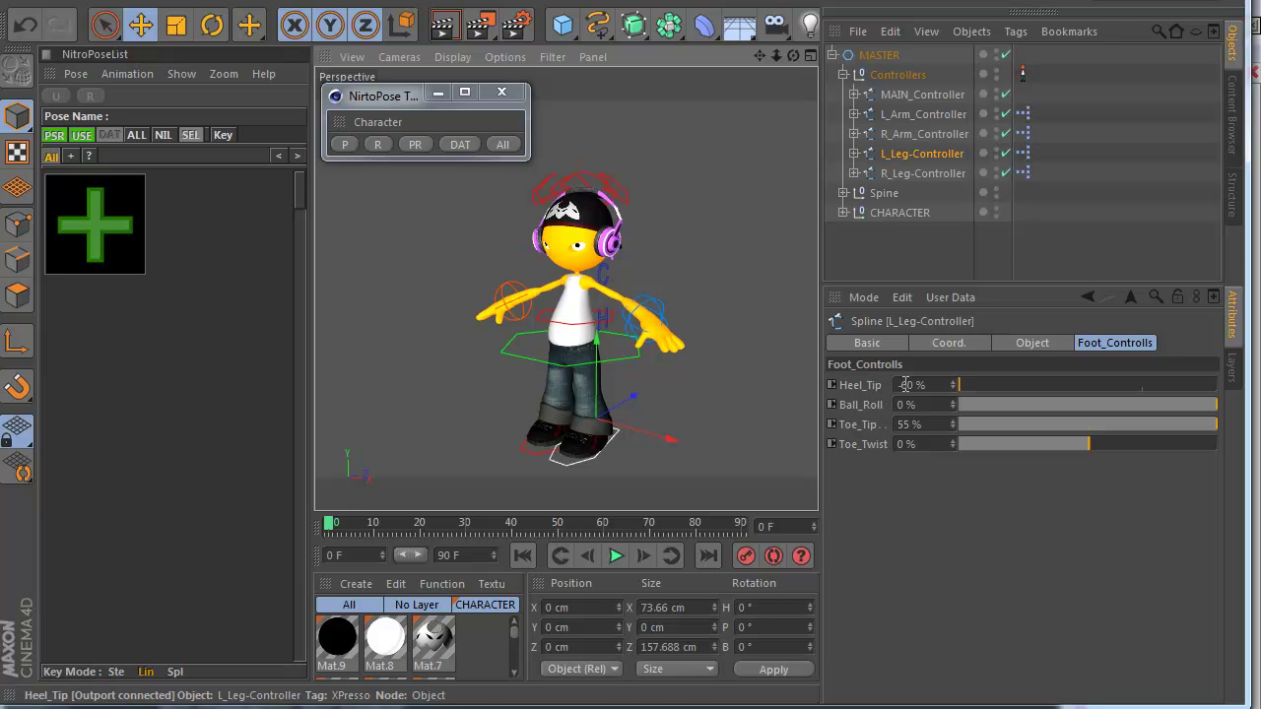
left_click(378, 122)
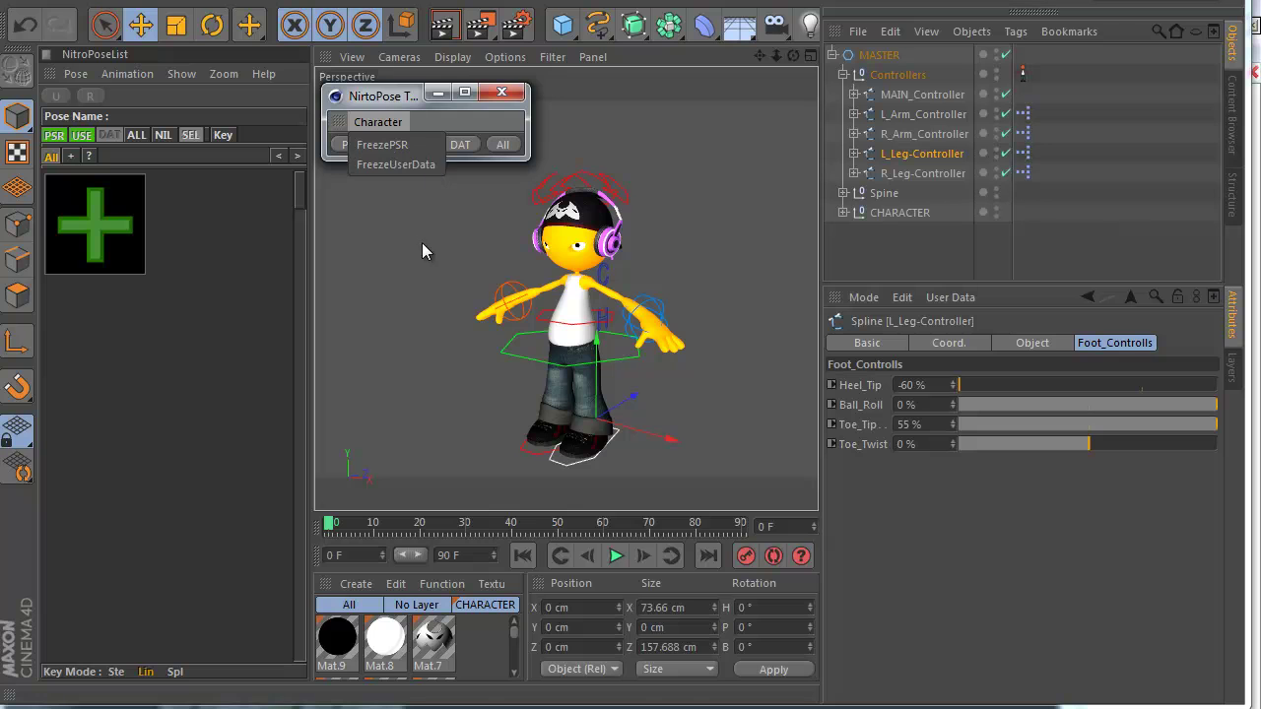
Select all eight controllers, including those under MAIN_Controller, and apply FreezeUserData to them.
left_click(916, 94)
left_click(900, 174, "shift")
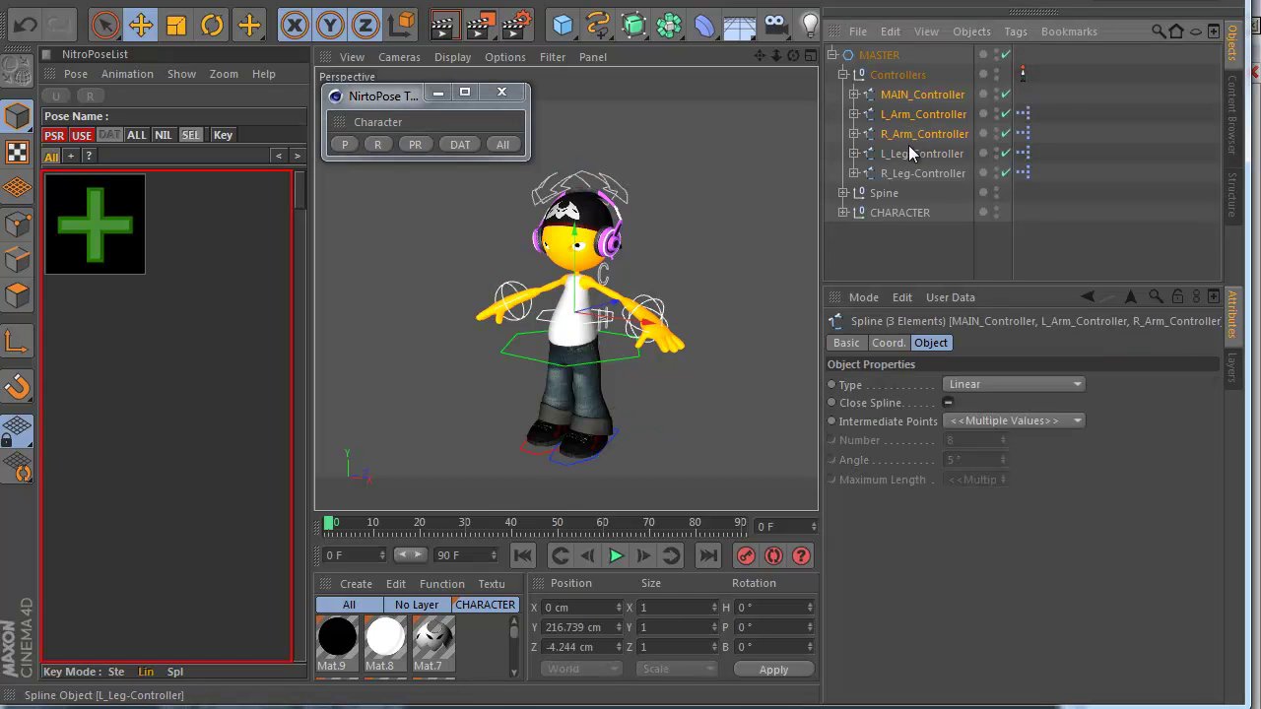
left_click(853, 95)
left_click(897, 114, "ctrl")
left_click(904, 135, "ctrl")
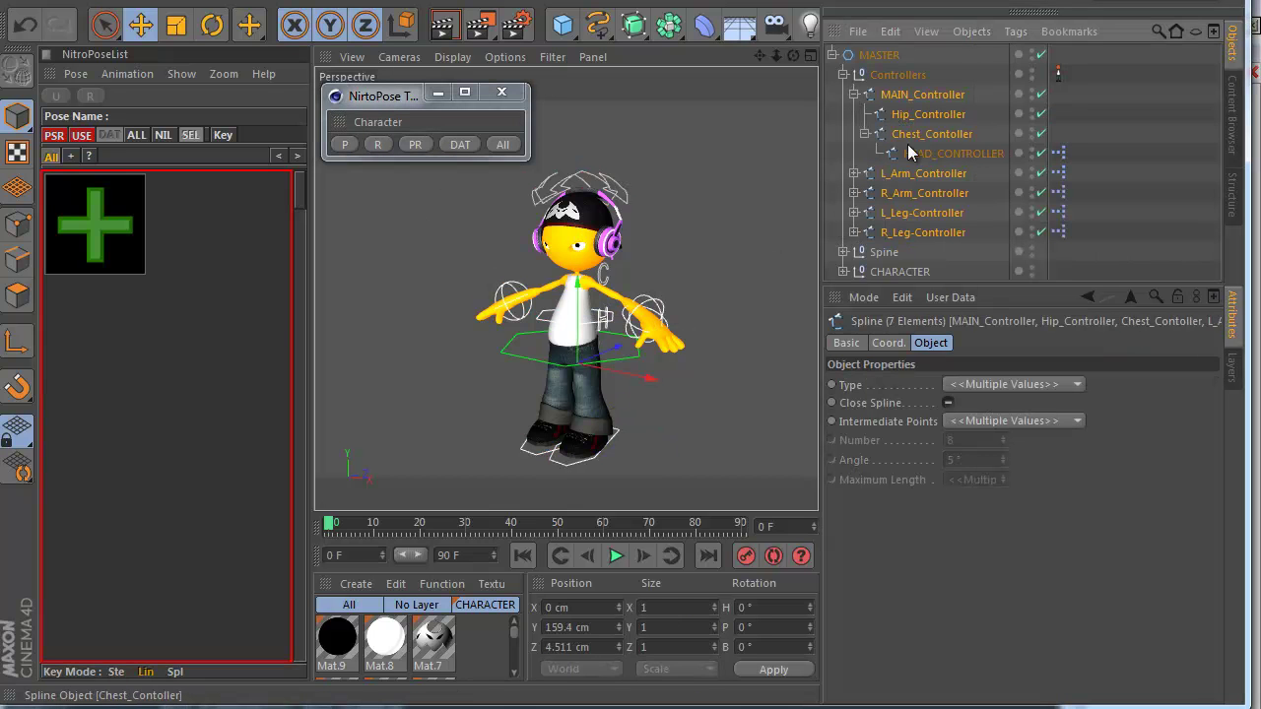
left_click(918, 153, "ctrl")
left_click(374, 120)
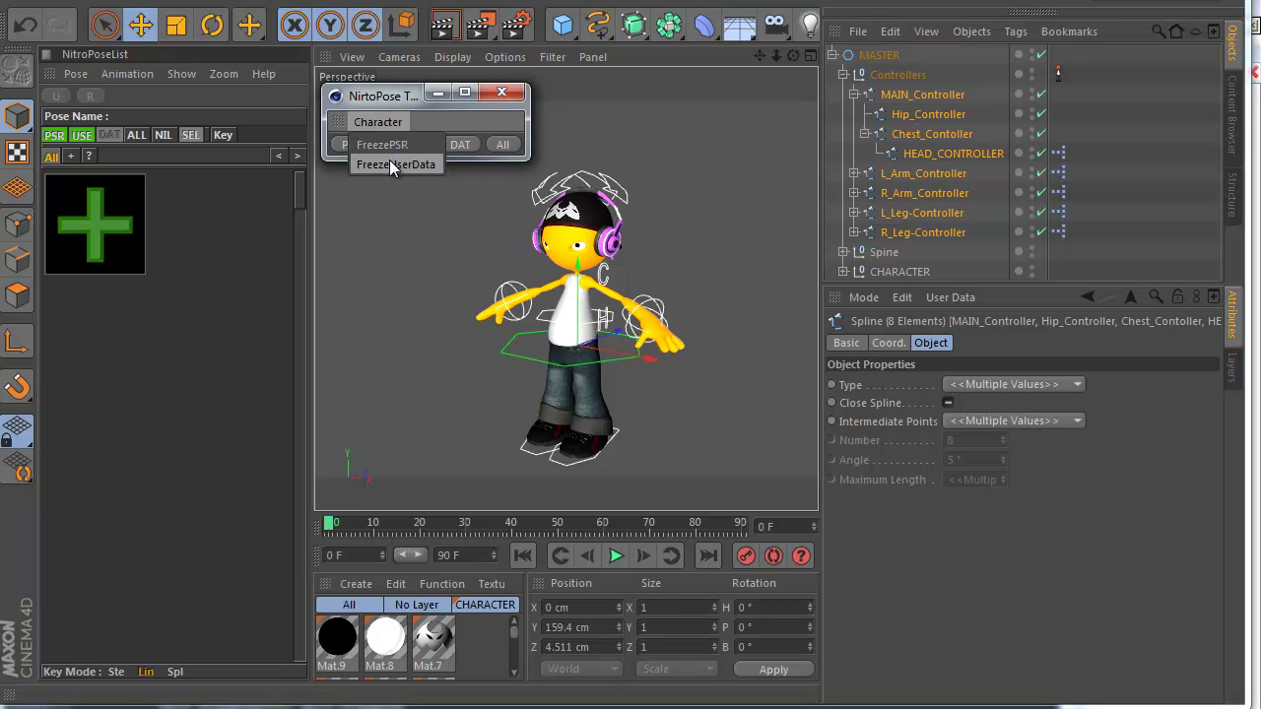
left_click(394, 163)
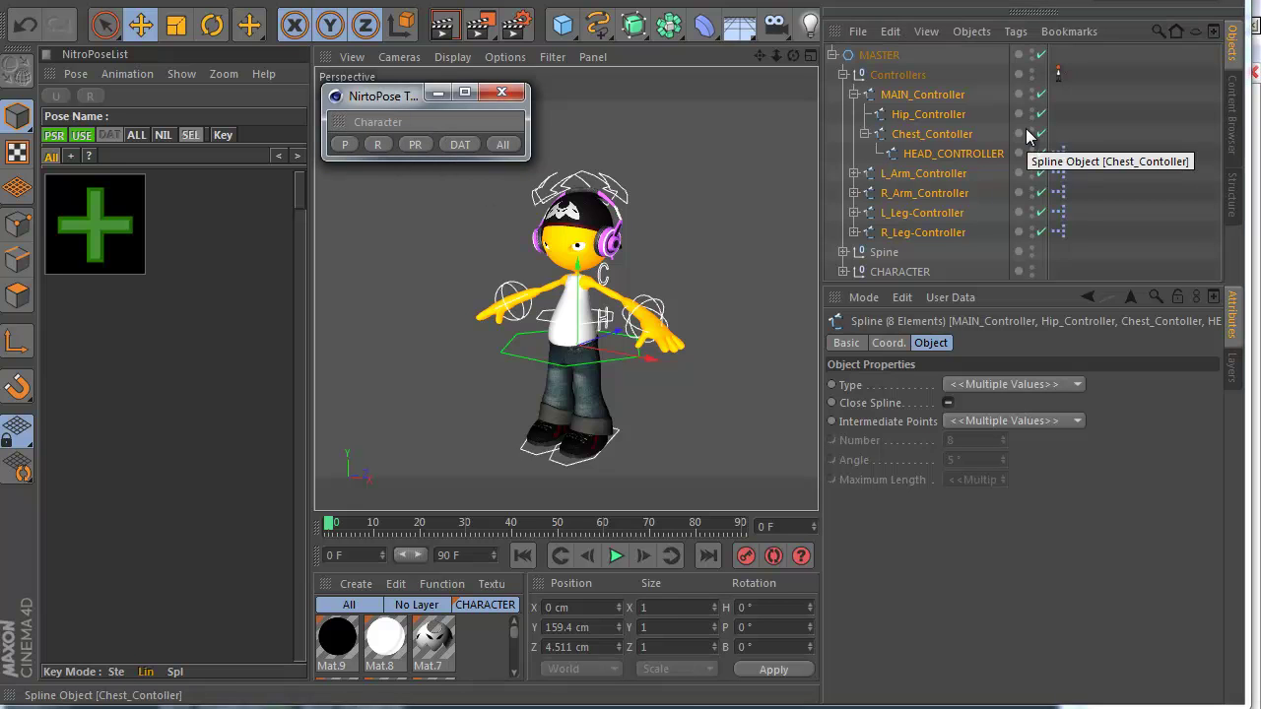
Set the L_Leg-Controller's Heel_Tip to -10%, Ball_Roll to -53%, Toe_Tip to 13% and Toe_Twist to -10%, and reset its user data with DAT.
left_click(615, 433)
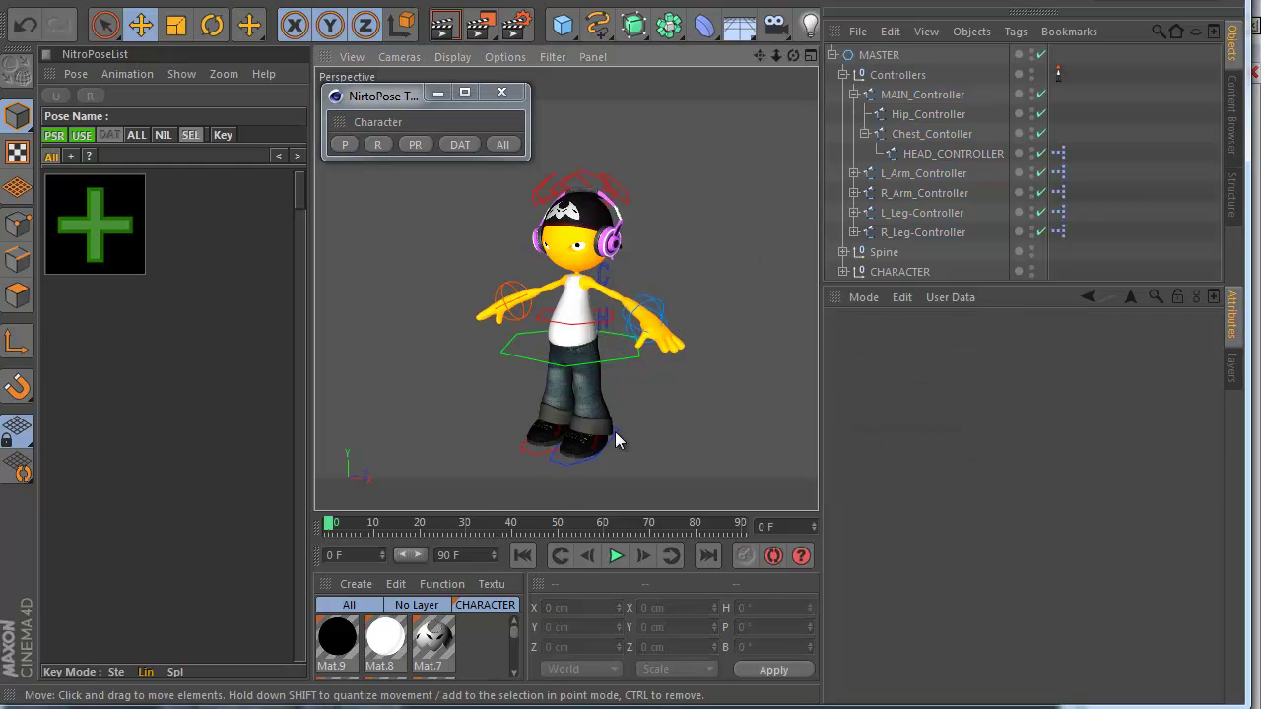
left_click(565, 464)
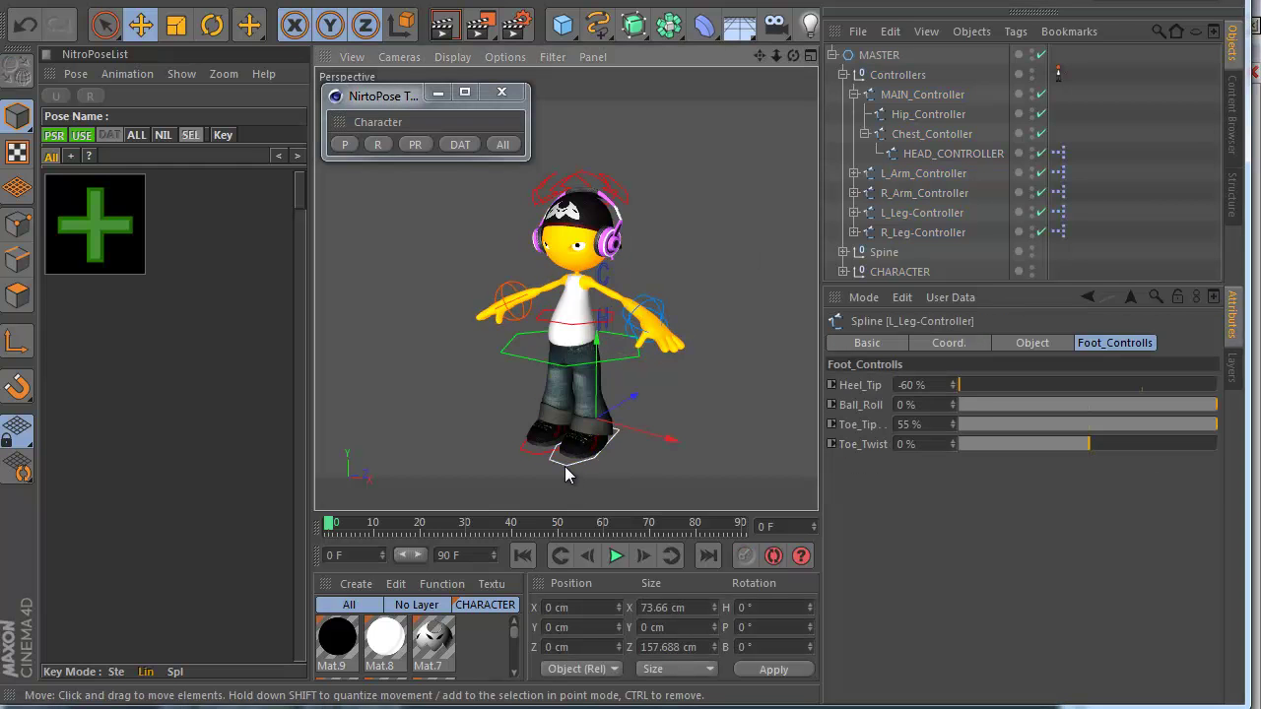
left_click(989, 404)
left_click(1000, 424)
left_click(1001, 444)
left_click_drag(1000, 390, 1069, 411)
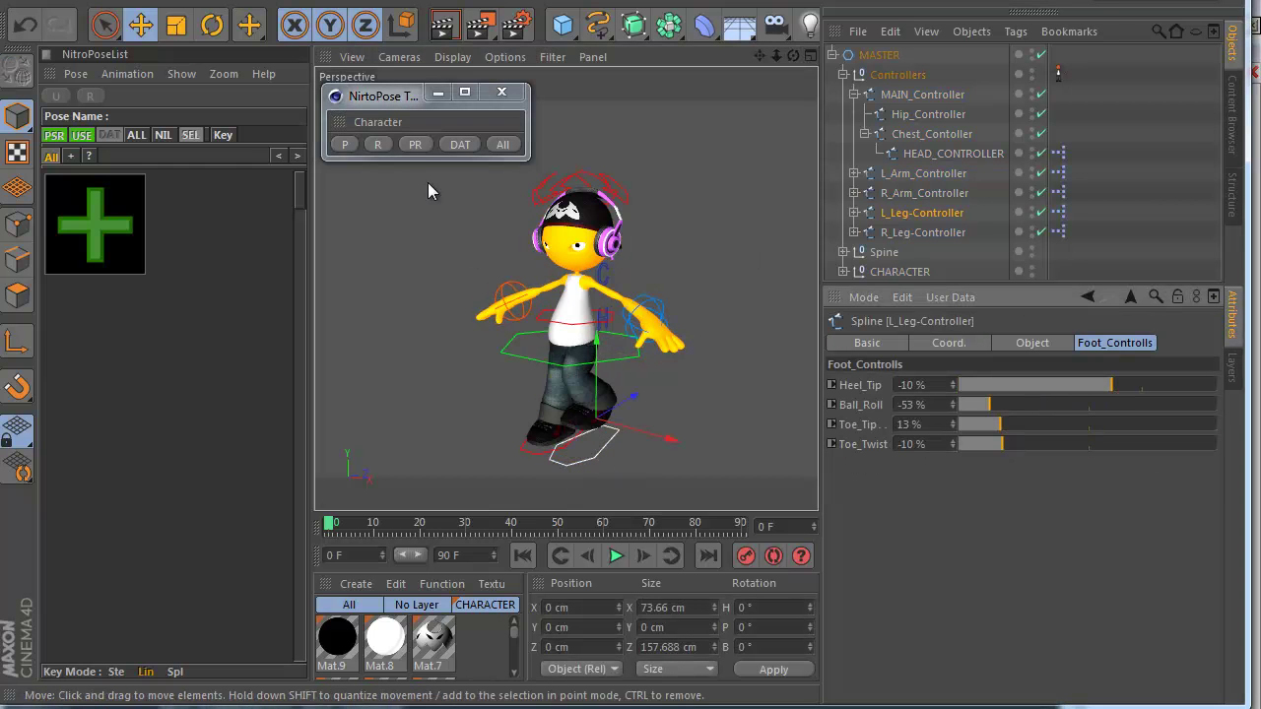
left_click(460, 145)
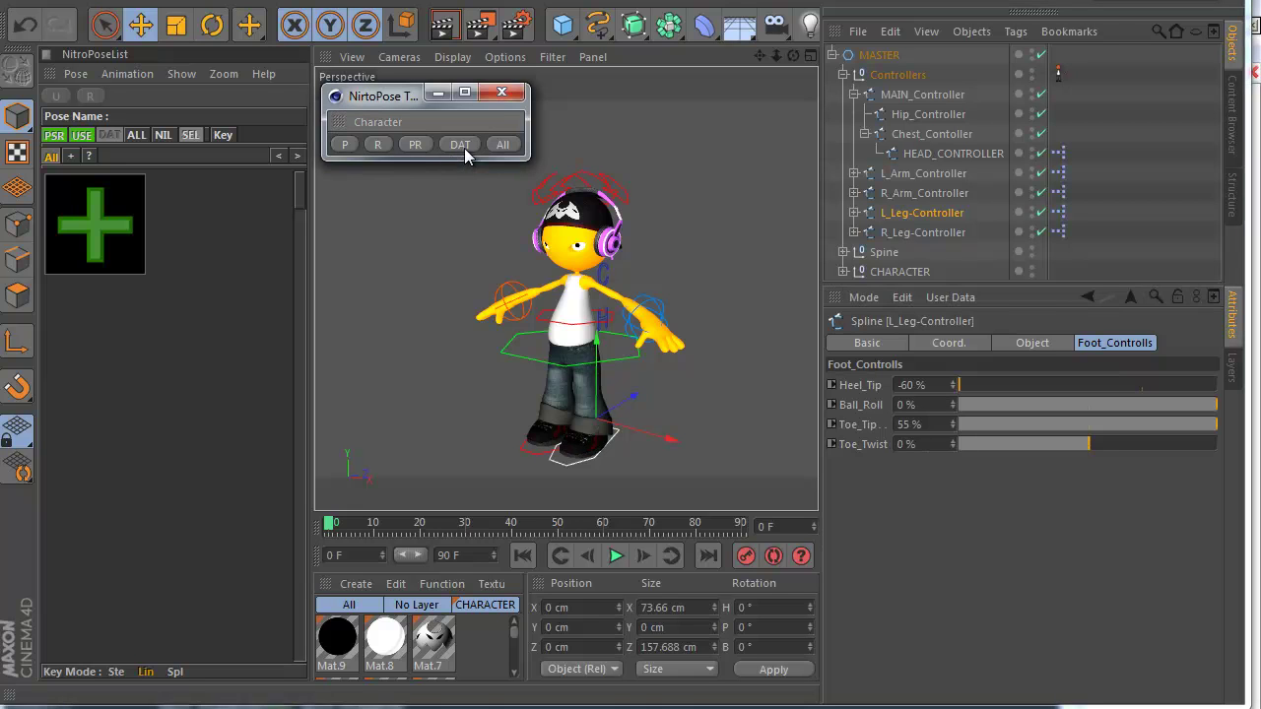
Set the R_Leg-Controller's Heel_Tip to -17%, change its Ball_Roll and Toe_Tip, and reset both leg controllers' user data with DAT.
left_click(538, 451)
left_click(1091, 383)
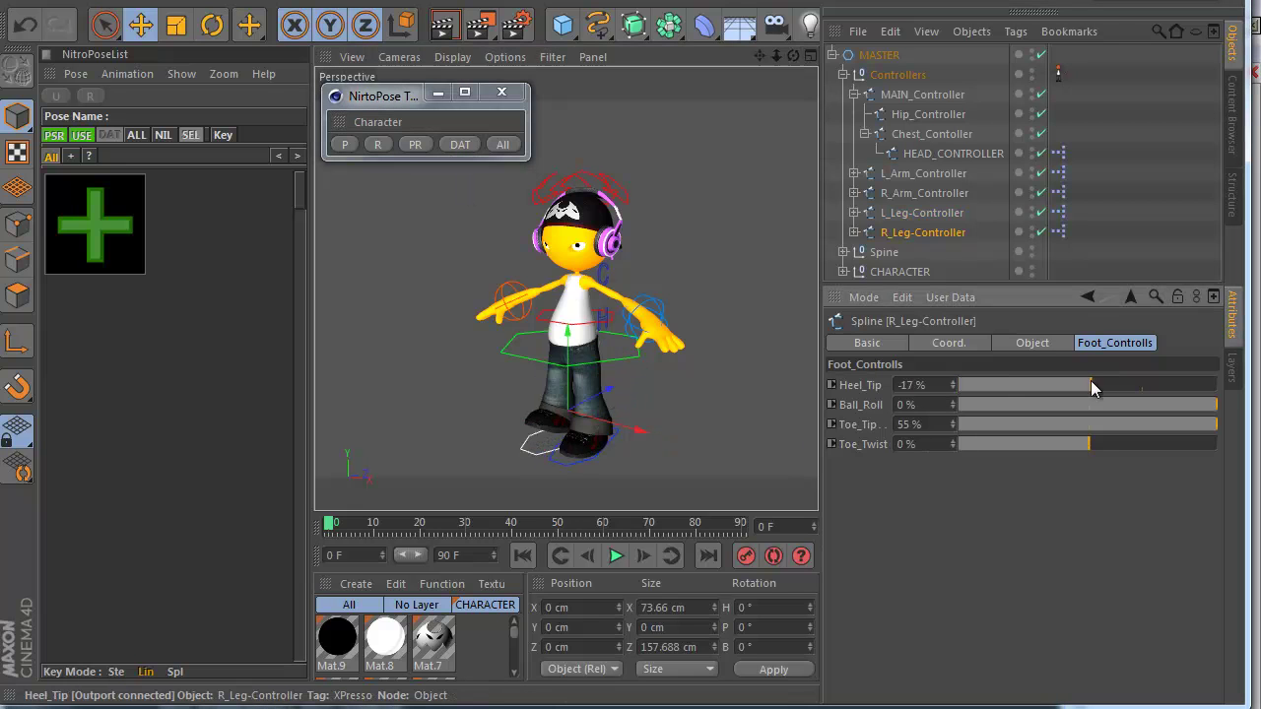
left_click(1058, 403)
left_click(1031, 424)
left_click(523, 453, "shift")
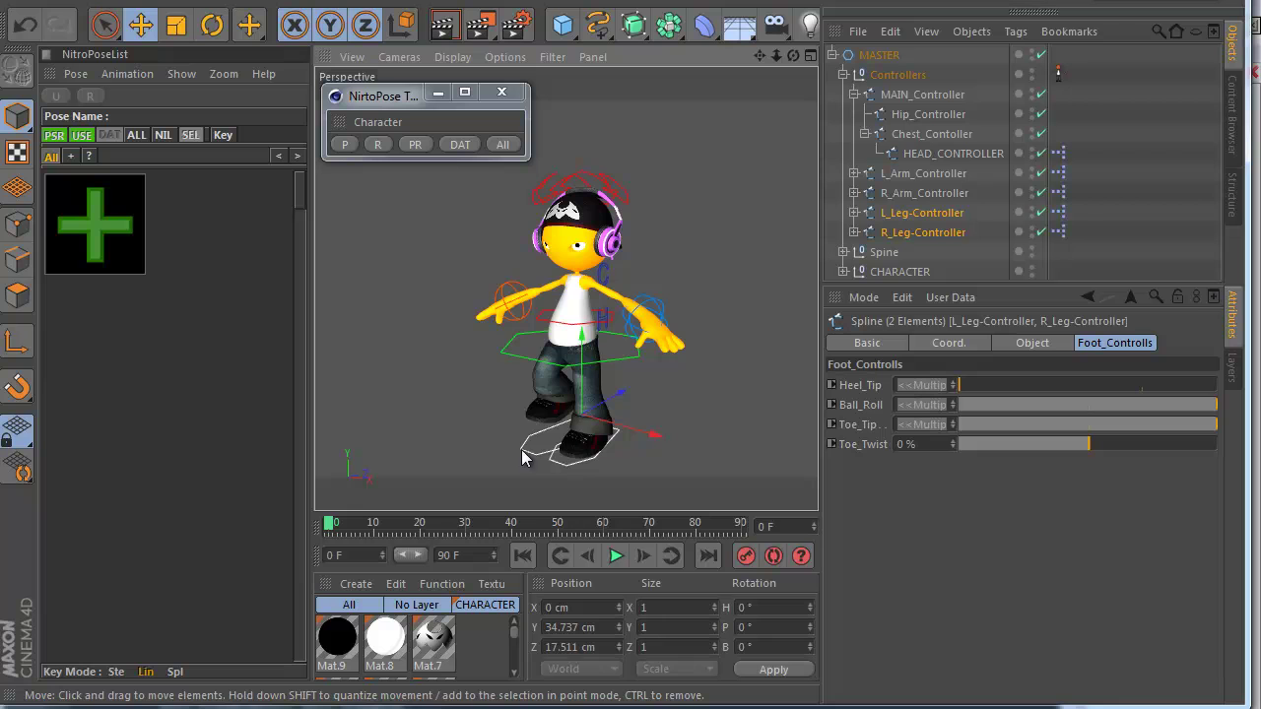
left_click(460, 145)
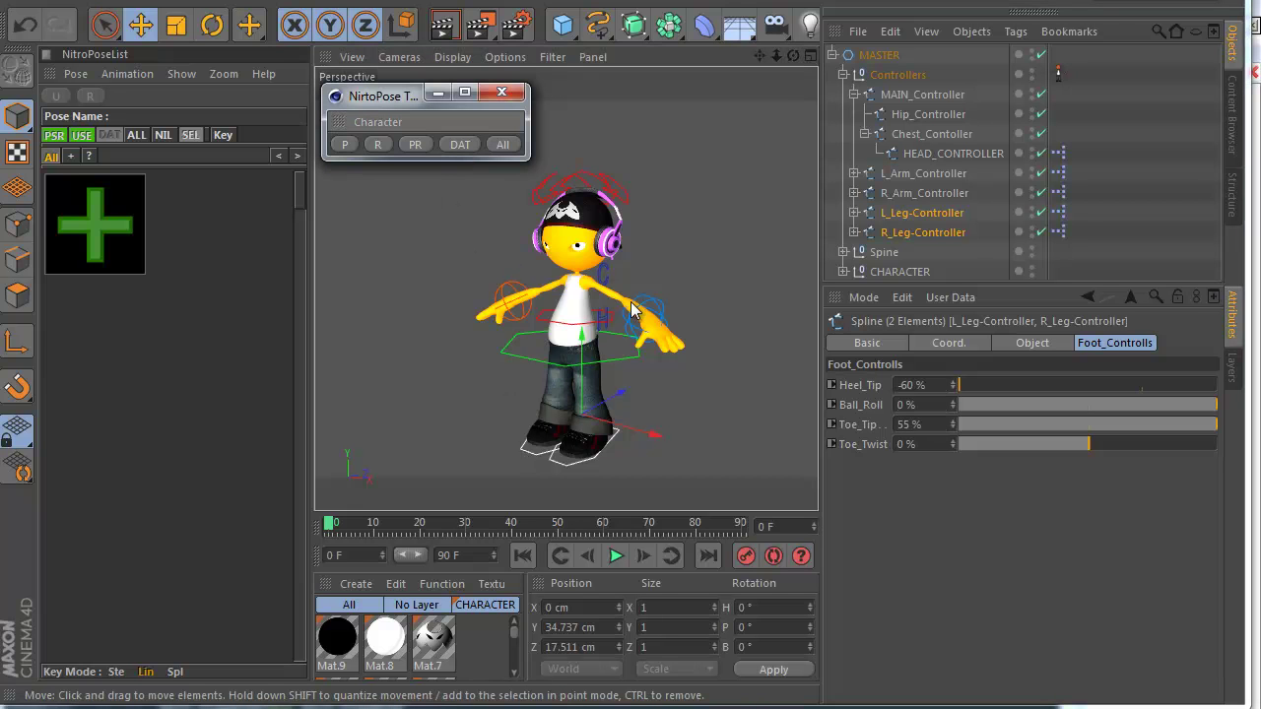
Move the L_Leg-Controller to about X 132, Y 77, Z 110 cm and rotate it to about H 14°, P 21°, B -37°.
left_click(568, 467)
left_click_drag(634, 460, 742, 412)
left_click(211, 25)
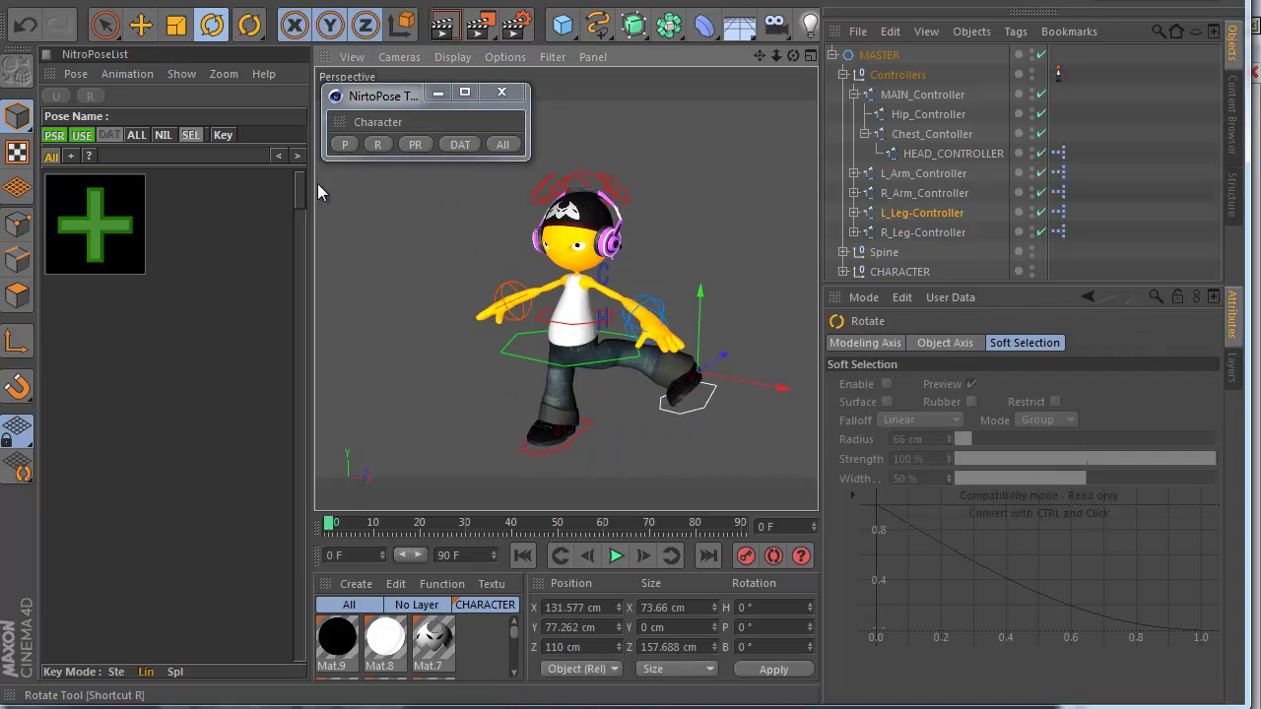
left_click_drag(426, 275, 740, 384)
left_click(723, 398)
Set the L_Leg-Controller's Heel_Tip to -24%, Ball_Roll to -28%, Toe_Tip to 40% and Toe_Twist to 4%, and reset everything with All.
left_click(1028, 405)
left_click_drag(1014, 422, 1097, 403)
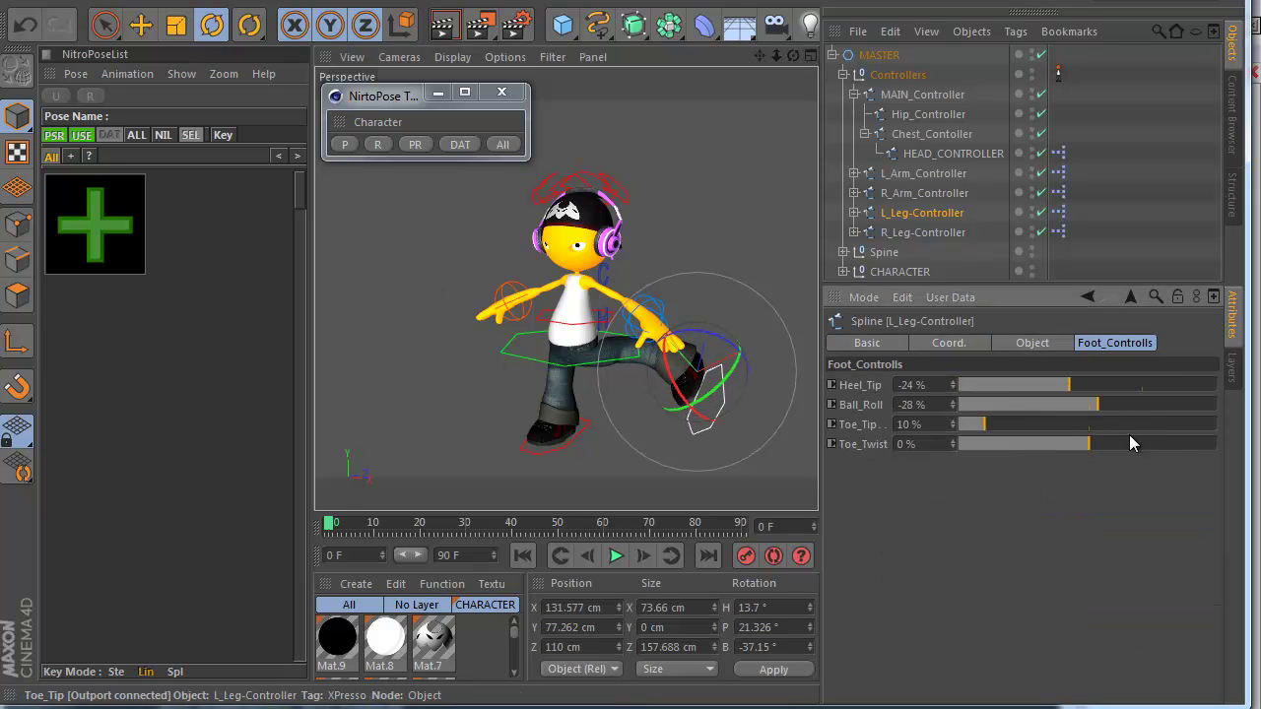
left_click(1123, 443)
left_click_drag(983, 425, 1138, 425)
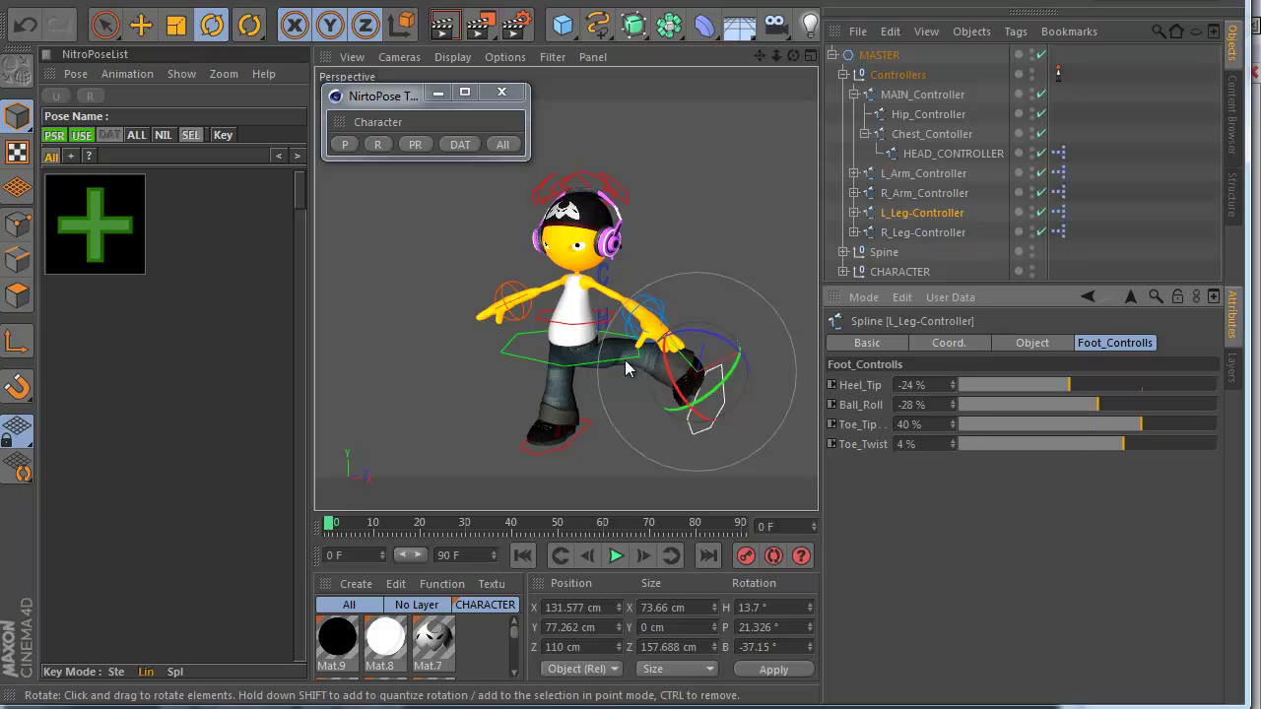
left_click(502, 144)
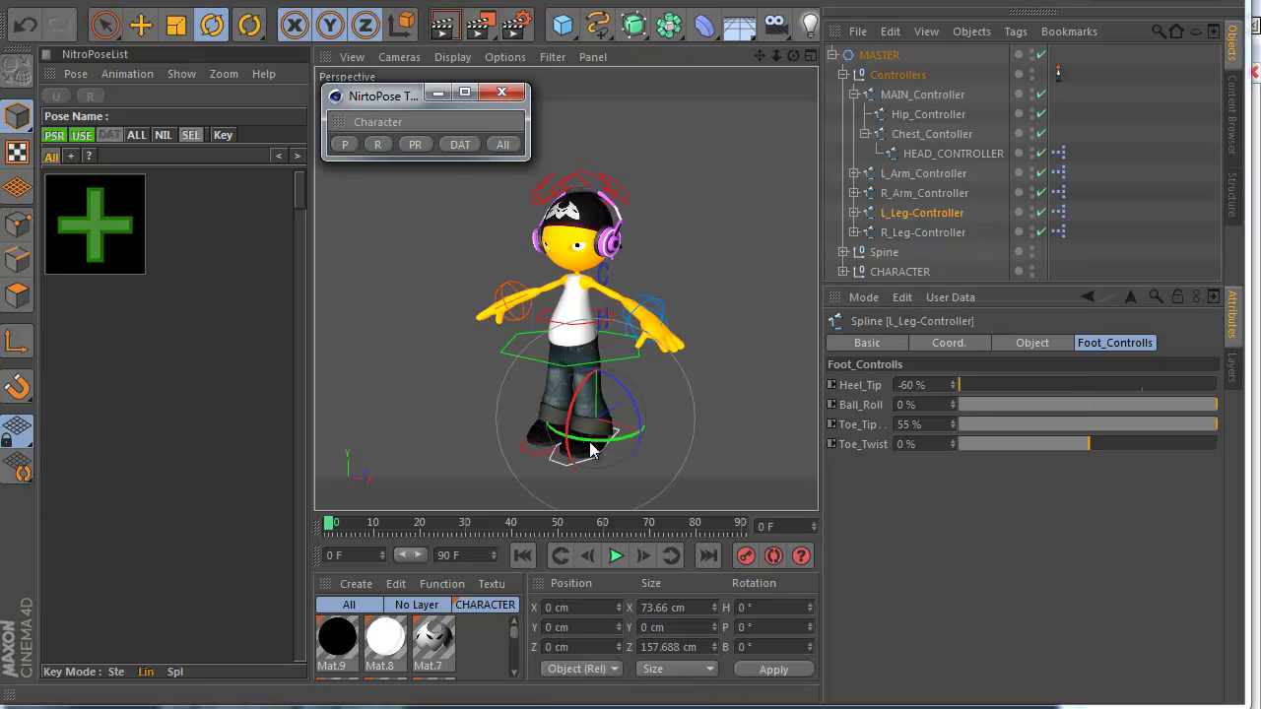
Deselect the leg controller and review the FreezePSR and FreezeUserData commands of NitroPose Tools.
left_click(798, 404)
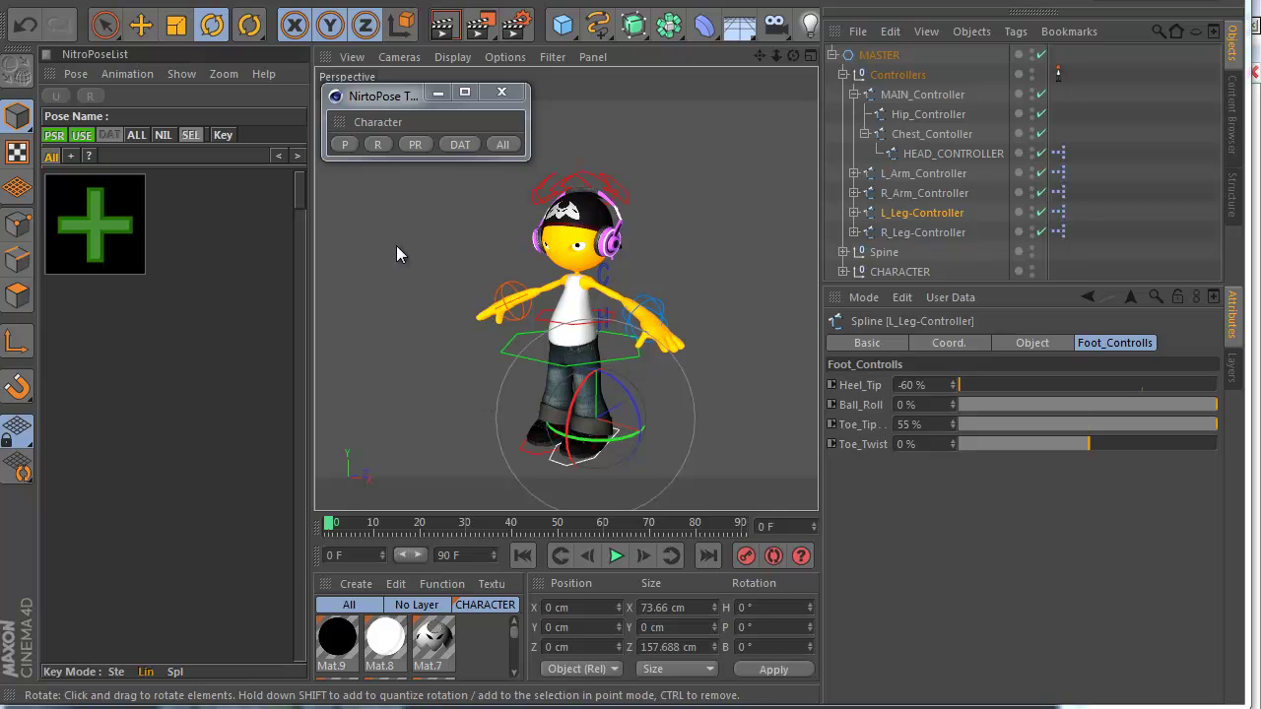
left_click(383, 123)
left_click(422, 262)
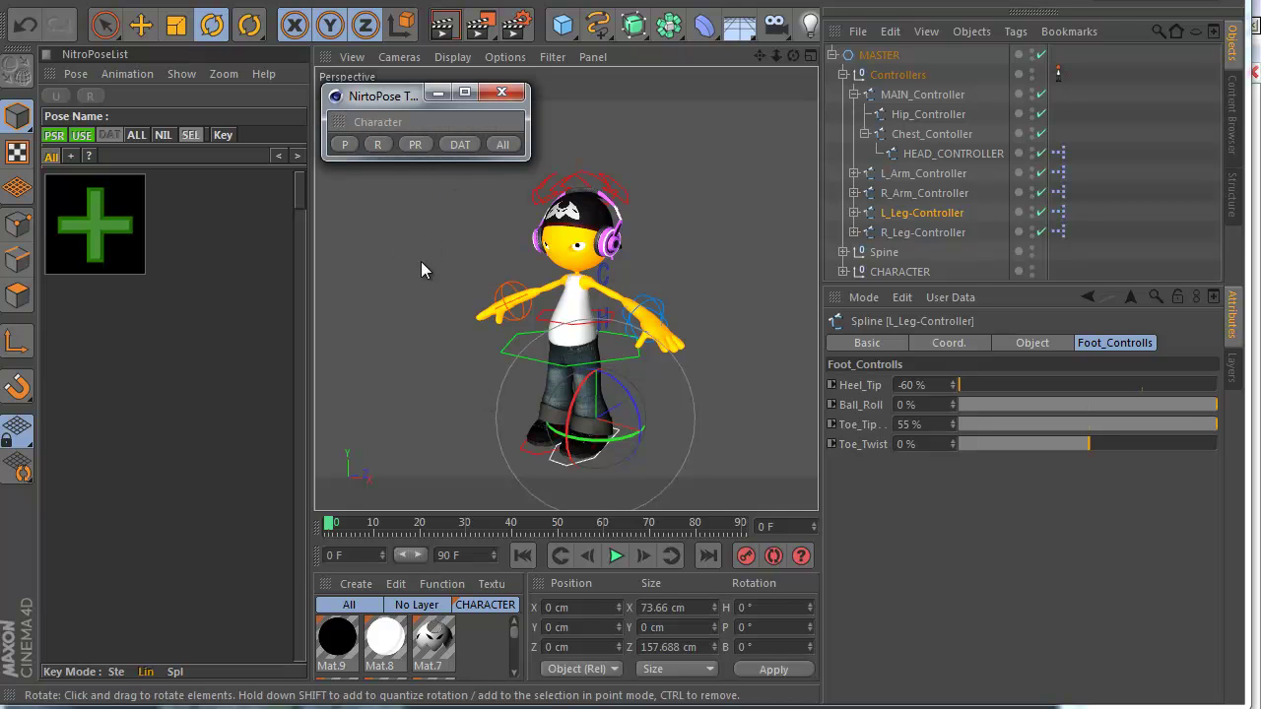
left_click(420, 364)
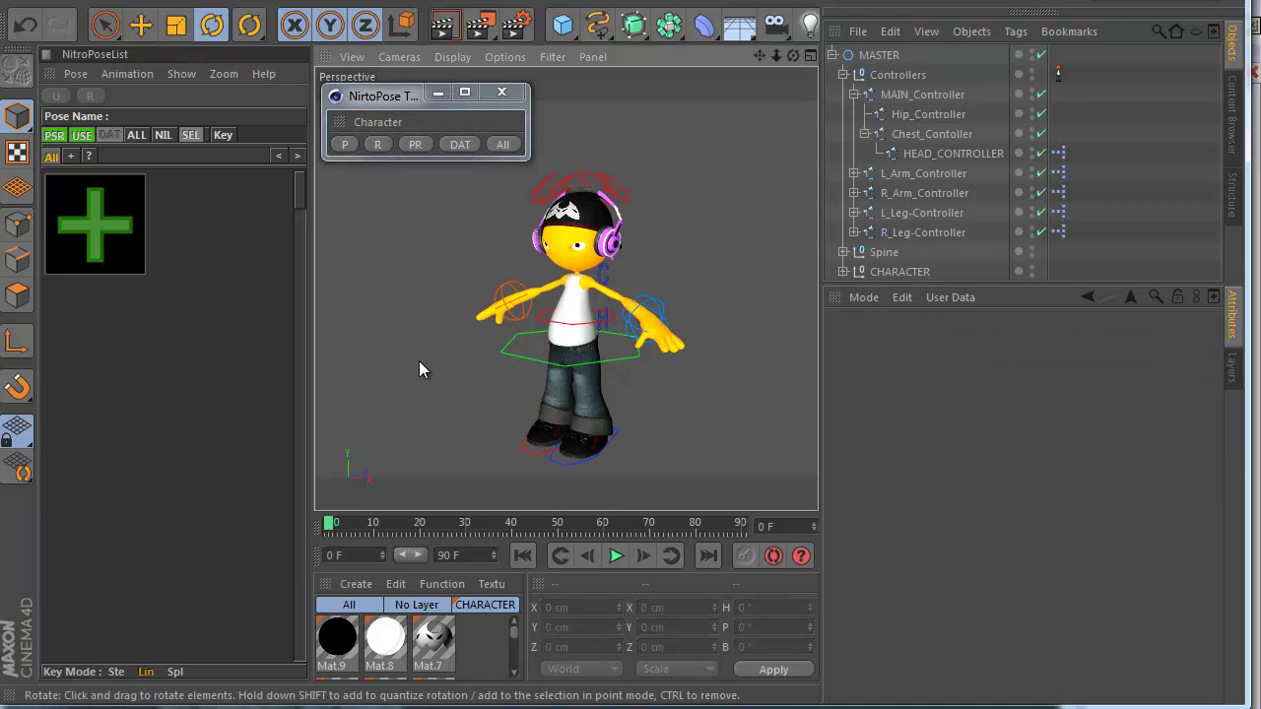
left_click(378, 144)
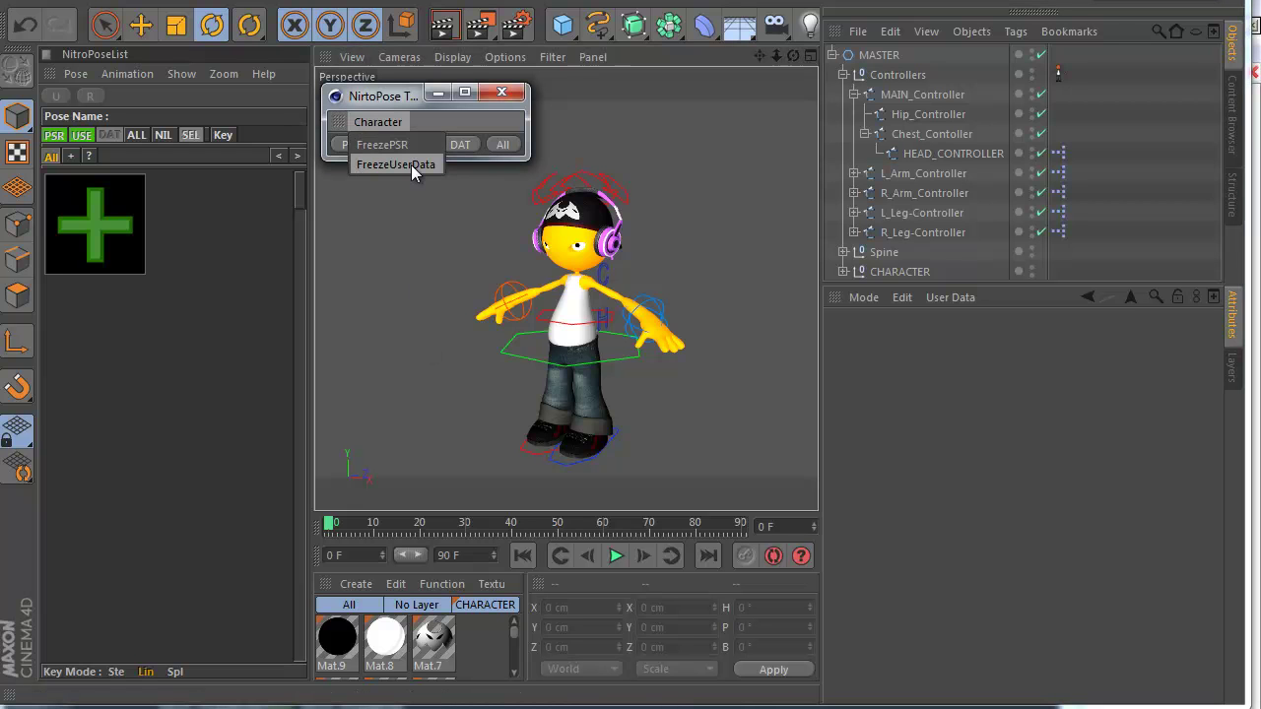
left_click(412, 166)
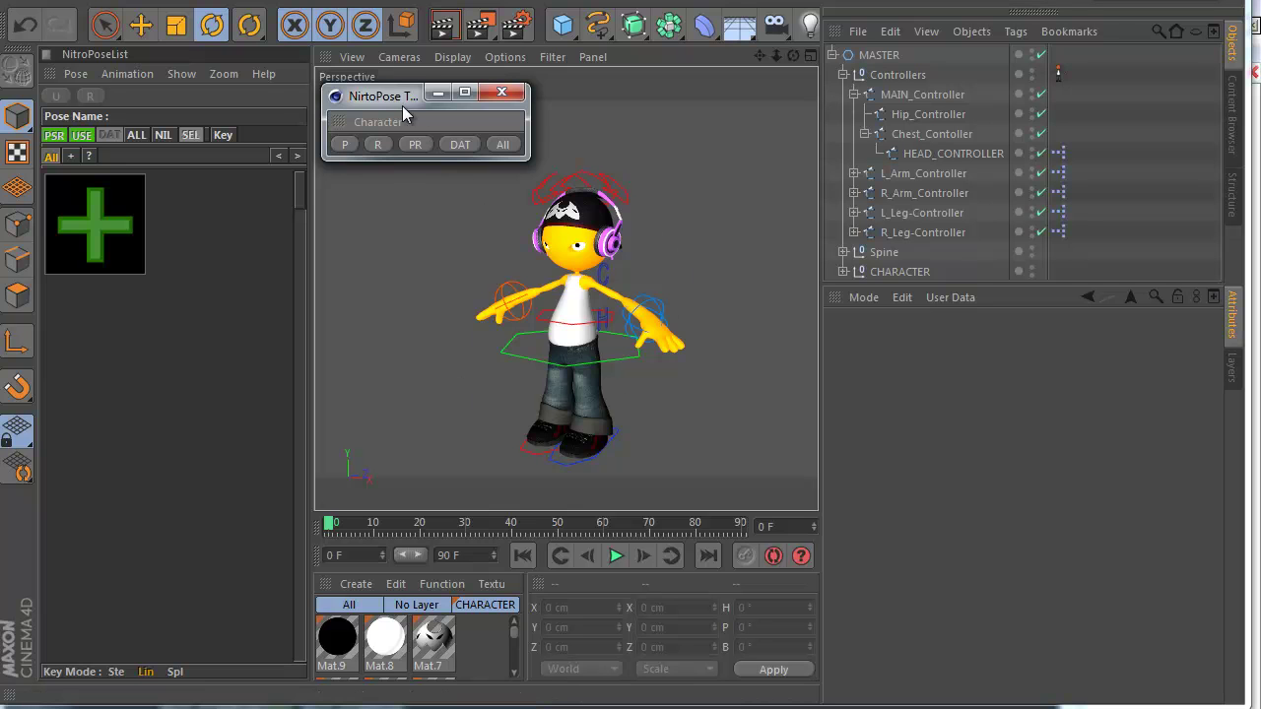
Dock the NitroPose Tools window above the viewport and enlarge the viewport's height.
left_click_drag(402, 101, 405, 129)
left_click_drag(347, 72, 389, 71)
left_click_drag(450, 238, 458, 106)
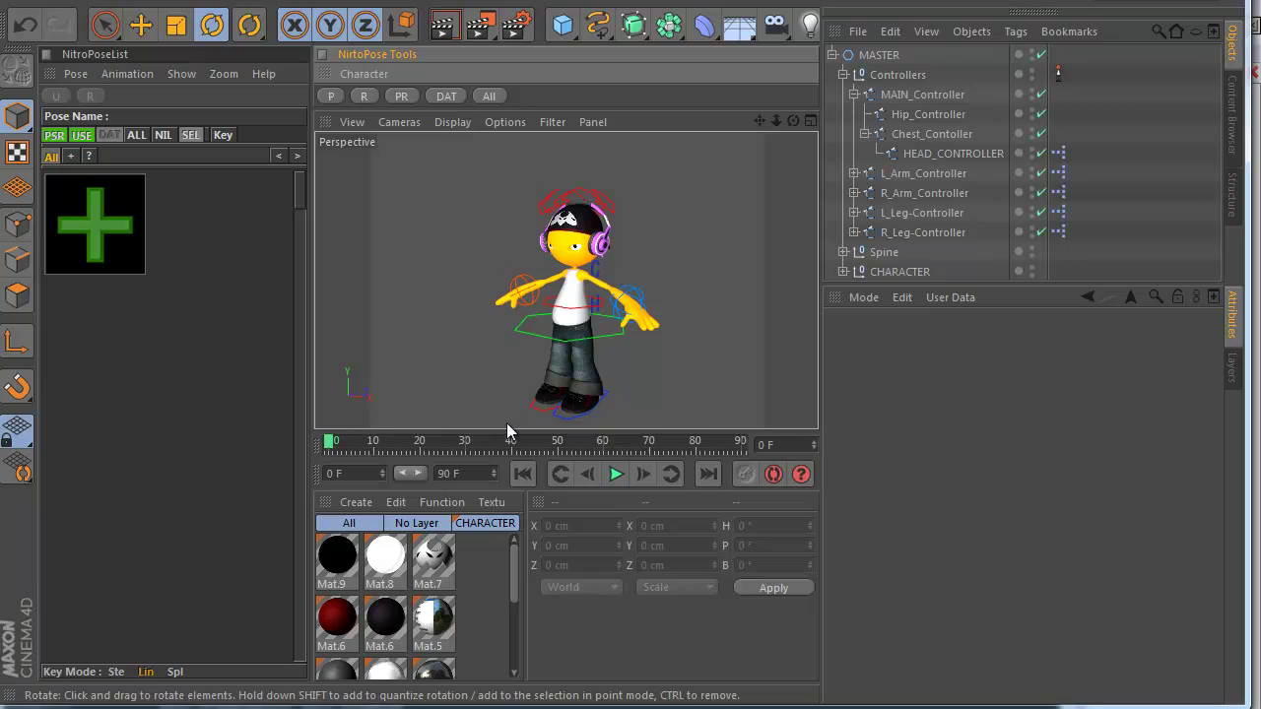
left_click_drag(508, 430, 509, 515)
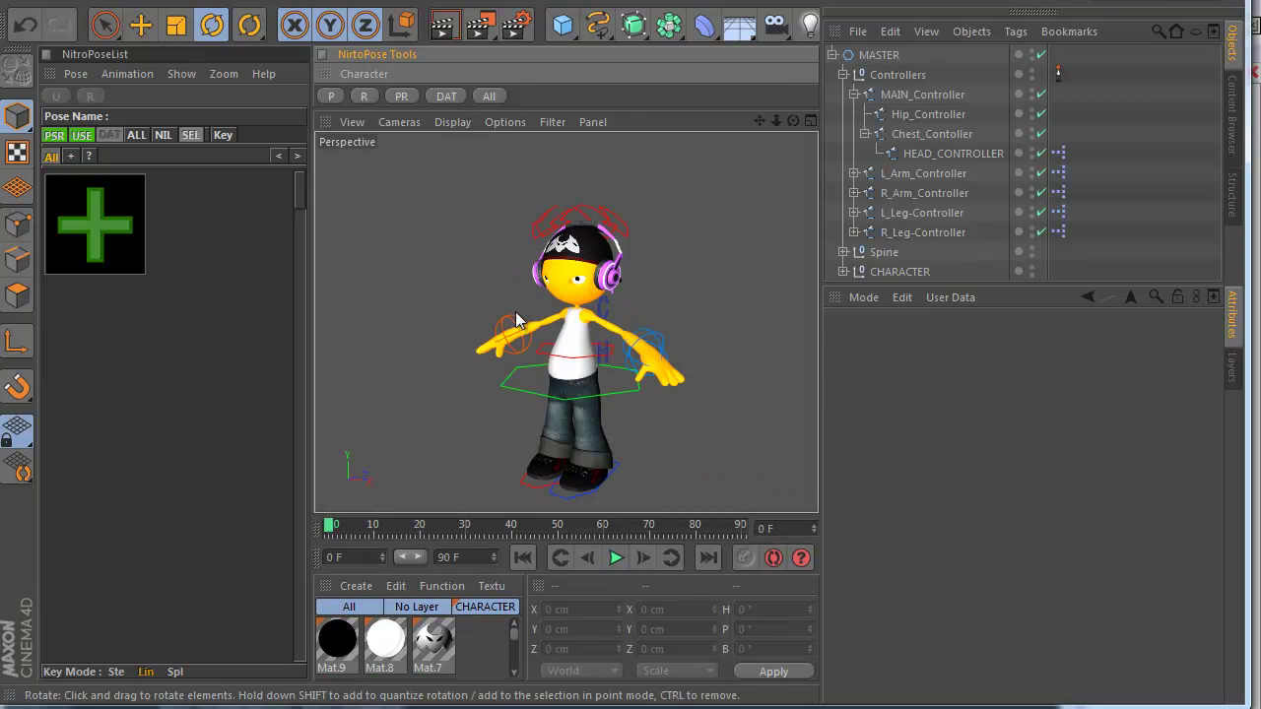
Rotate the R_Arm_Controller to about H -3°, P 29°, B 11° and reset its rotation with R.
left_click(498, 330)
left_click_drag(497, 330, 479, 379)
left_click(363, 96)
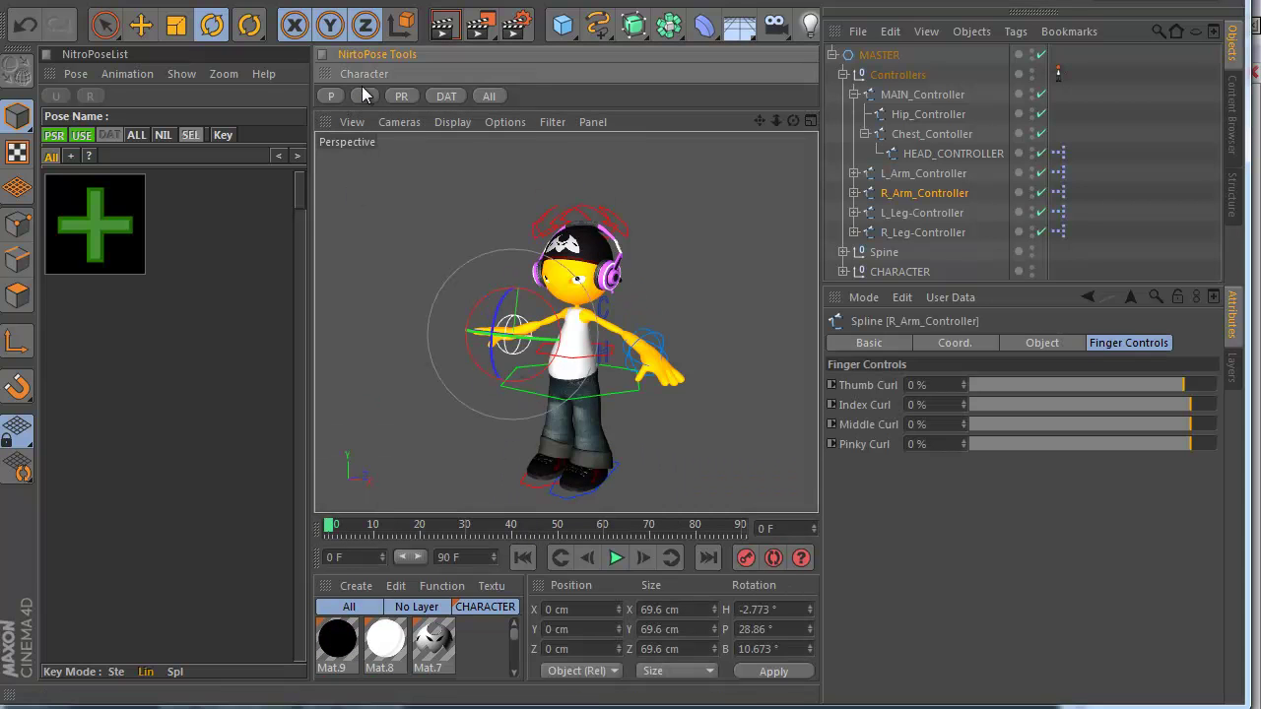
left_click(458, 223)
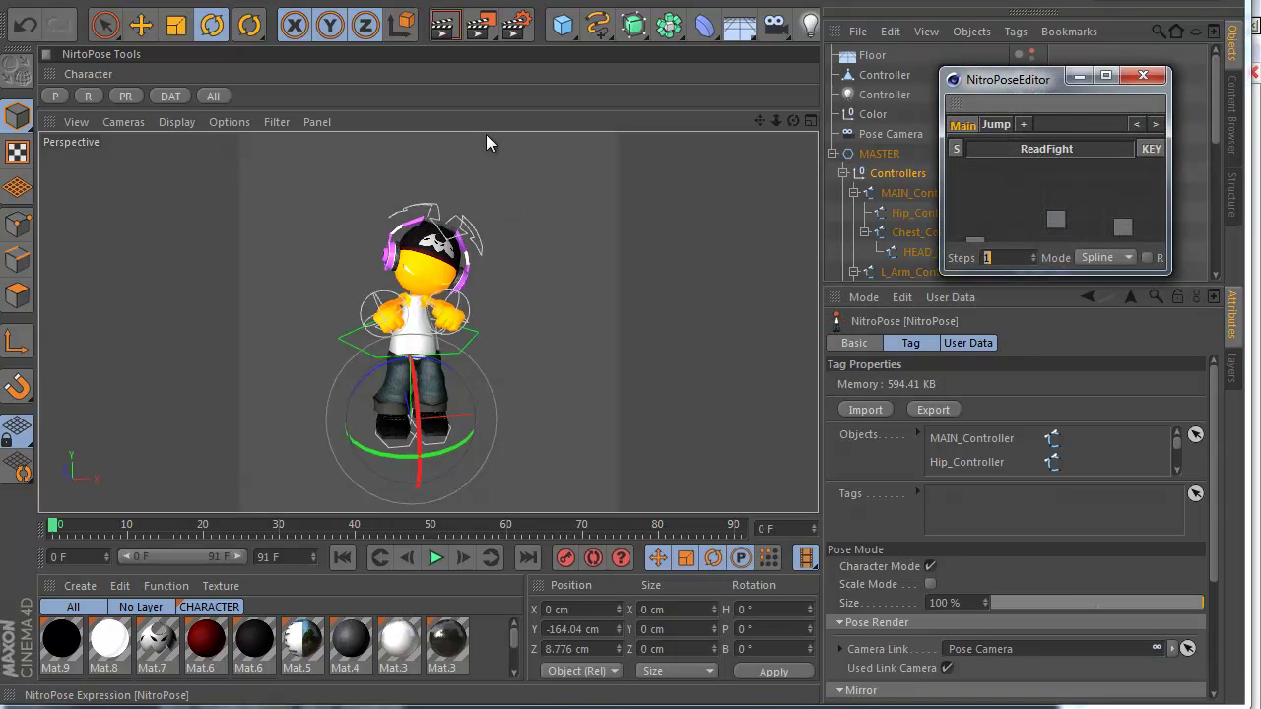
Enlarge the NitroPoseEditor window and place it beside the character so all its pose controls show.
left_click_drag(982, 86, 358, 177)
left_click_drag(543, 370, 590, 531)
left_click_drag(422, 168, 678, 174)
Try several pose controls on the NitroPoseEditor's Main page to blend the character's poses, including the jump.
mouse_move(607, 345)
left_mouse_down()
mouse_move(621, 399)
mouse_move(615, 383)
mouse_move(726, 380)
mouse_move(748, 359)
mouse_move(735, 365)
mouse_move(749, 412)
left_mouse_up()
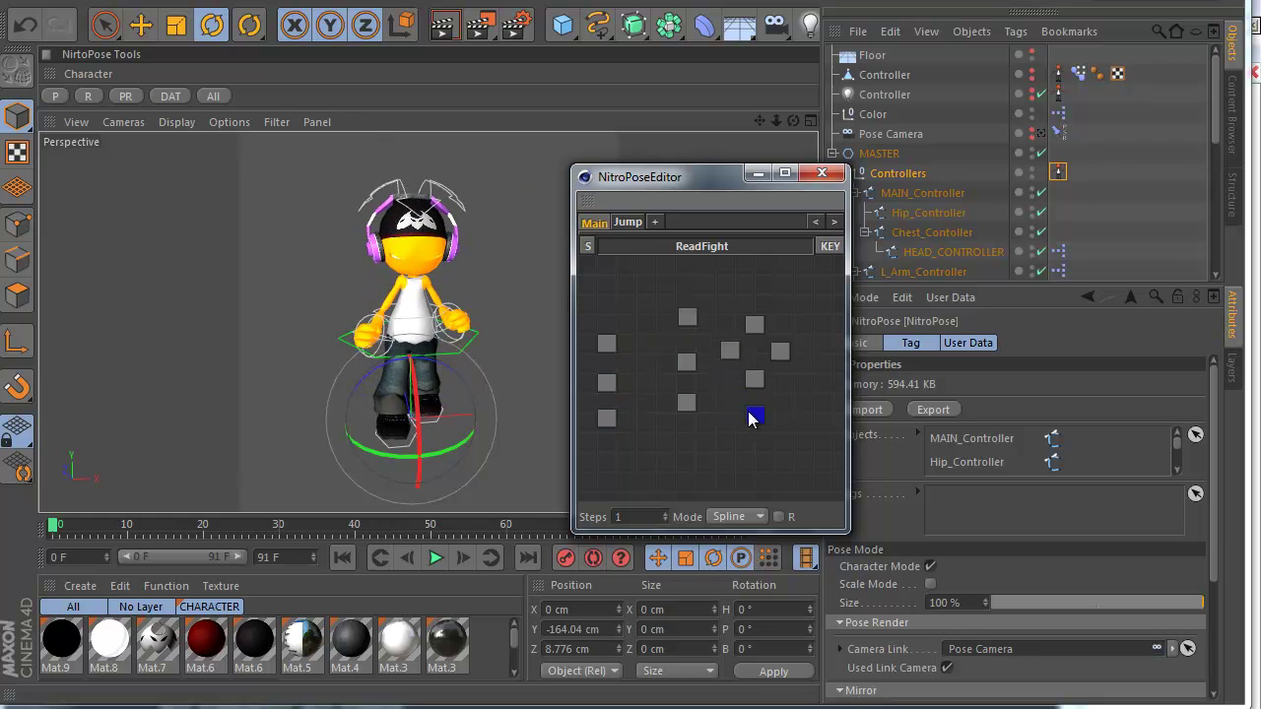
left_click(779, 351)
left_click(754, 325)
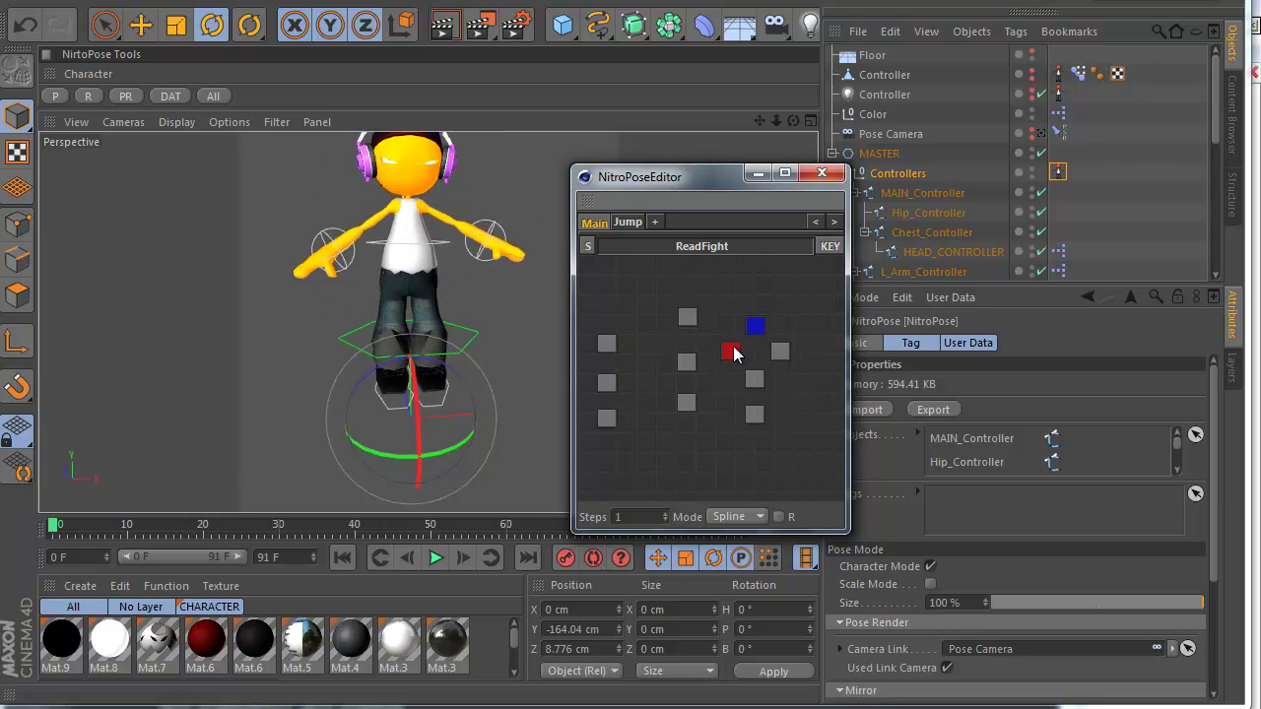
left_click(731, 352)
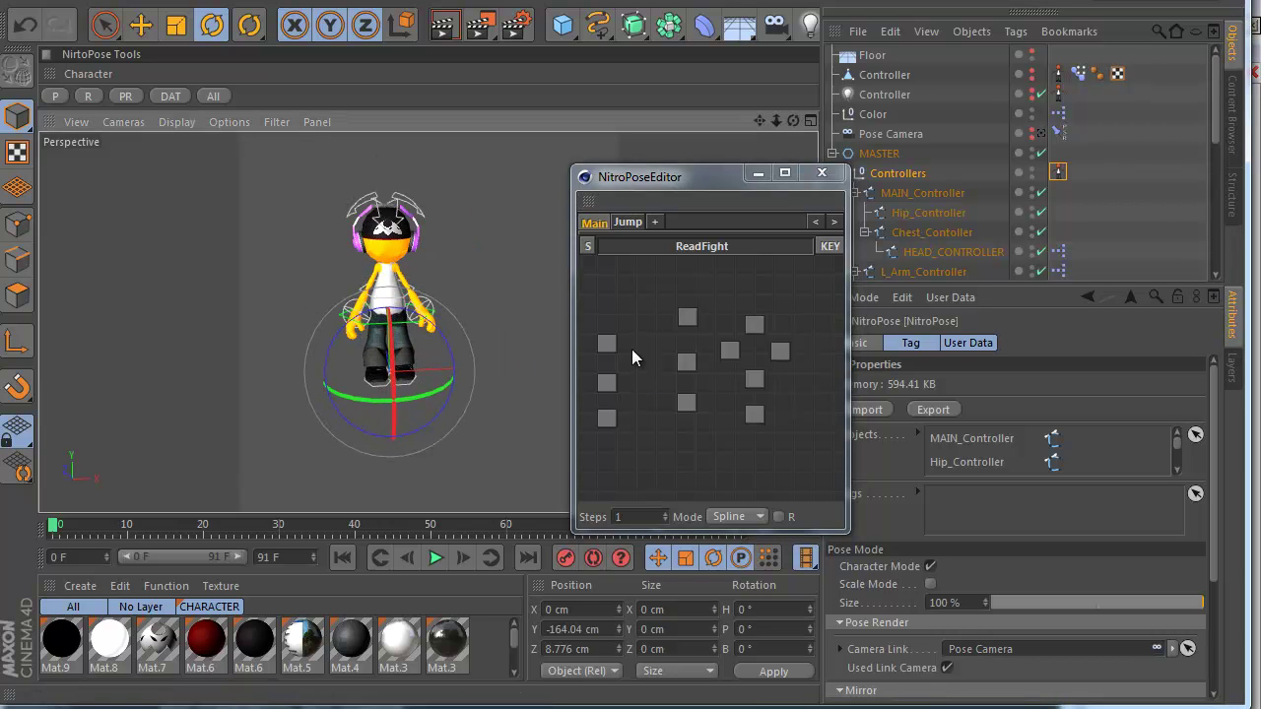
Enable NitroPoseEditor recording, record a motion with the uppermost control of the first column, and inspect its keys in the Timeline.
left_click(778, 516)
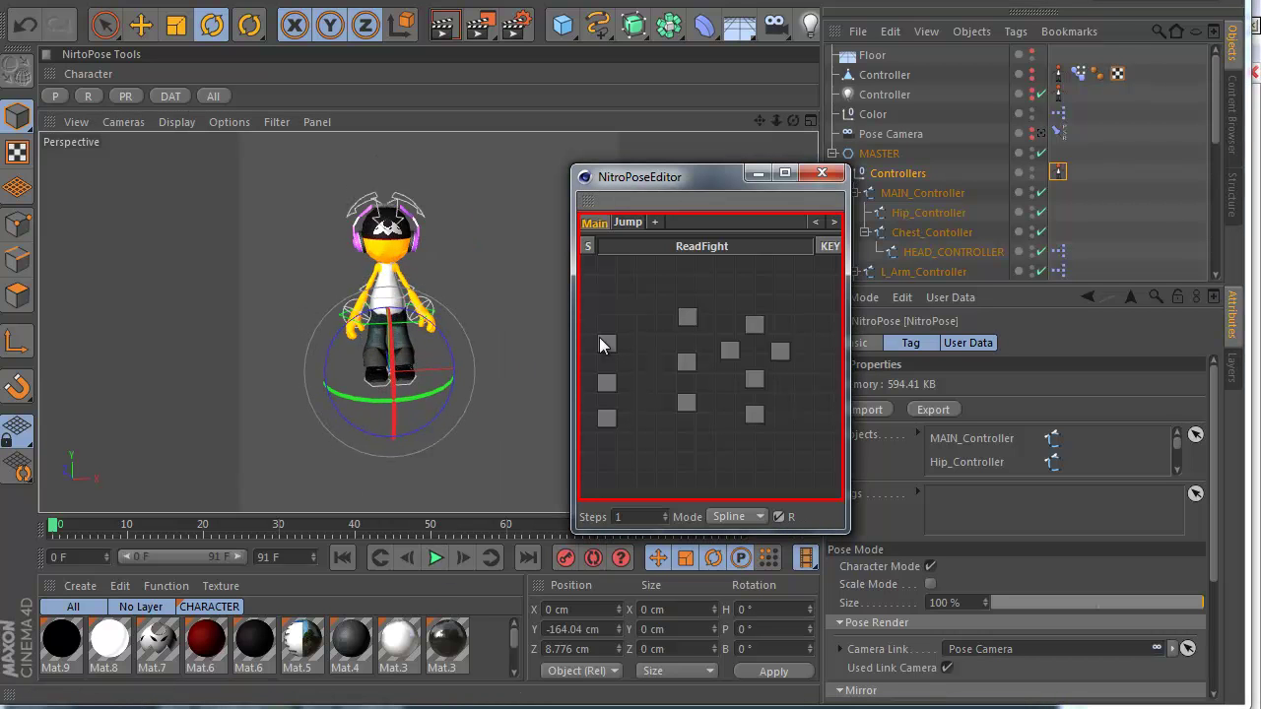
mouse_move(610, 345)
left_mouse_down()
mouse_move(605, 398)
mouse_move(594, 356)
left_mouse_up()
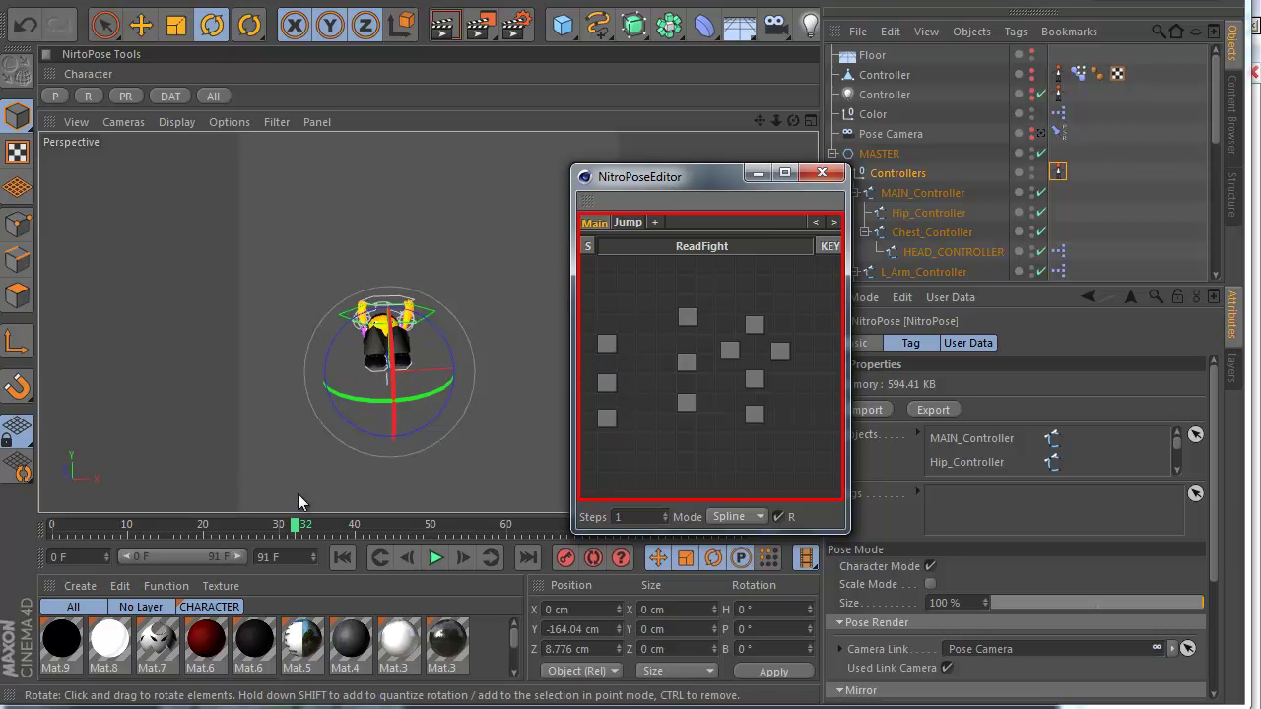
left_click(684, 4)
mouse_move(722, 4)
left_click(735, 158)
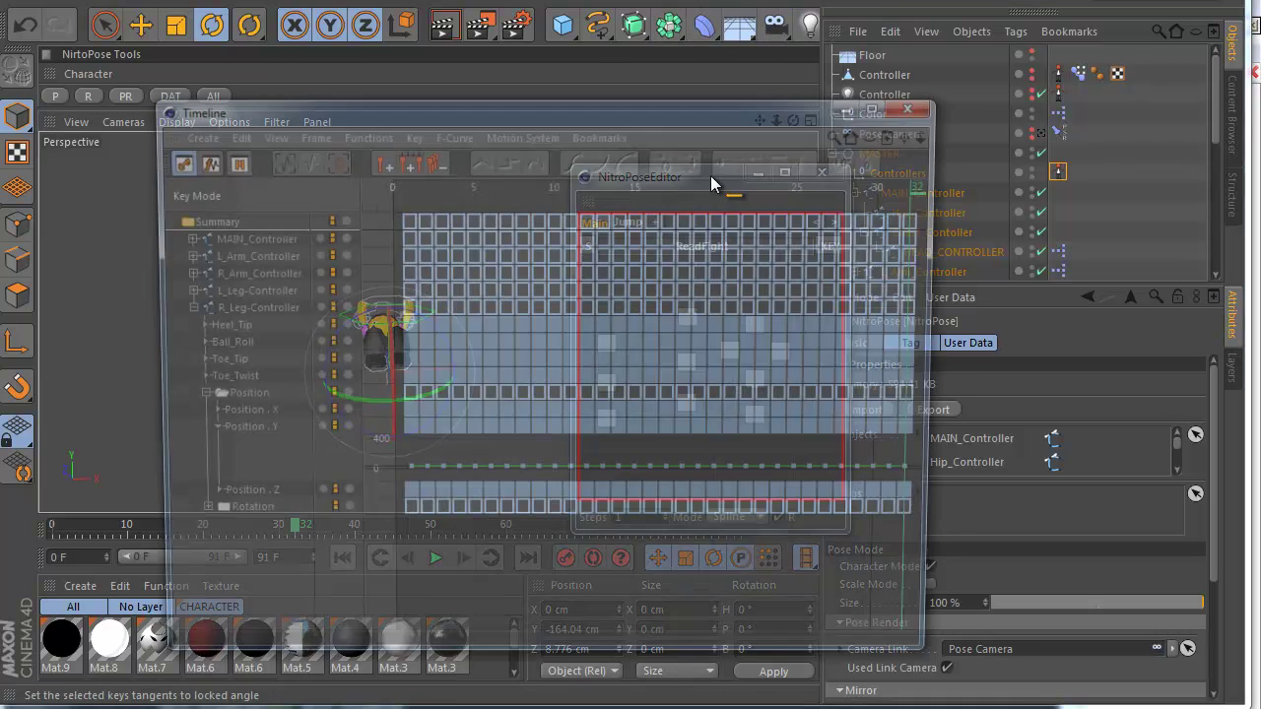
left_click(919, 104)
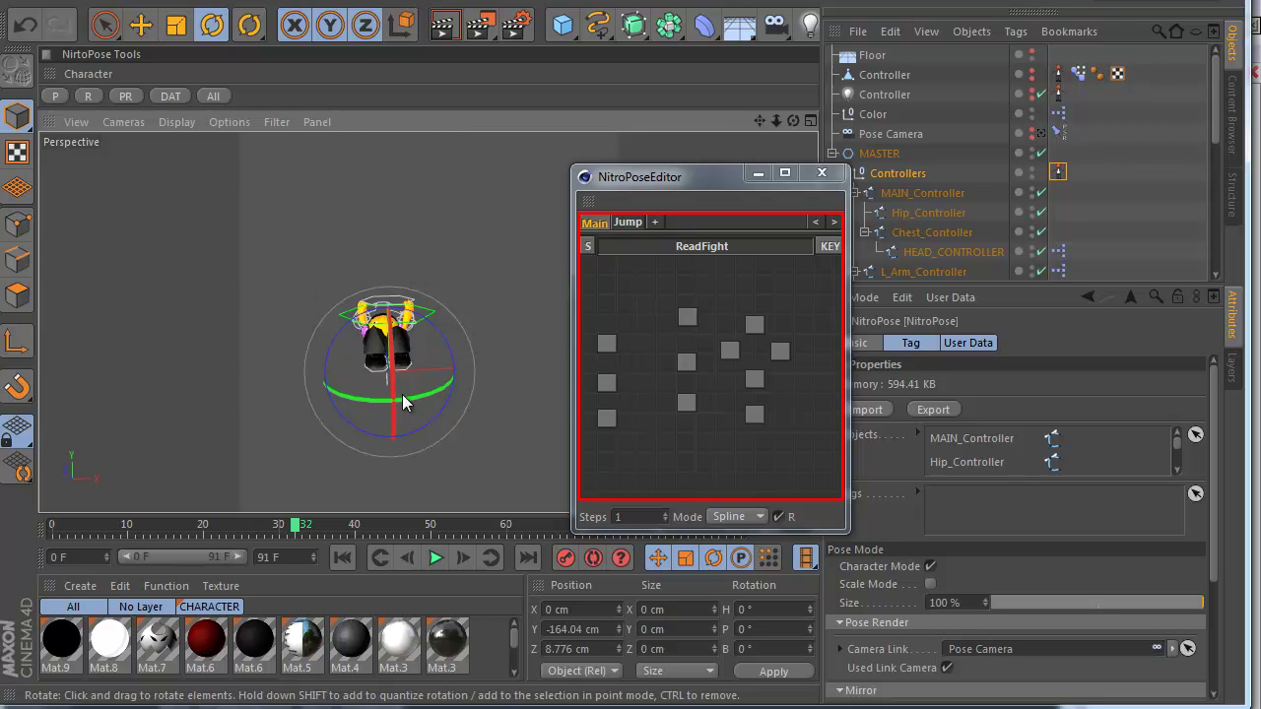
Record further motion with the first column's control and two other pose controls, and play the animation back.
left_click_drag(603, 346, 609, 402)
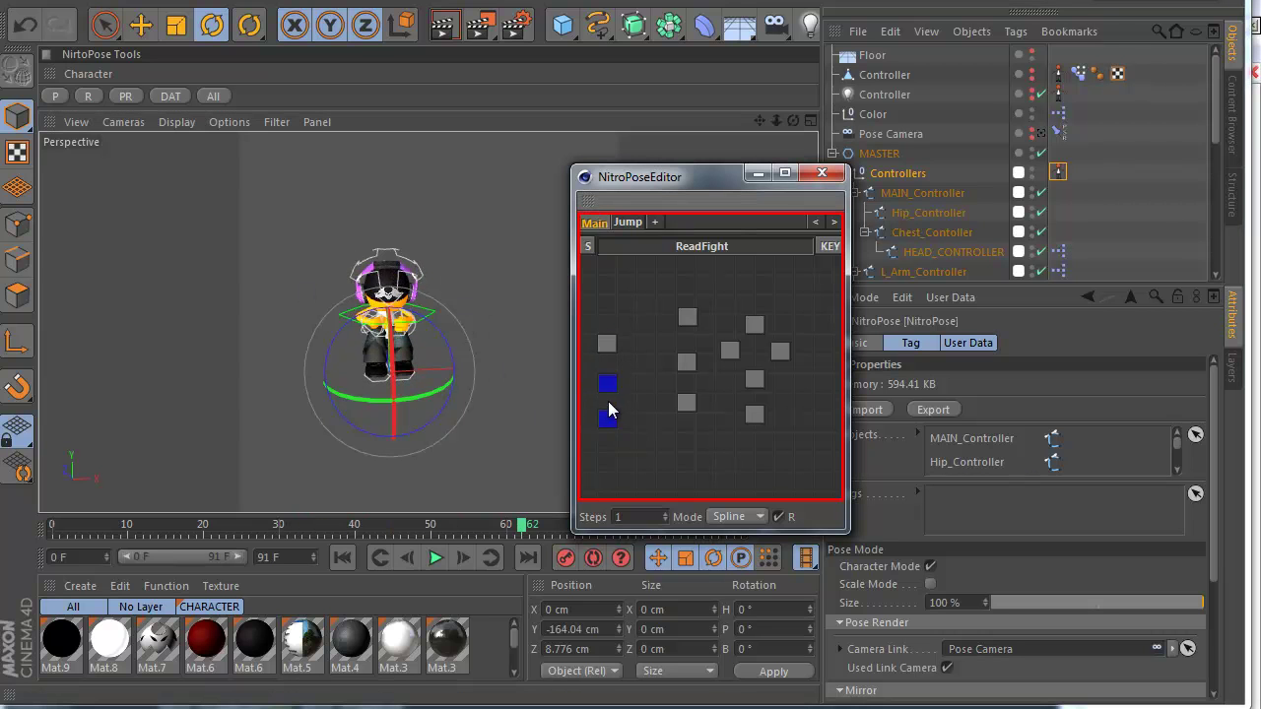
left_click(729, 351)
left_click(754, 415)
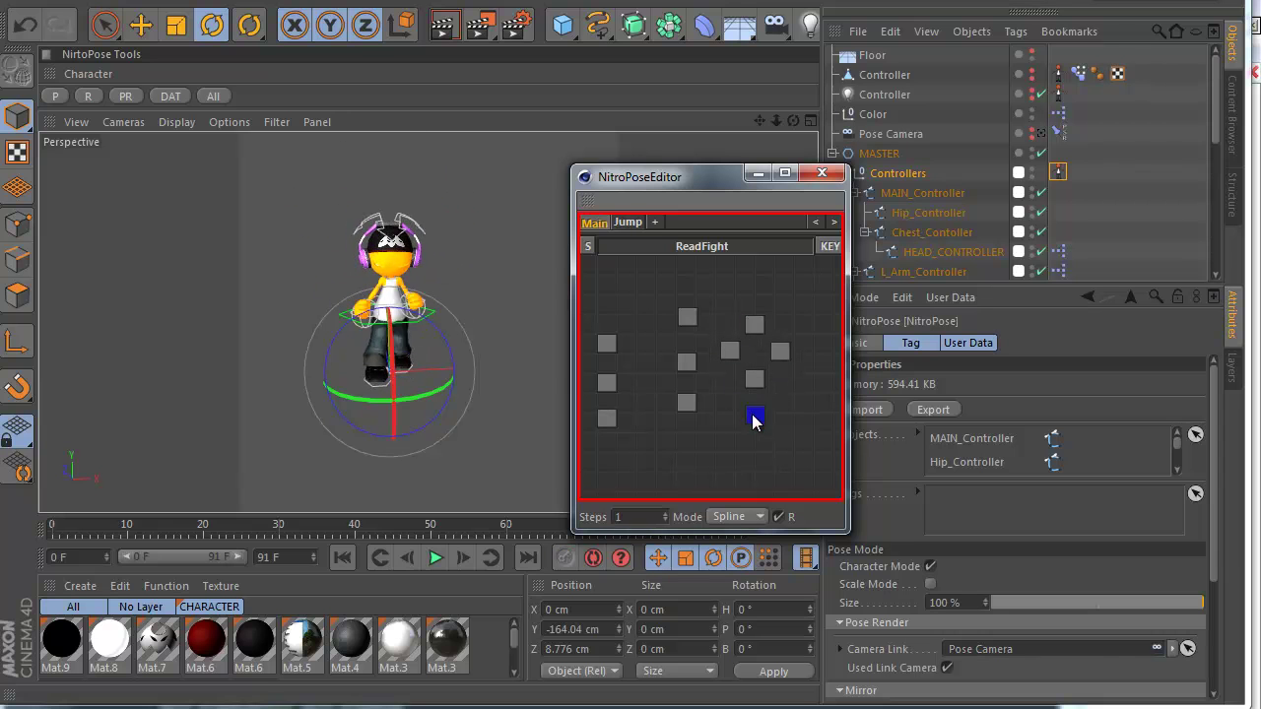
left_click(434, 558)
left_click(498, 376)
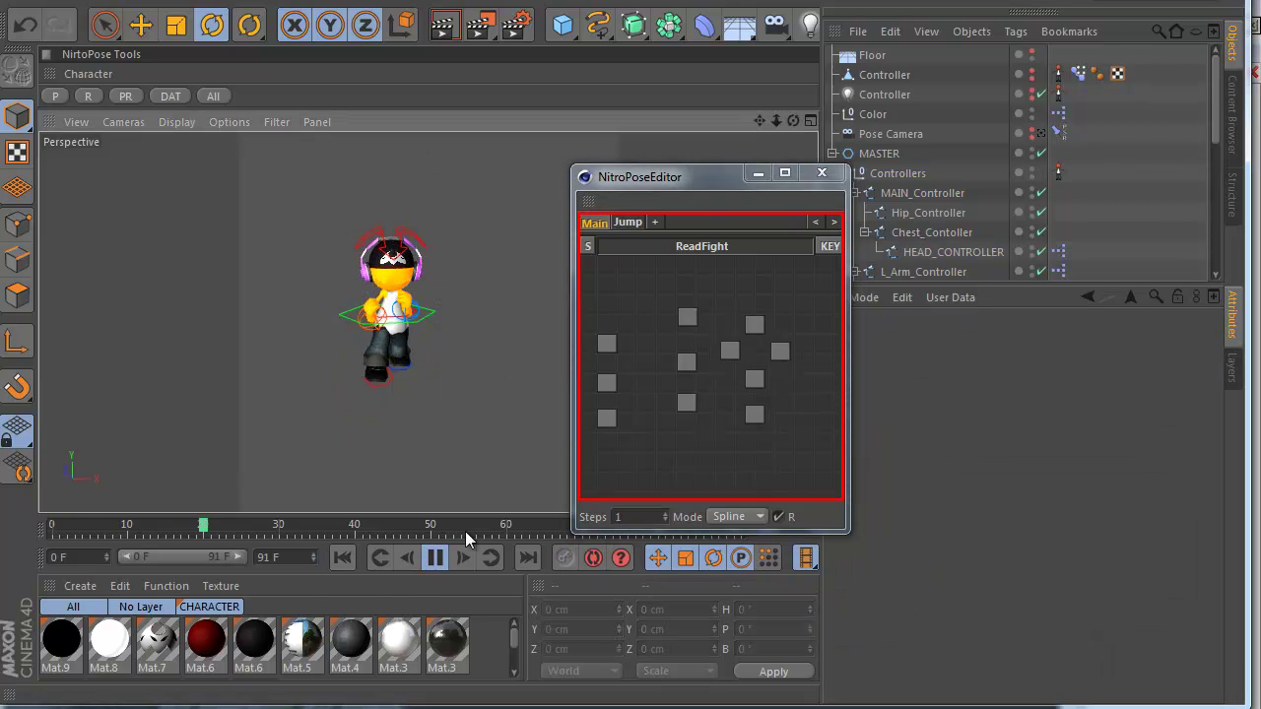
left_click(434, 556)
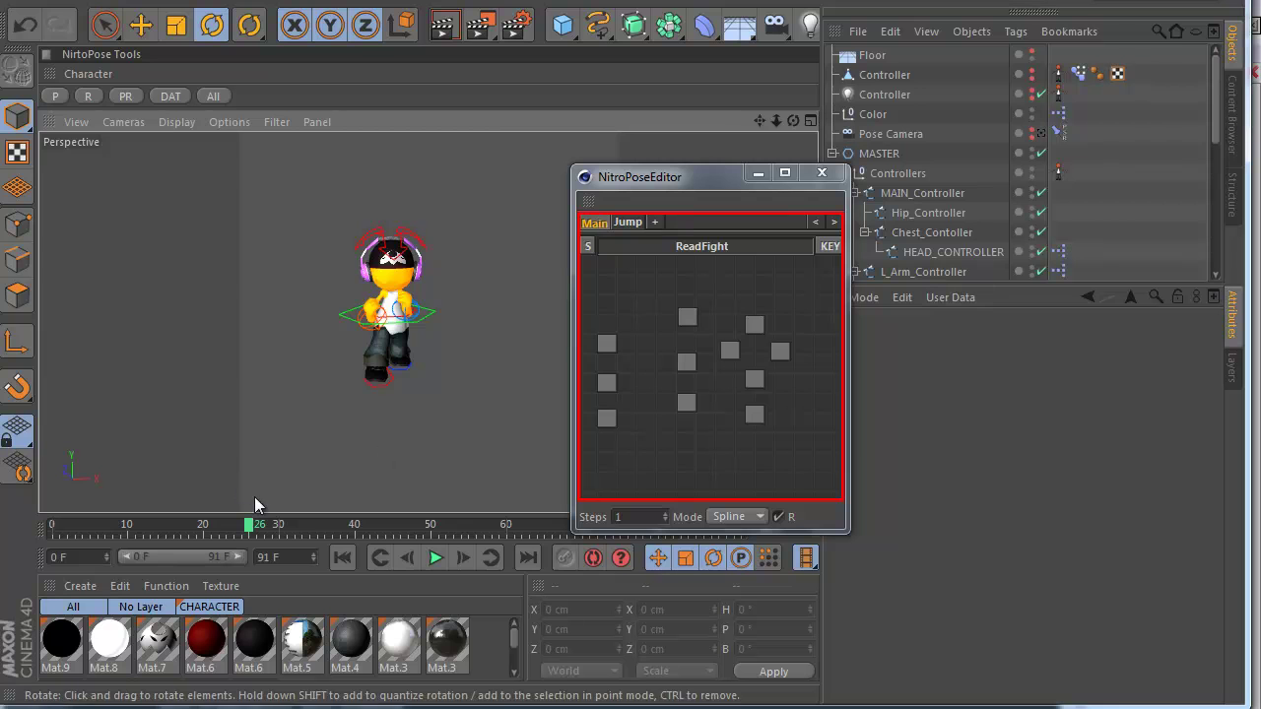
Close the NitroPoseEditor and look at the pose list of the Controllers' NitroPose tag.
left_click(821, 173)
left_click(1059, 173)
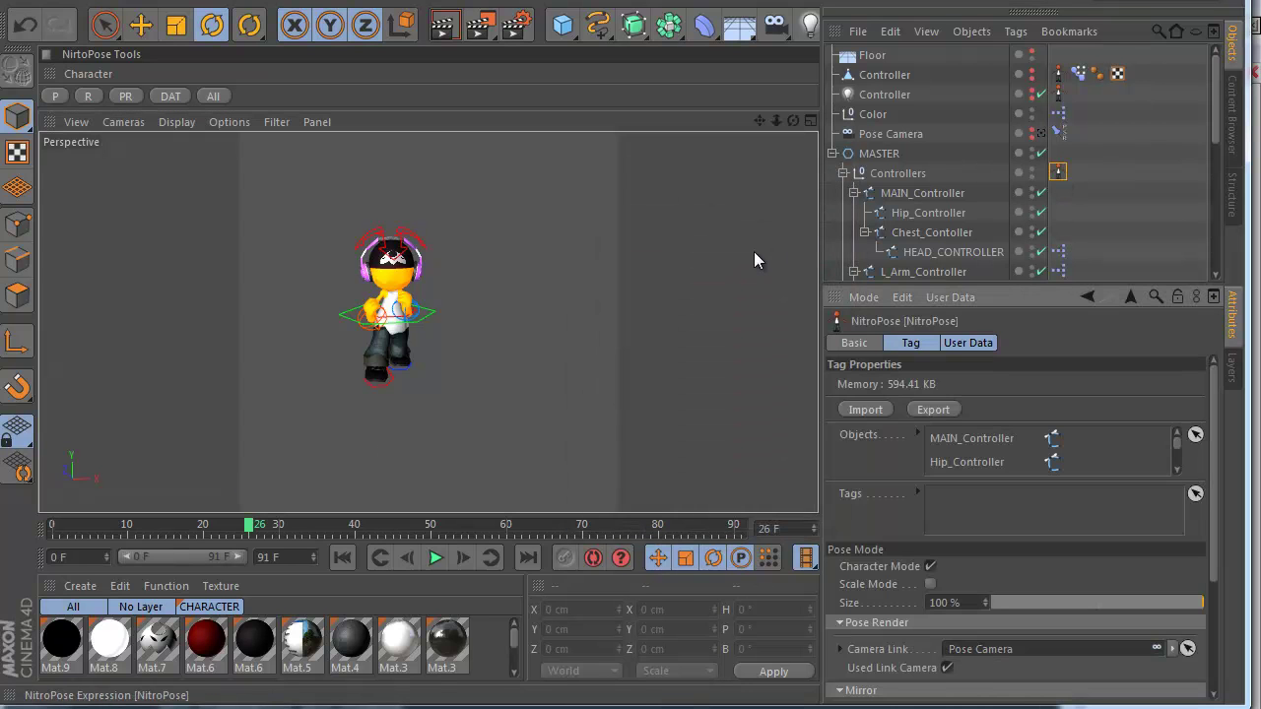
left_click_drag(187, 30, 690, 61)
left_click(791, 58)
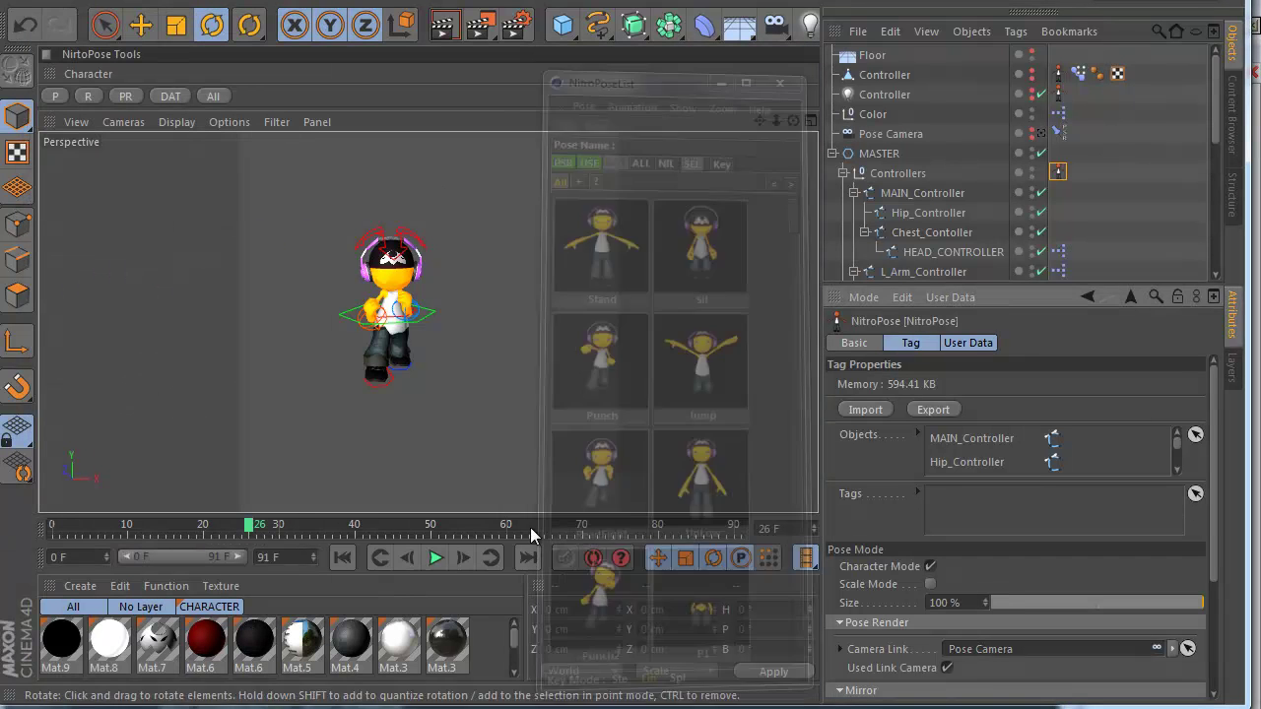
Play the recorded animation to review it and stop at frame 17.
left_click(435, 557)
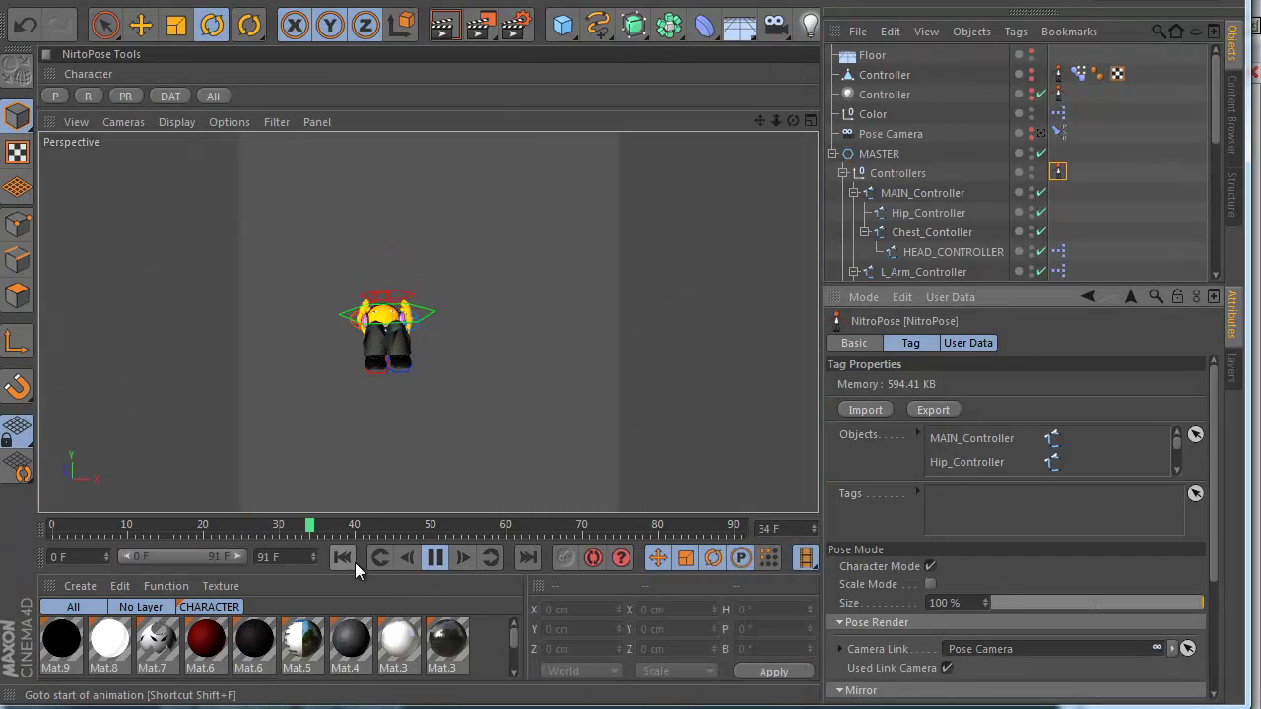
left_click(435, 557)
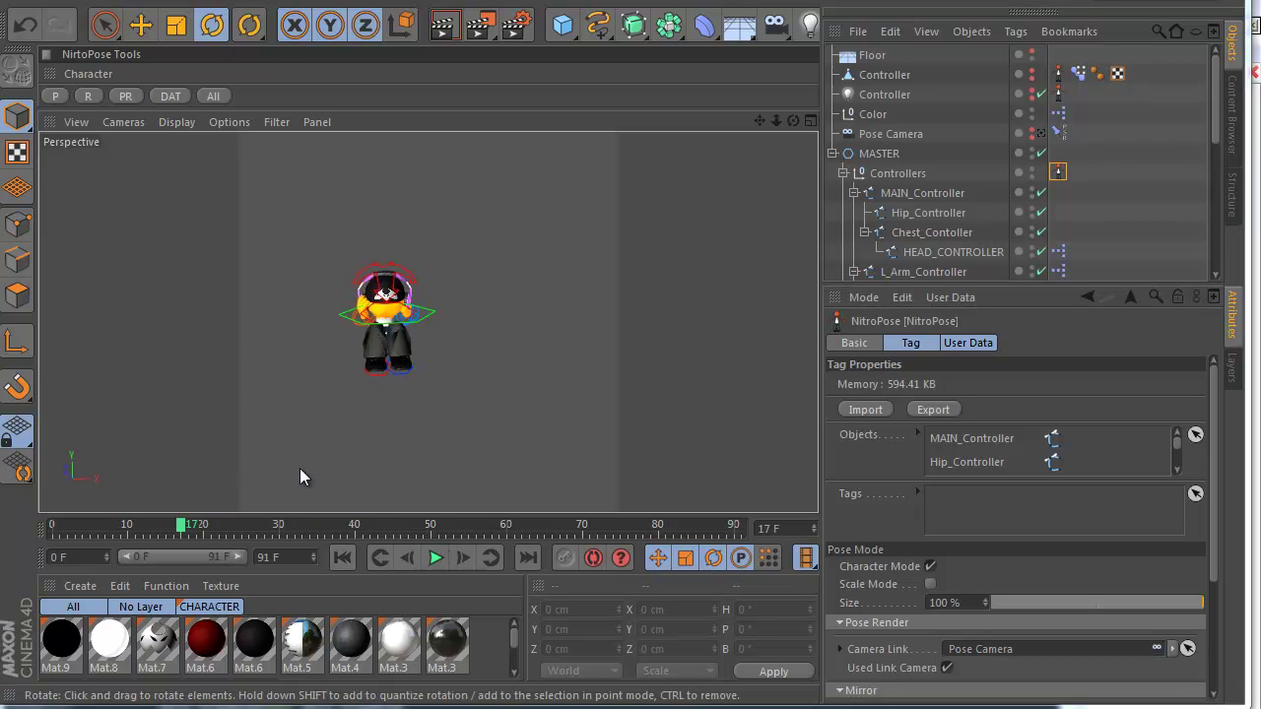